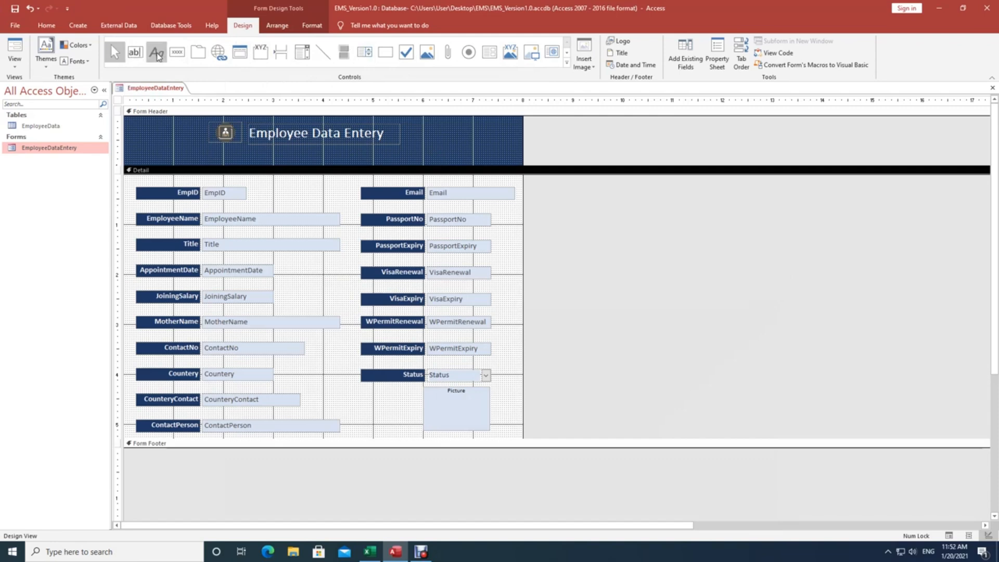
Draw a small command button in the form header below the logo and assign it the Record Operations action Add New Record
click(183, 54)
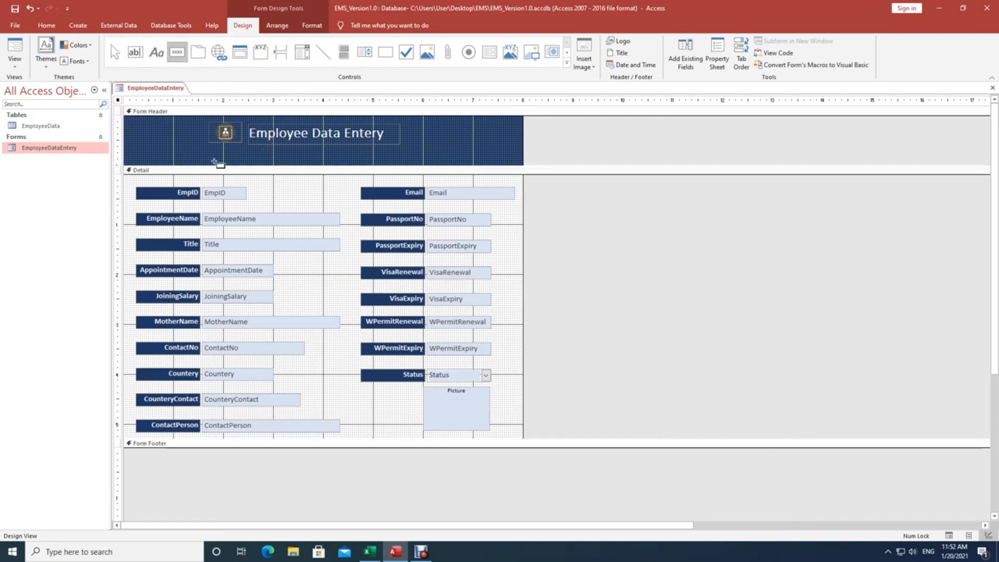
drag(179, 150, 201, 161)
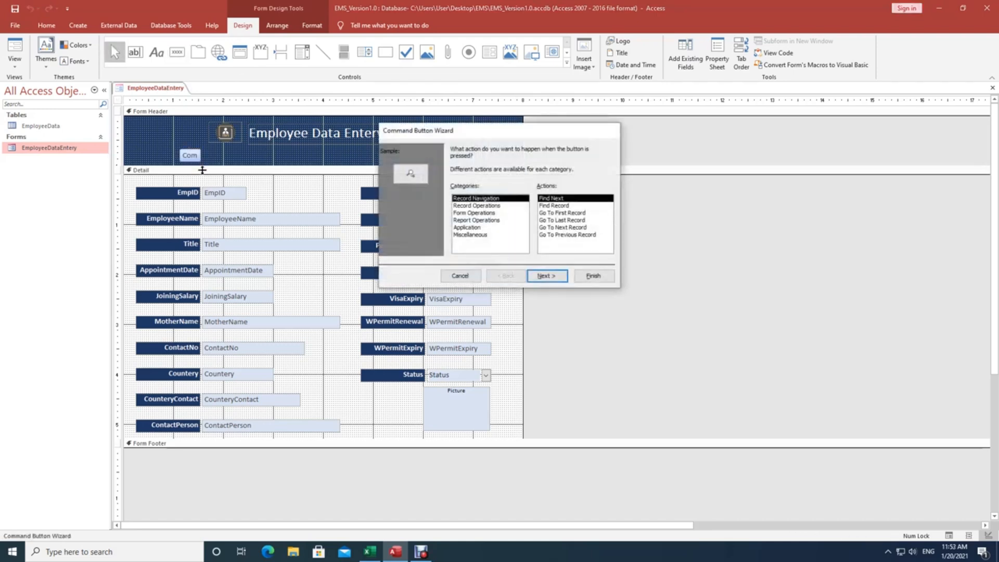
click(479, 205)
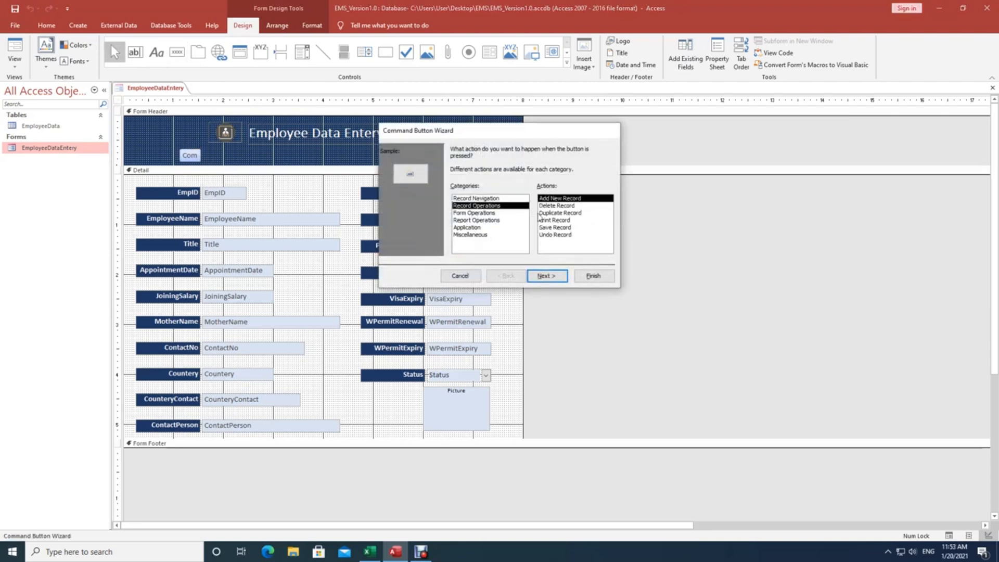
click(559, 207)
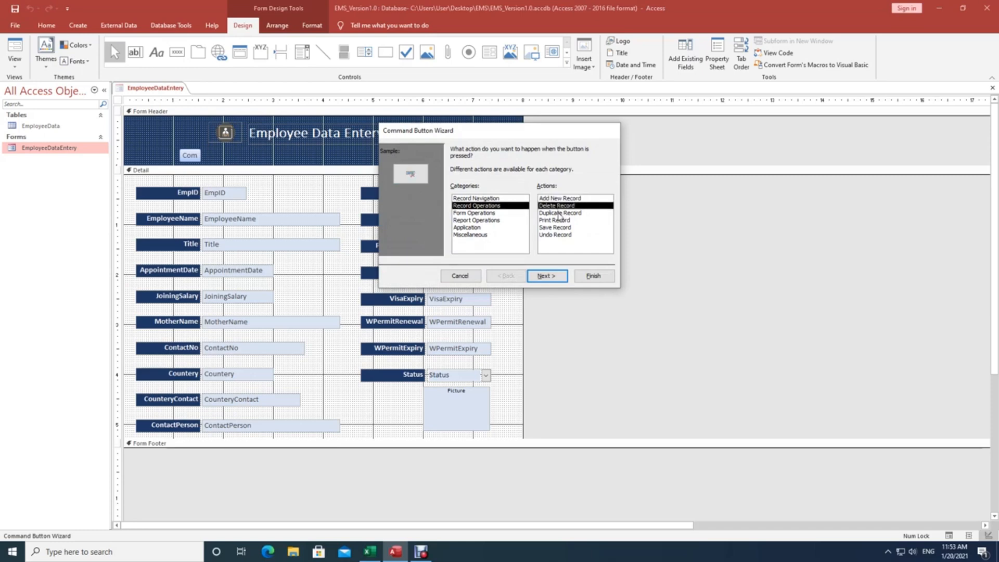
click(558, 214)
click(559, 220)
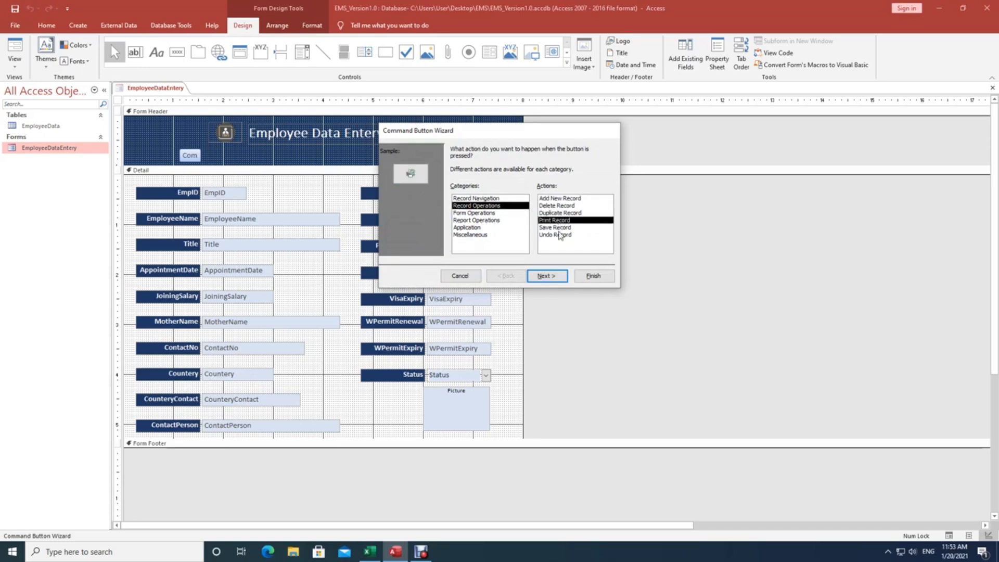
click(560, 228)
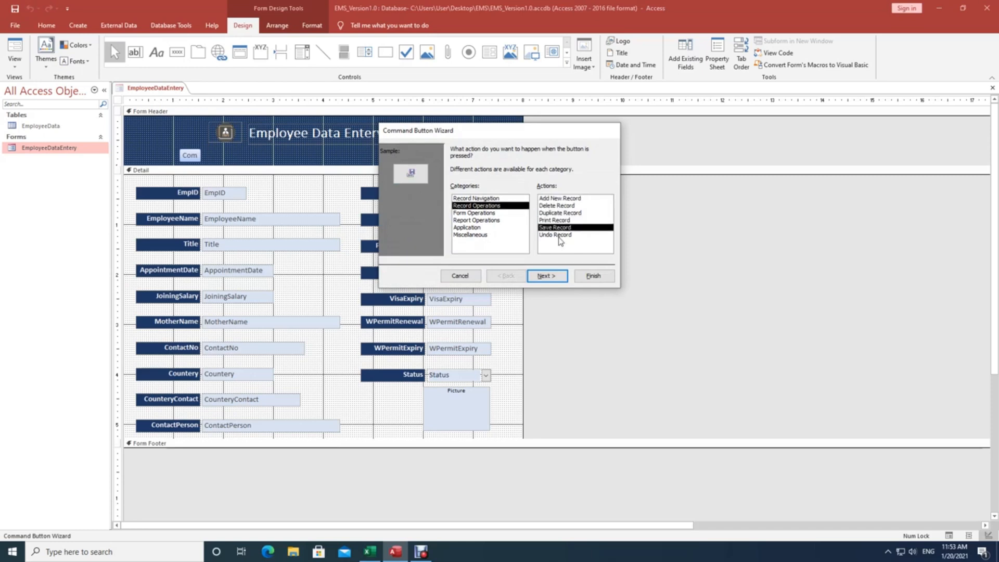
click(560, 237)
click(564, 200)
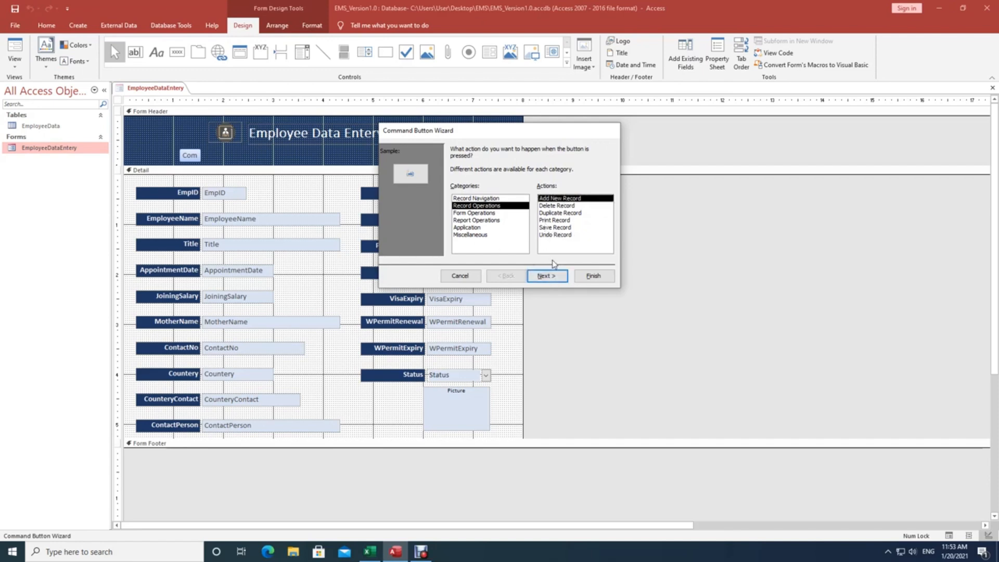
click(546, 277)
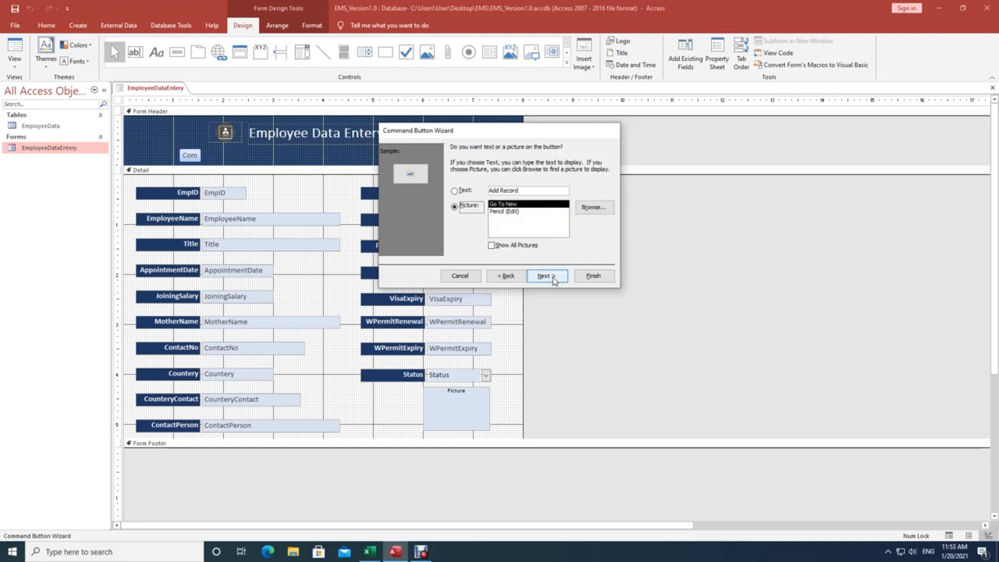
Give the new header button the text caption Add instead of a picture and finish the wizard with the default button name
click(520, 190)
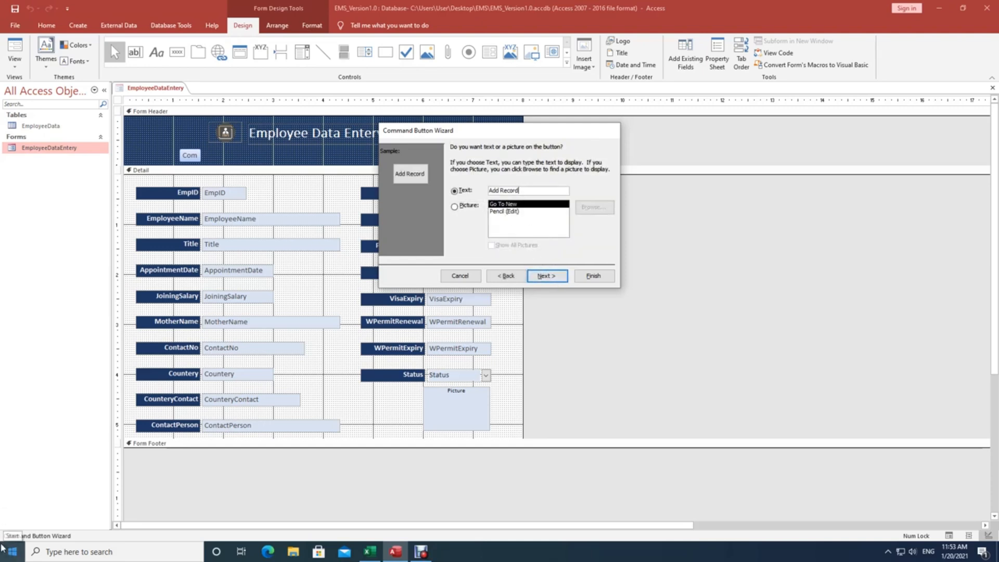
key(BackSpace)
key(BackSpace)
key(BackSpace)
key(BackSpace)
key(BackSpace)
key(BackSpace)
key(BackSpace)
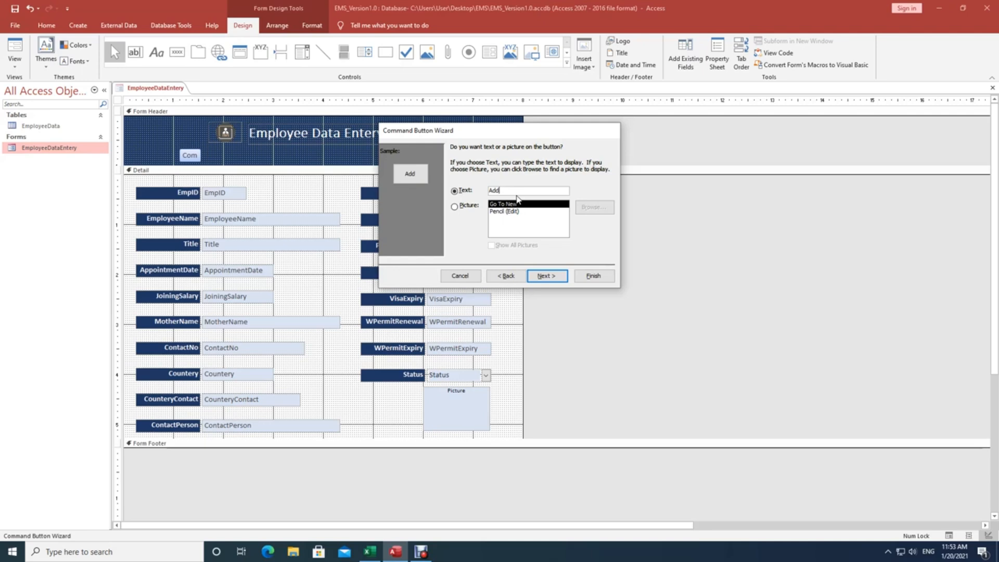
click(557, 277)
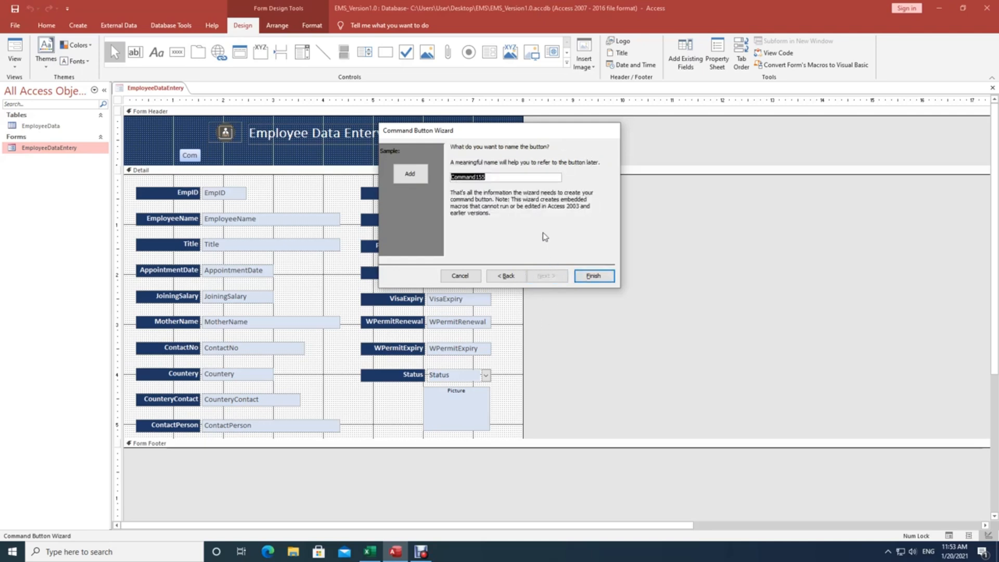
click(595, 278)
click(234, 160)
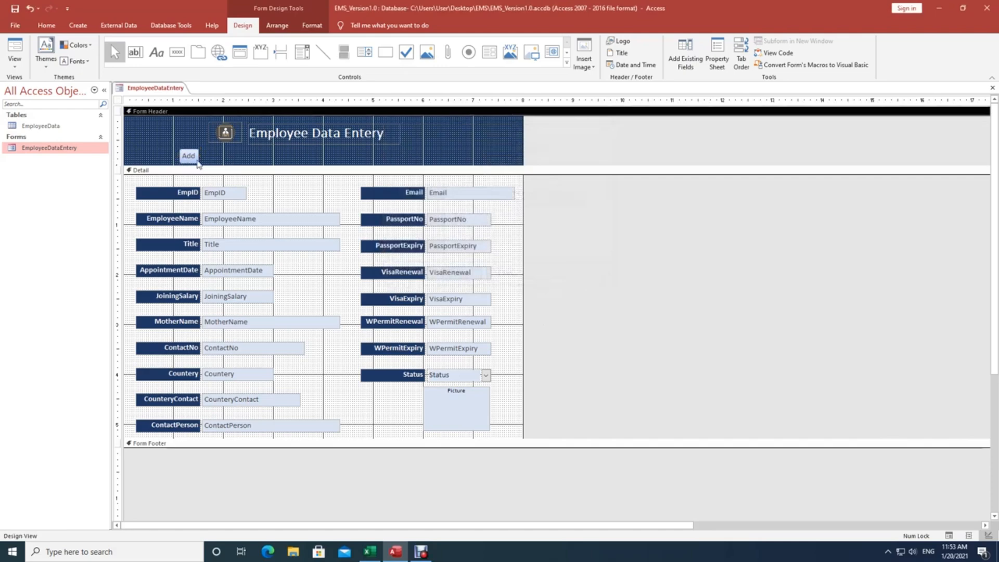
Display the Add button's properties in the Property Sheet, including its Caption
click(196, 159)
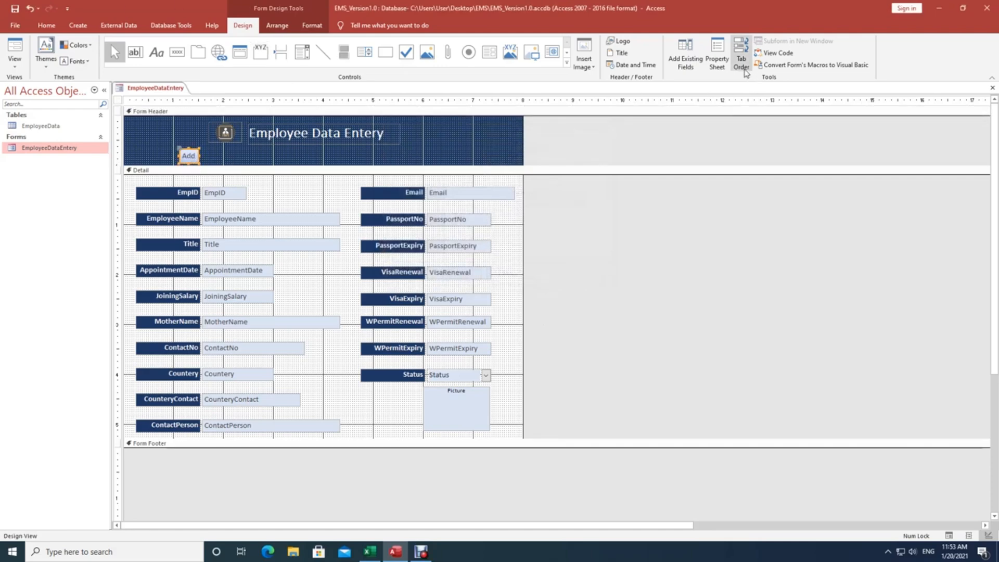
click(716, 53)
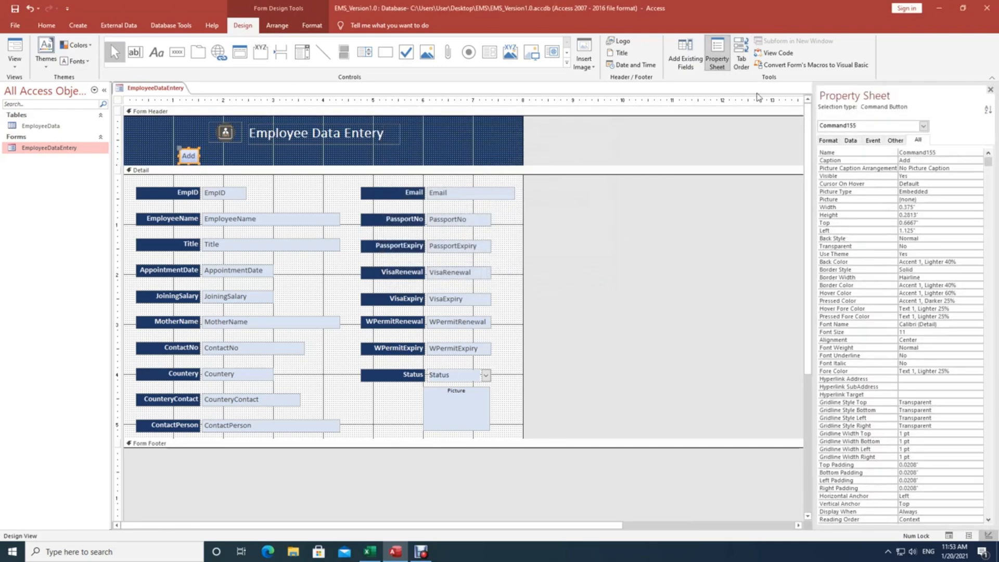
click(911, 160)
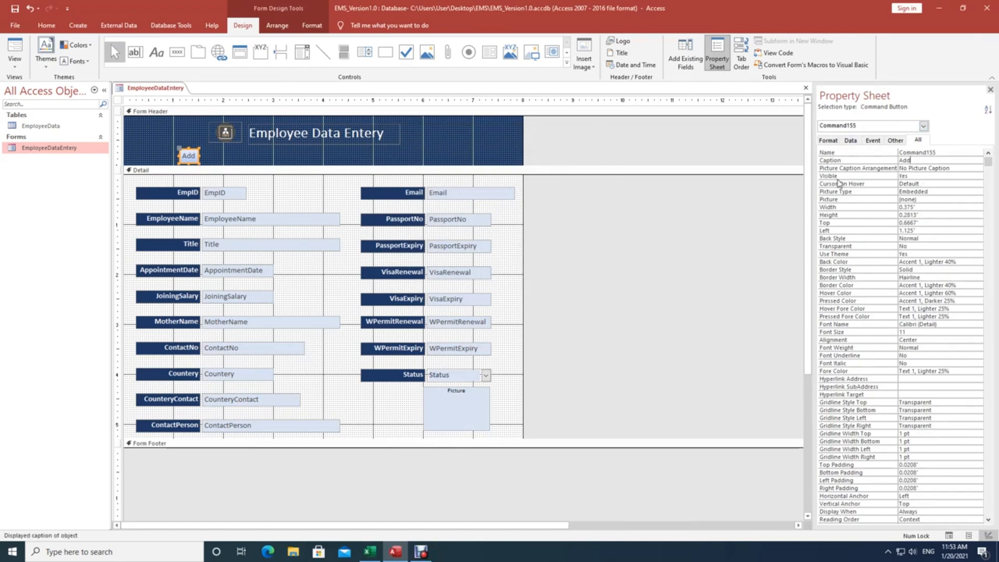
click(182, 111)
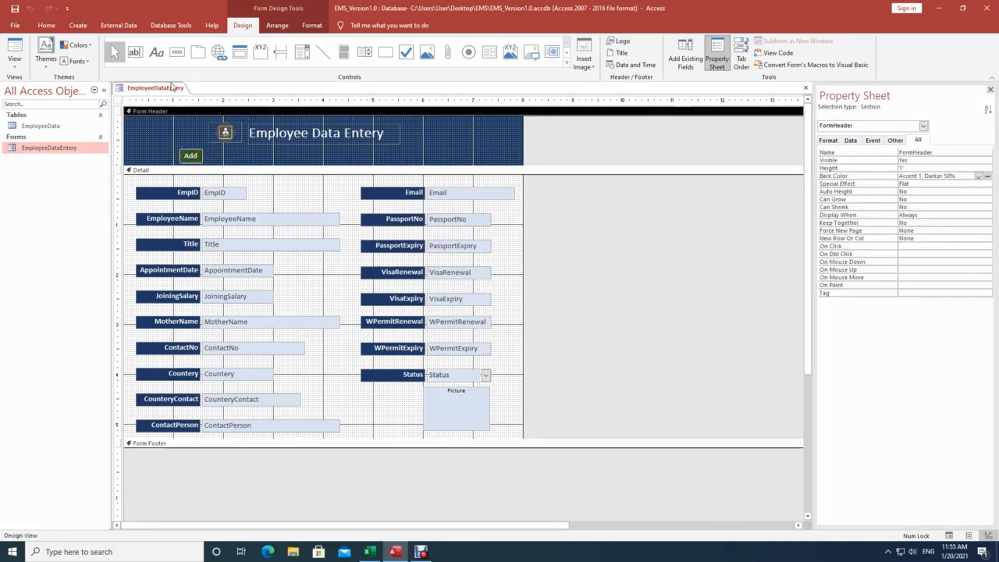
Draw a command button about 0.46 by 0.29 inches beside the Add button and assign it the Record Operations action Save Record
click(175, 55)
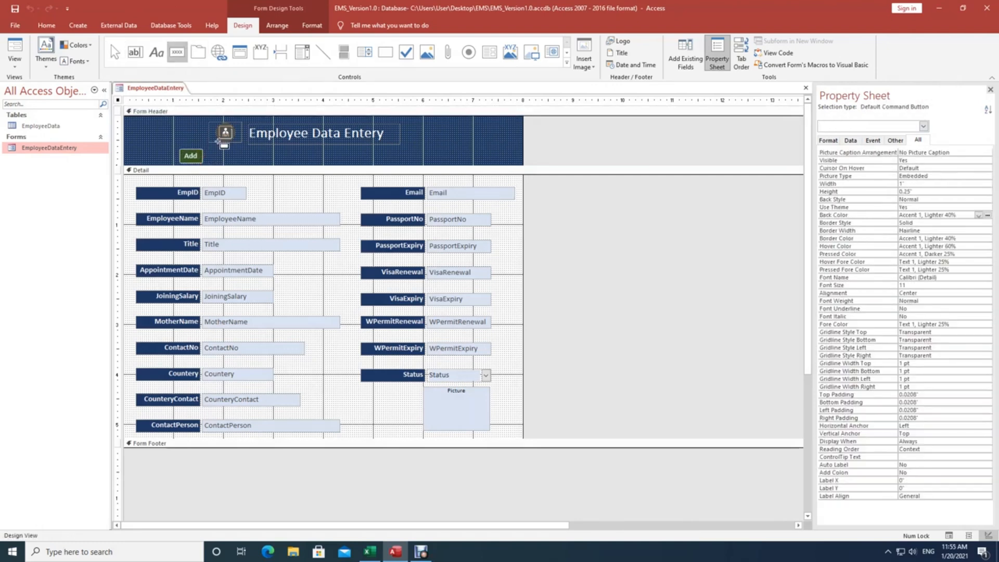
drag(216, 148, 238, 164)
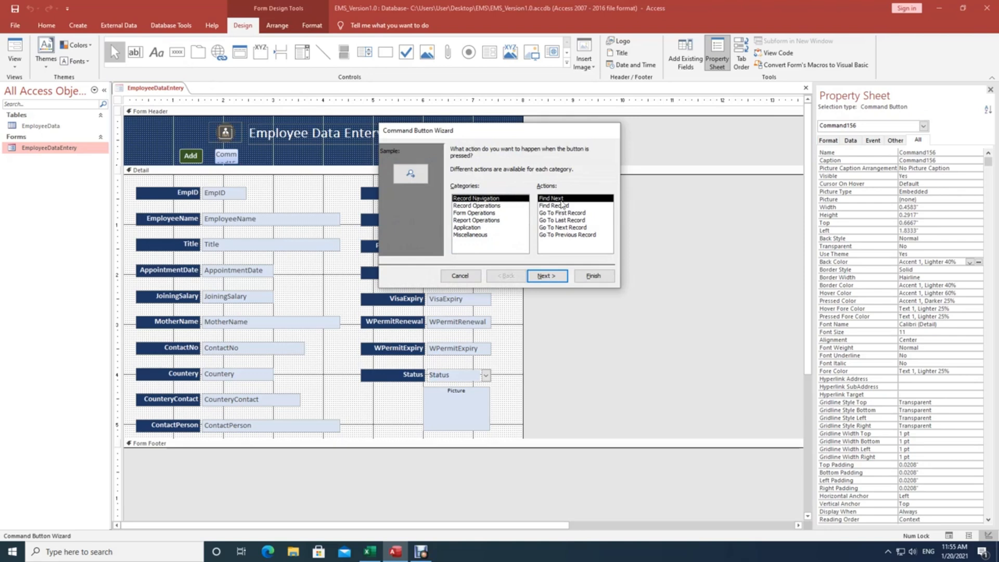
click(481, 206)
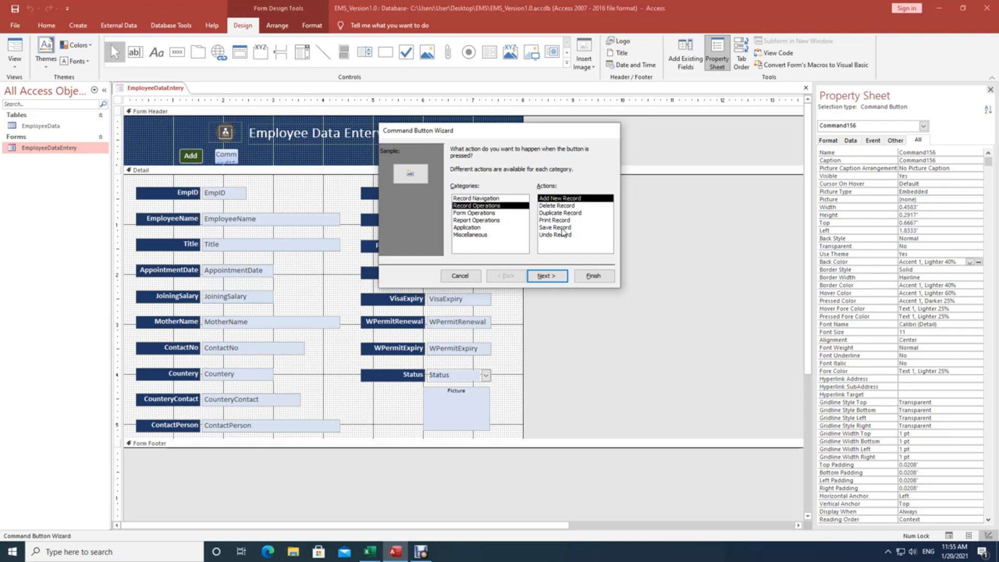
click(556, 228)
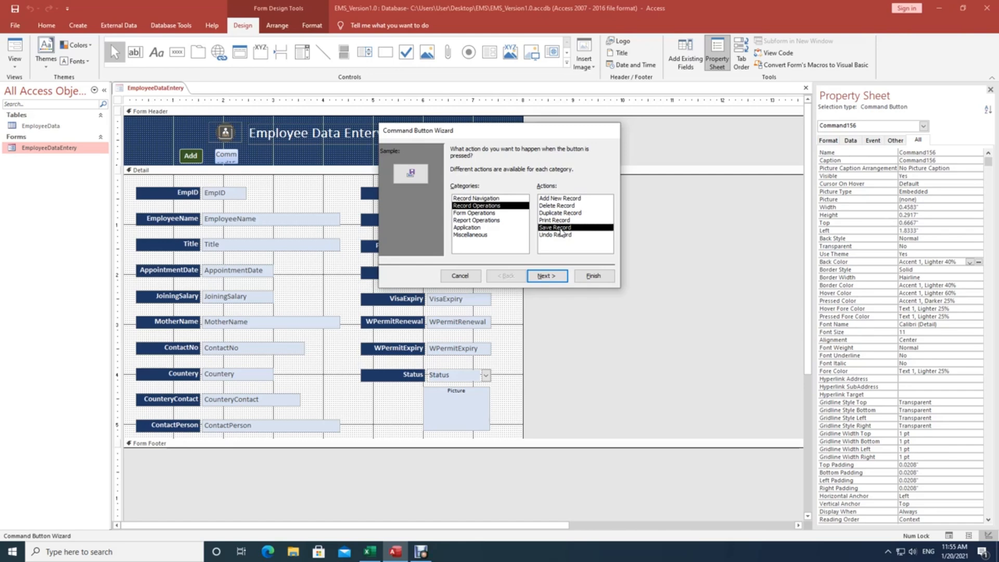
click(554, 275)
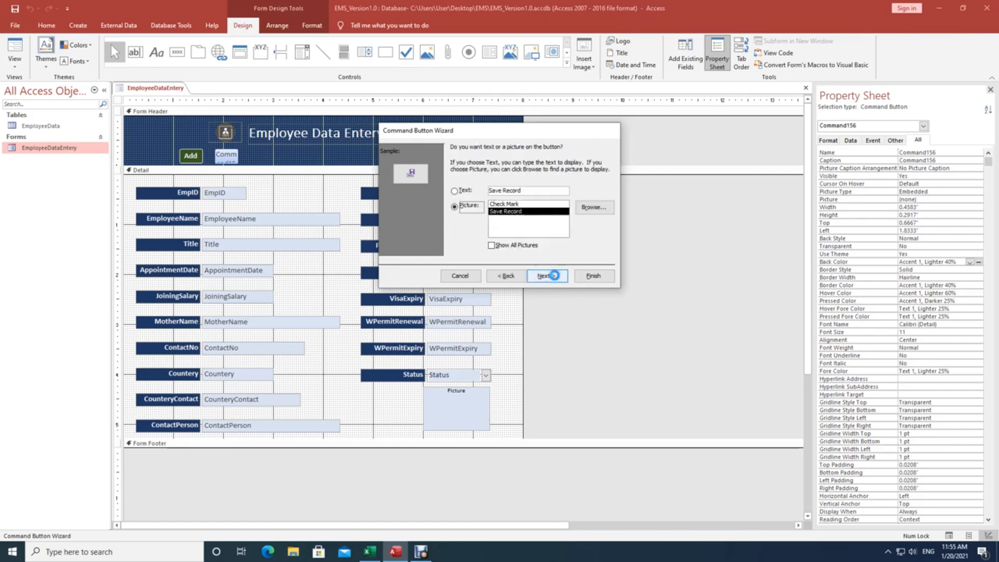
Label the second header button with the text Save and finish the wizard, keeping the default button name
click(521, 191)
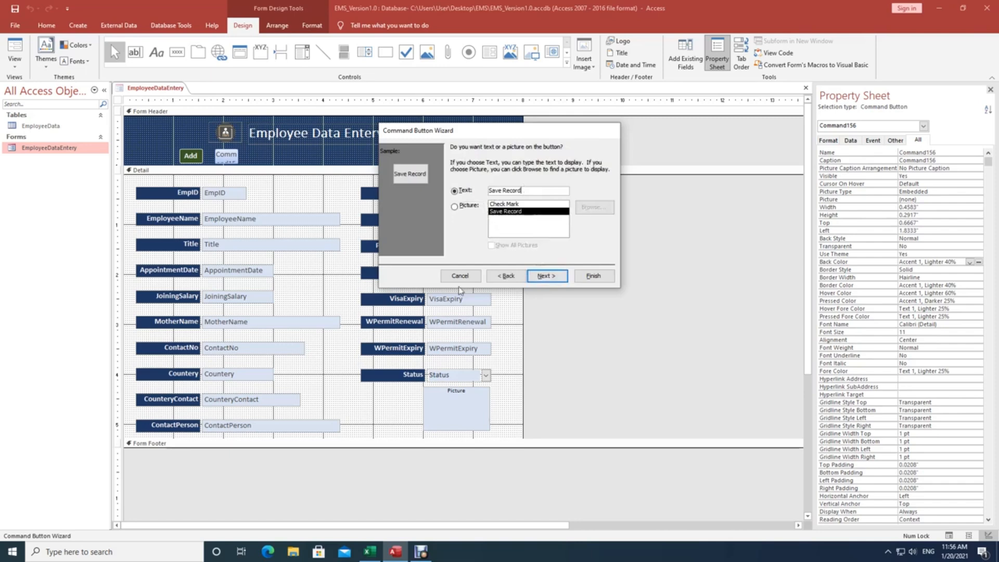
key(BackSpace)
key(BackSpace)
key(BackSpace)
key(BackSpace)
key(BackSpace)
key(BackSpace)
click(551, 276)
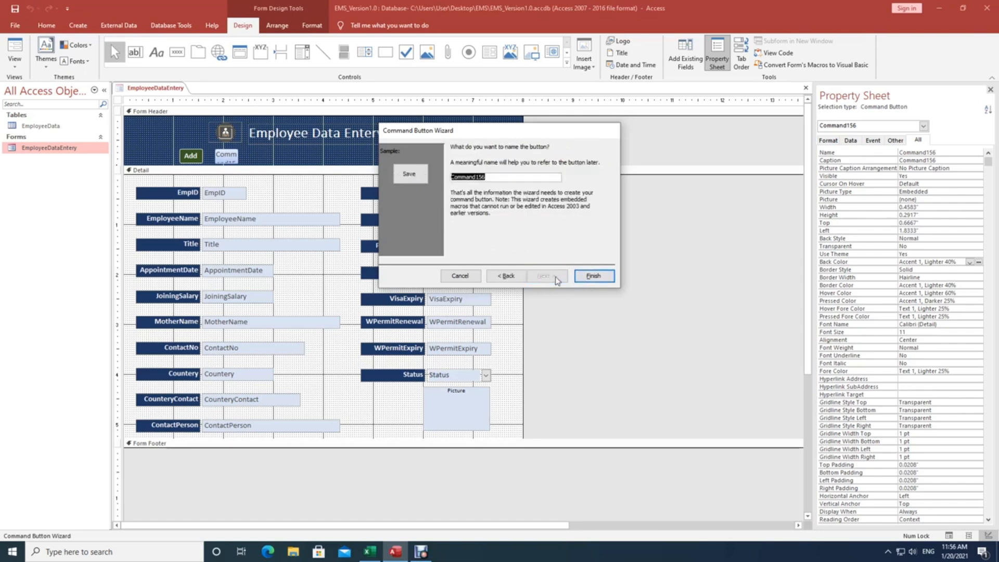
click(597, 276)
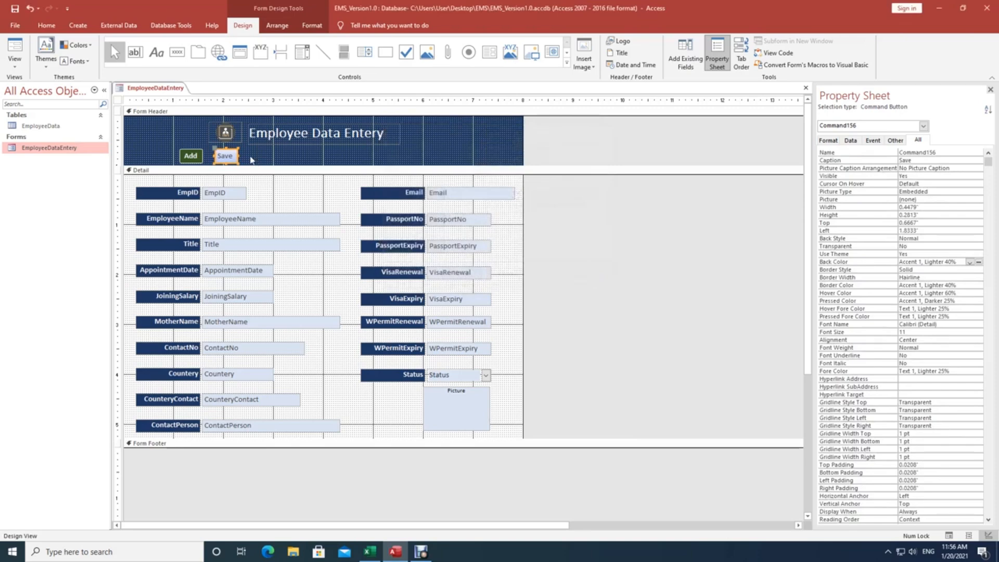
click(251, 160)
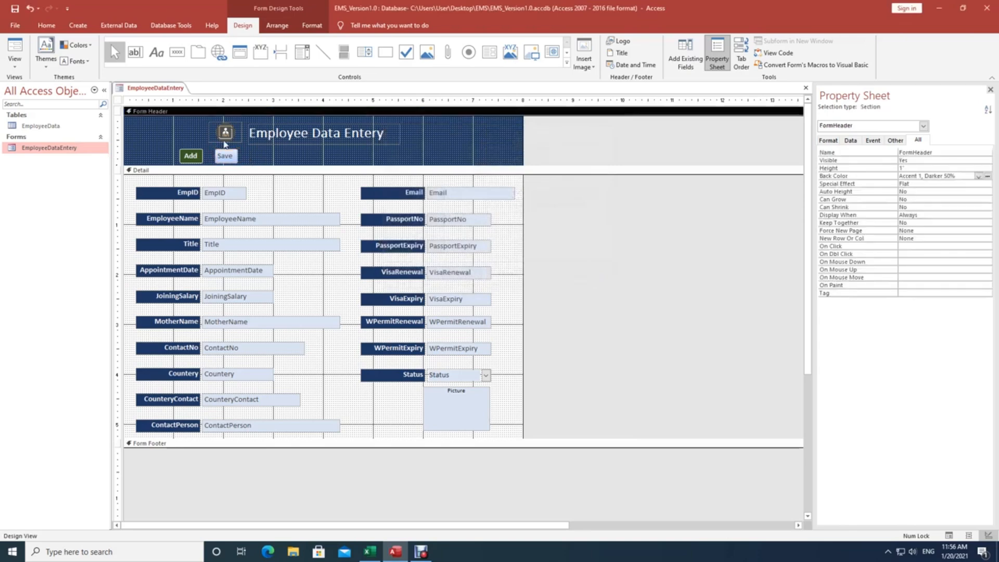
Place a default-size command button in the header beyond the Save button and assign it the Record Operations action Delete Record
click(178, 52)
click(260, 157)
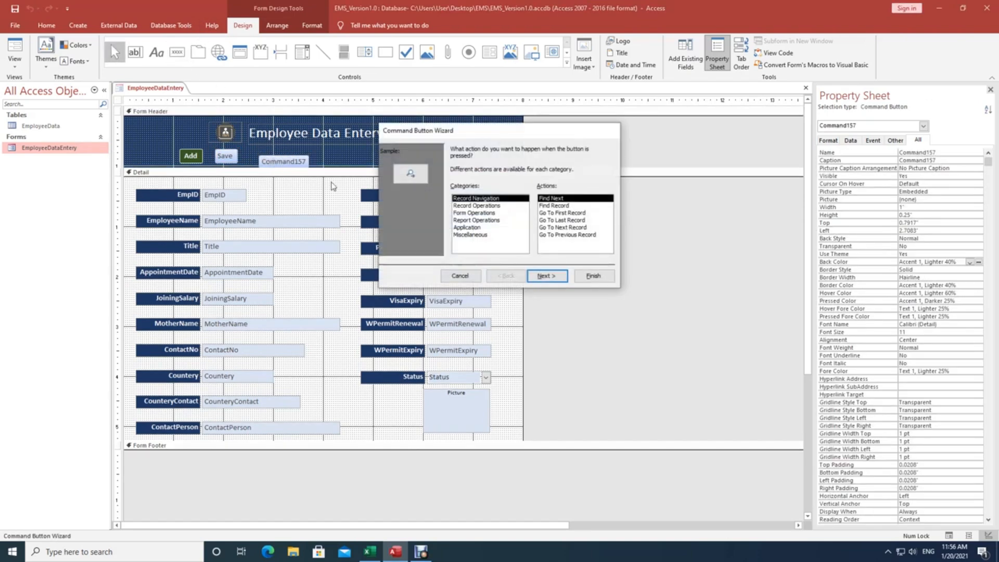
click(476, 205)
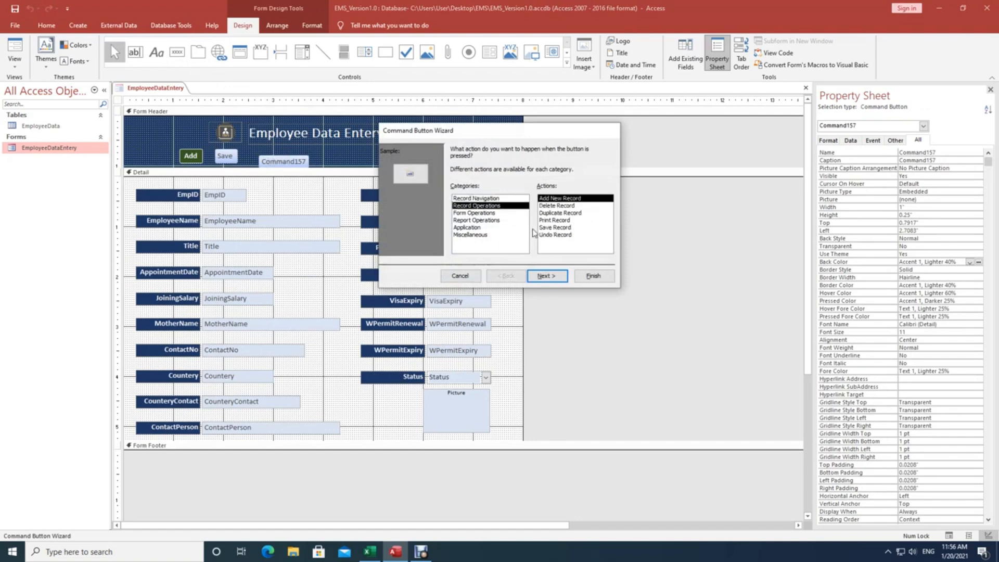
click(561, 207)
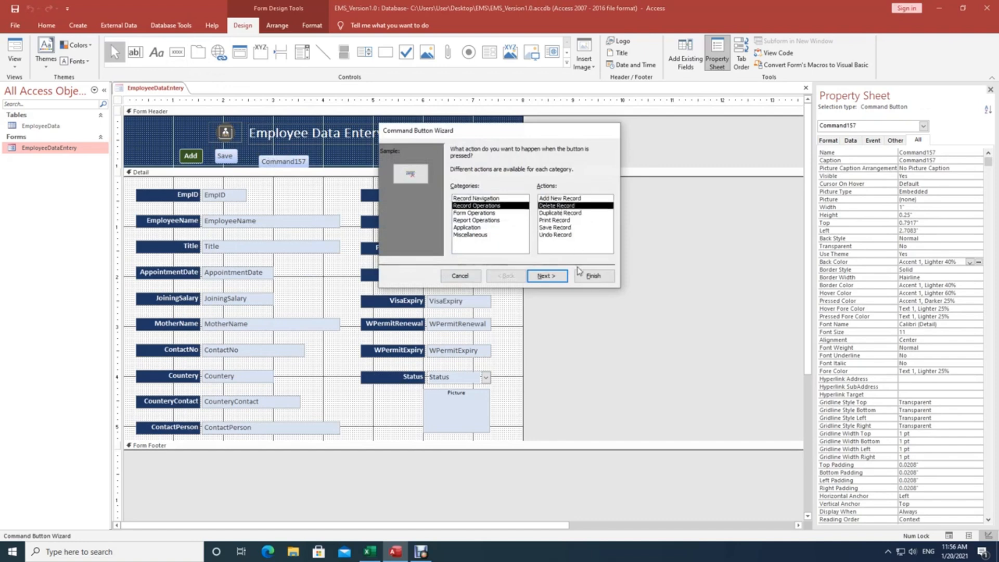
click(551, 277)
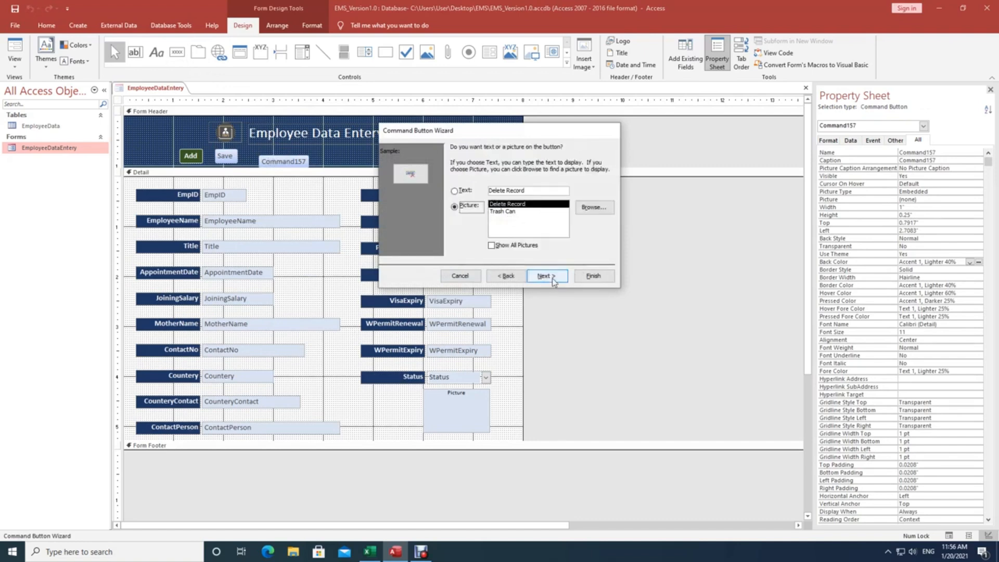
Label the third header button with the text Delete, finish the wizard, and move the button next to Save, level with it
click(525, 190)
key(BackSpace)
key(BackSpace)
key(BackSpace)
key(BackSpace)
key(BackSpace)
key(BackSpace)
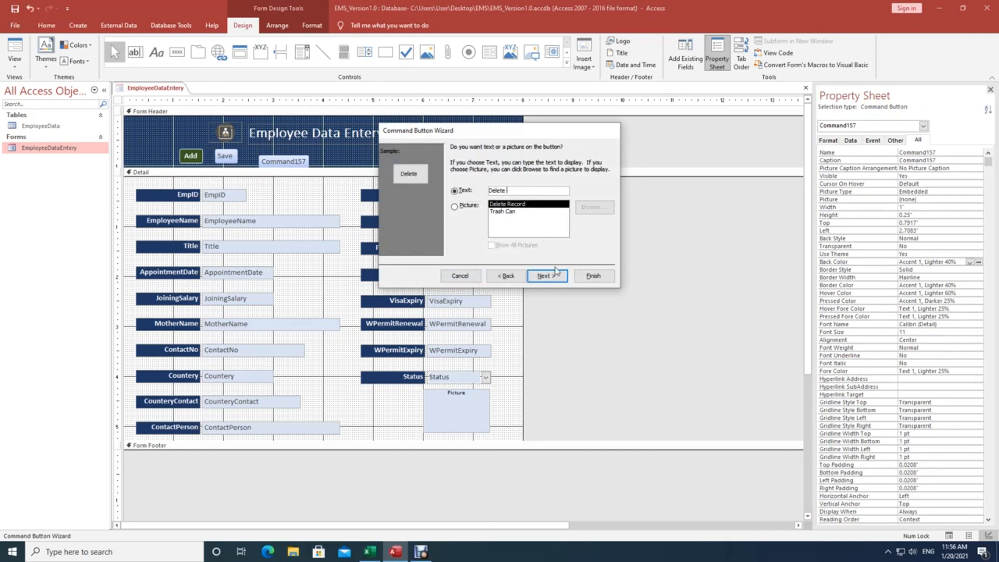
click(545, 276)
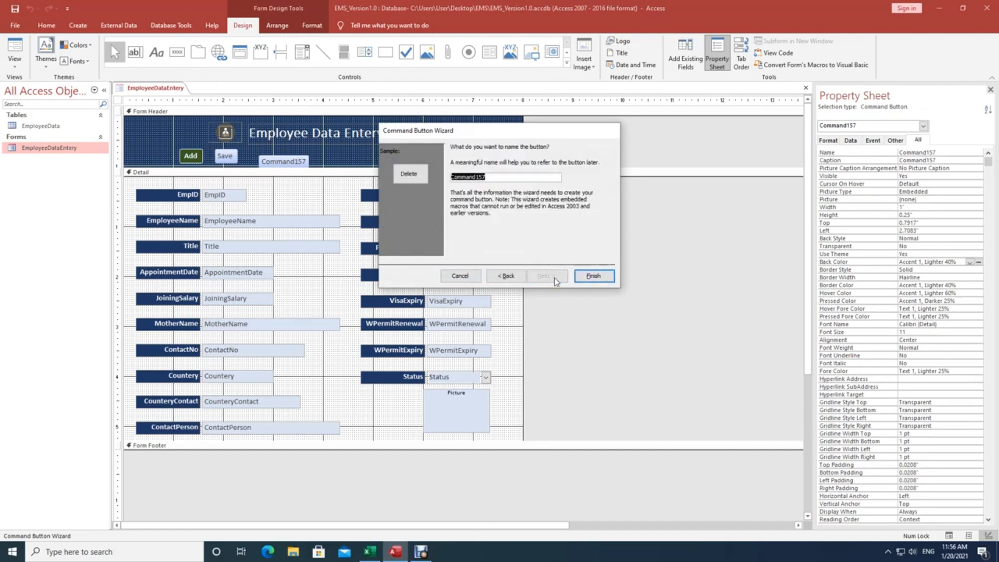
click(591, 276)
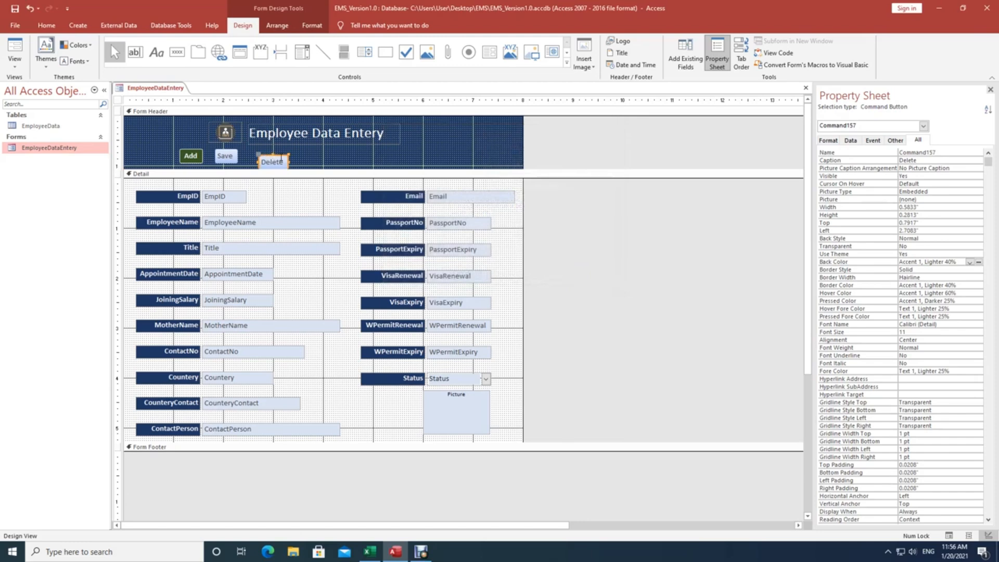
drag(281, 155, 268, 148)
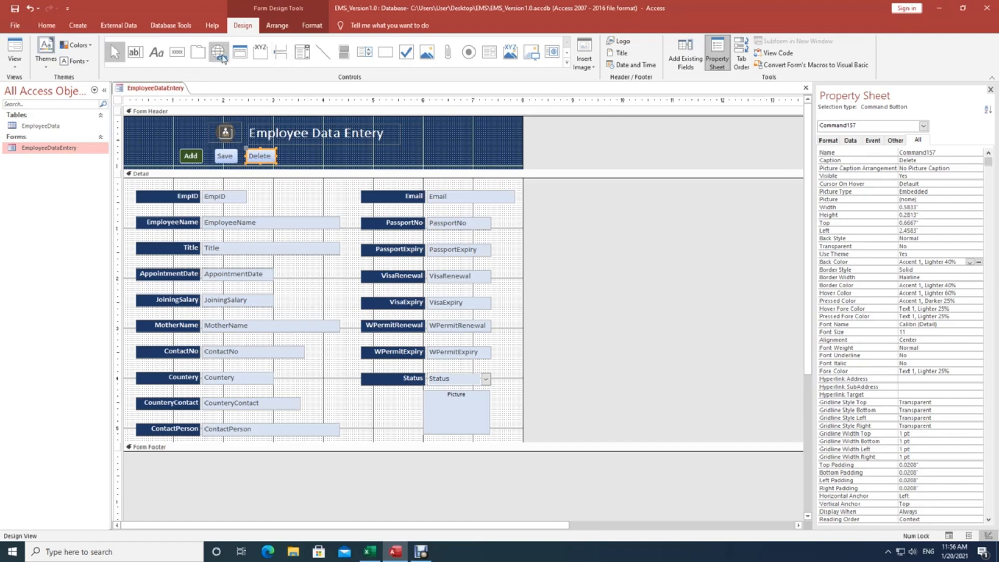
Draw a command button about 0.58 by 0.25 inches beside the Delete button and assign it the Record Navigation action Go To Next Record
click(176, 52)
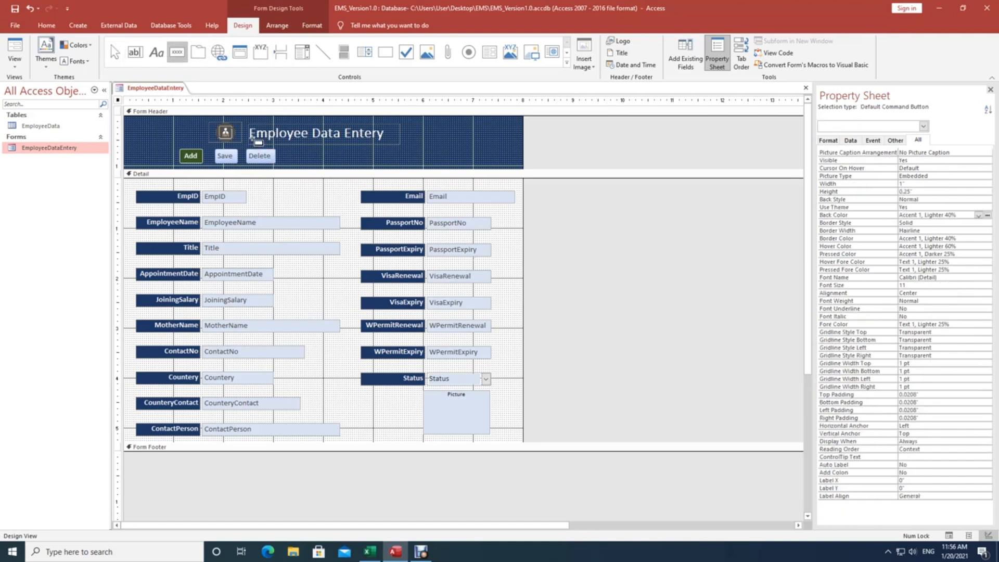
drag(283, 148, 313, 161)
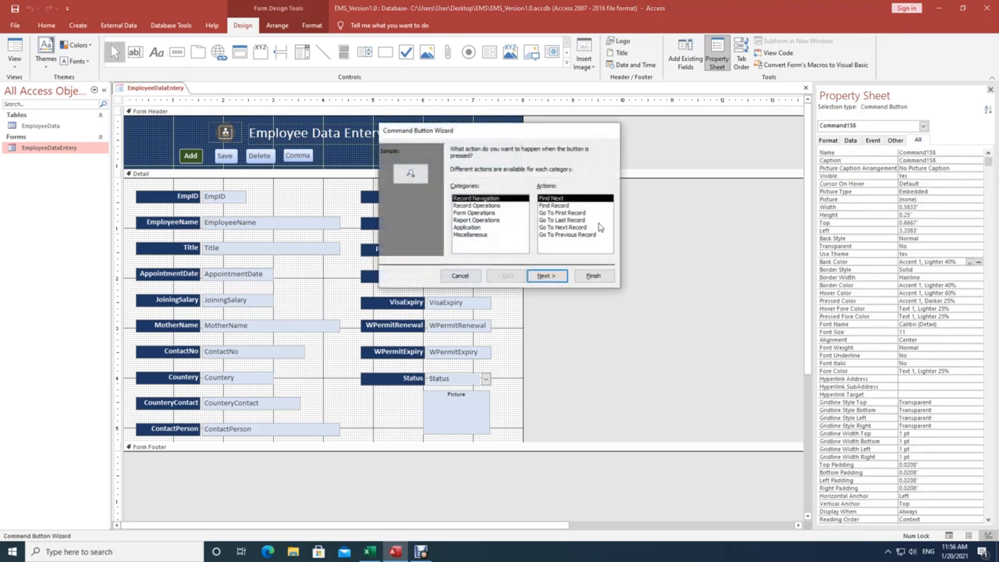
click(468, 206)
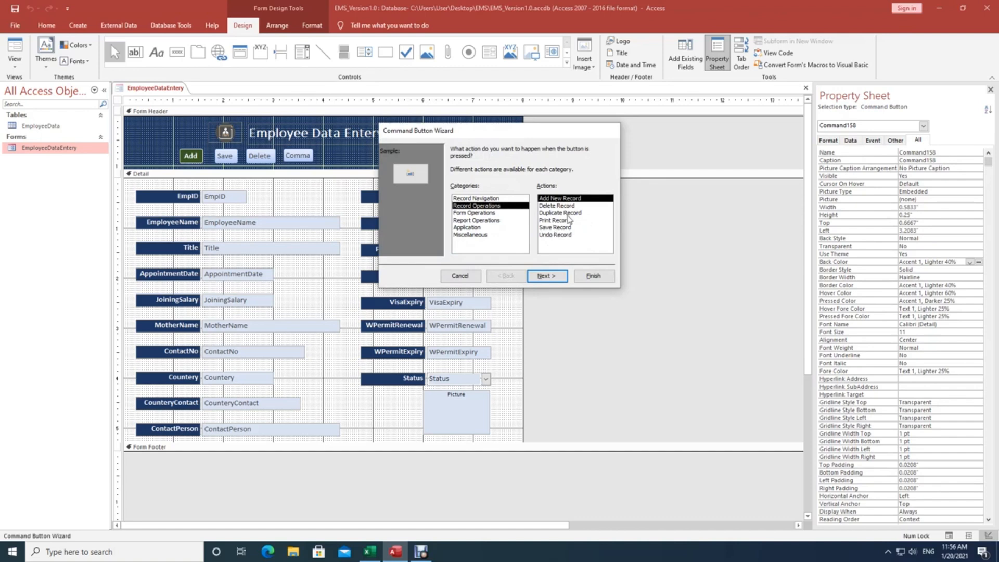
click(464, 199)
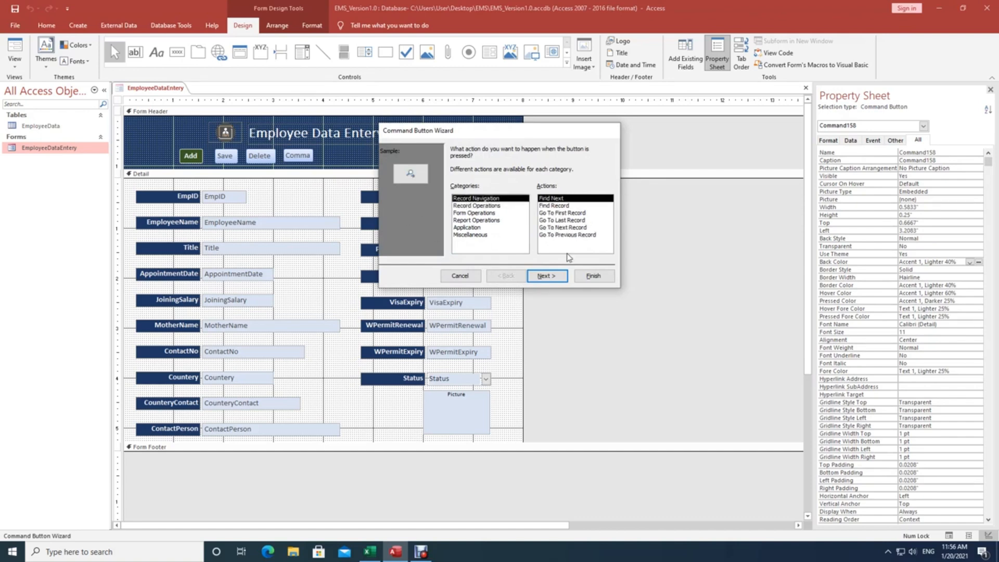
click(556, 213)
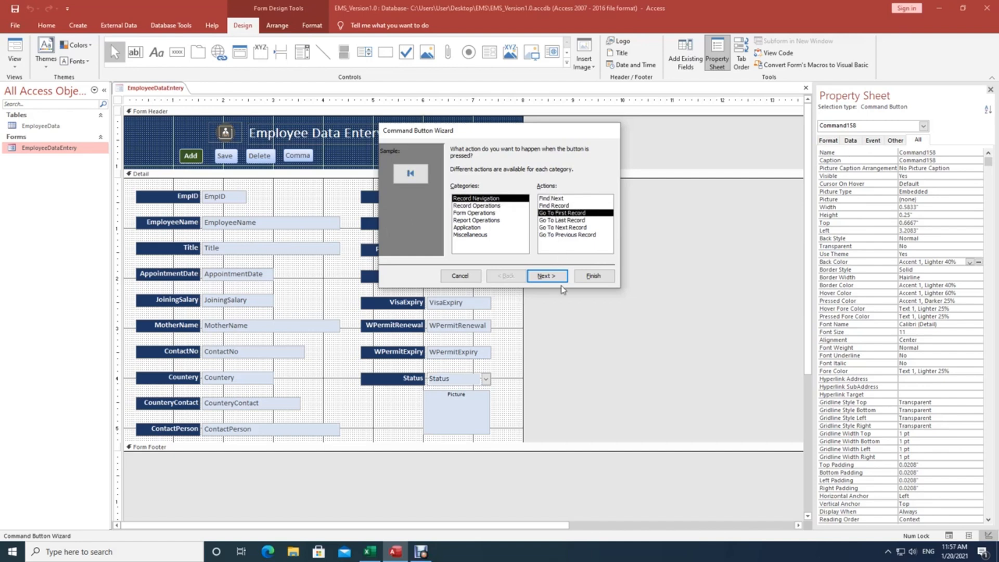
click(559, 227)
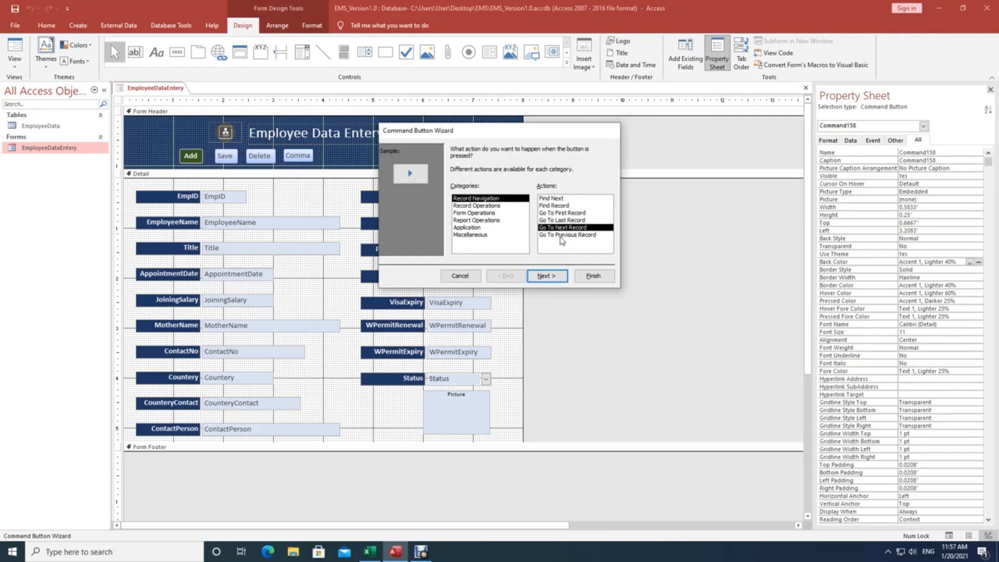
click(561, 236)
click(565, 228)
click(548, 275)
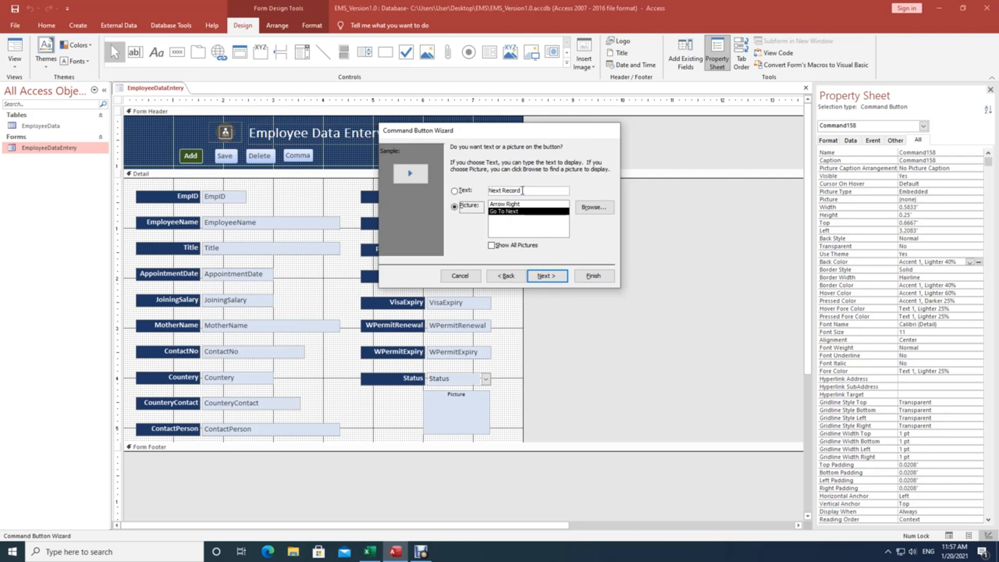
Label the fourth header button with the text Next and finish the wizard, keeping the default button name
click(522, 190)
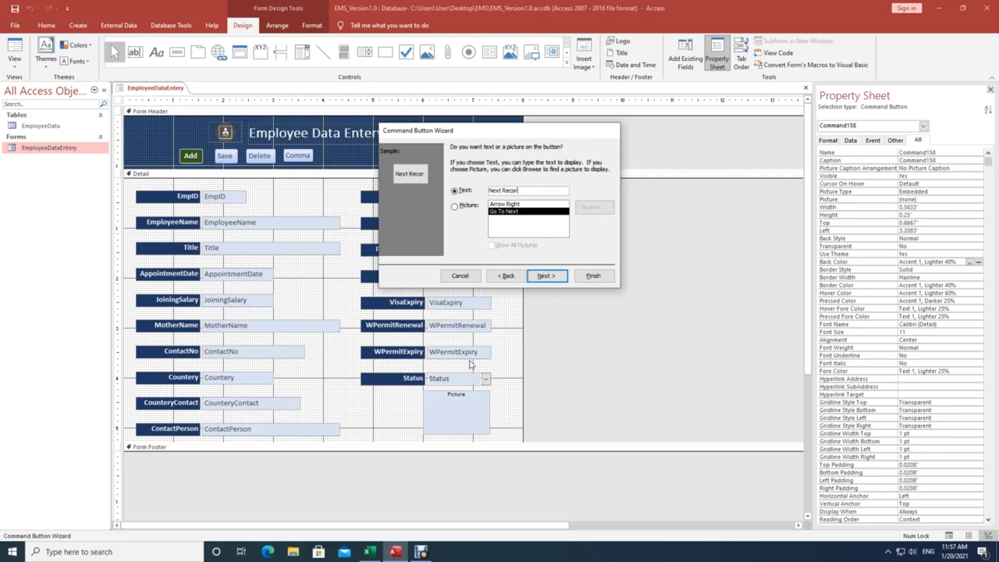
key(BackSpace)
key(BackSpace)
key(BackSpace)
key(BackSpace)
key(BackSpace)
click(547, 276)
click(593, 275)
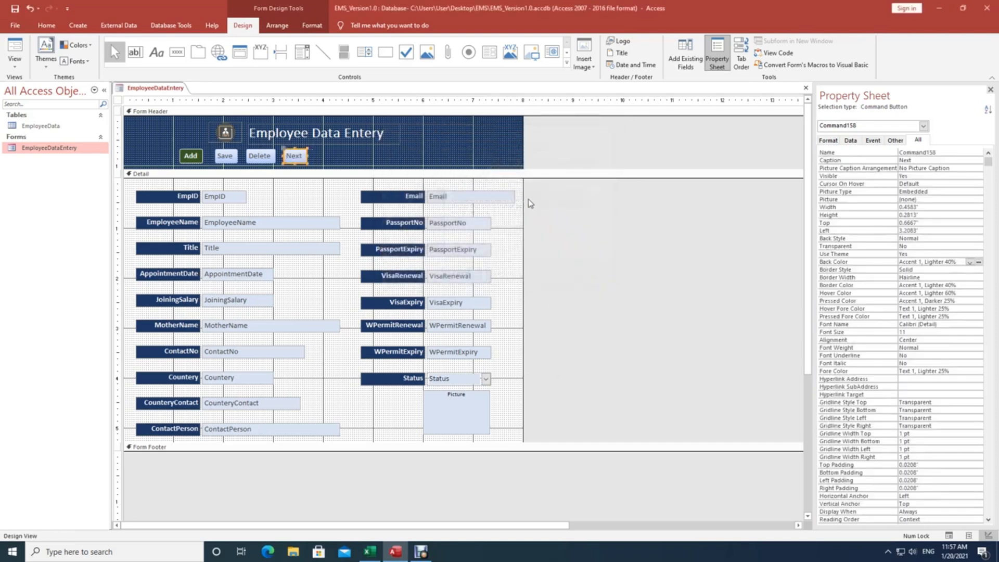
Draw a command button about 0.5 by 0.29 inches beside the Next button and assign it the Record Navigation action Go To Previous Record
click(176, 52)
drag(312, 149, 340, 163)
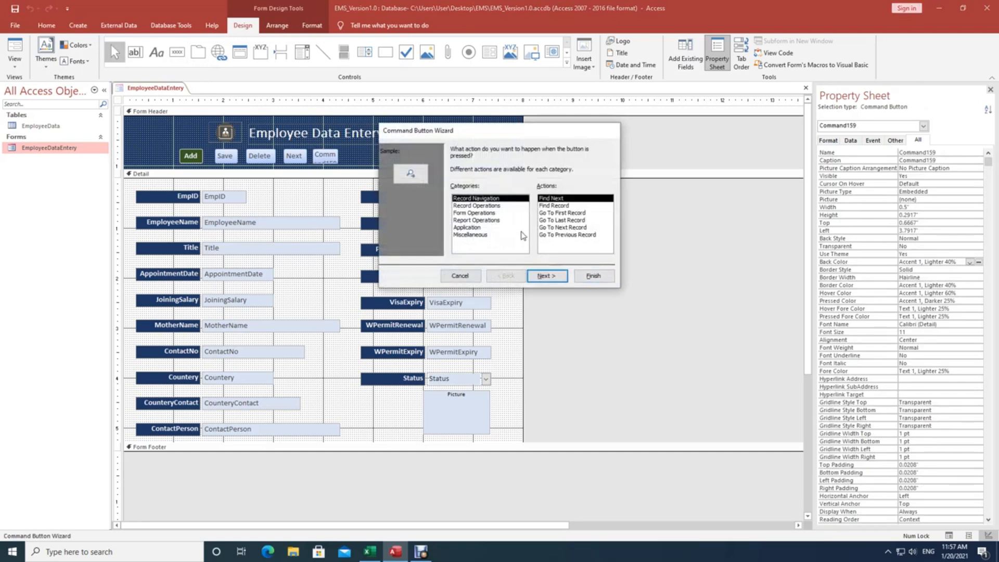
click(569, 236)
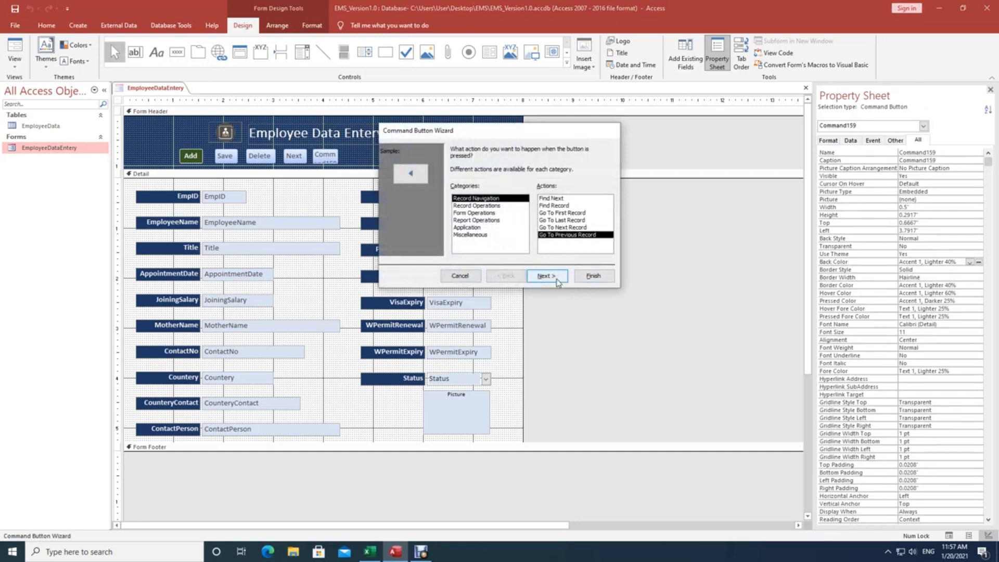
click(555, 278)
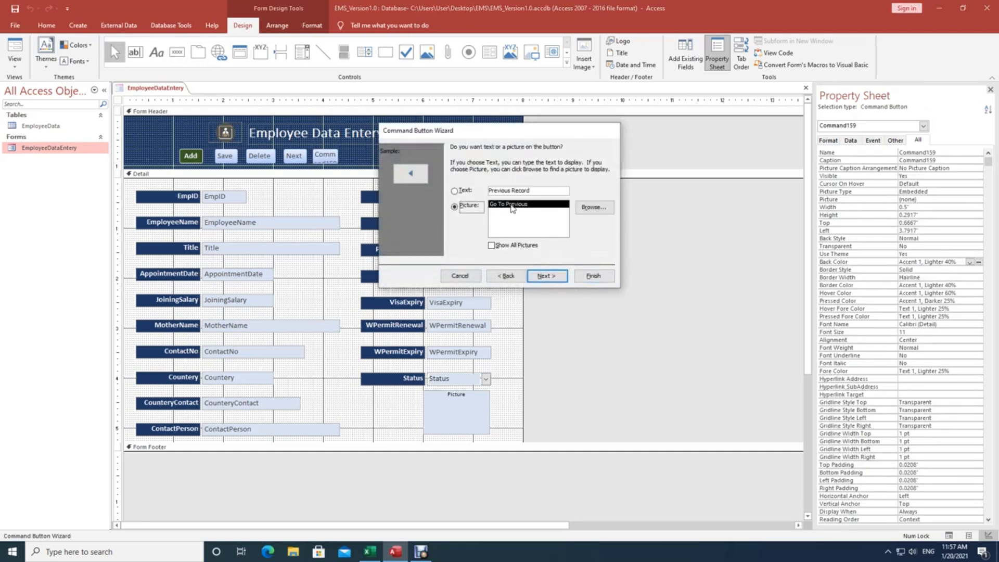
Label the fifth header button with the text Prev and finish the wizard, keeping the default button name
click(536, 190)
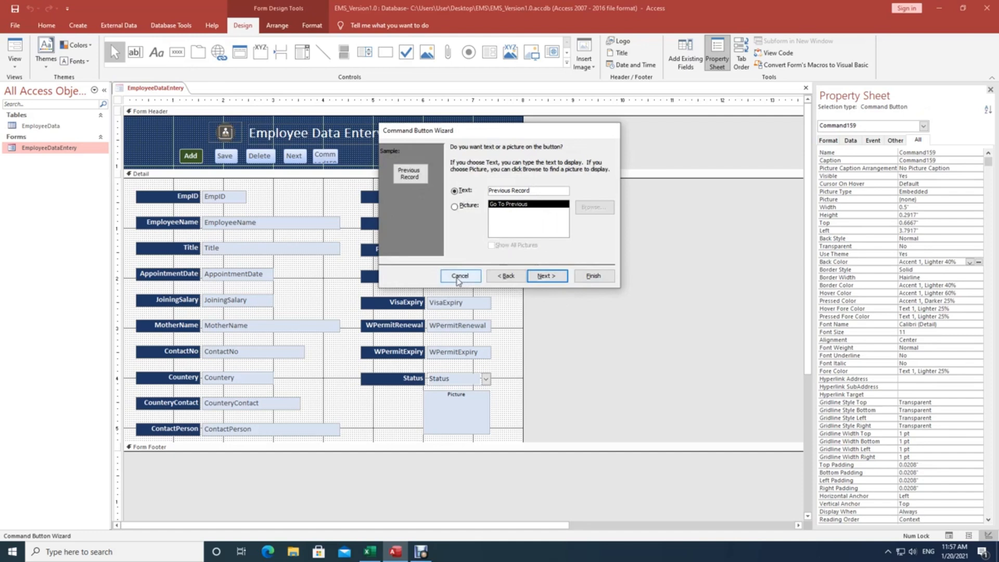
key(BackSpace)
key(BackSpace)
key(BackSpace)
key(BackSpace)
key(BackSpace)
key(BackSpace)
key(BackSpace)
key(BackSpace)
key(BackSpace)
key(BackSpace)
click(547, 276)
click(593, 276)
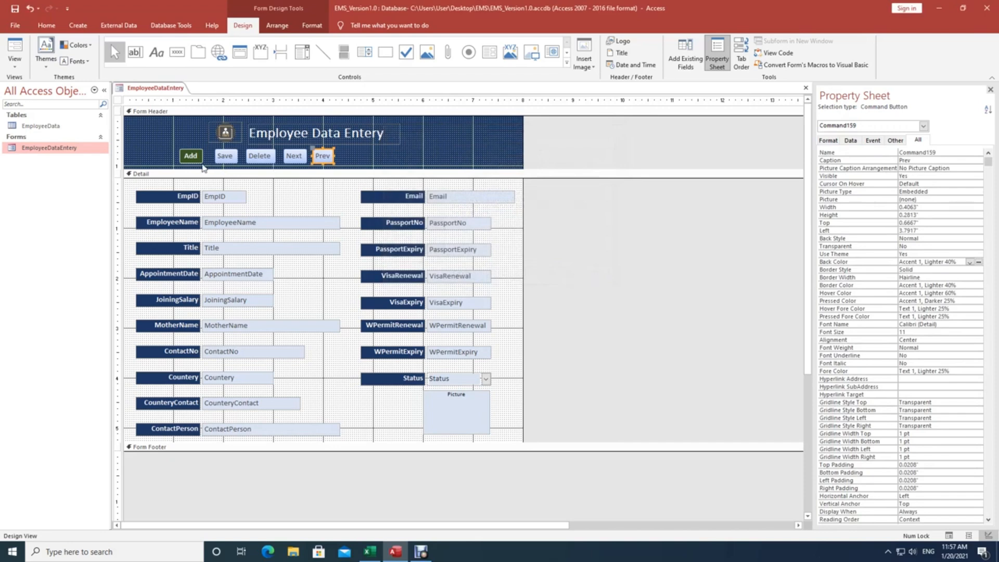
Close the form design with its changes saved, reopen the EmployeeDataEntery form and try its Add button
click(349, 155)
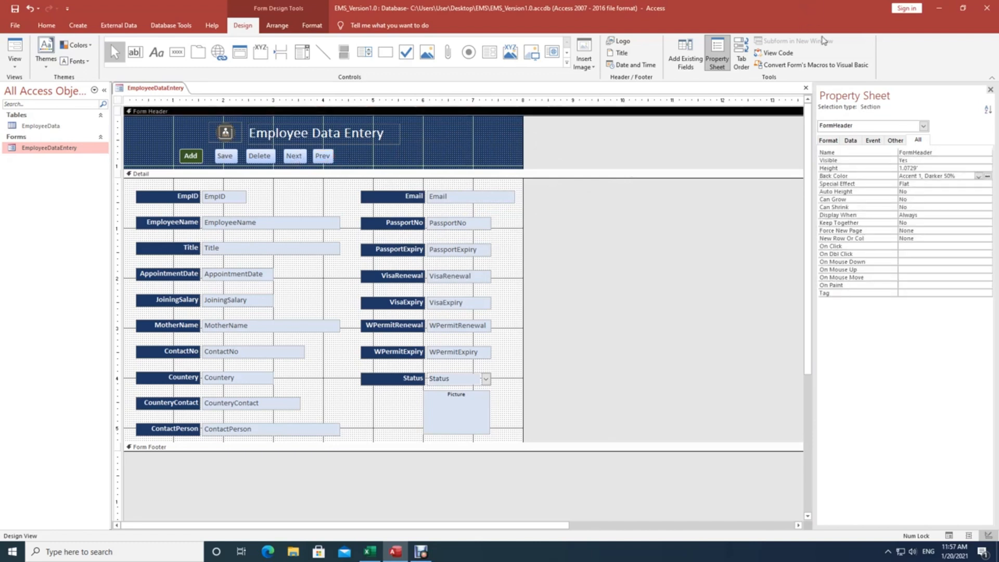
click(805, 87)
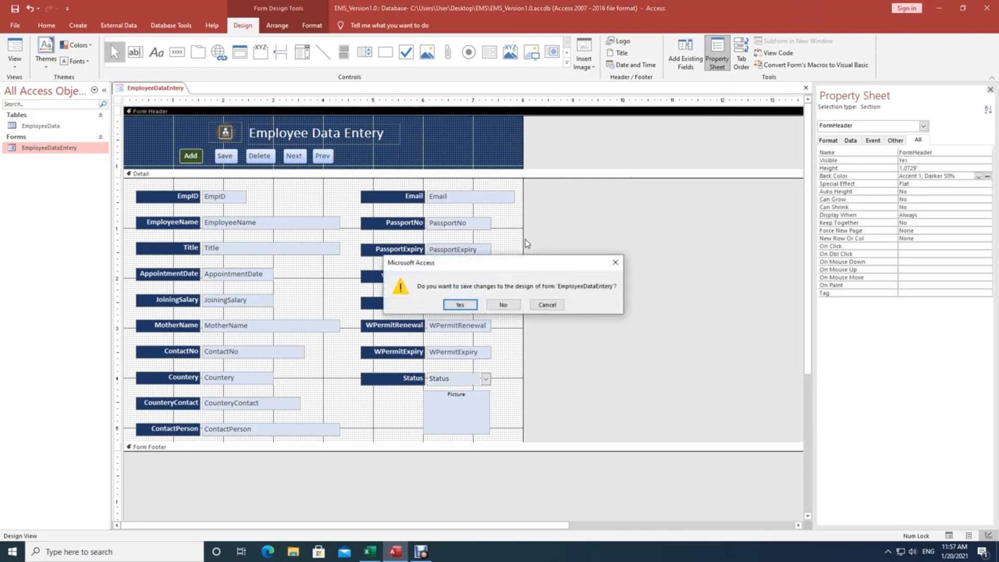
click(471, 304)
double_click(51, 150)
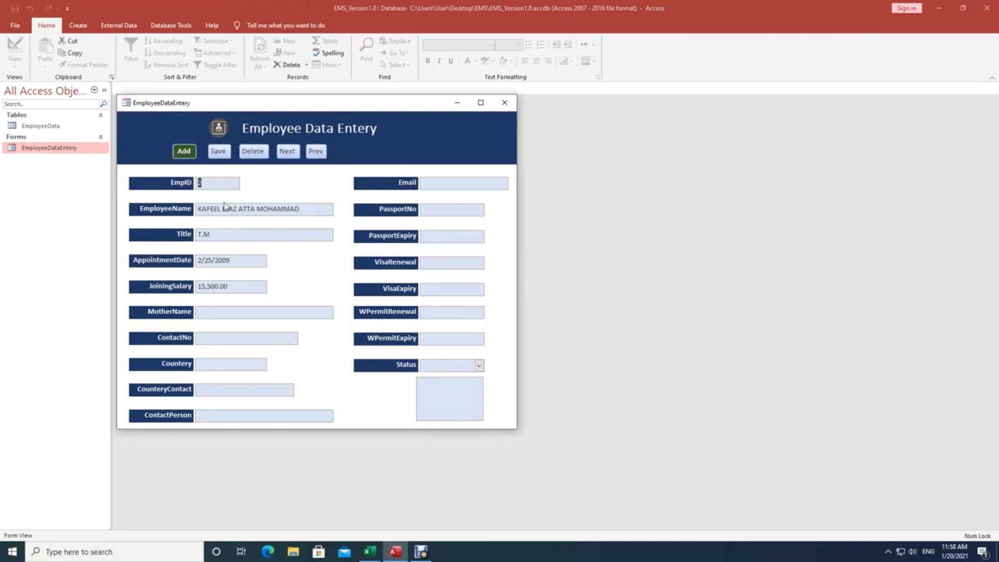
click(182, 153)
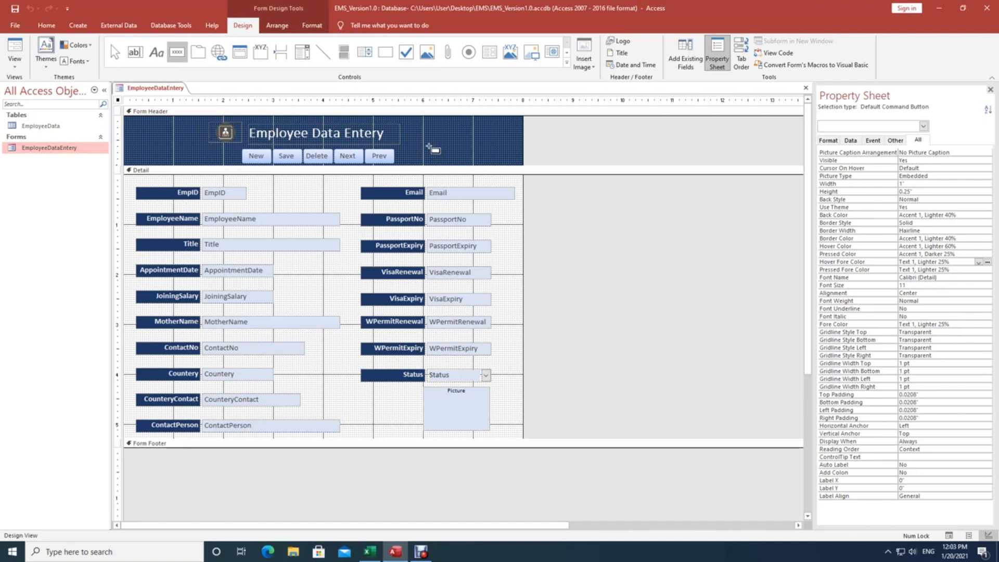
Draw a command button about 0.79 by 0.21 inches in the header beyond Prev and assign it the Record Navigation action Find Record
click(430, 149)
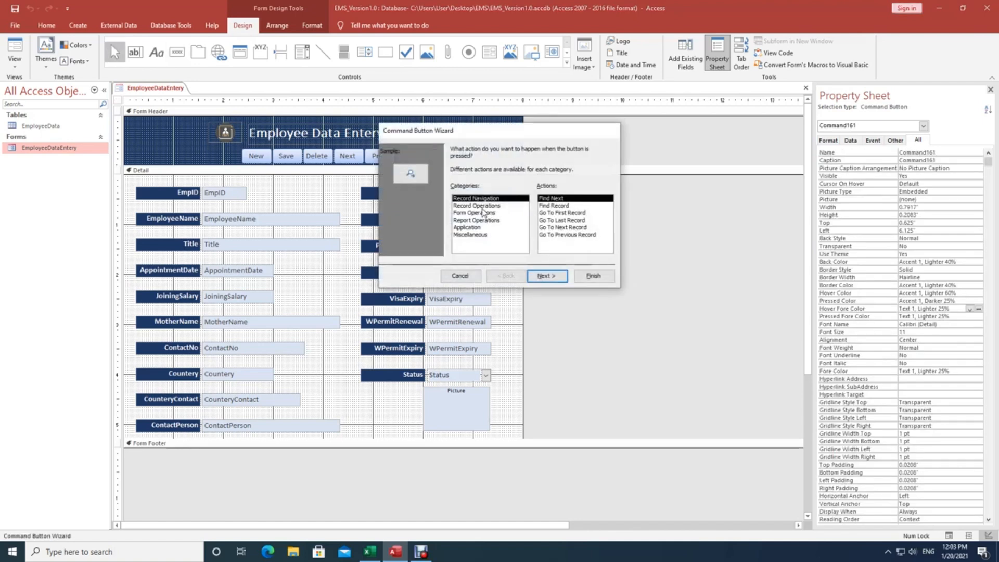
click(483, 208)
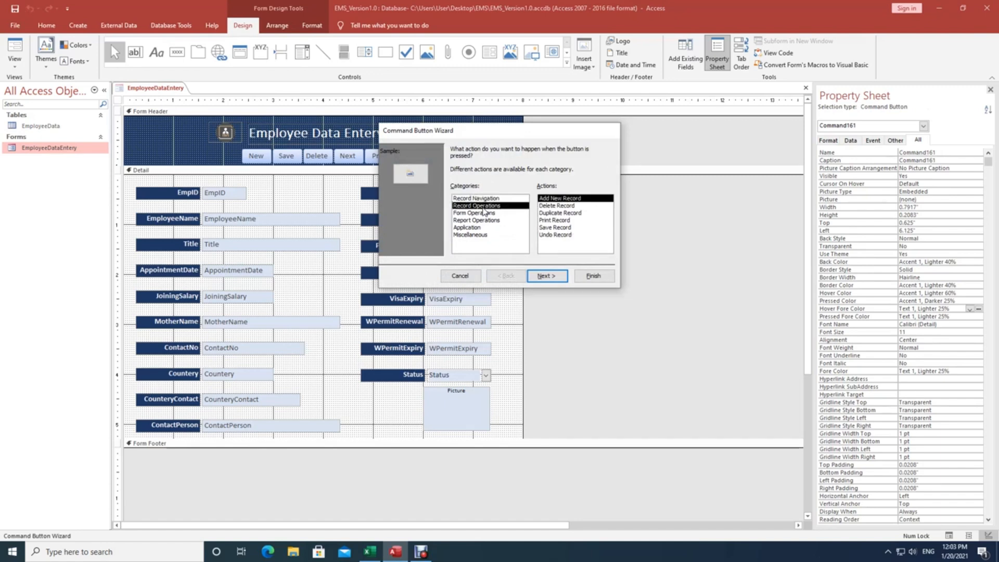
click(483, 199)
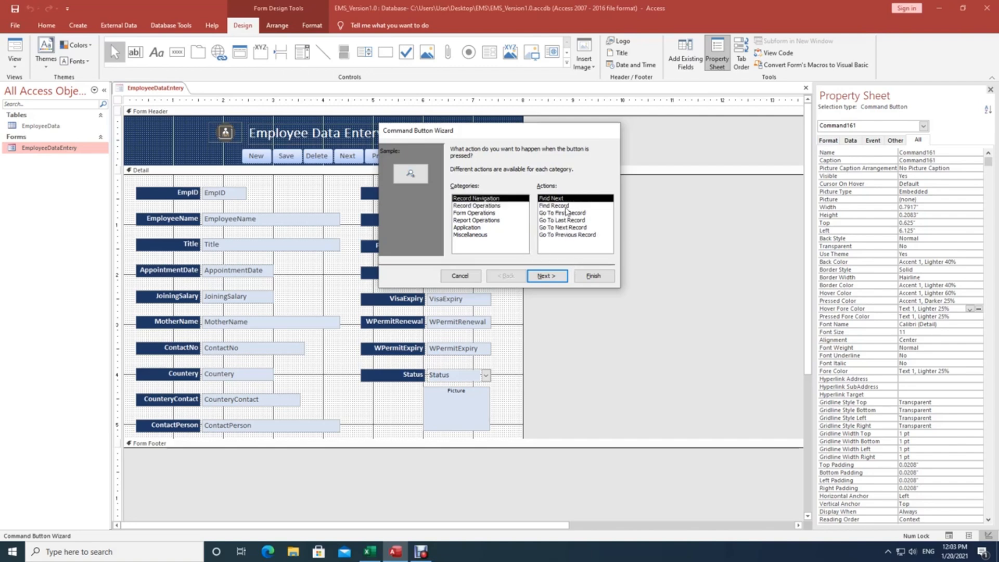
click(565, 206)
click(560, 279)
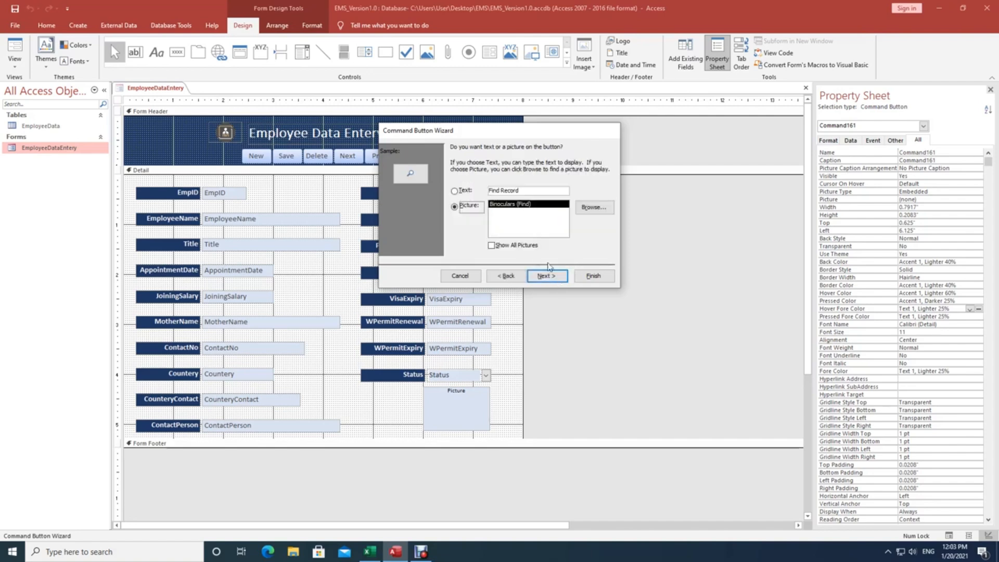
Label the new header button with the text Find, finish the wizard with the default name, and select the button
drag(502, 193, 537, 194)
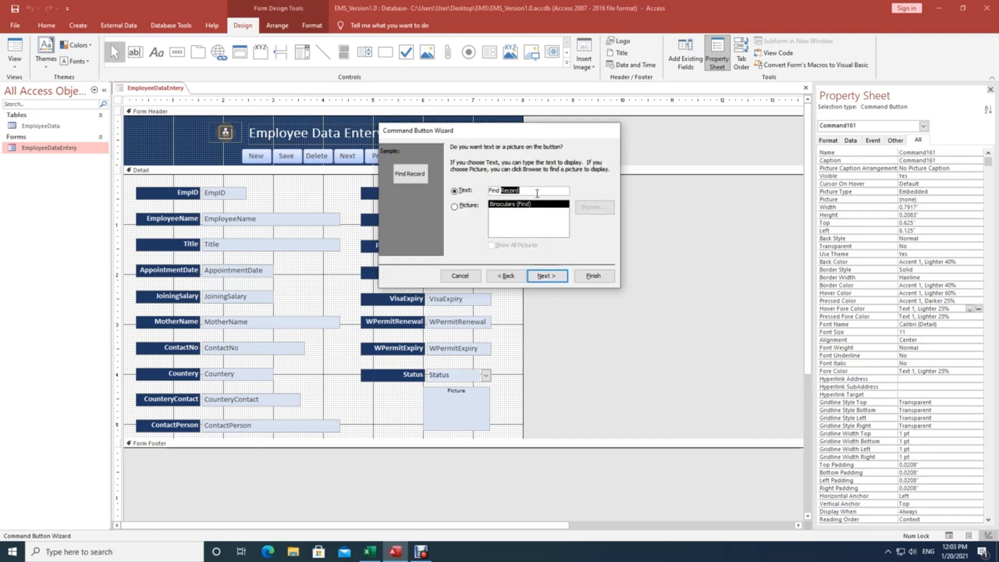
key(BackSpace)
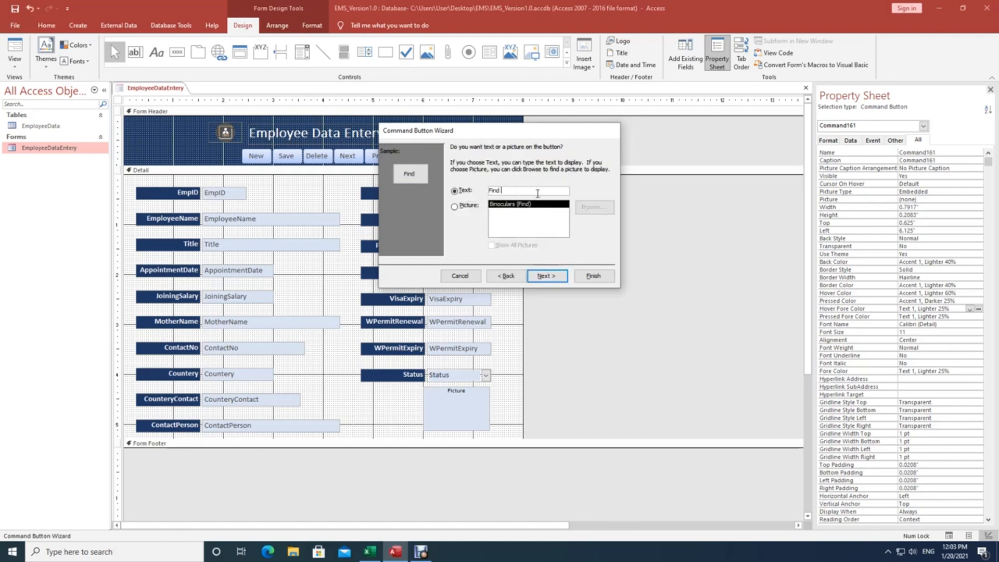
click(556, 276)
click(594, 276)
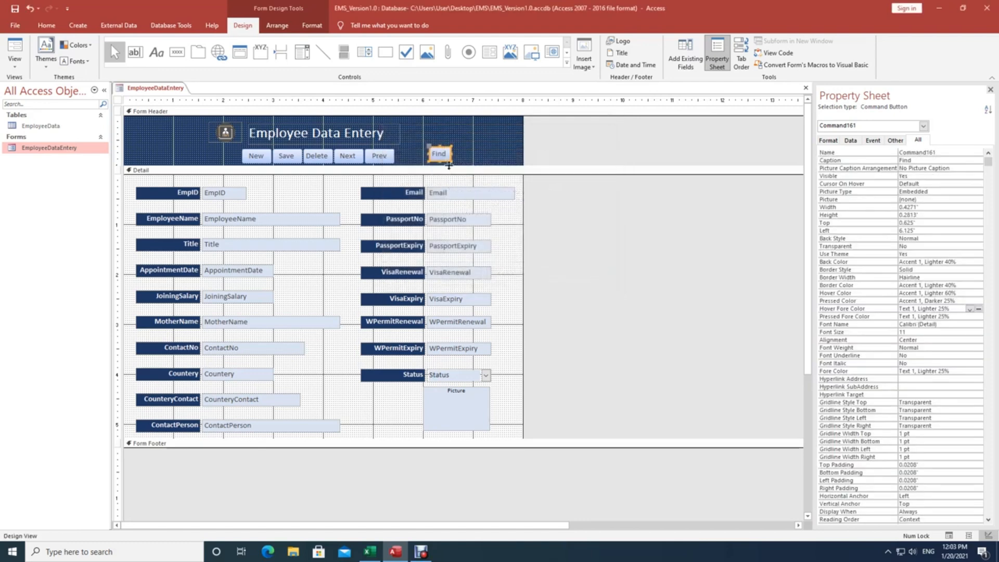
click(458, 149)
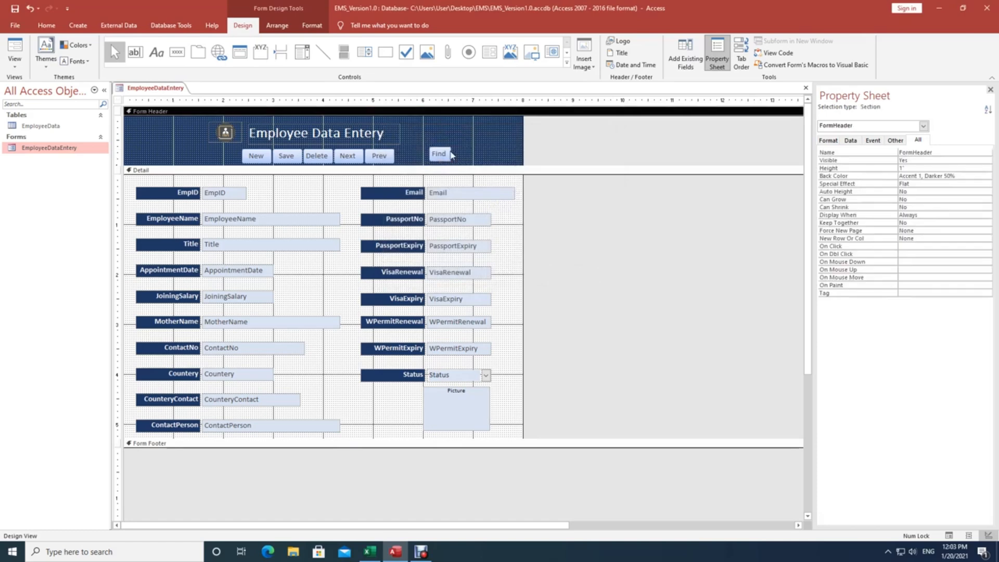
click(444, 156)
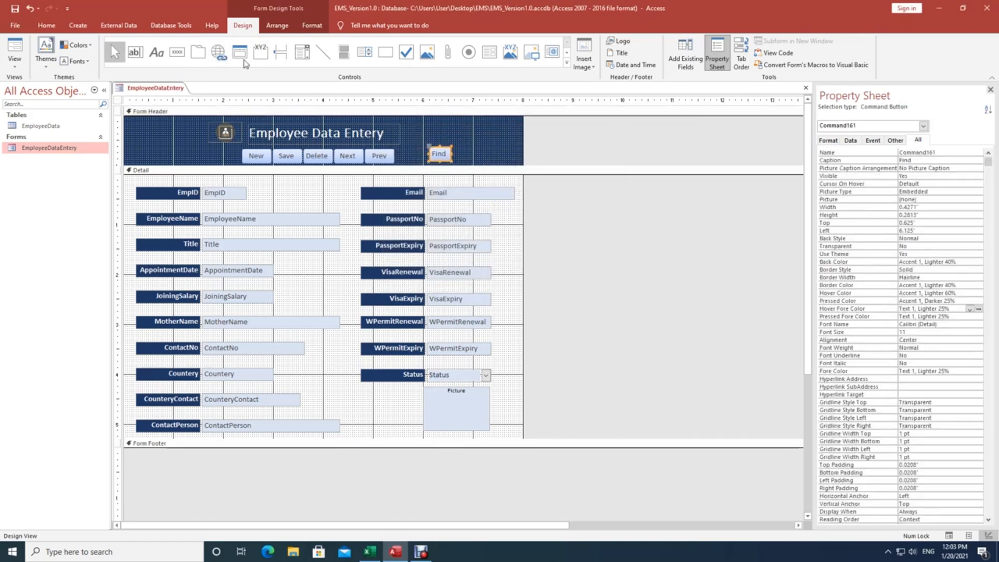
Draw a command button about 0.33 by 0.29 inches beside the Find button and assign it the Form Operations action Close Form
click(180, 54)
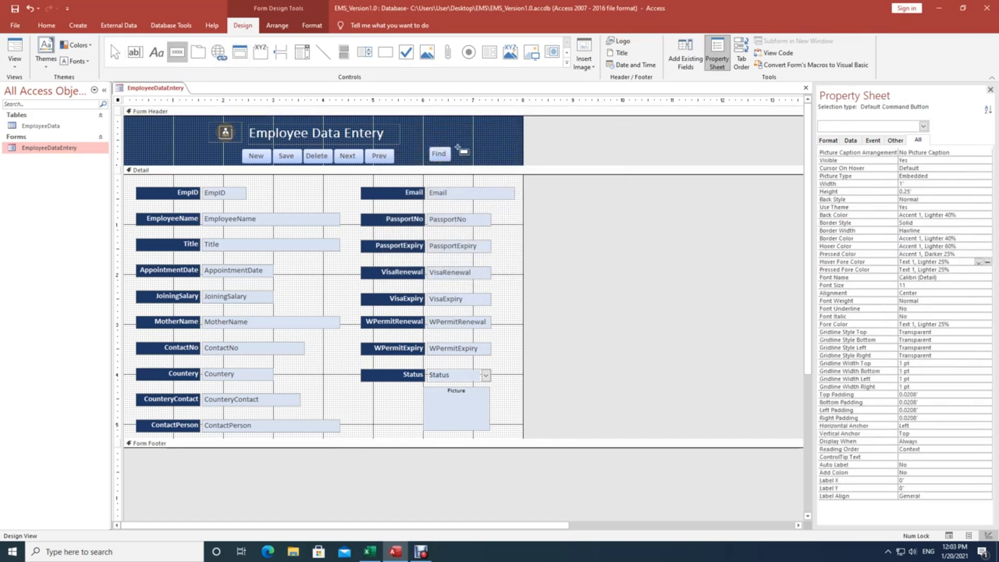
drag(457, 149, 473, 163)
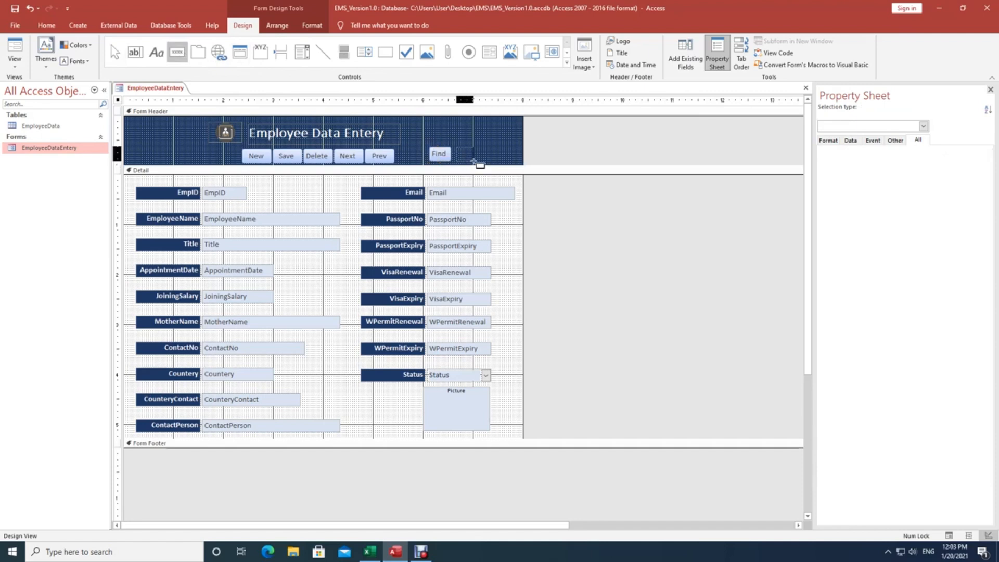
click(473, 213)
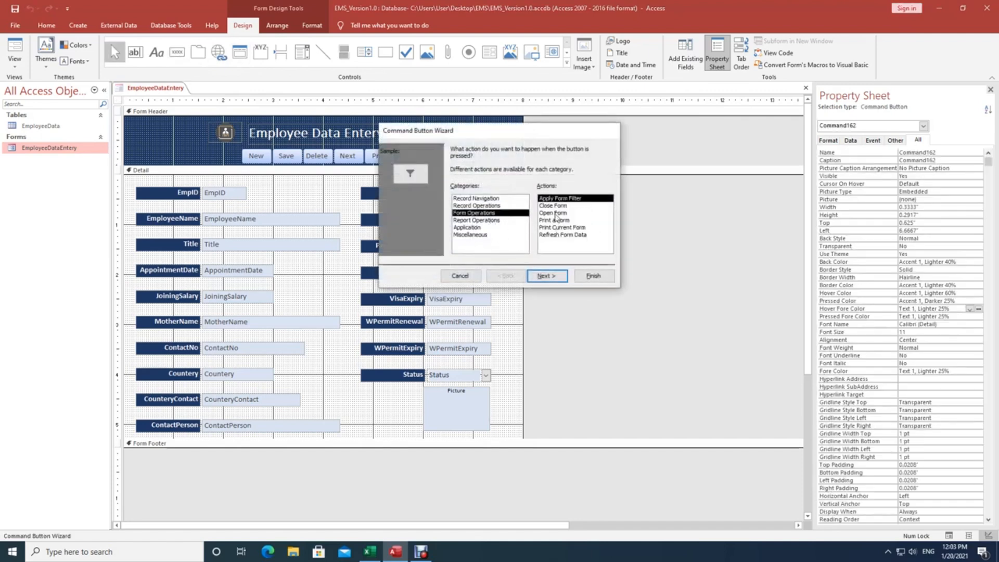
click(477, 220)
click(473, 228)
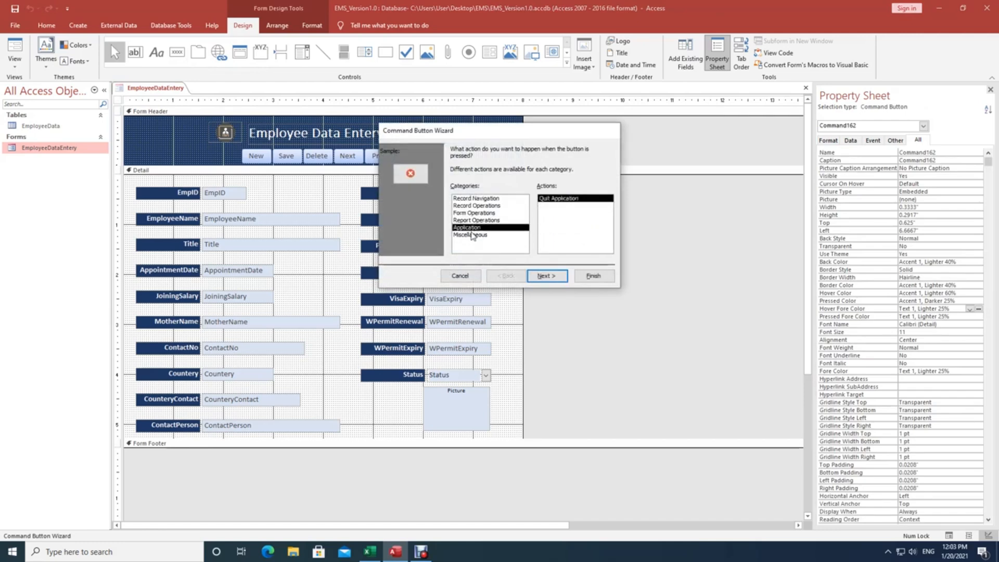
click(473, 235)
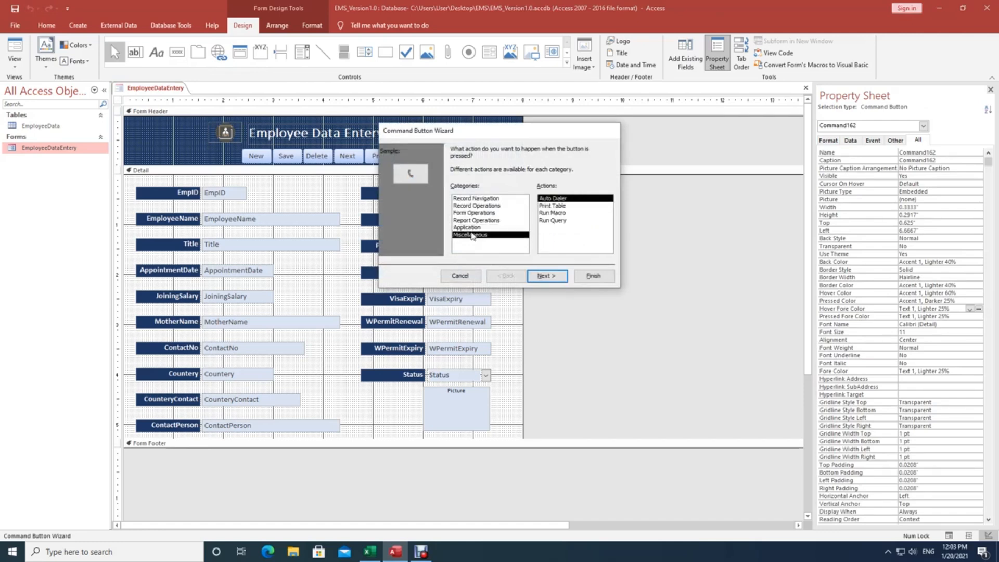
click(473, 221)
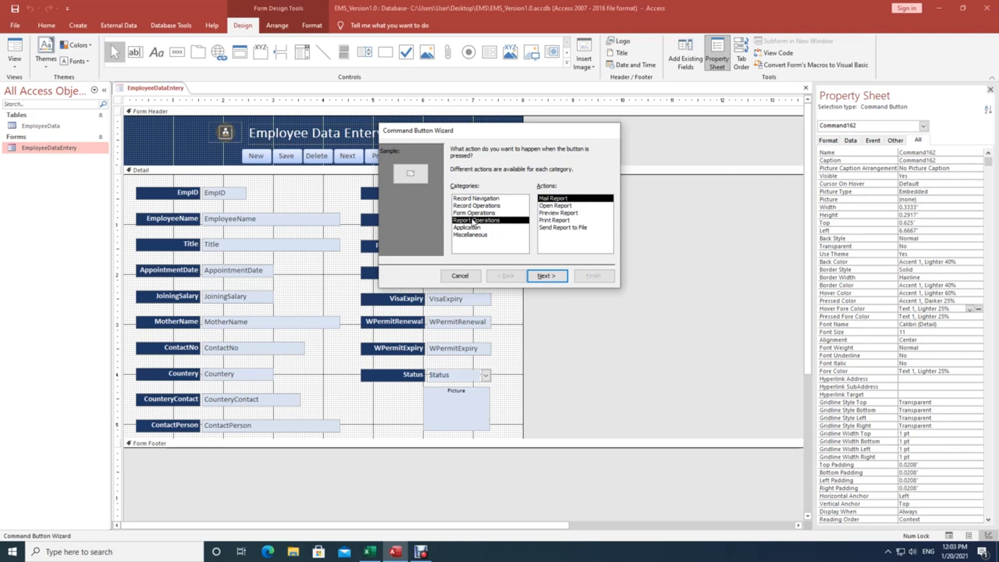
click(471, 214)
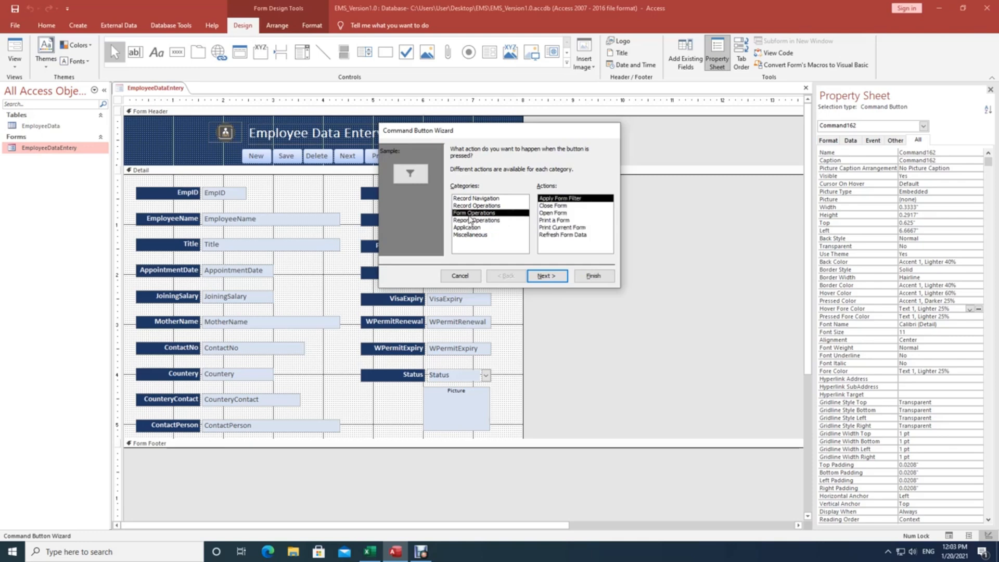
click(555, 206)
click(547, 276)
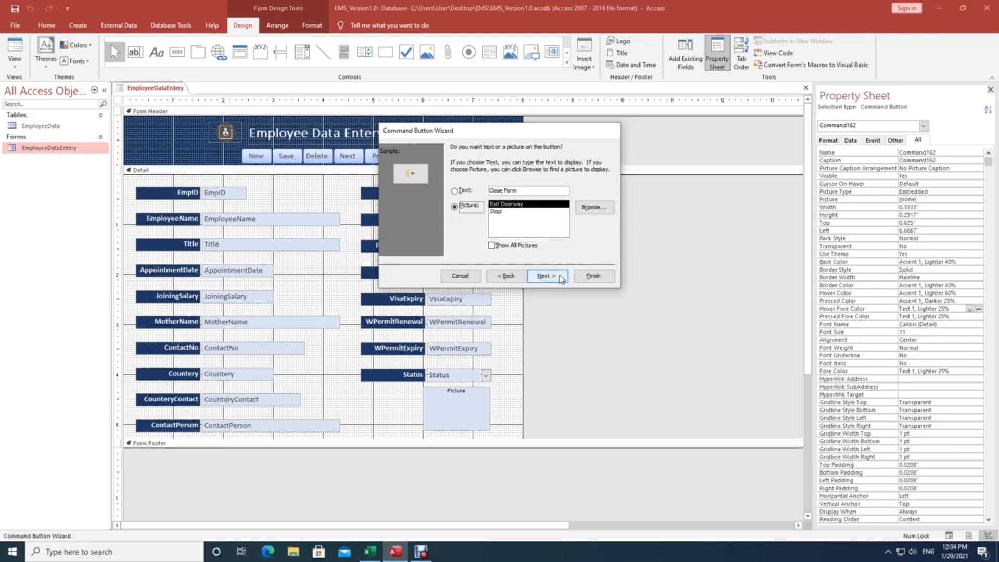
Label the close-form button with the text Exit and finish the wizard with the default name
click(526, 191)
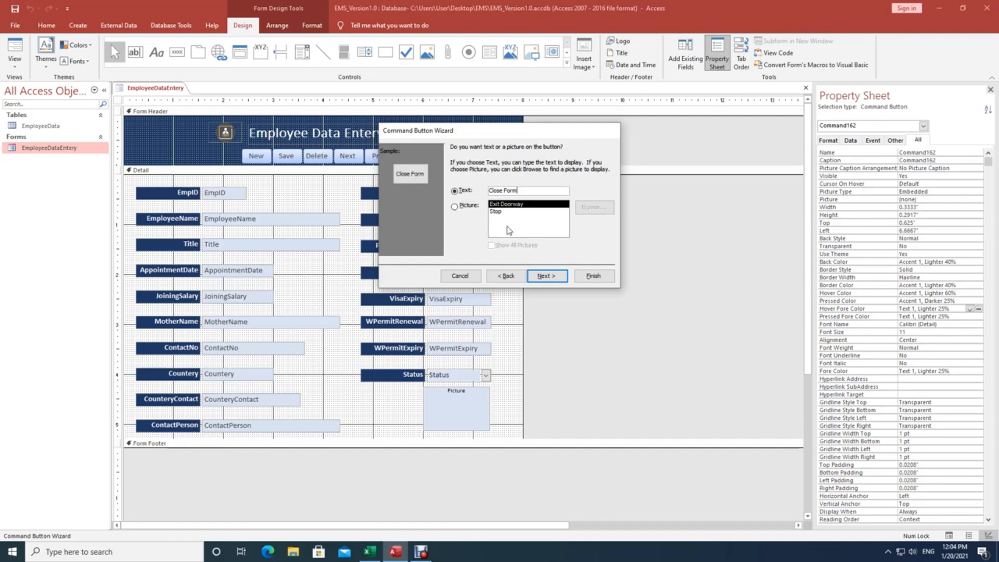
key(BackSpace)
key(BackSpace)
key(BackSpace)
key(BackSpace)
key(BackSpace)
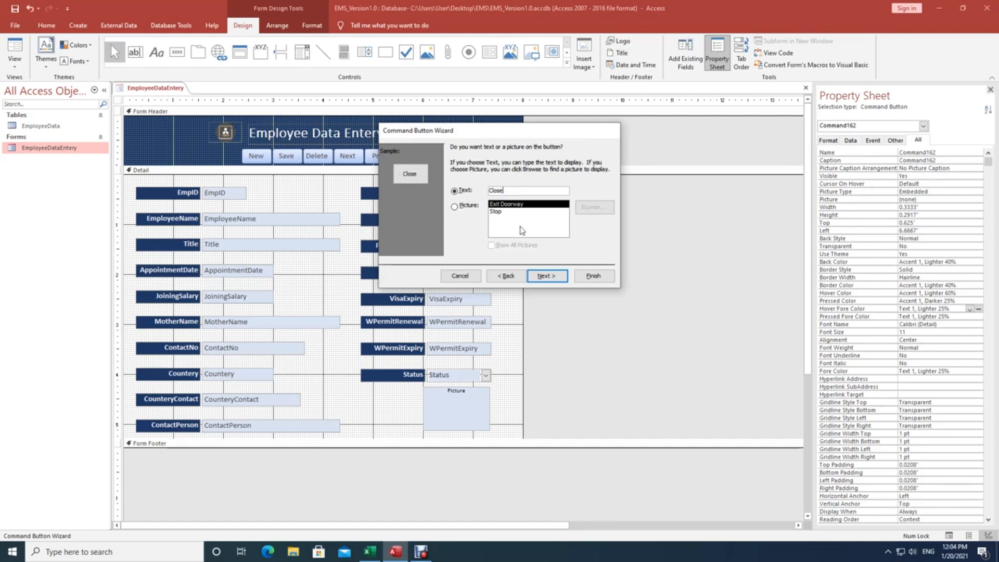
key(BackSpace)
key(BackSpace)
key(BackSpace)
text(Exit)
click(556, 279)
click(598, 276)
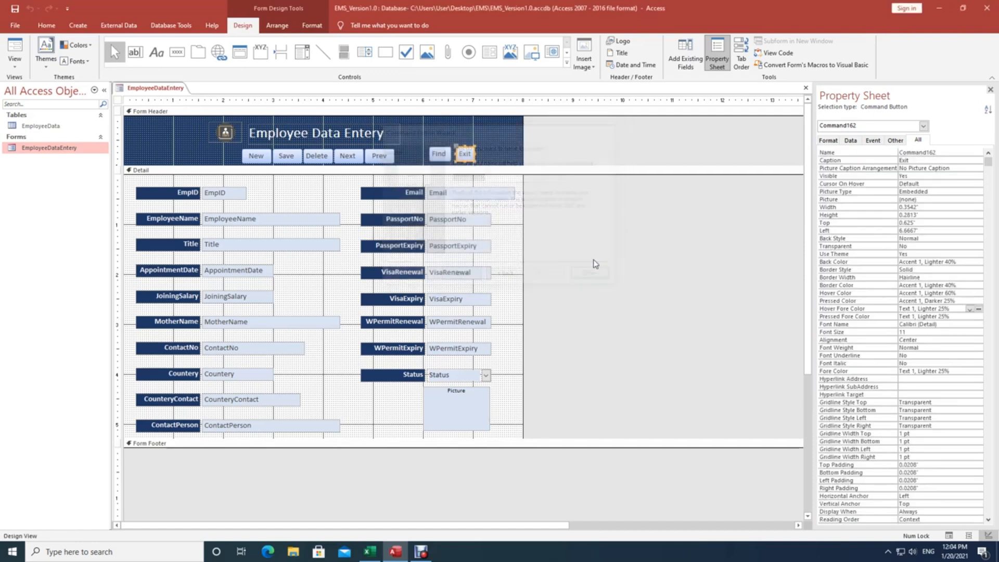
Size the Find and Exit buttons in the header to the widest of the two and align them in a row
click(526, 151)
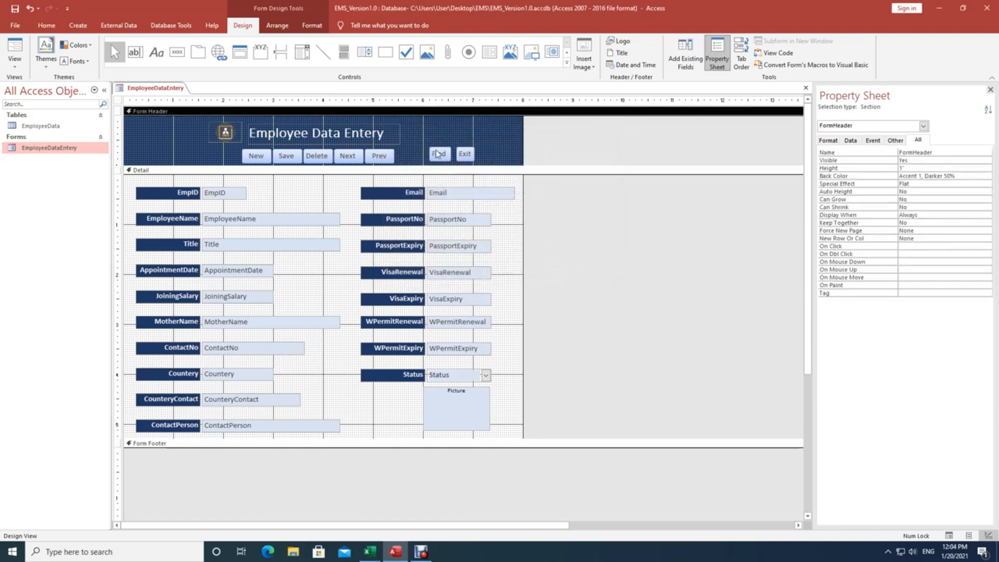
drag(426, 148, 479, 165)
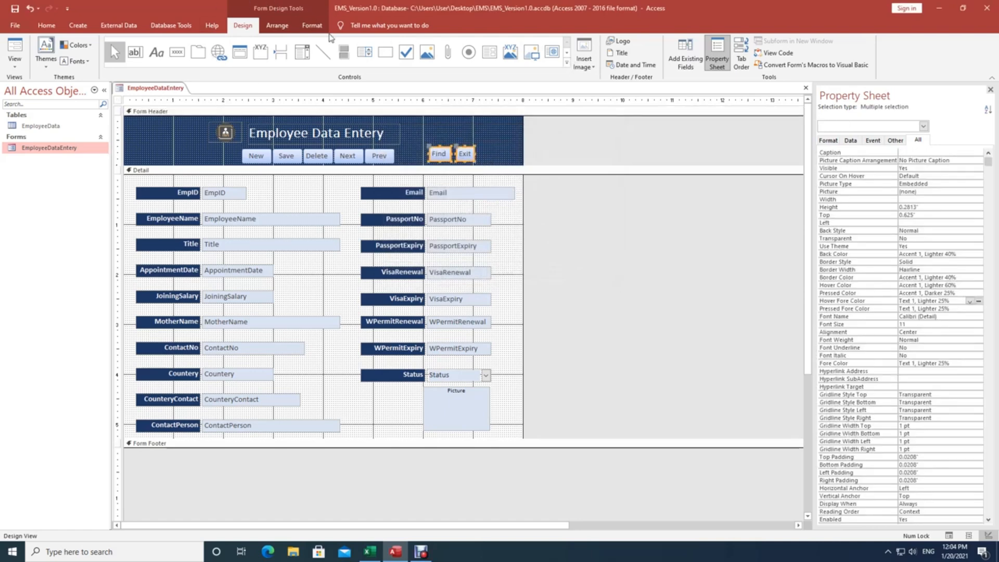
click(312, 25)
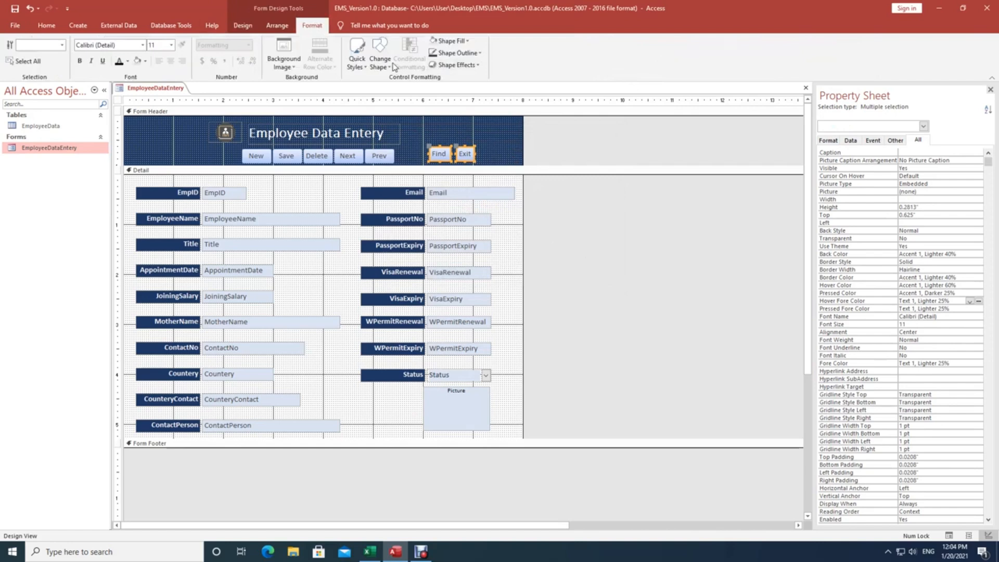
click(276, 25)
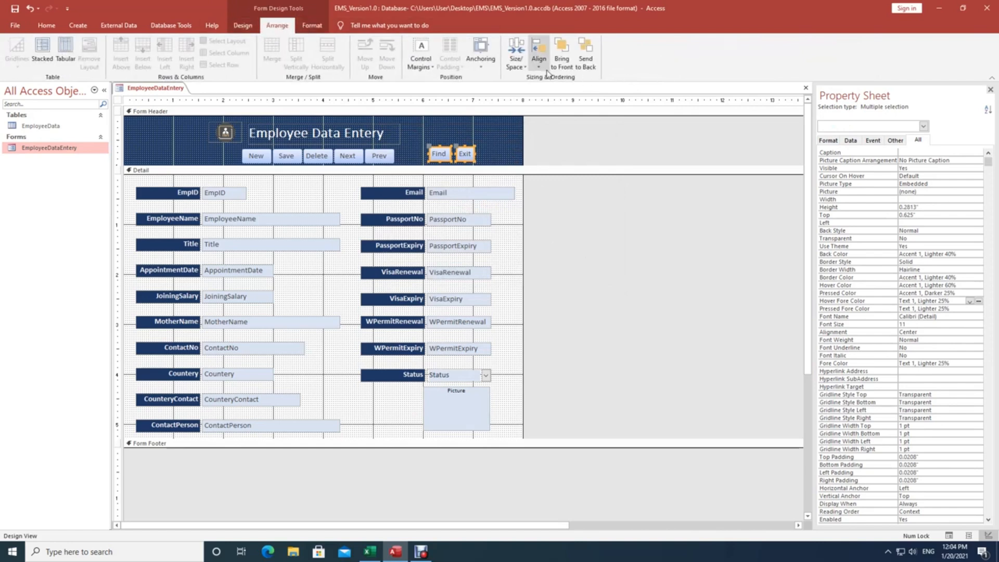
click(522, 61)
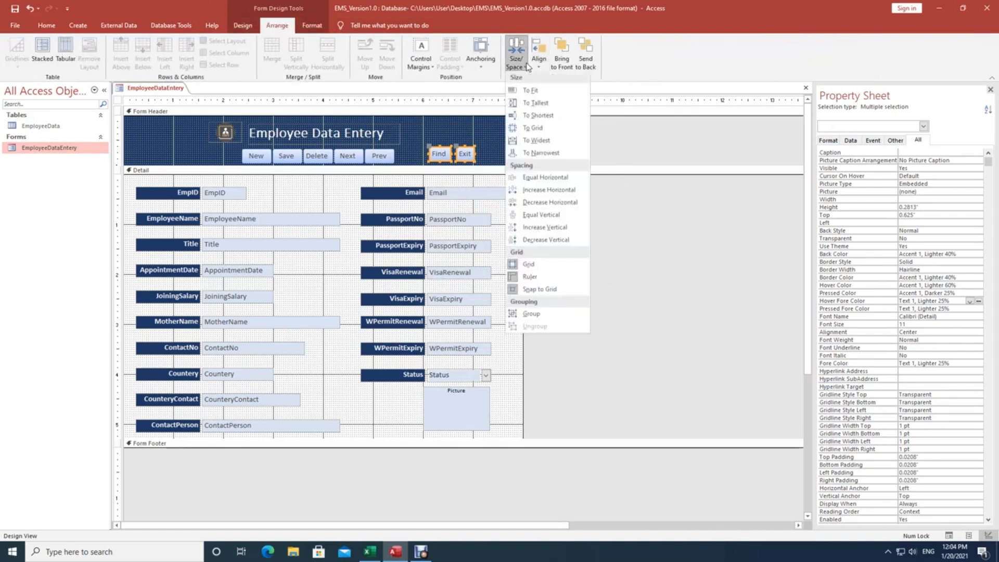
click(549, 143)
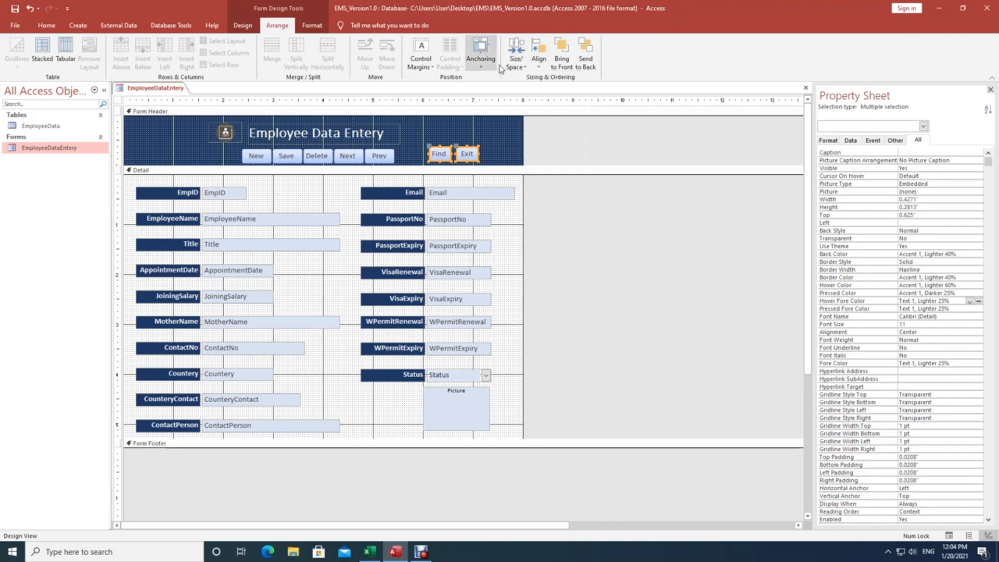
click(536, 65)
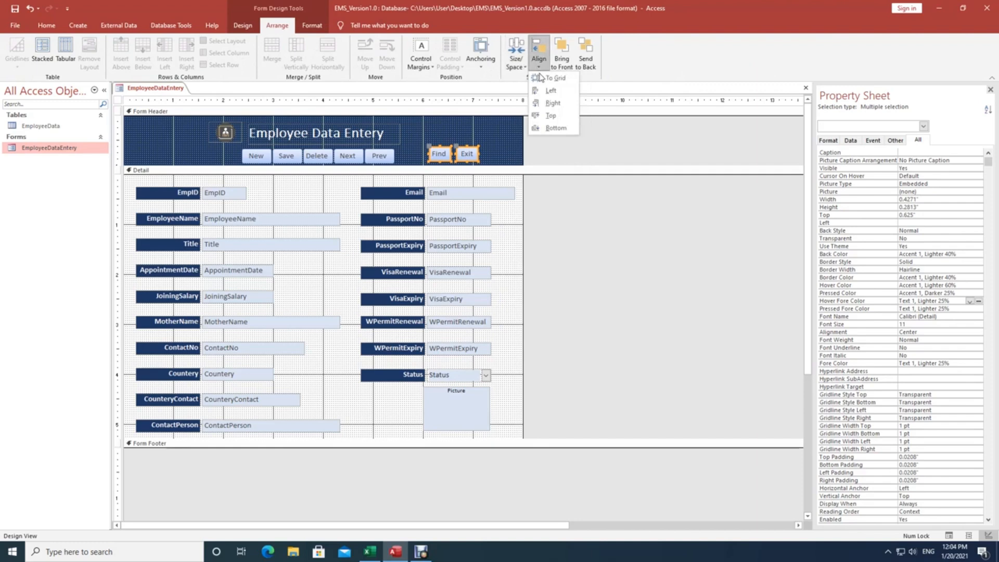
click(560, 123)
click(596, 145)
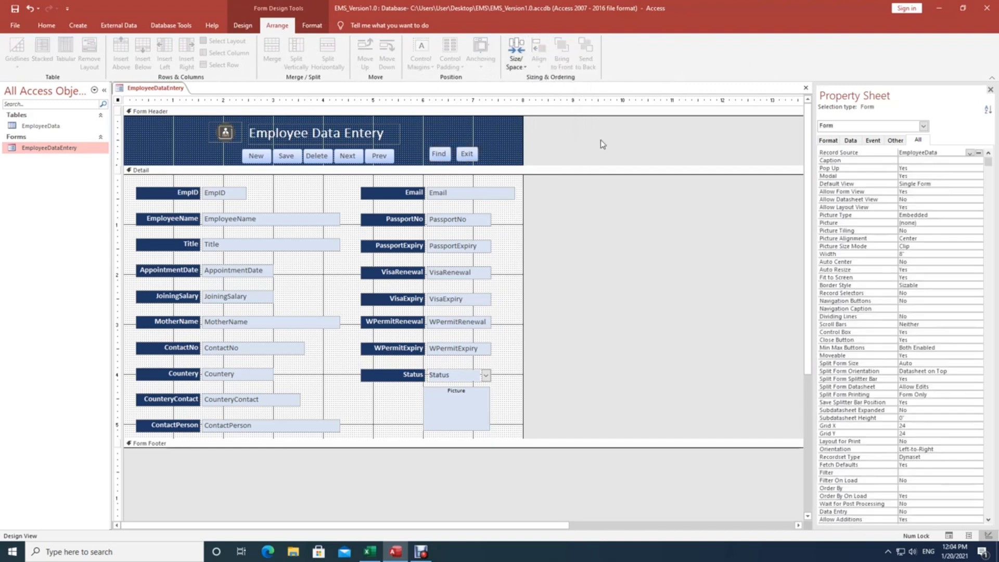
Close the form design with its changes saved and reopen the EmployeeDataEntery form in Form view
click(805, 88)
click(461, 307)
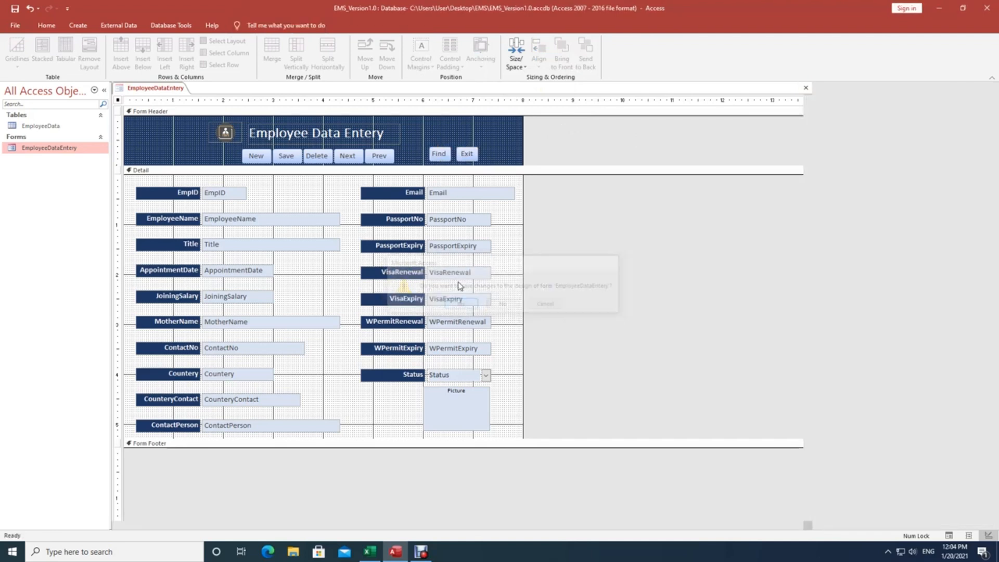
double_click(55, 152)
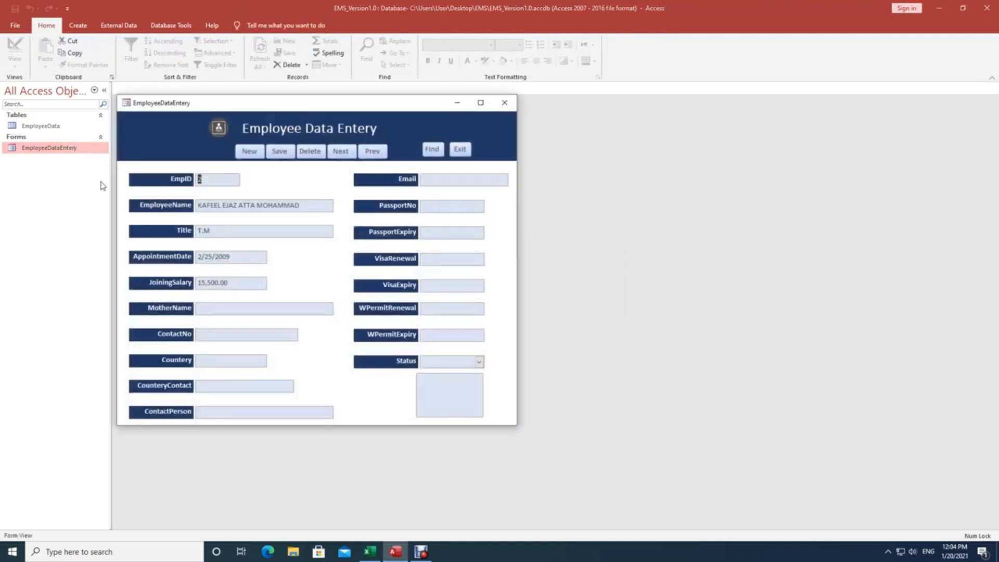
Try the form's Find button by searching the EmpID field for two different employee IDs, and close the search
click(432, 149)
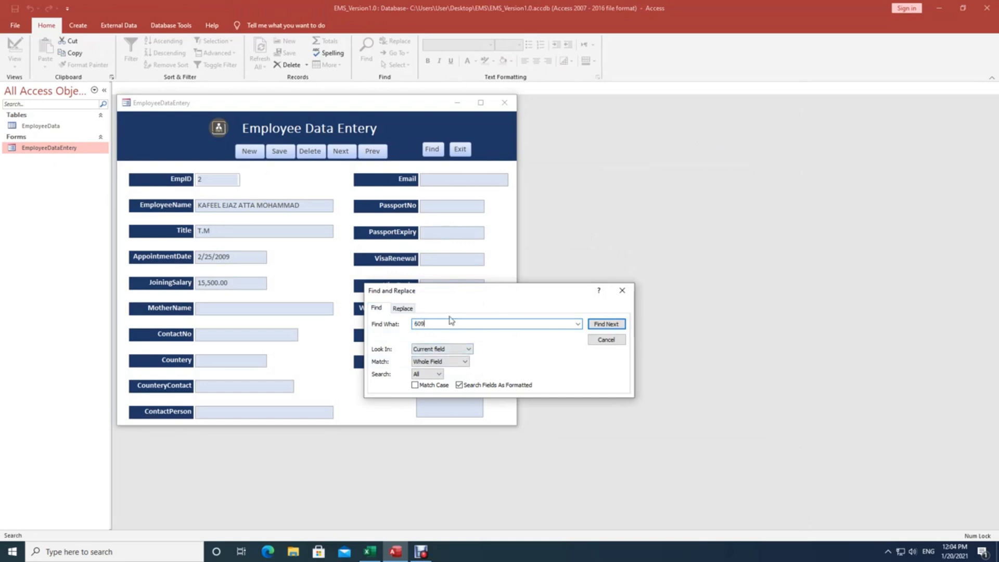
click(605, 324)
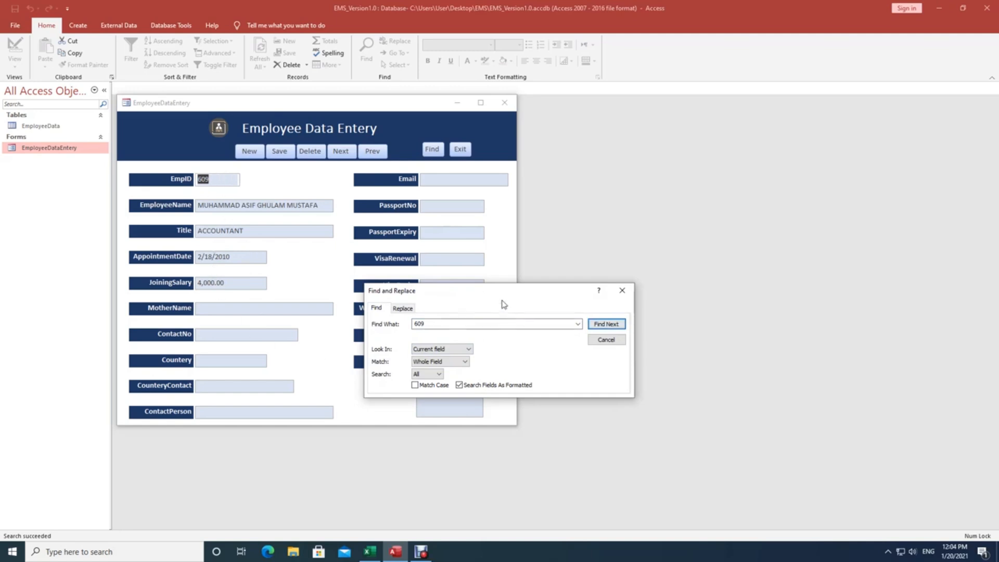
drag(488, 292, 695, 191)
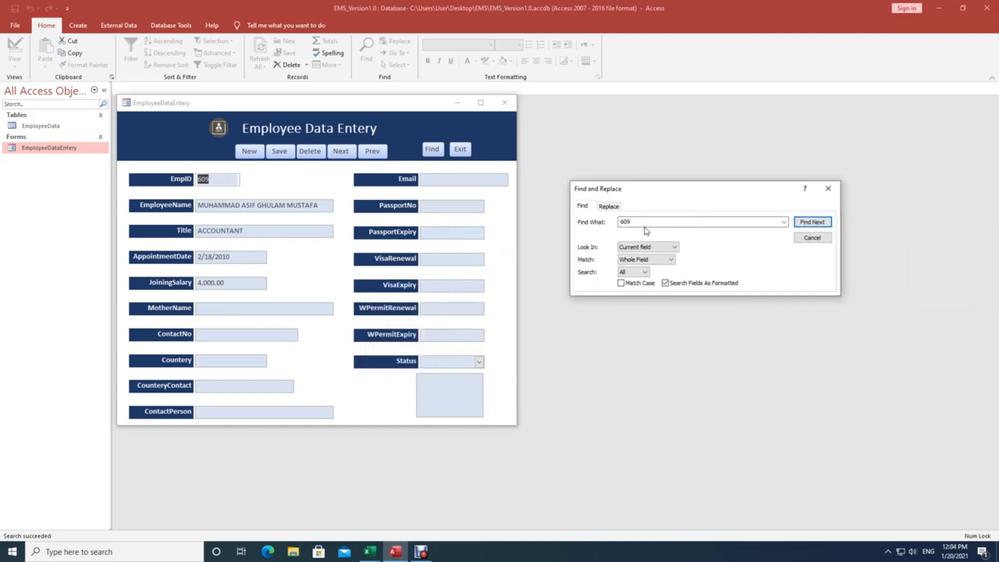
drag(647, 222, 569, 223)
text(6)
click(812, 222)
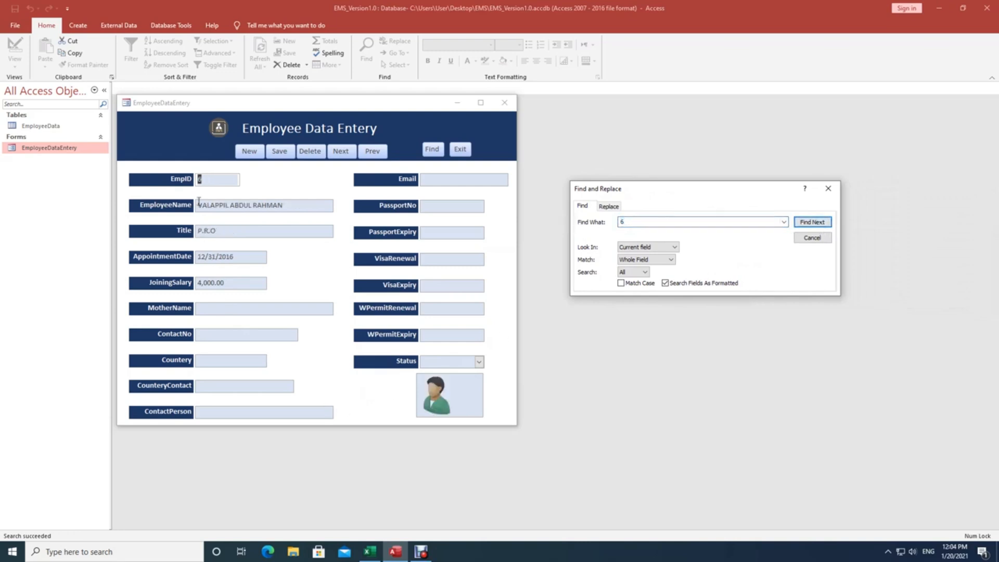
click(812, 237)
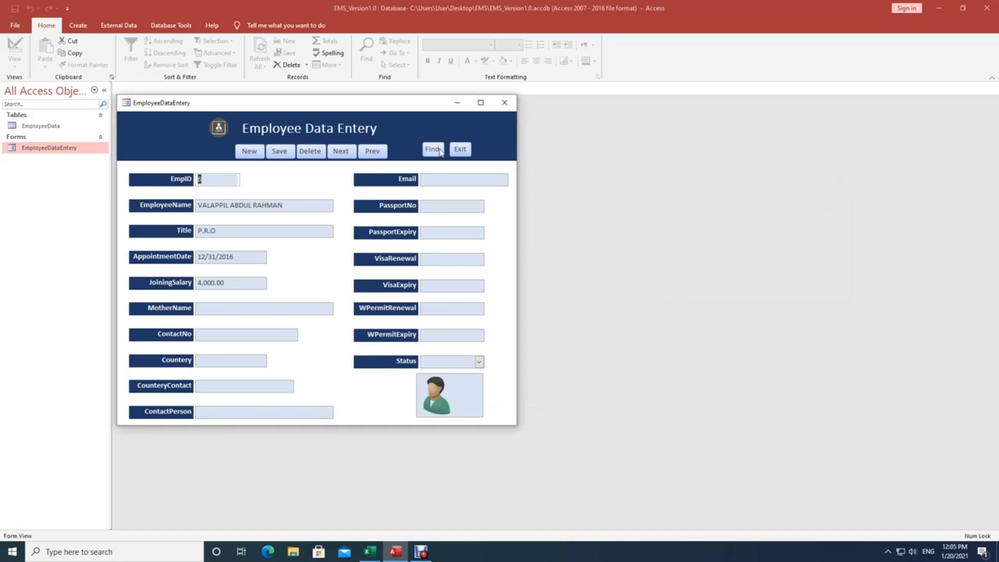
Close the form with its own Exit button and reopen EmployeeDataEntery in Design view
click(459, 150)
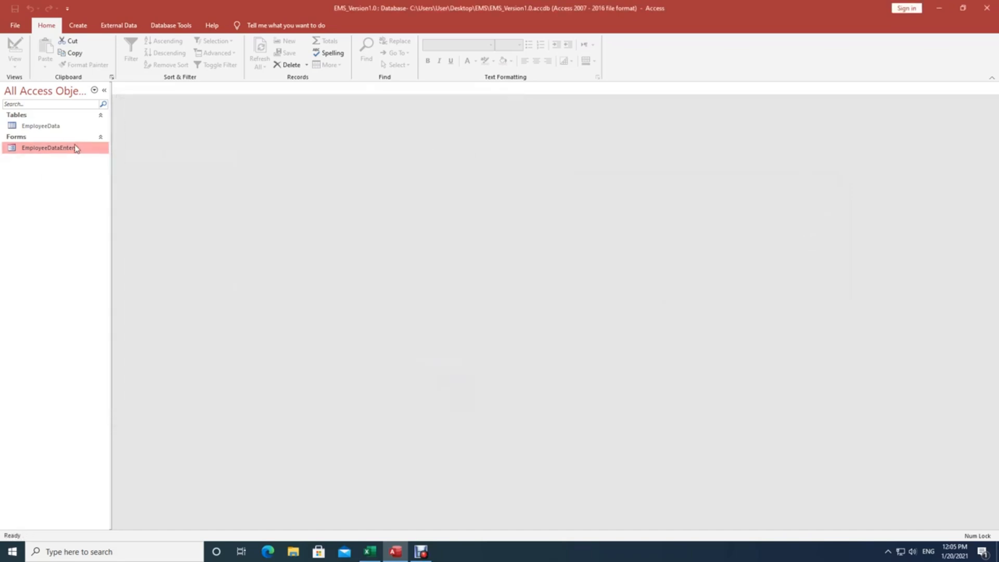
right_click(71, 148)
click(96, 176)
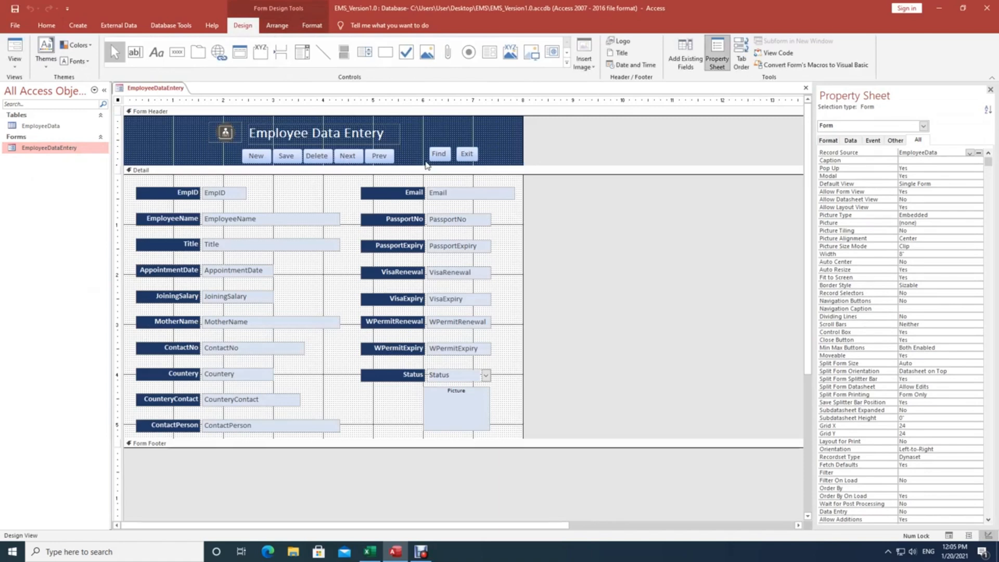
Move the Find and Exit buttons together into the header's button row beside Prev, and select the Delete button
drag(424, 152, 480, 166)
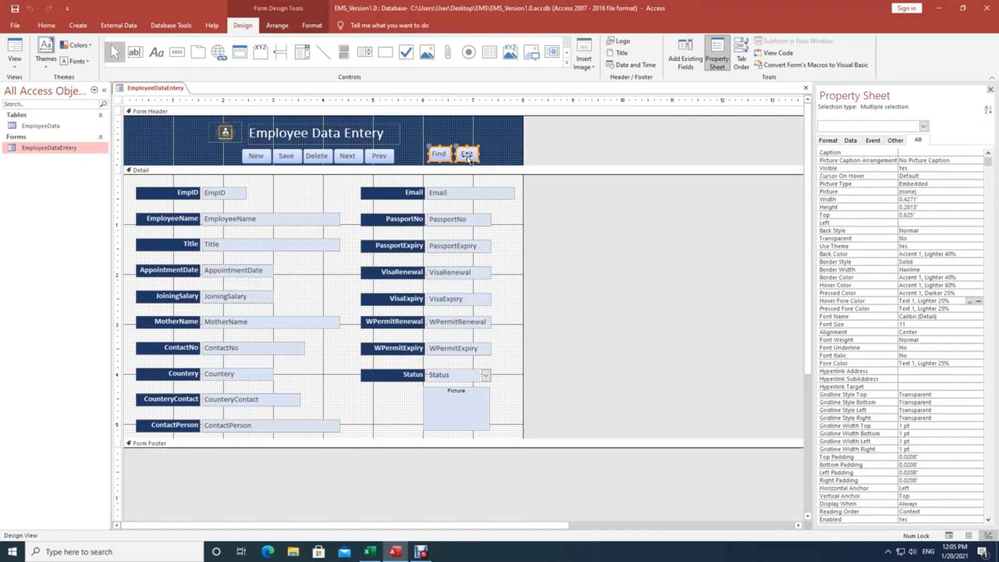
drag(467, 159, 439, 161)
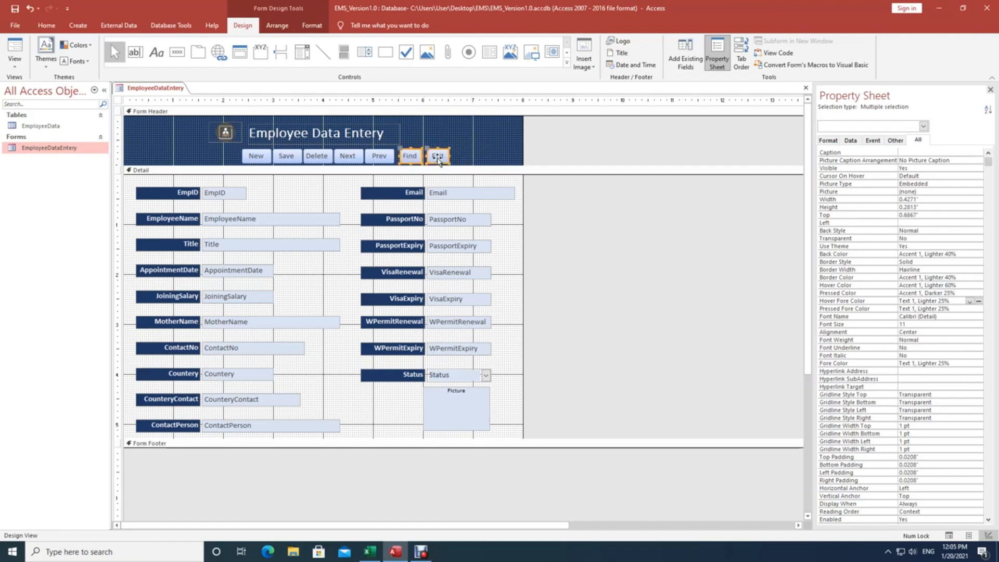
click(479, 156)
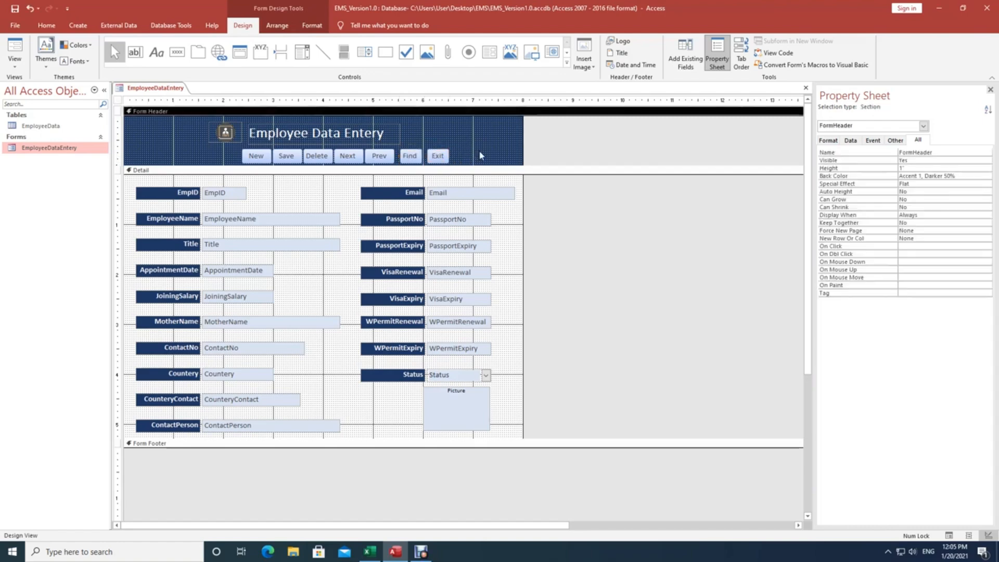
click(319, 161)
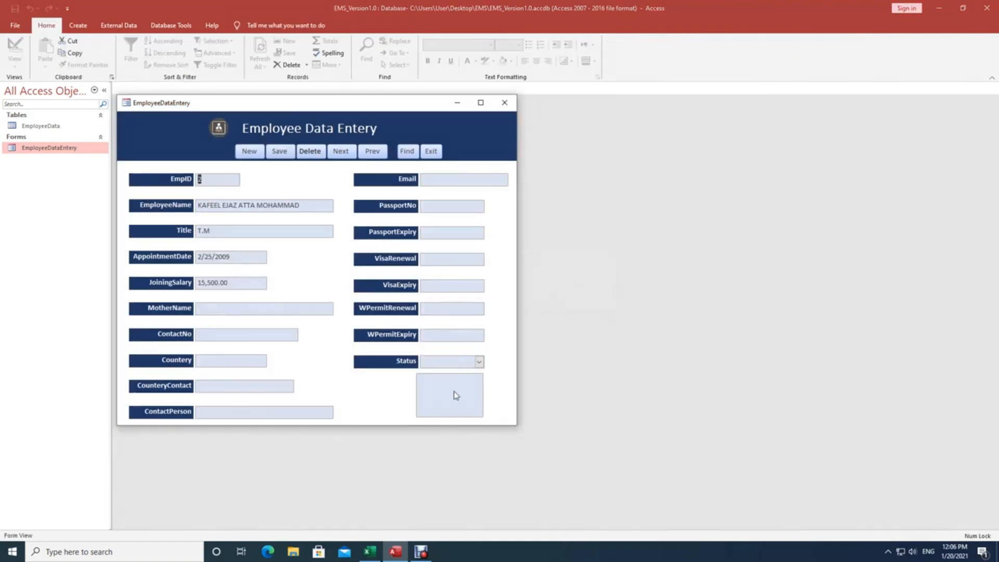
Attach the default picture from the EMS folder to the first employee record's picture field
click(453, 392)
click(448, 358)
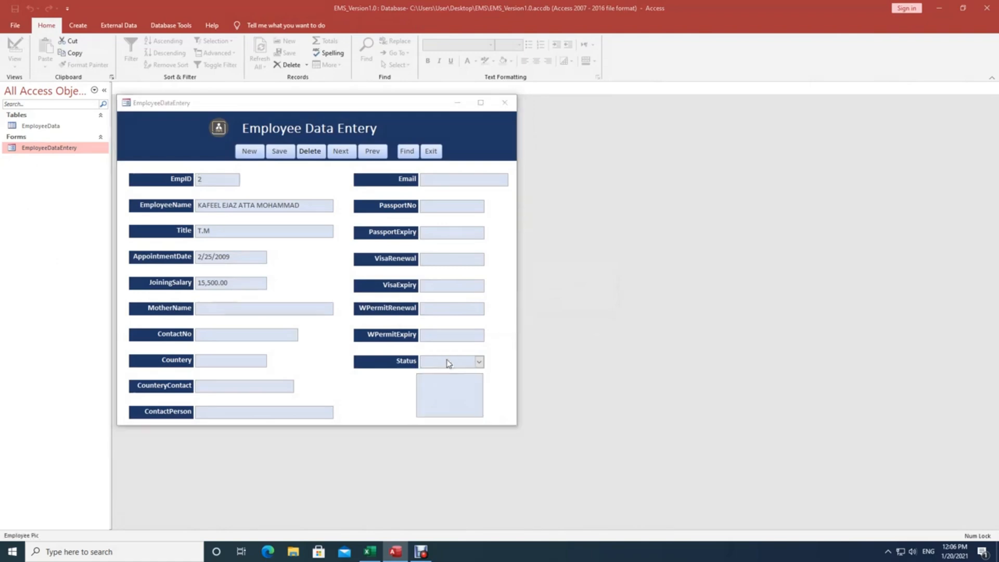
click(573, 244)
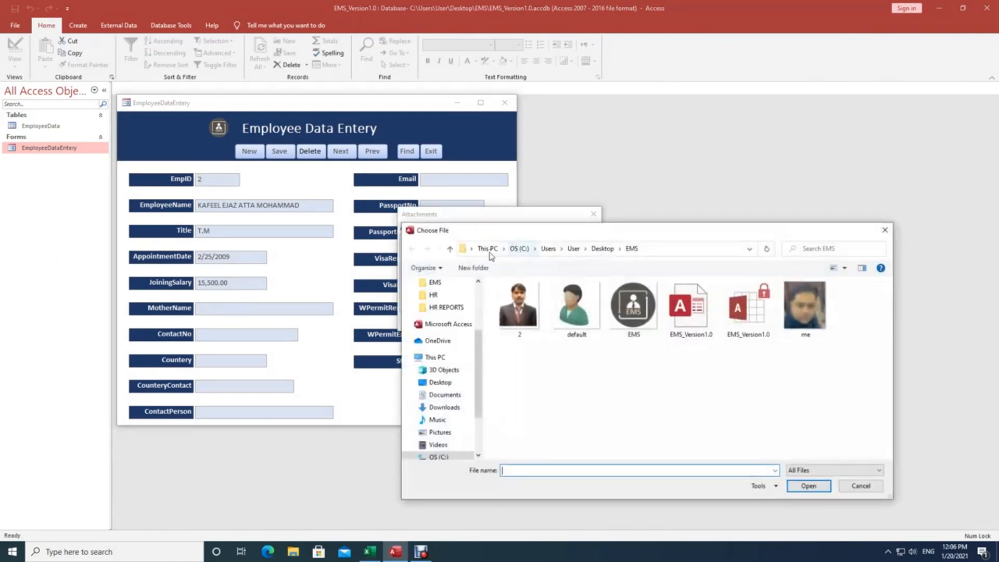
click(577, 312)
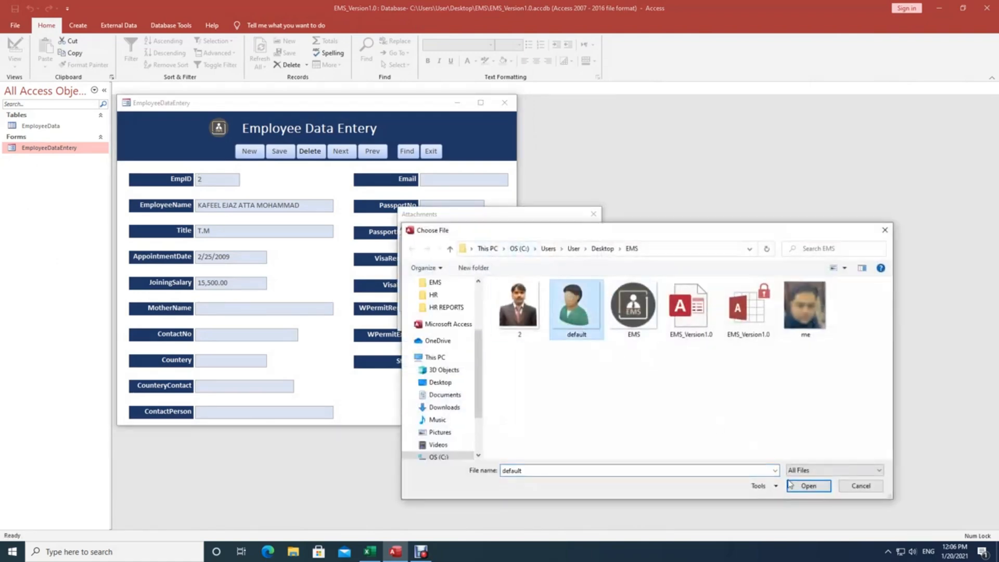
click(809, 486)
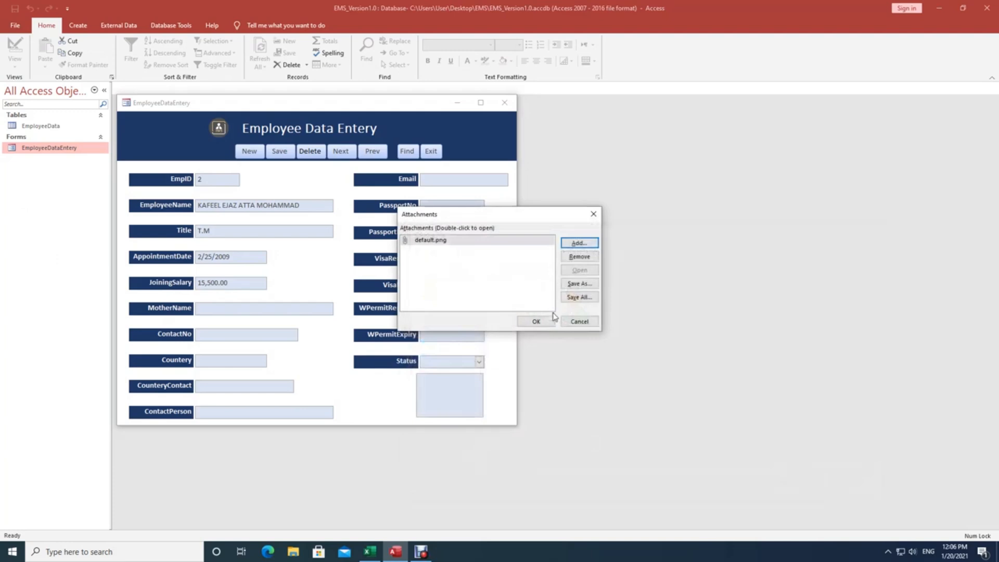
click(538, 321)
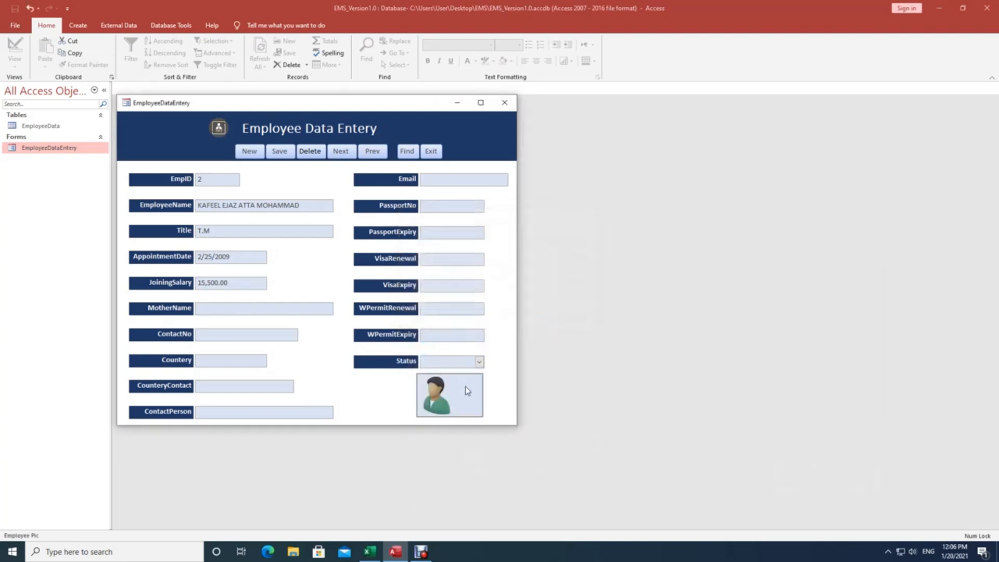
Advance two records with the form's Next button and try a Find search for an employee's name
click(347, 155)
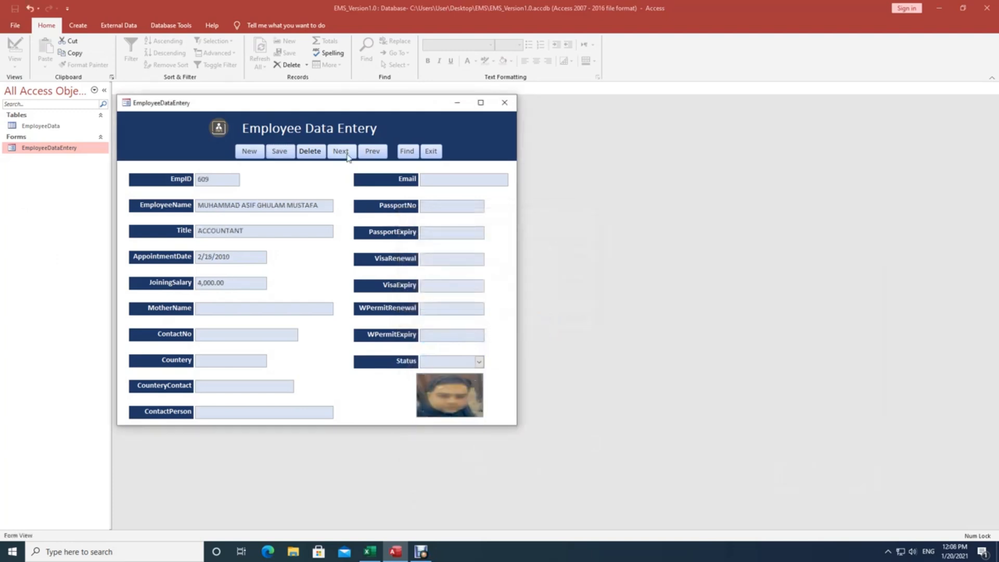
click(347, 156)
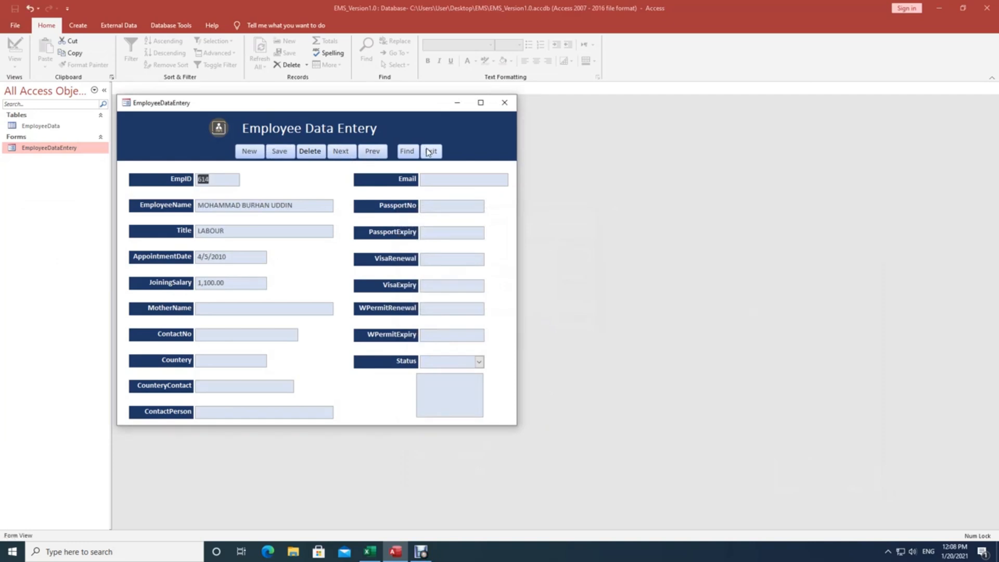
click(407, 151)
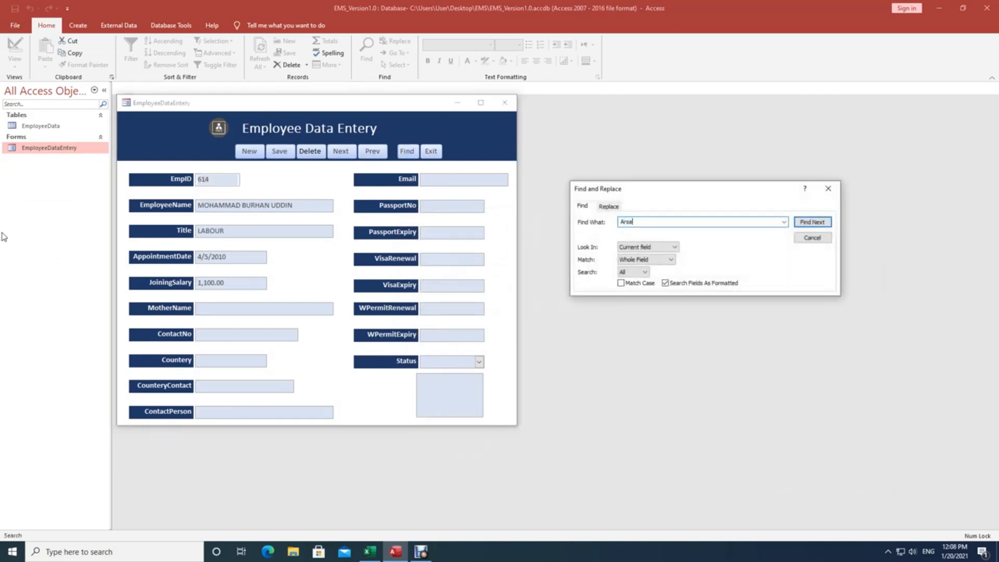
key(Return)
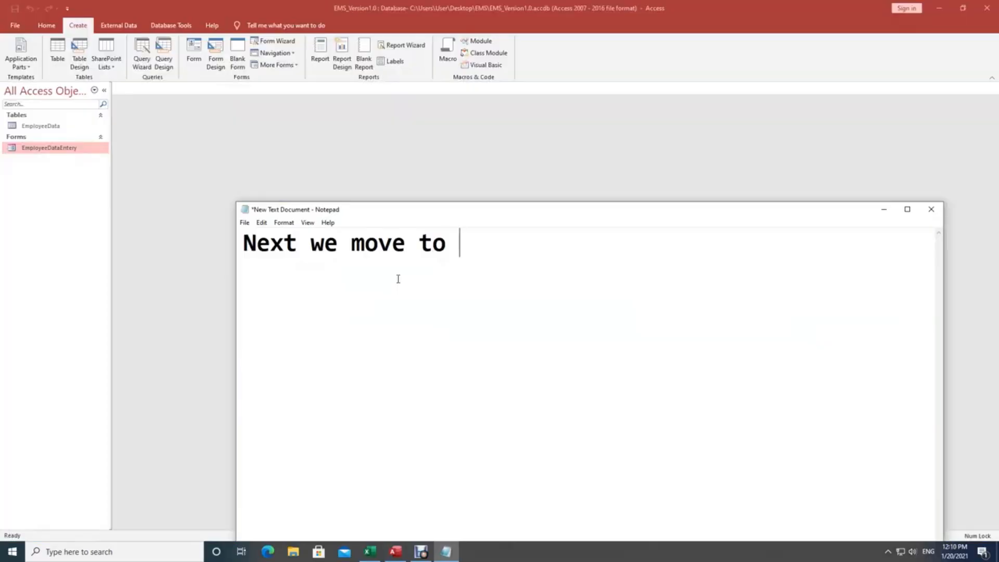
In Notepad, complete the note so that it reads "Next we move to create some queries"
text(create )
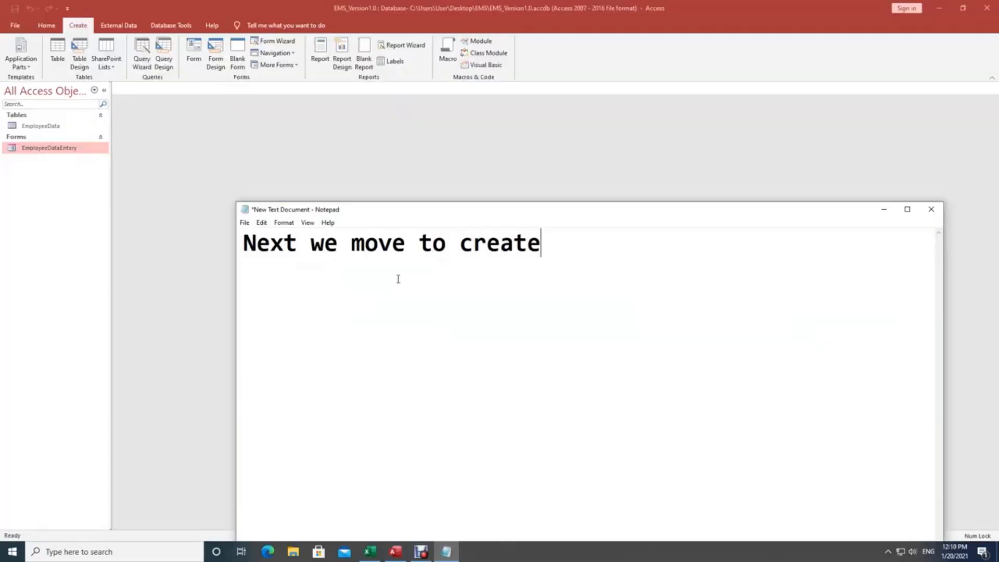
text(some queries)
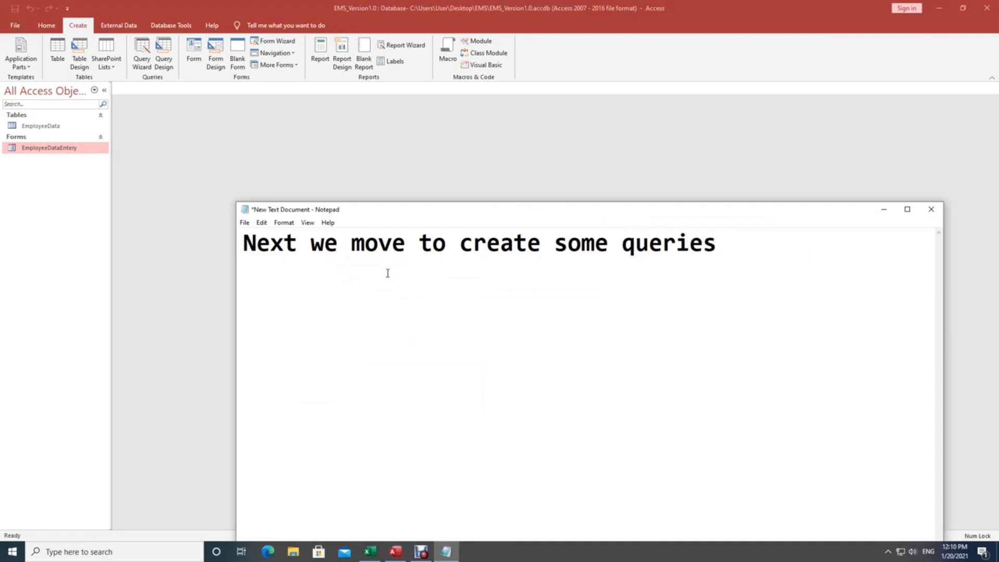
Add a second line to the note reading "form queries we genrte required report"
text( to)
key(BackSpace)
key(BackSpace)
key(BackSpace)
key(Return)
text(form ques)
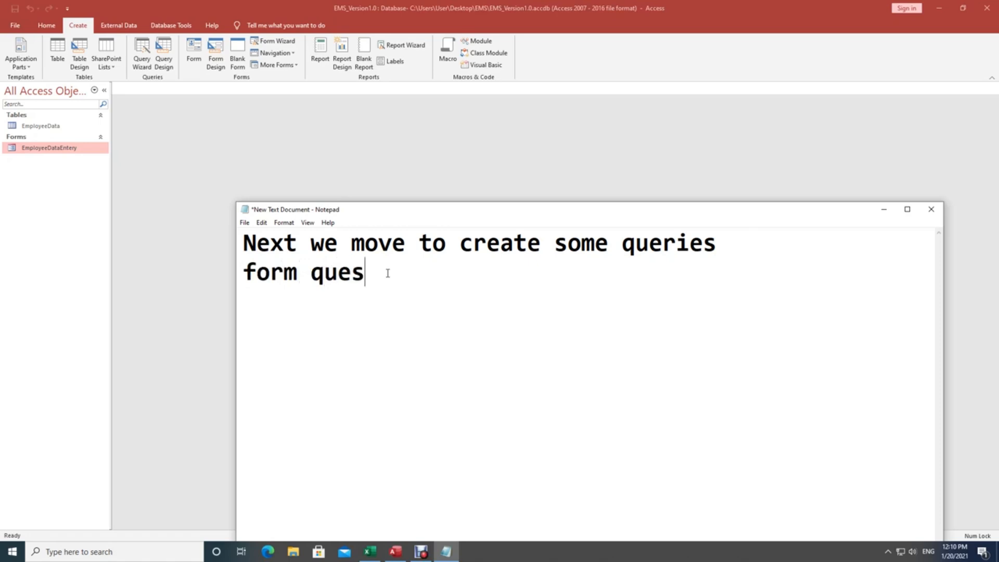
key(BackSpace)
text(ries we )
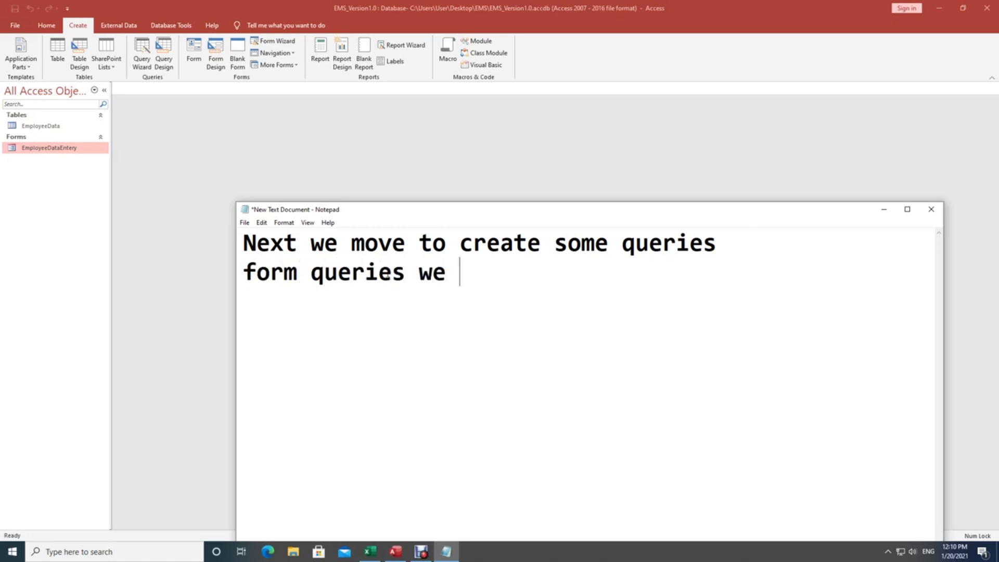
text(ge)
text(te )
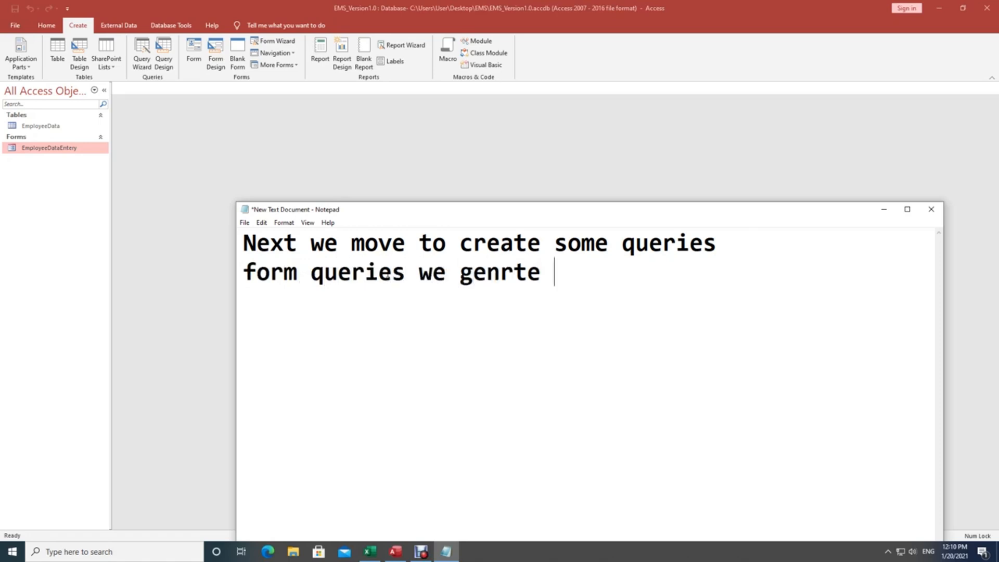
text(required r)
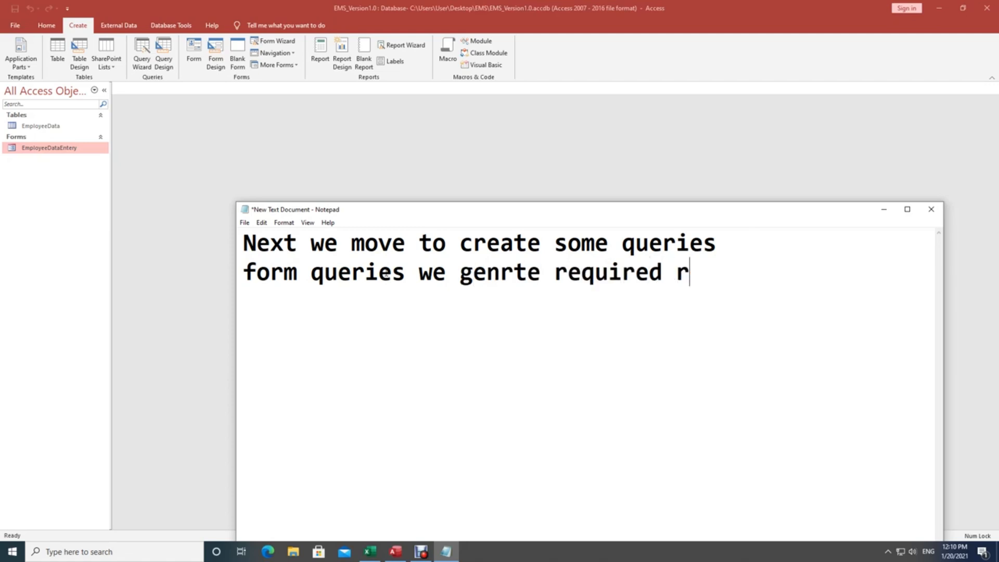
text(eport)
key(Return)
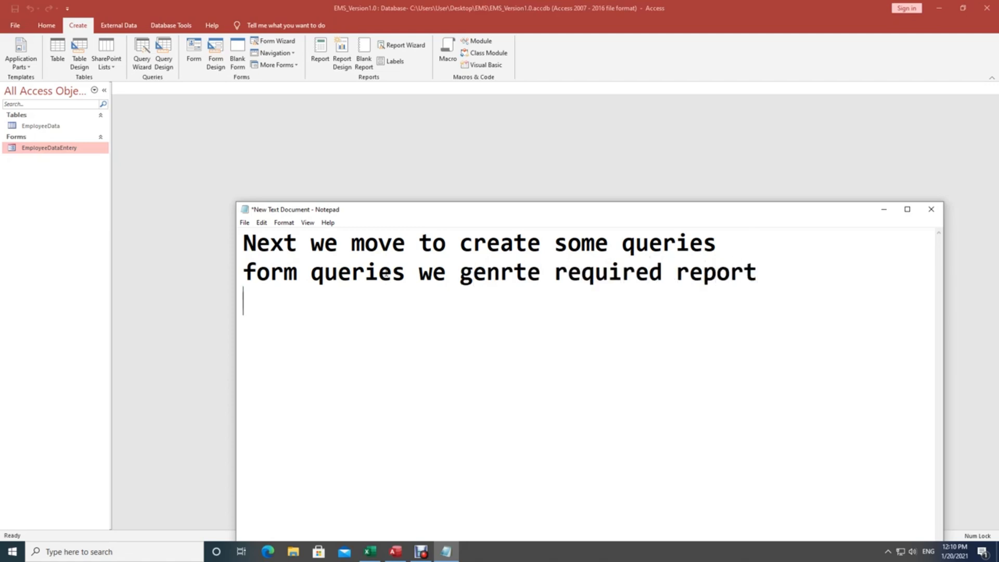
Add a third line to the note reading "in this version, i only make report to manage employees"
text(in this v)
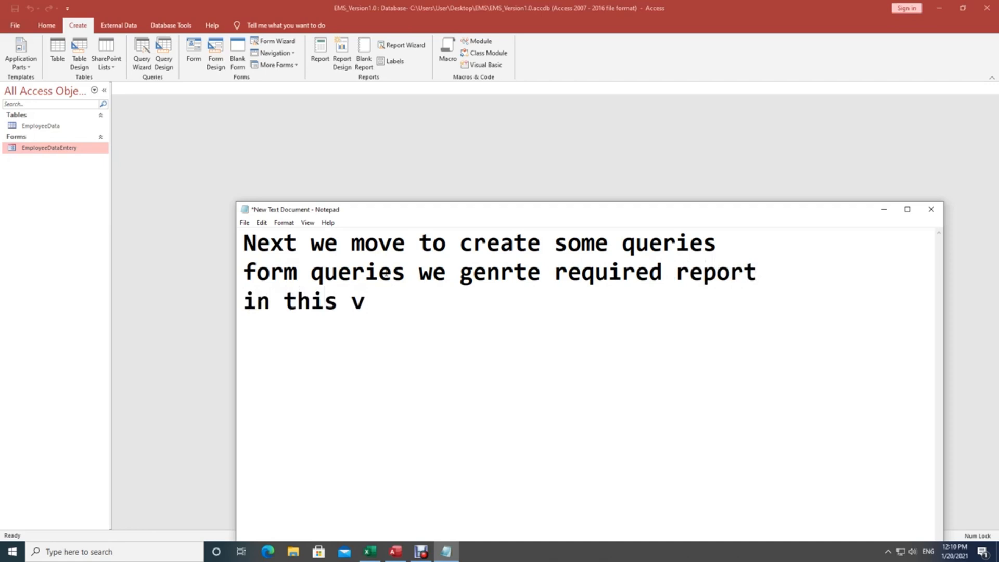
text(e)
key(BackSpace)
text(ersion)
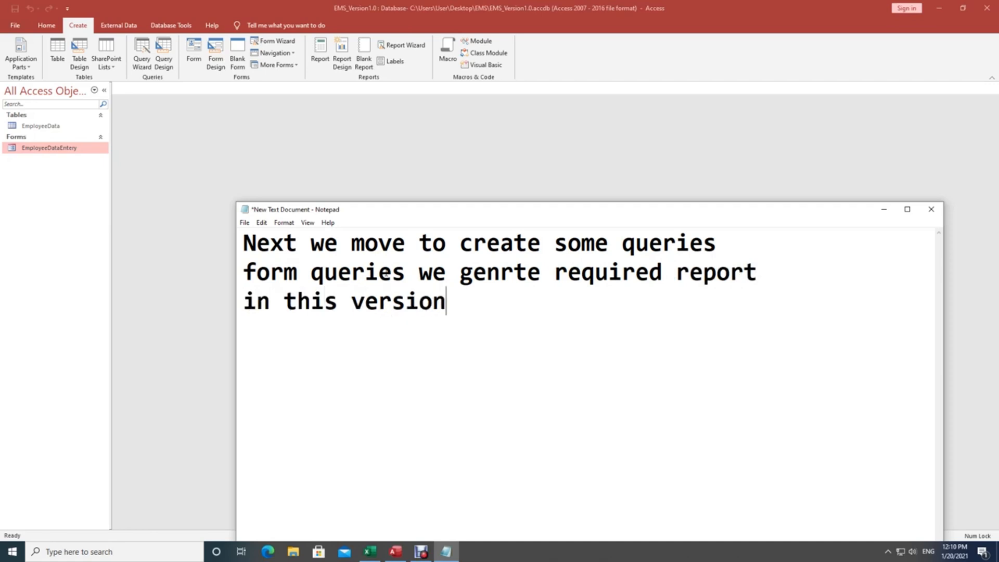
text(, i on)
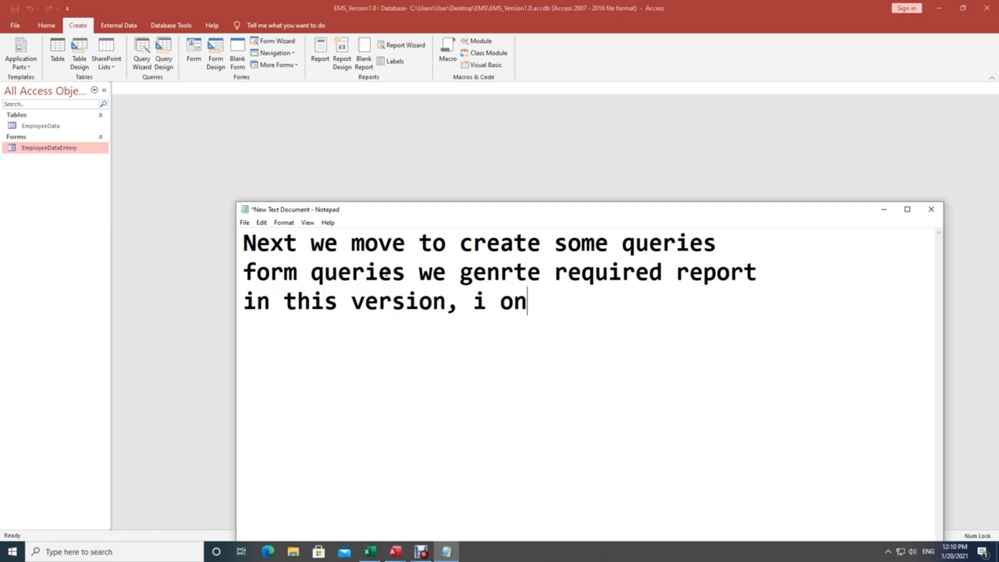
text(ly make)
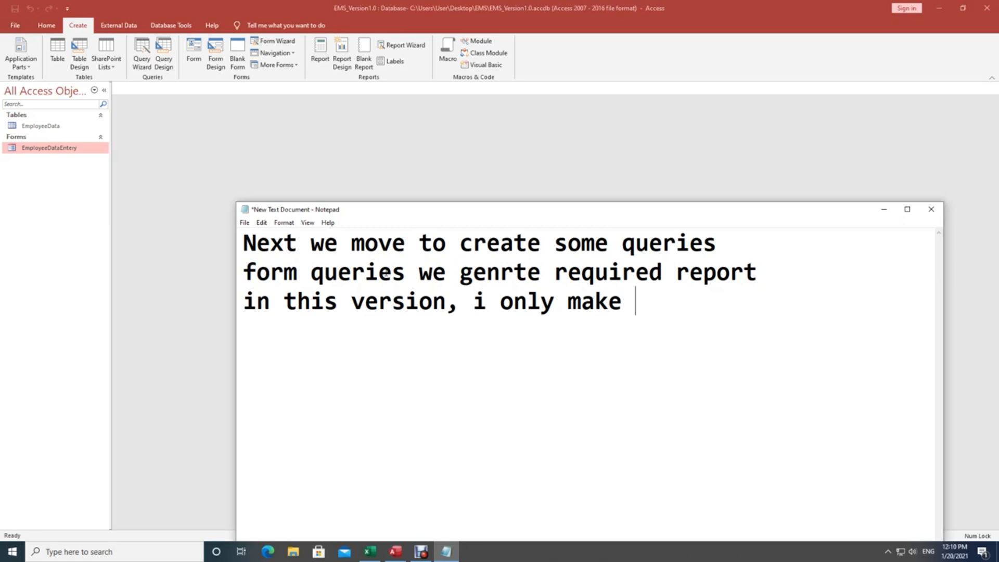
text(rep)
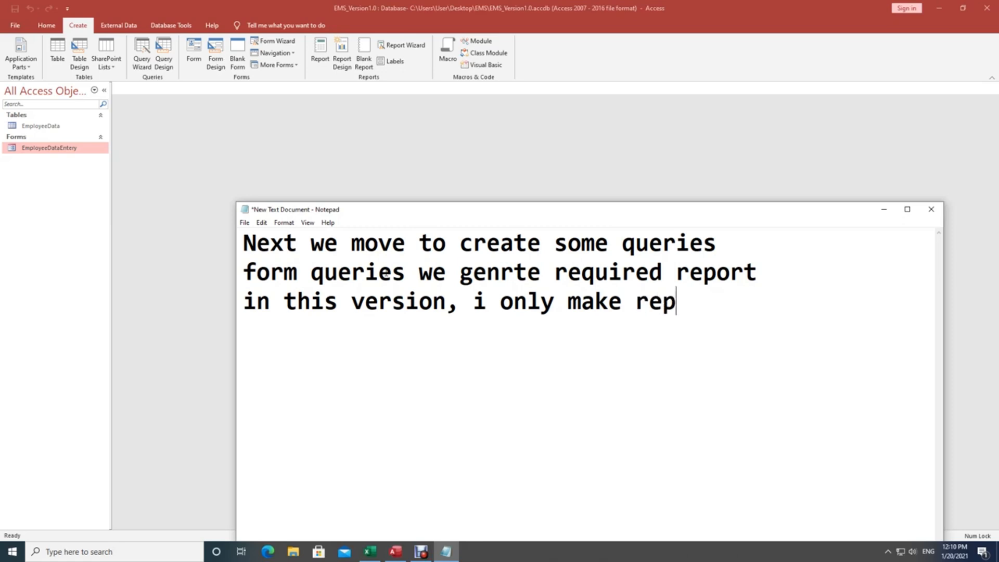
text(ort to manag)
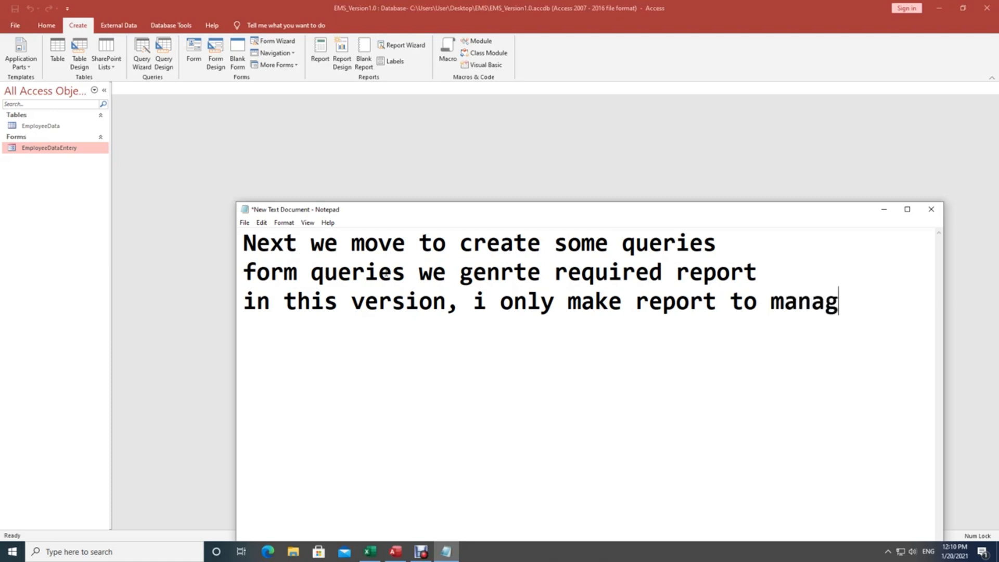
text(e empl)
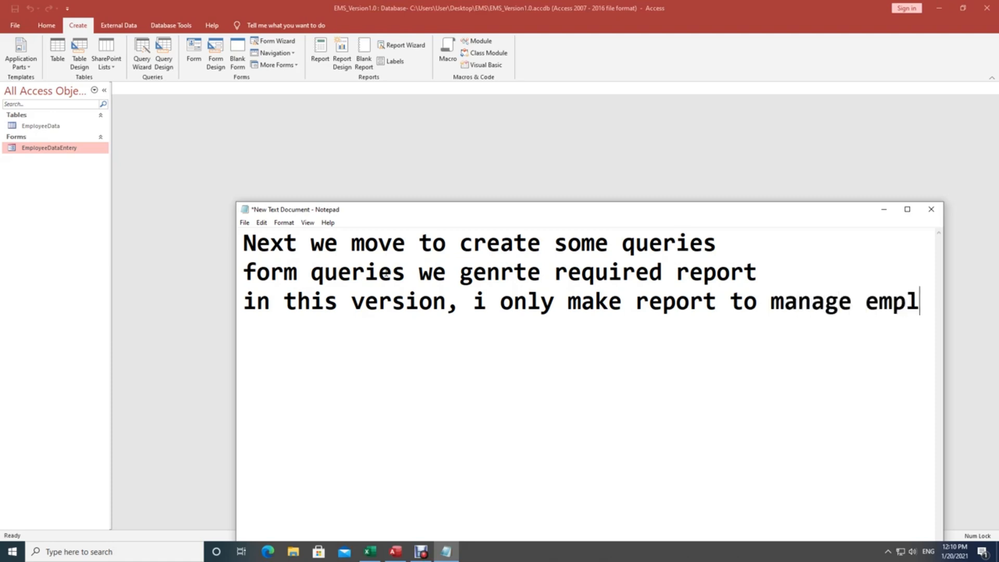
text(oyees)
key(Return)
Continue the note on a fourth line with "data, our office pro required following reports"
text(data)
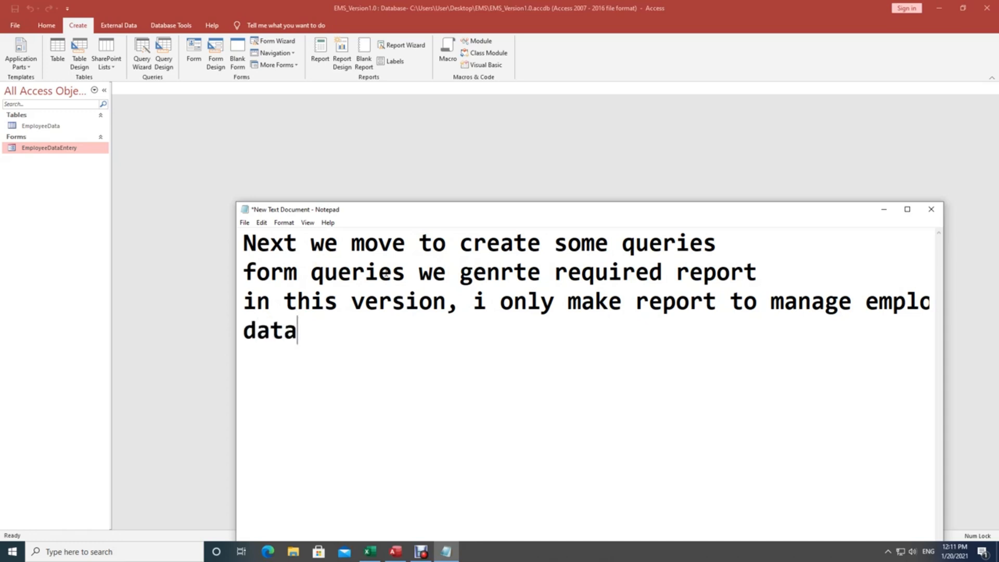
text(, )
text(our)
key(BackSpace)
text(ur )
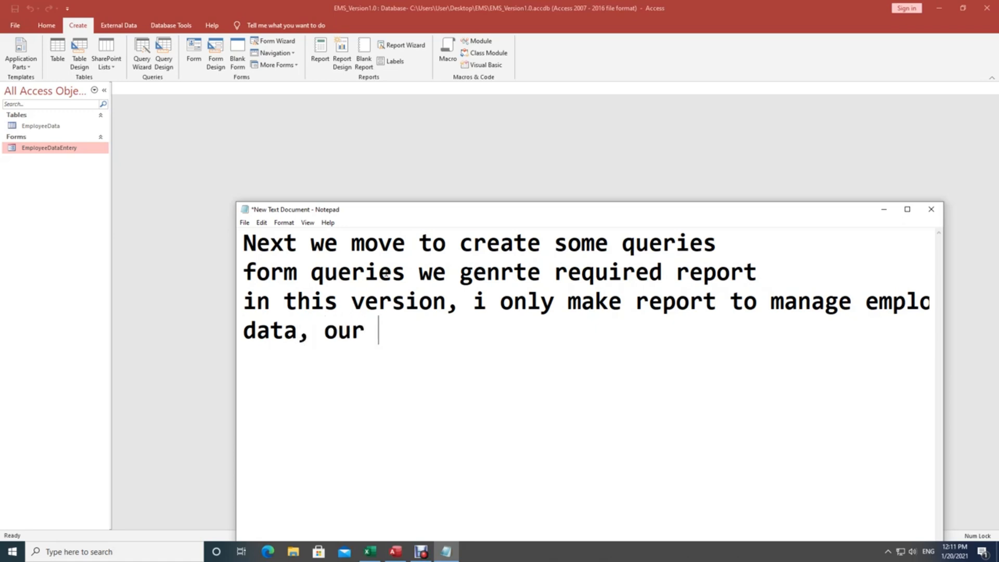
text(office pro req)
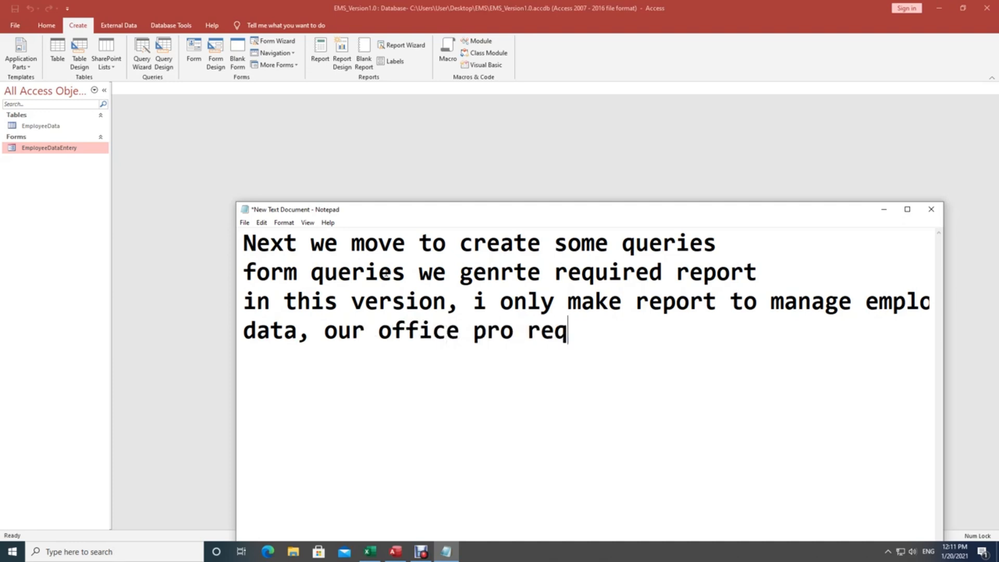
text(uired )
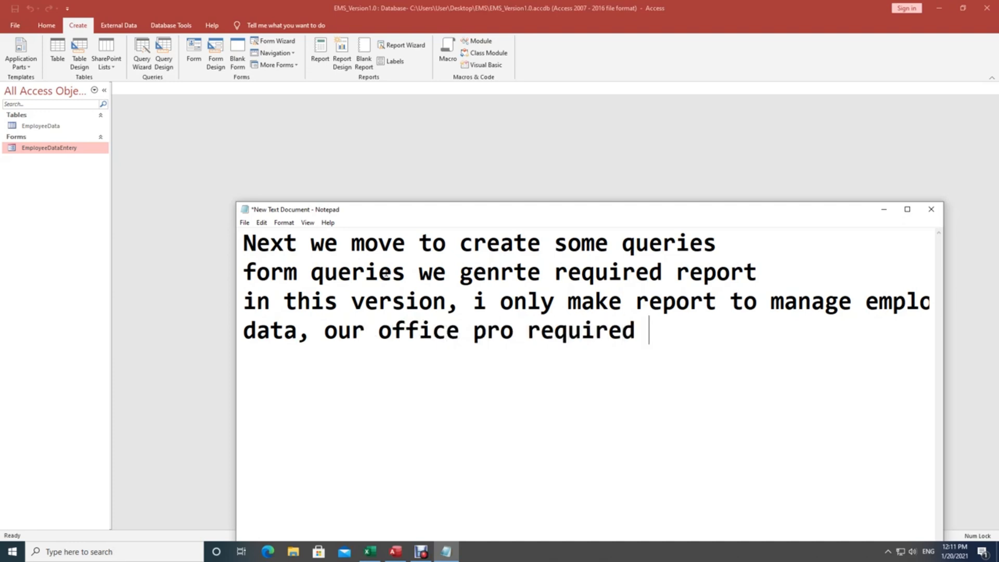
text(follo)
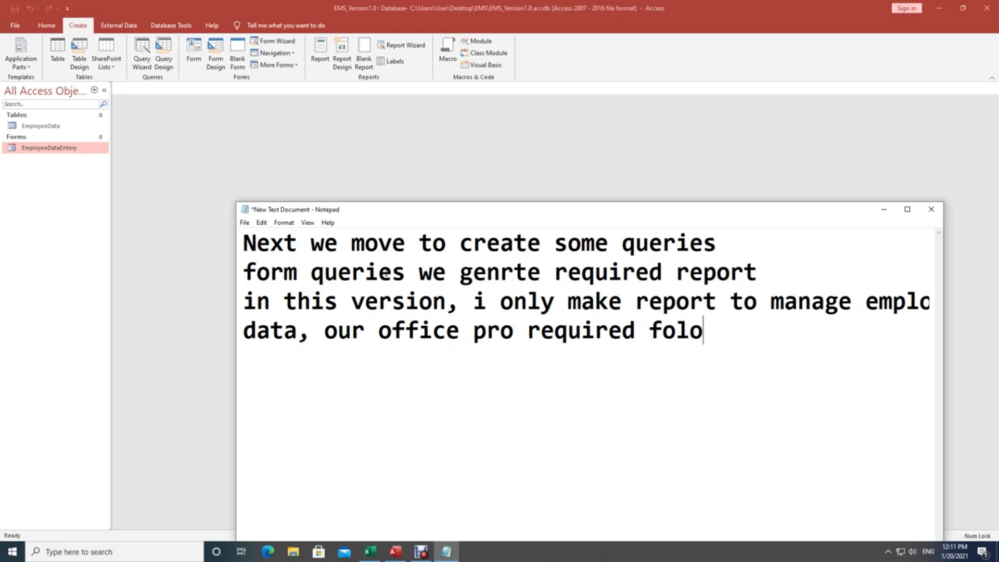
key(BackSpace)
text(lowing reports)
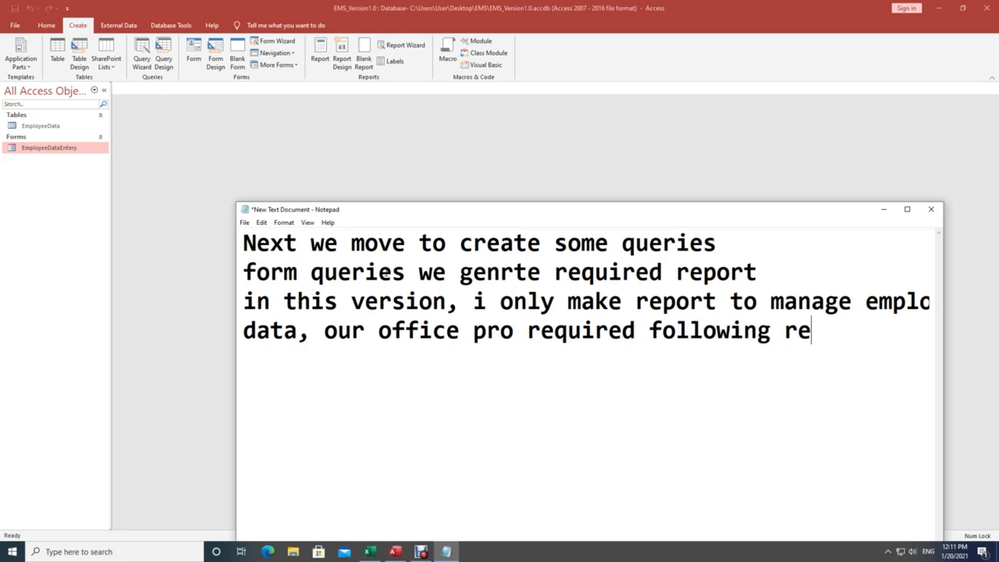
key(Return)
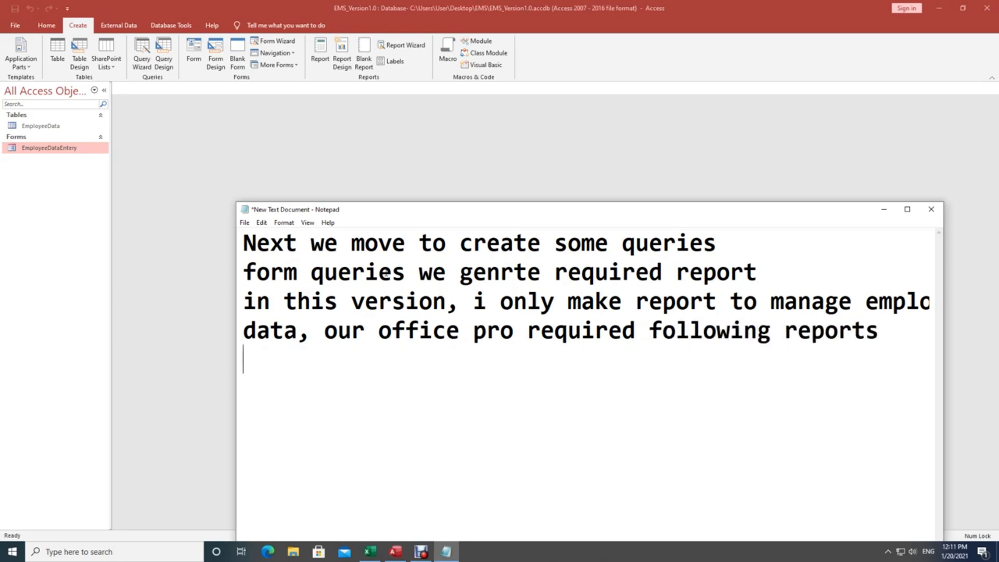
Start a numbered report list with "1. Passport Expiry" and "2. Visa Expiery" on separate lines
text(1. Passport )
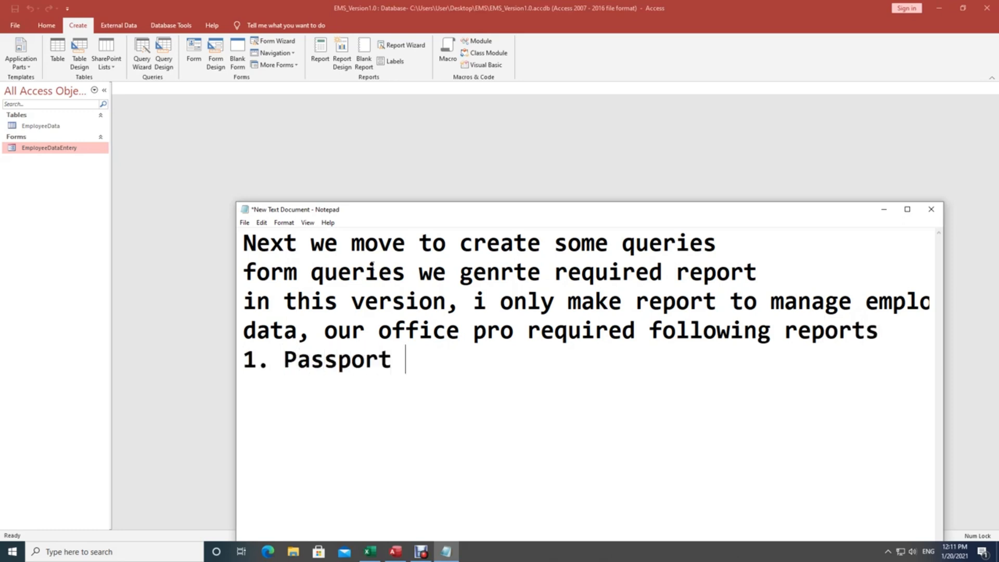
text(Expiry)
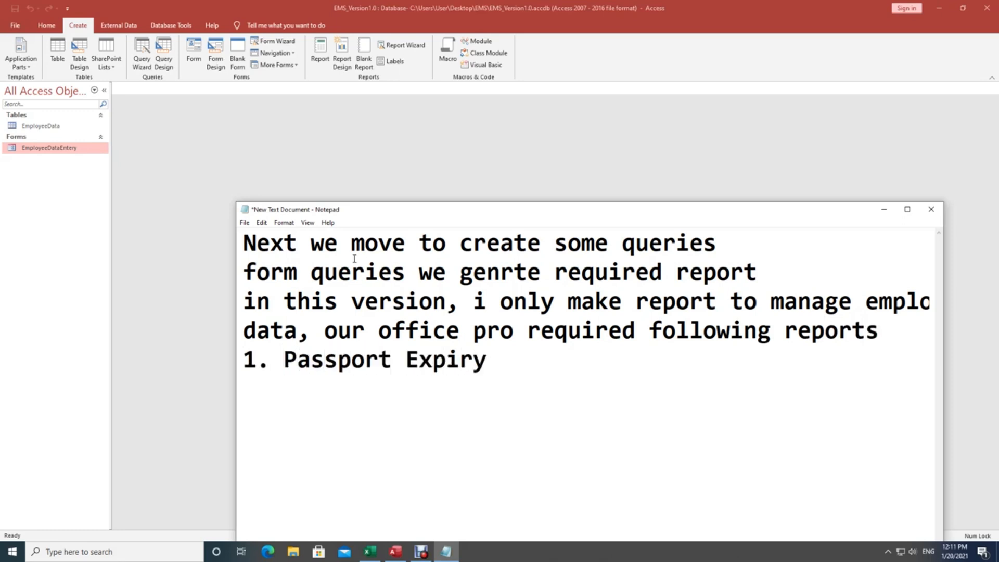
text( su)
key(BackSpace)
key(BackSpace)
text(2. Visa Expiery)
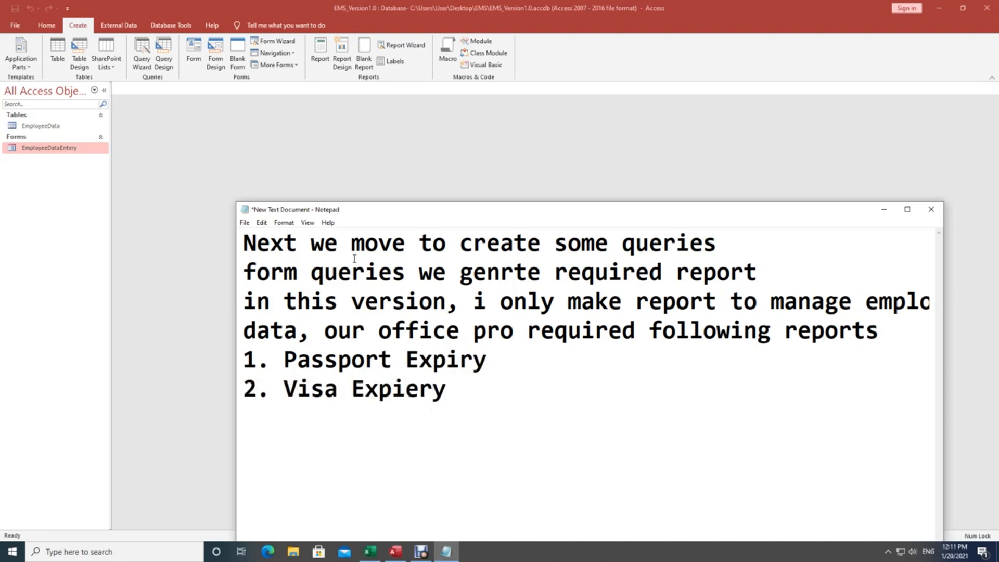
key(Return)
Add the list items "3. Workpermit expiry" and "4. Active employees" on separate lines
text(3. Wor)
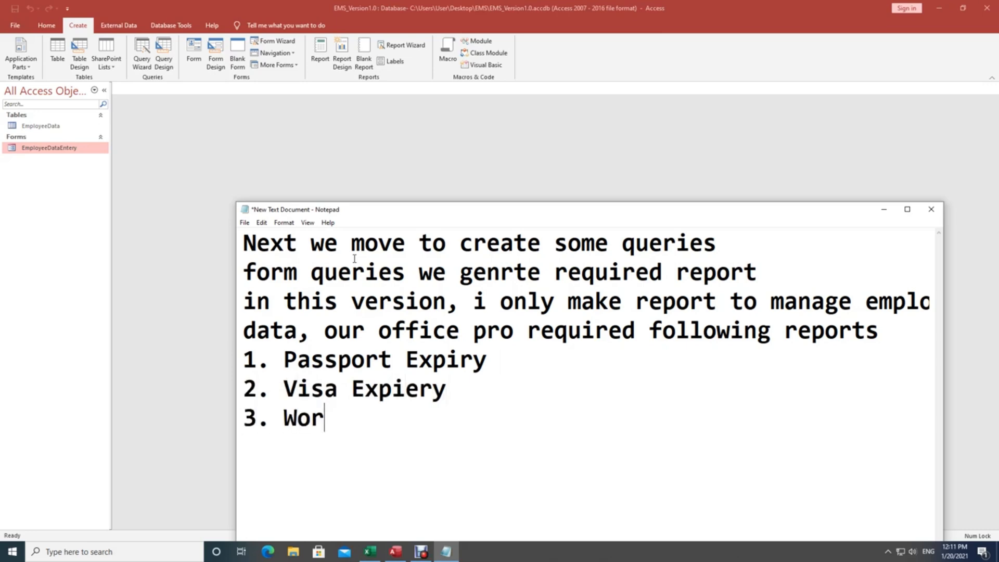
text(kpermit expiry)
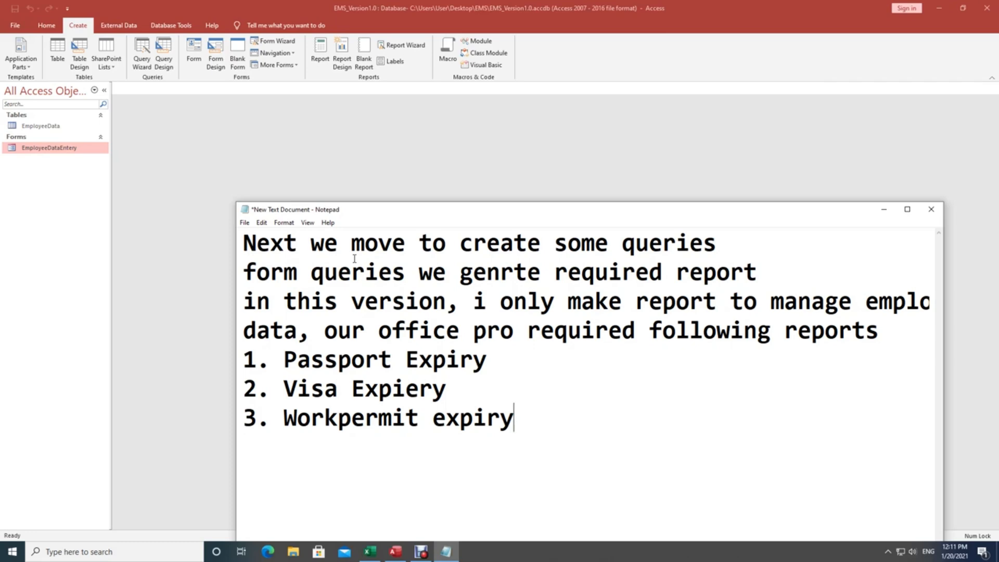
key(Return)
text(4. Act)
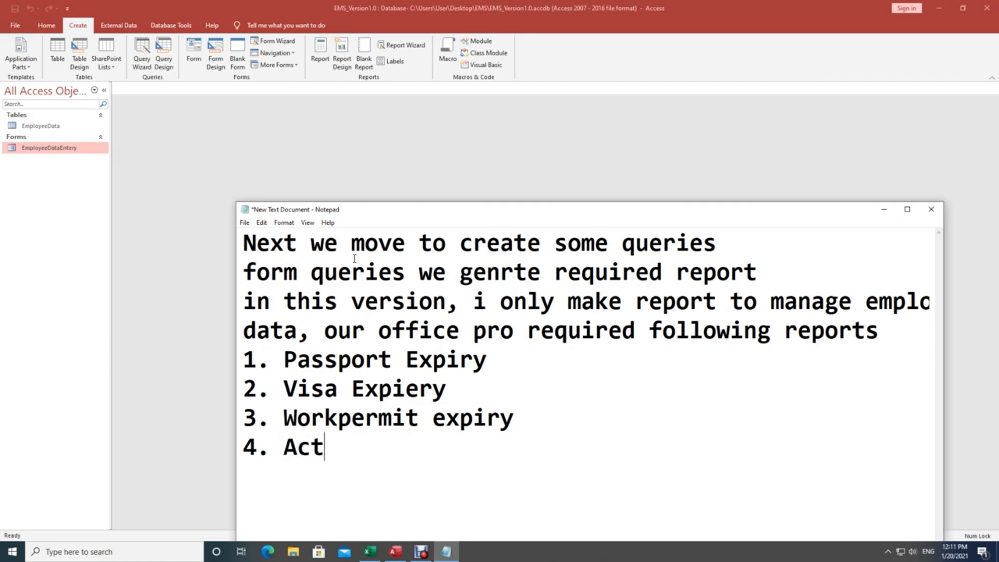
text(ive employees)
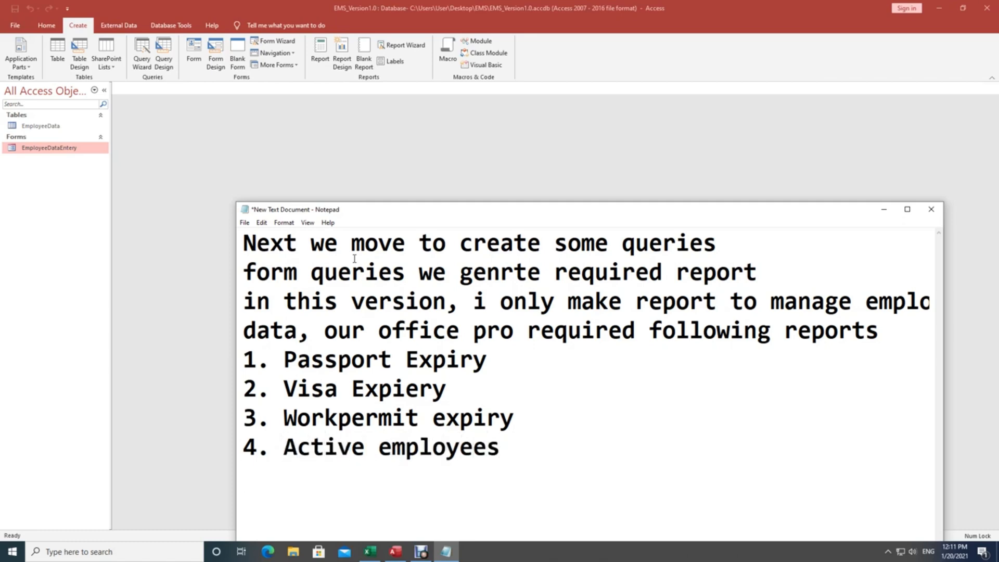
key(Return)
Add the fifth list item "5. InActive or cancel employees" and start a new line below it
text(5. No)
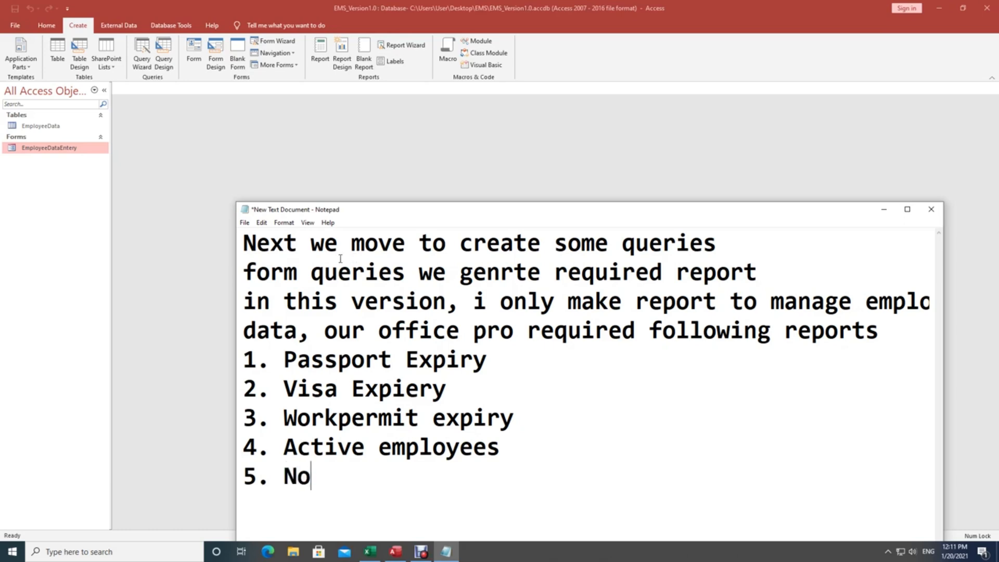
key(BackSpace)
key(BackSpace)
text(InActive or )
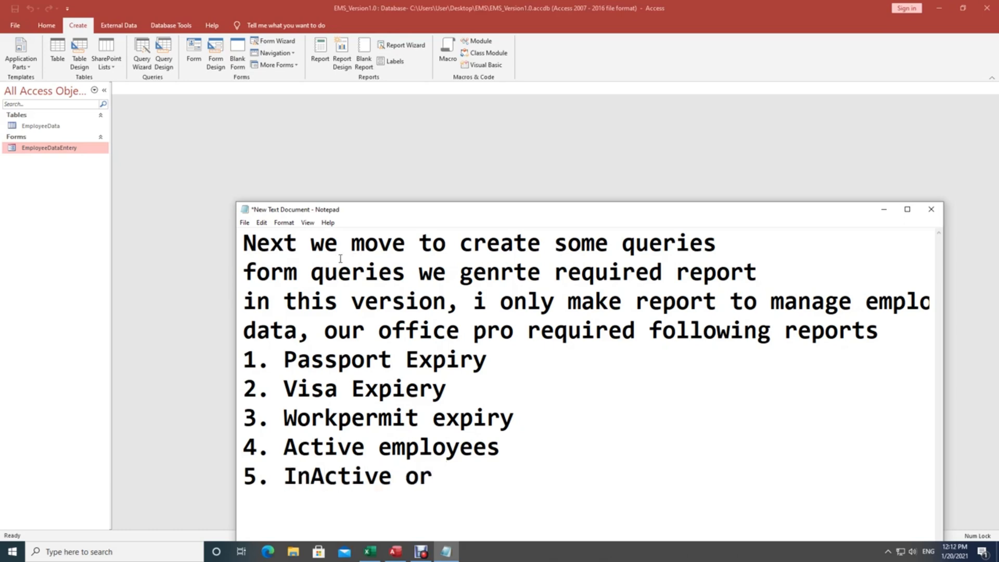
text(cancel)
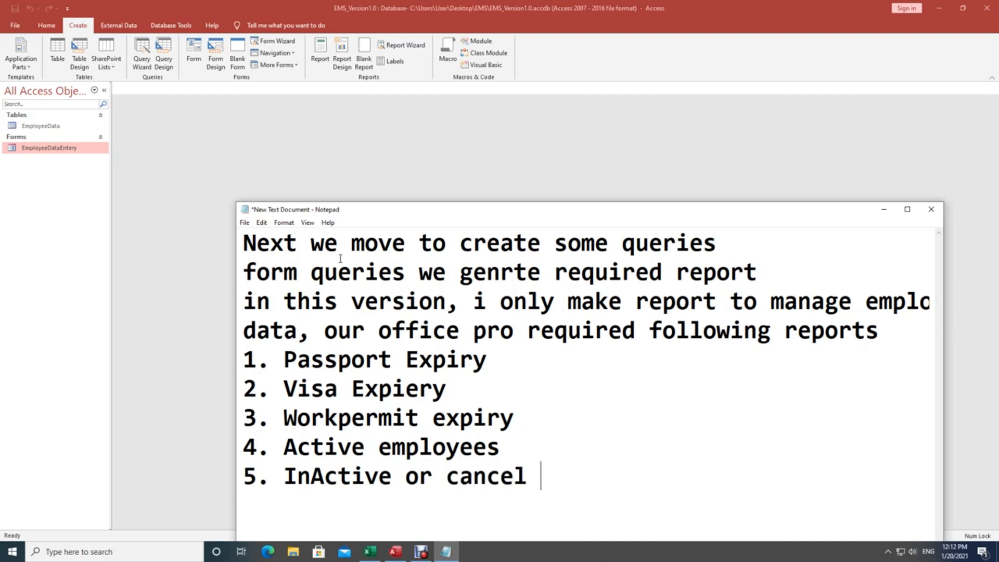
key(BackSpace)
key(BackSpace)
key(BackSpace)
text(le)
key(BackSpace)
key(BackSpace)
text(el employ)
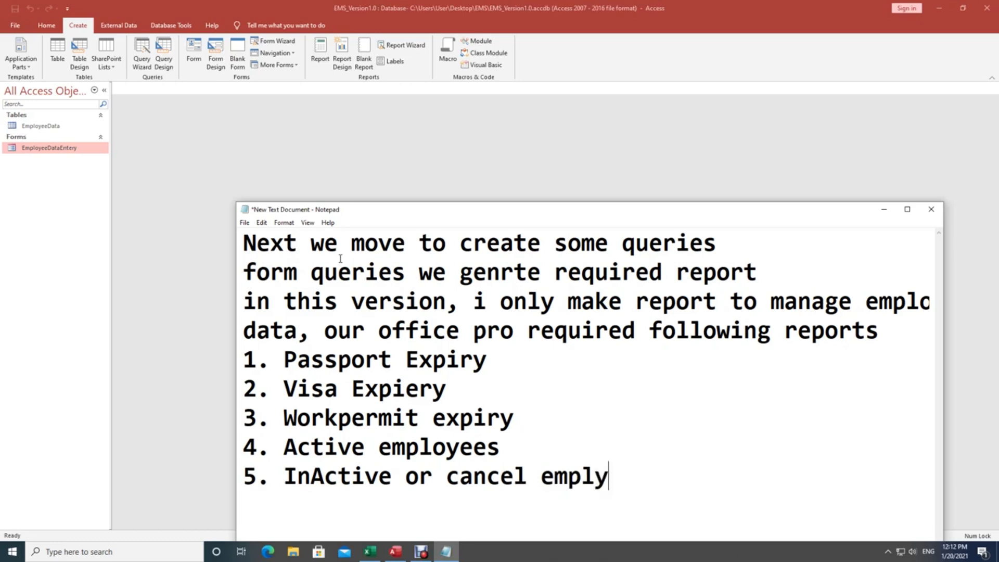
key(BackSpace)
text(oyees)
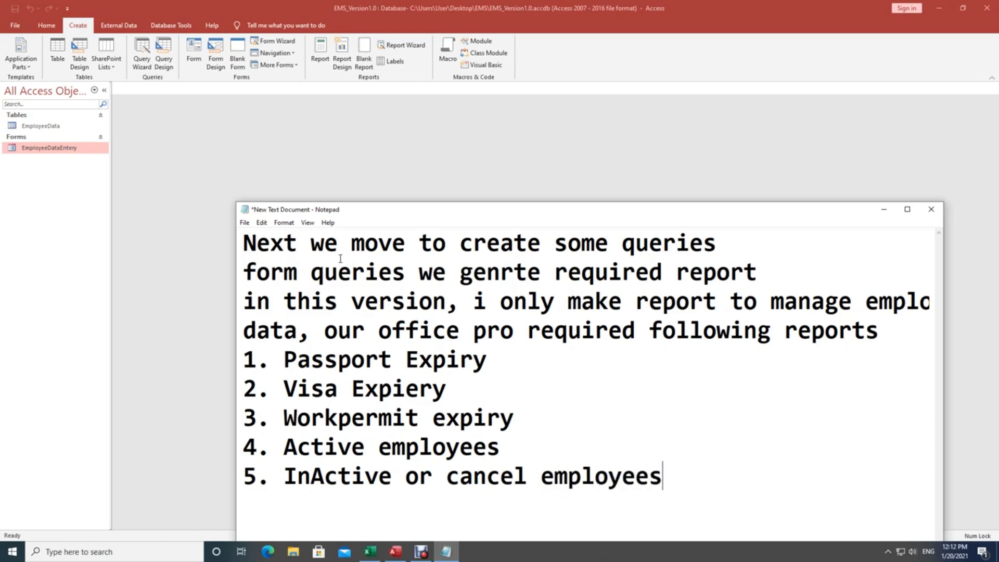
key(Return)
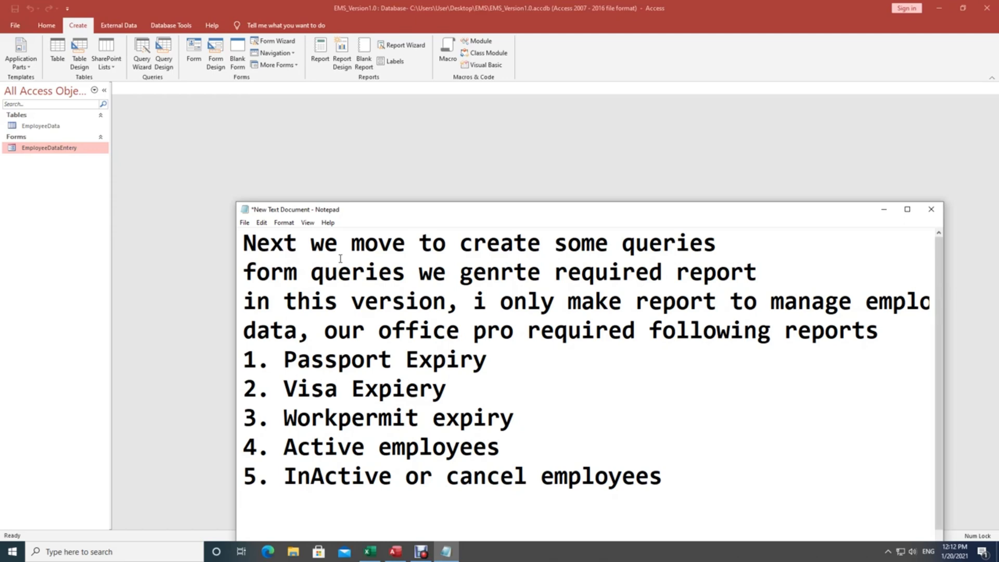
text(for thi)
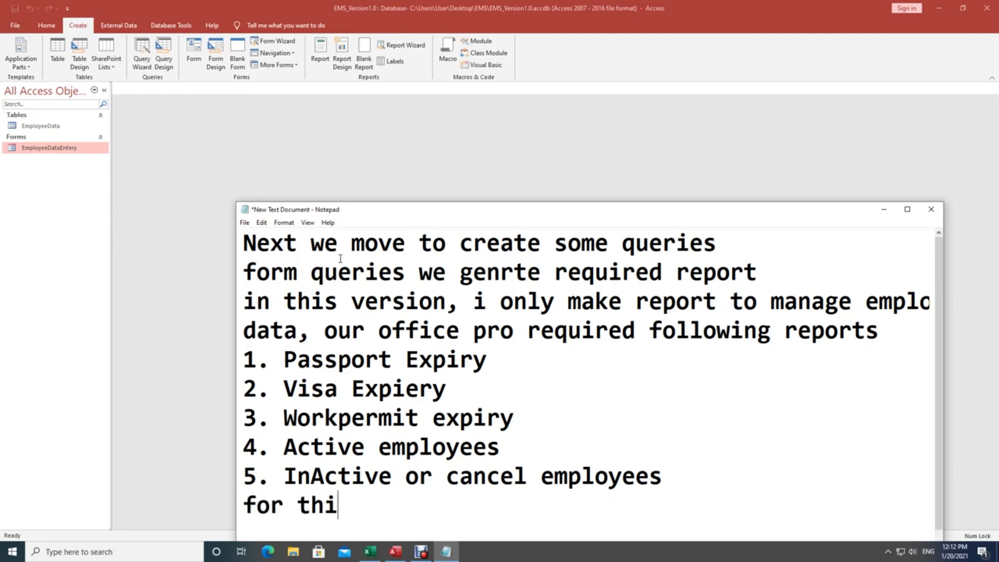
text(s only)
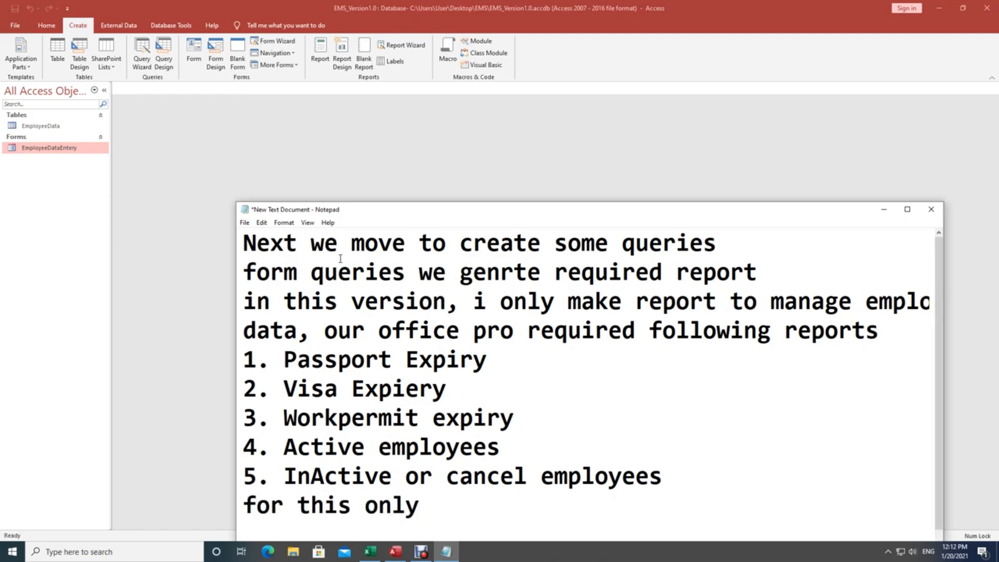
key(BackSpace)
key(BackSpace)
key(BackSpace)
key(BackSpace)
key(BackSpace)
key(BackSpace)
key(BackSpace)
key(BackSpace)
key(BackSpace)
key(BackSpace)
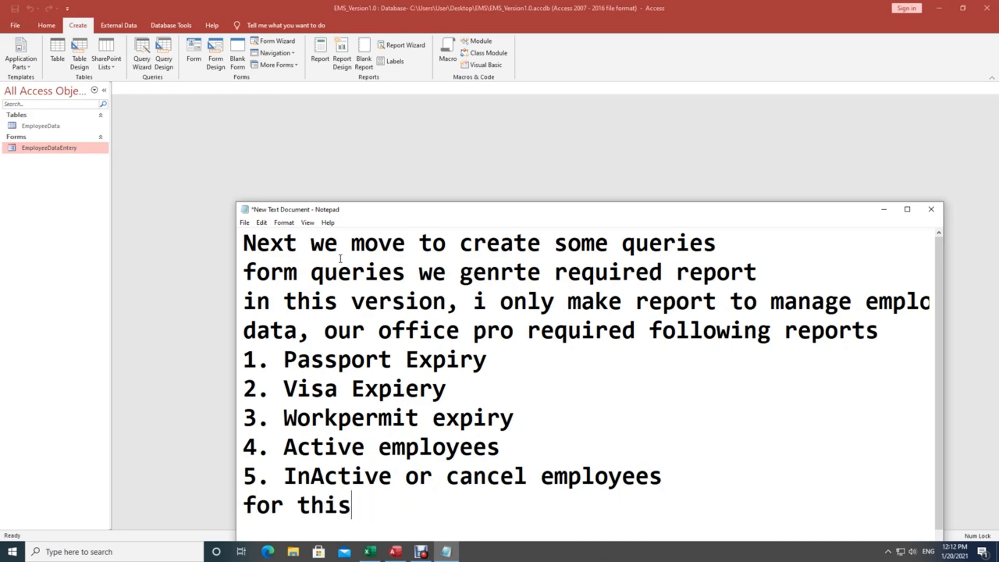
key(BackSpace)
key(BackSpace)
key(BackSpace)
key(BackSpace)
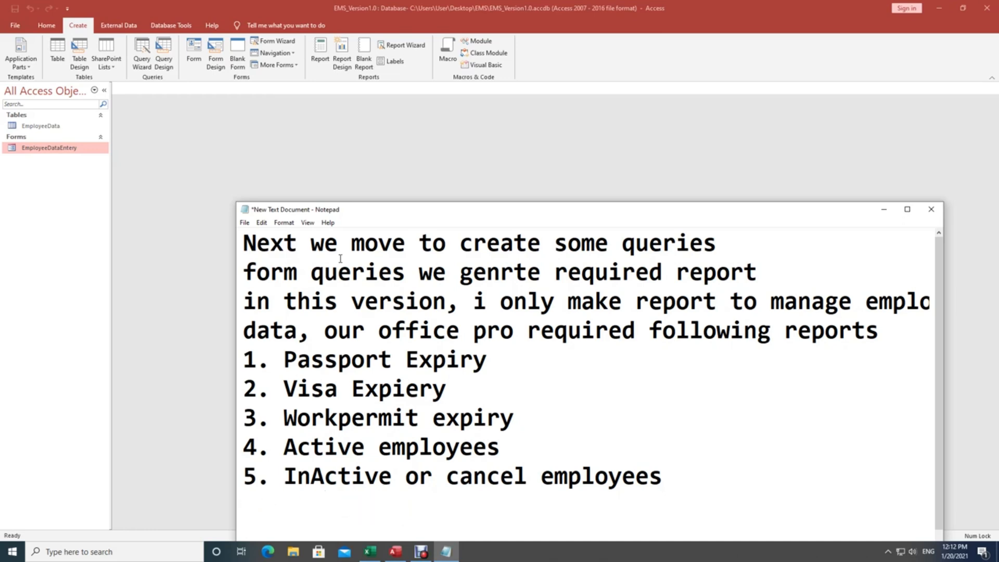
Add the line "later we expand this software to mange payroll also" below the report list and start a new line
text(later )
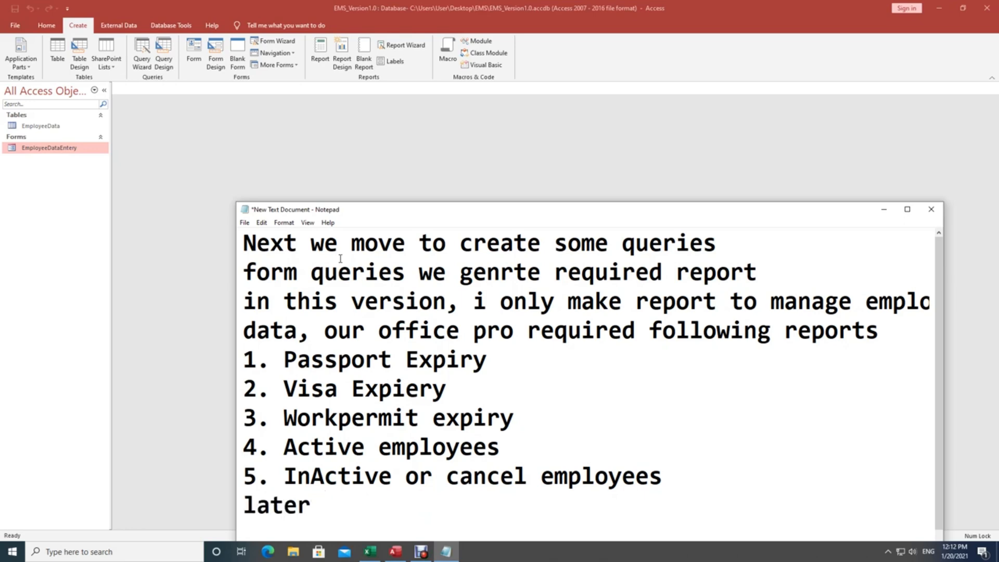
text(we expand this )
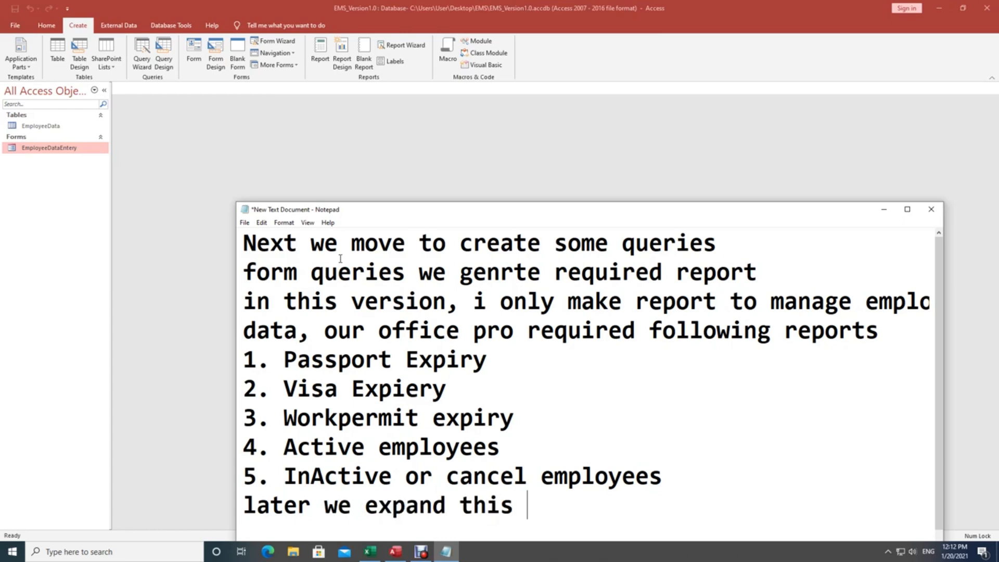
text(softw)
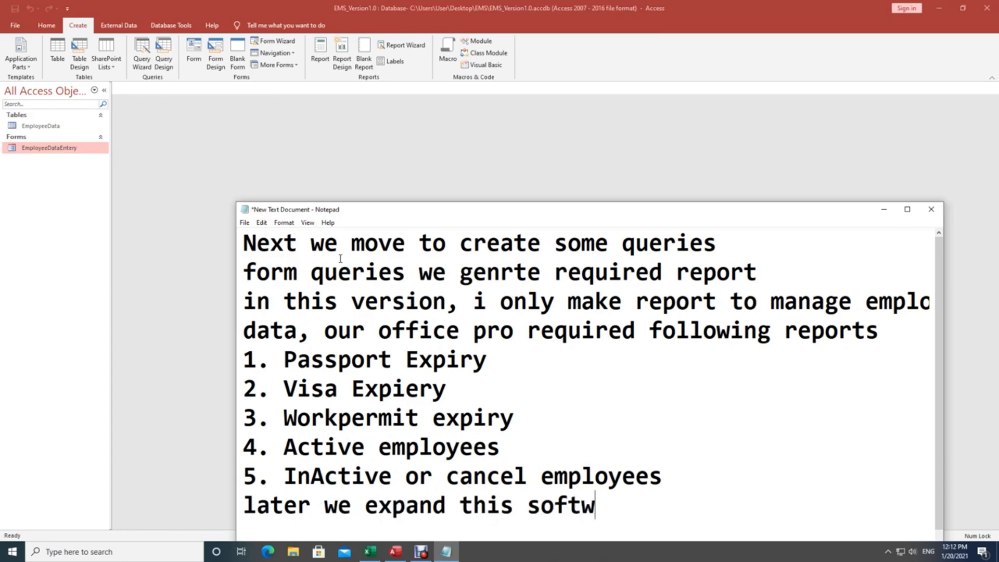
text(are to mange )
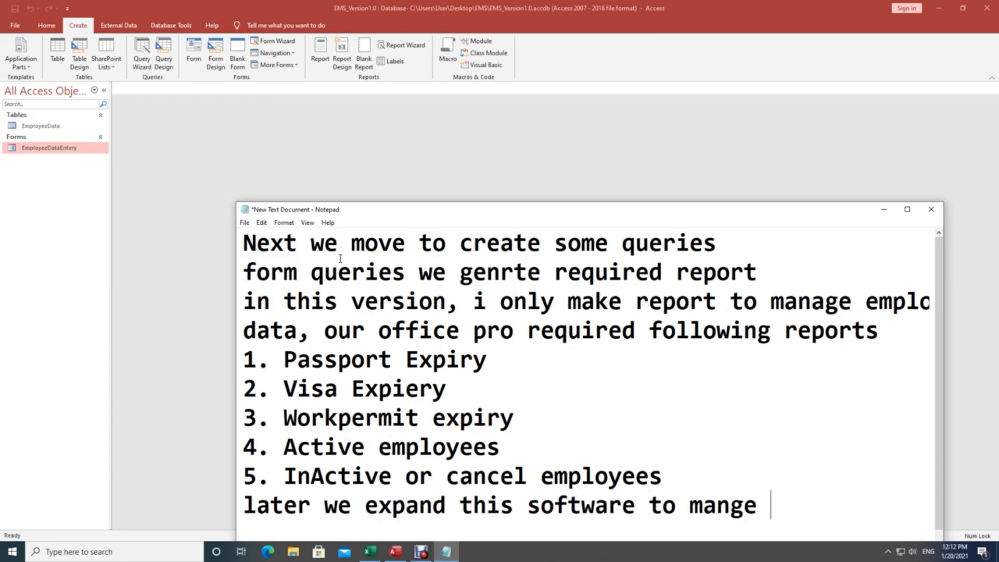
text(payroll)
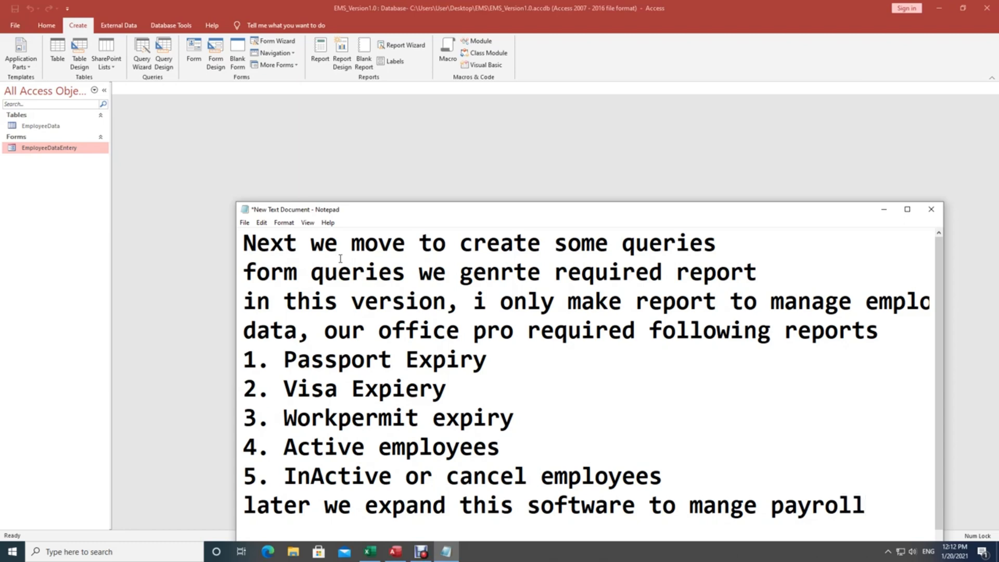
text( also)
key(Return)
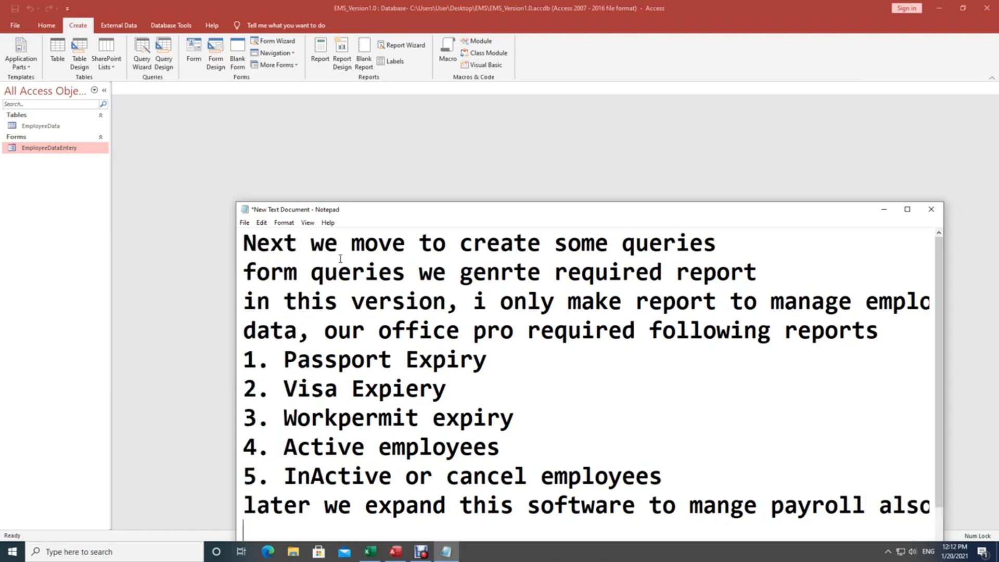
Close the note with "but till date please enjoye this version" and move the note window up so all lines show
text(but t)
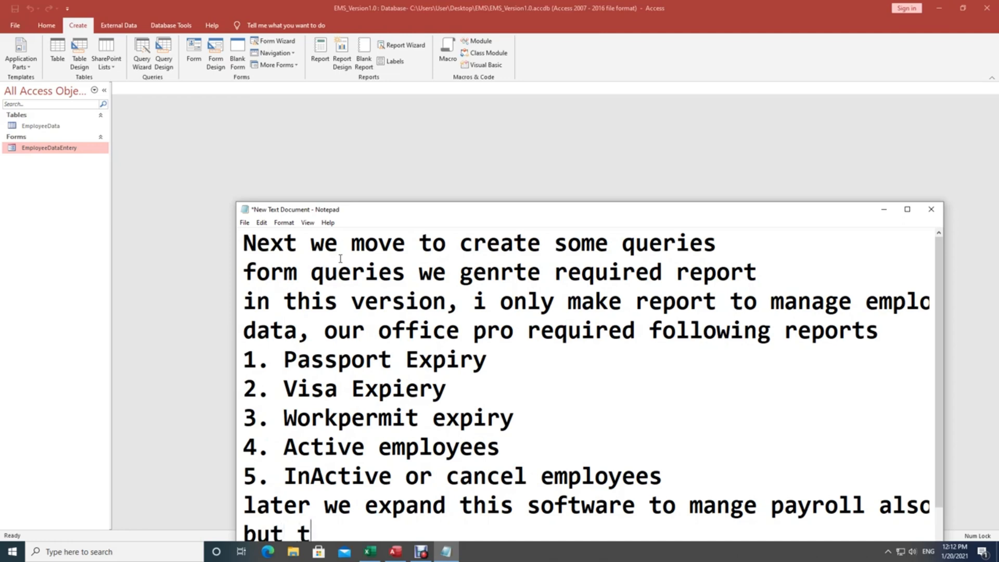
text(ill date ple)
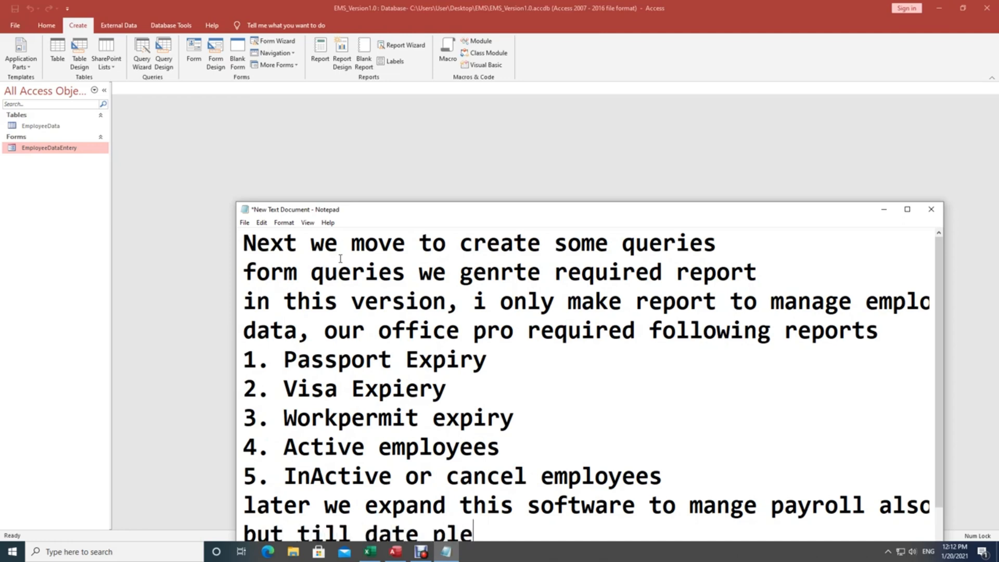
text(ase enjove )
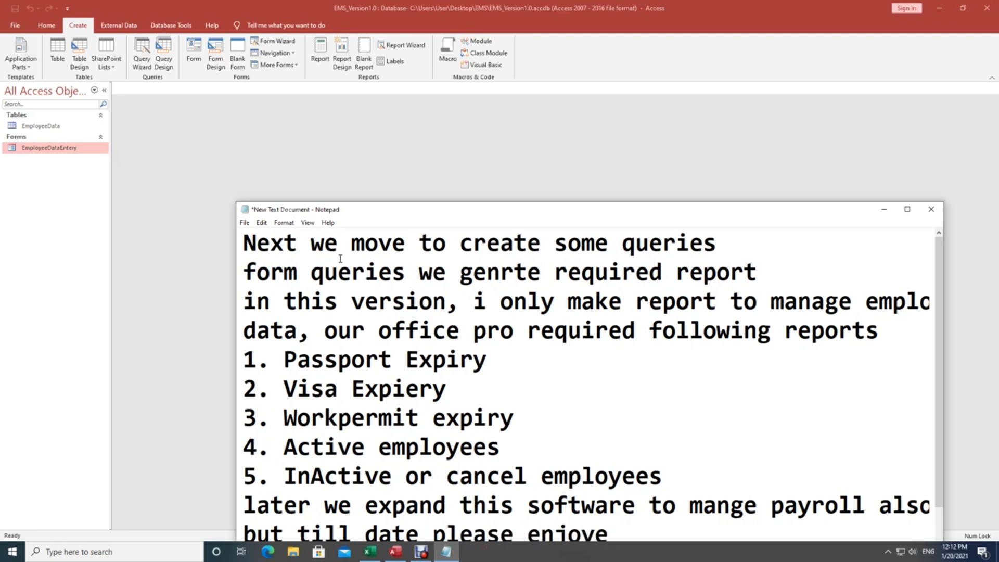
text(this version)
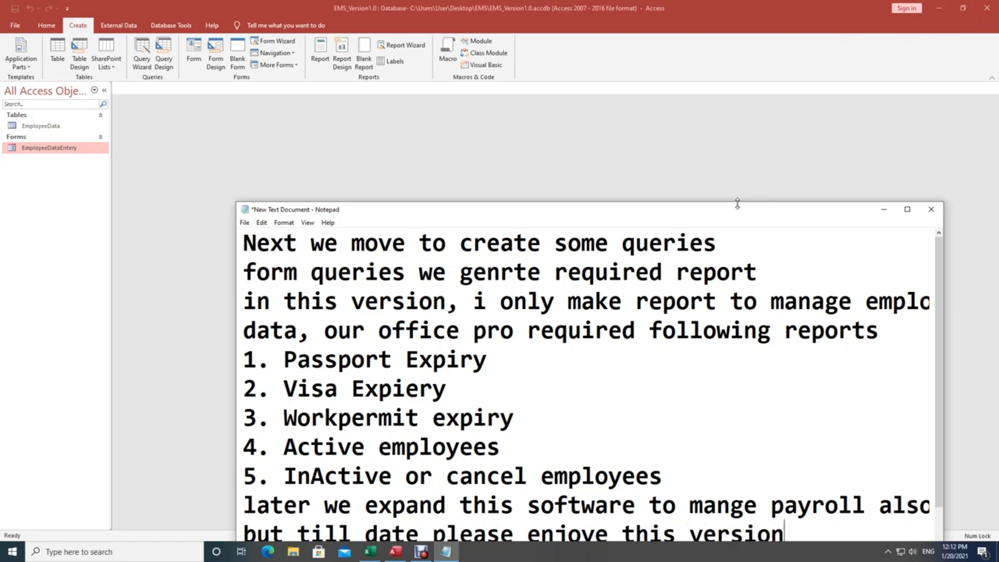
drag(736, 207, 732, 150)
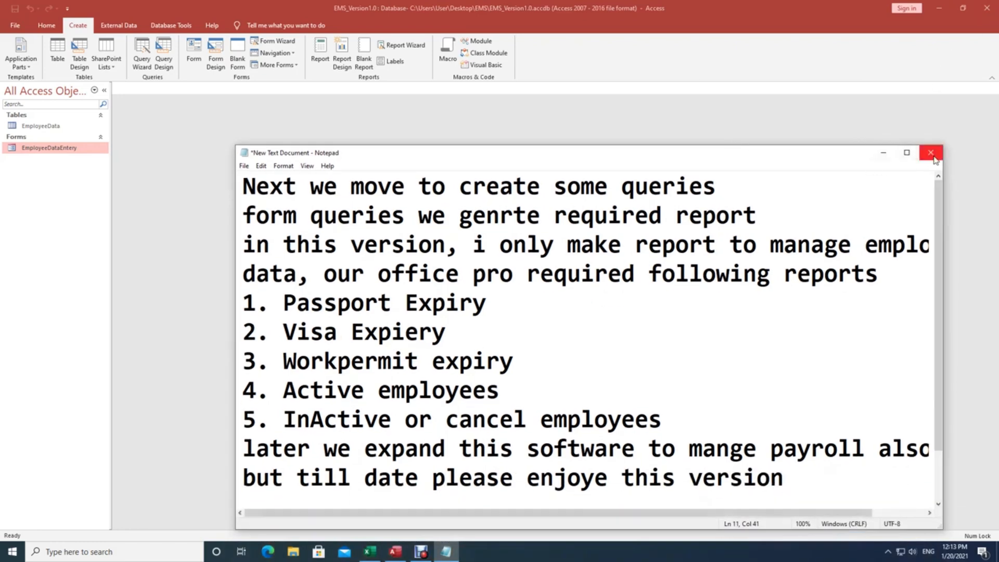
Replace the entire note text with "let,s make some queries"
drag(244, 182, 785, 468)
key(Delete)
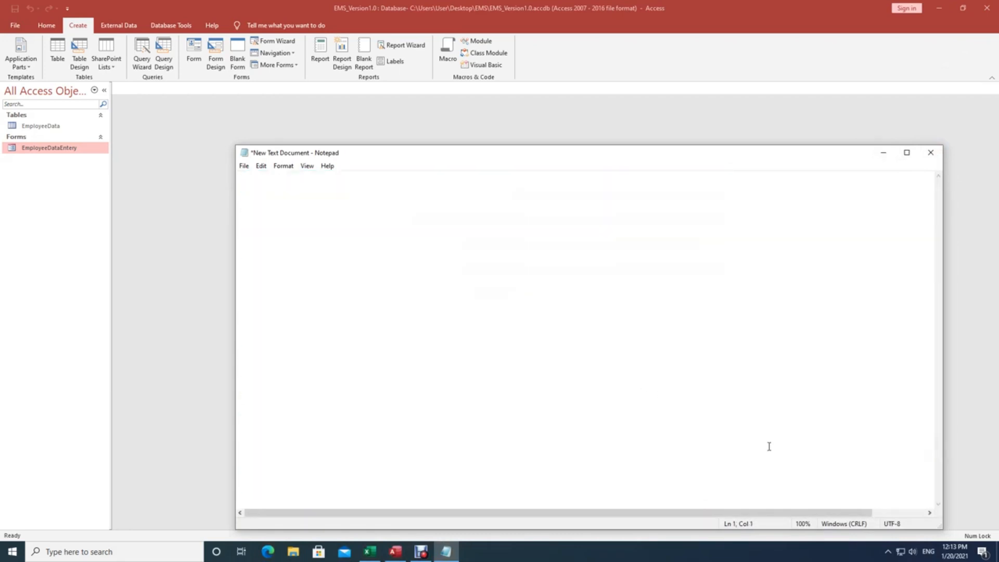
text(let,s)
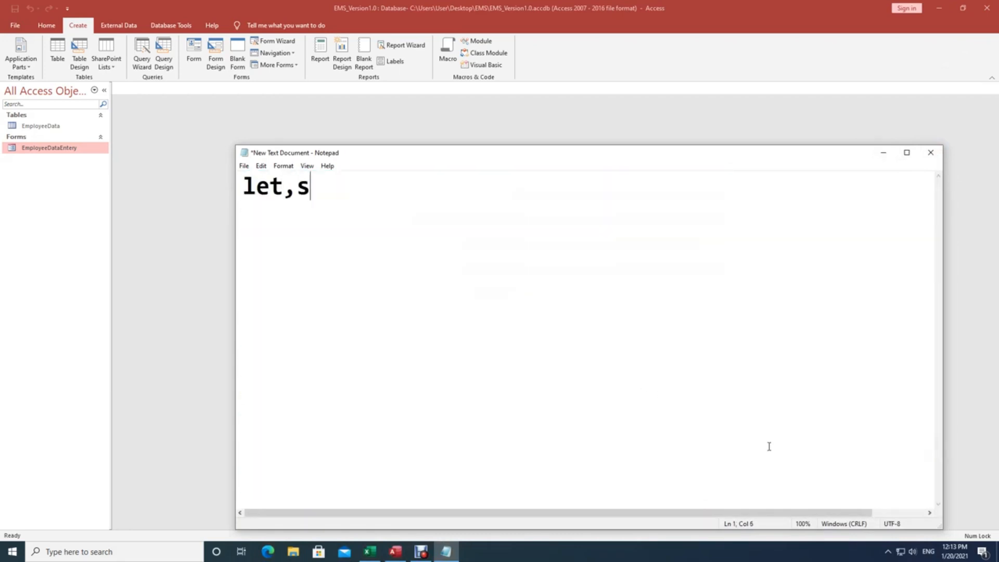
text( make some qu)
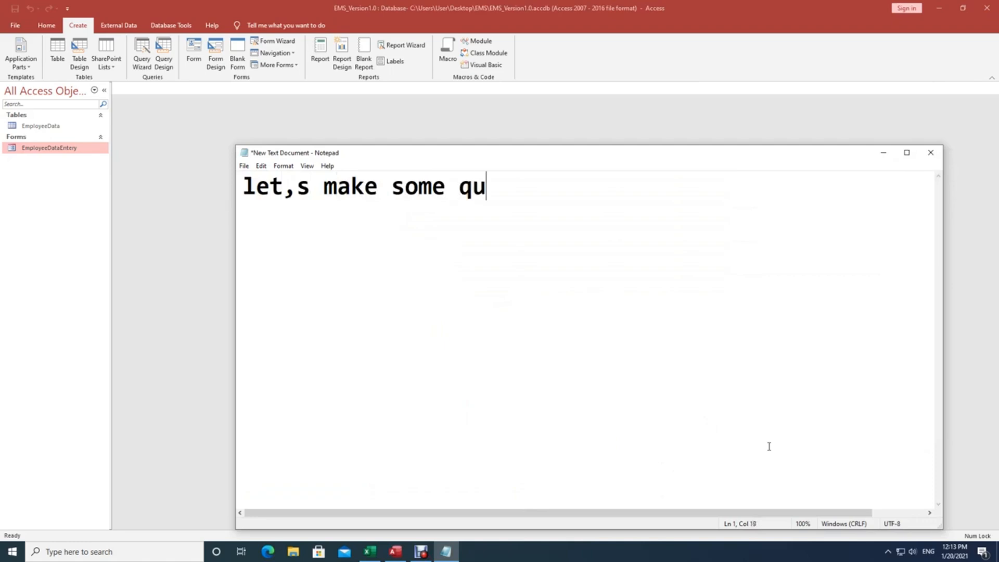
text(eries)
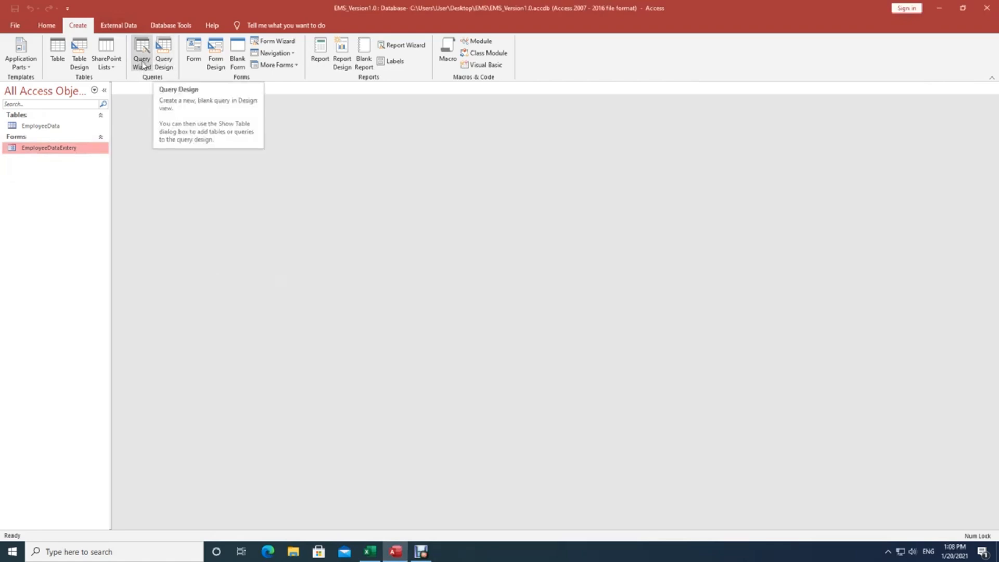
In the Access database, create a new query in Design view based on the EmployeeData table
click(162, 63)
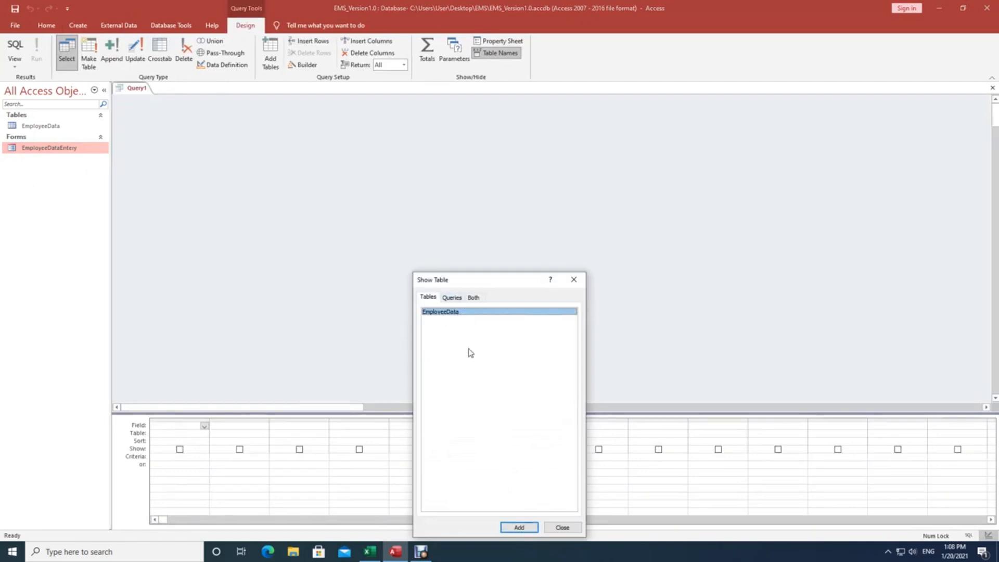
drag(479, 283, 494, 164)
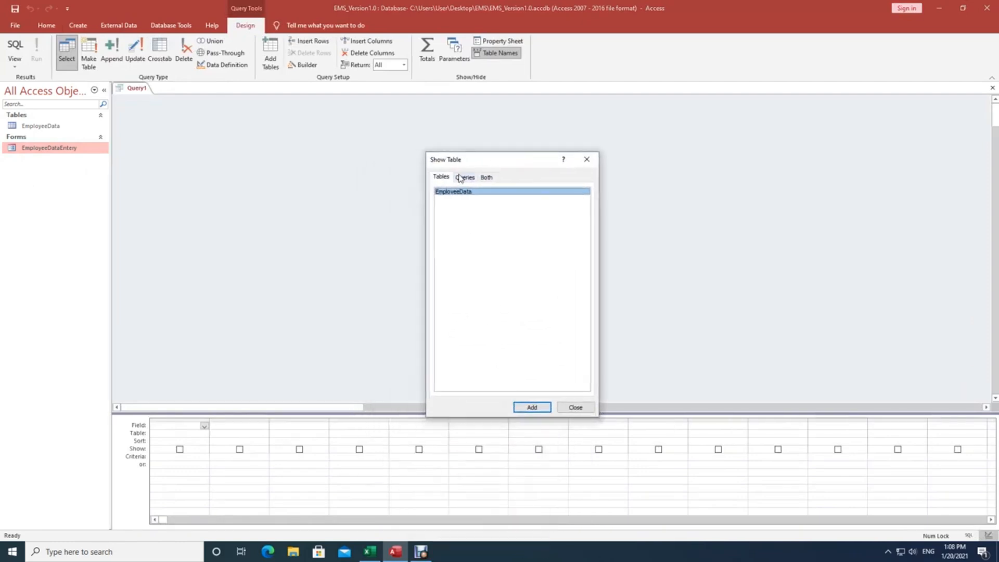
click(463, 177)
click(482, 177)
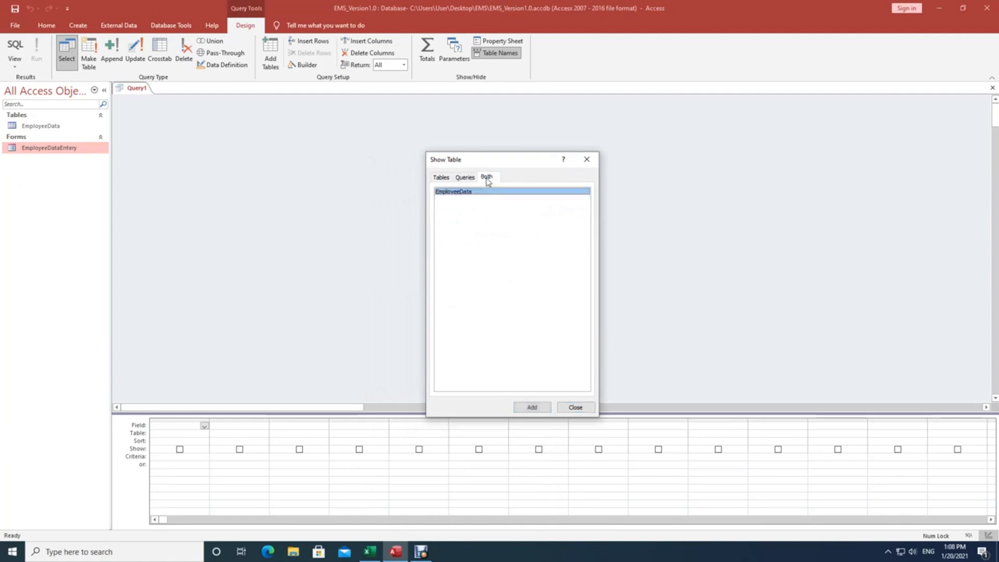
click(441, 177)
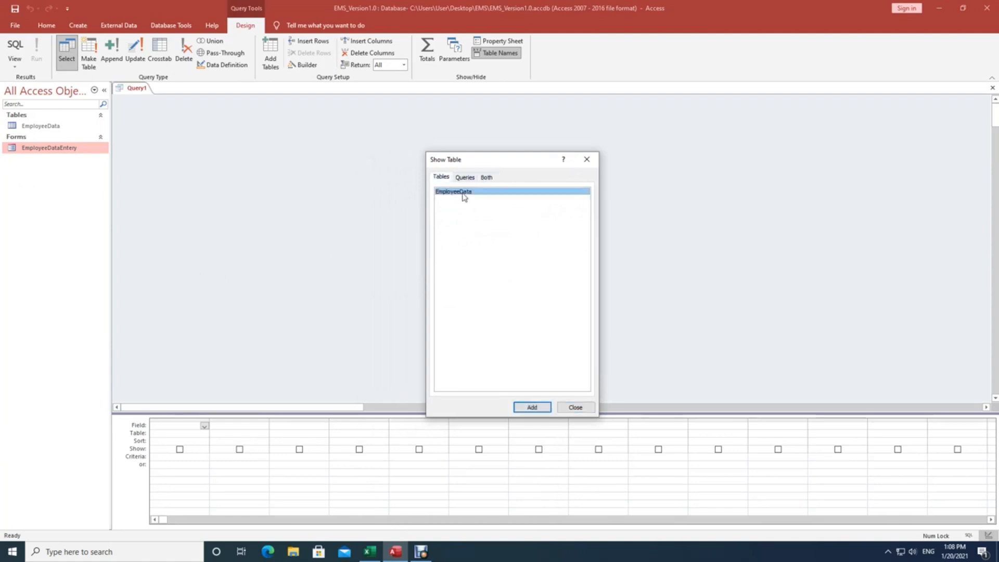
click(540, 408)
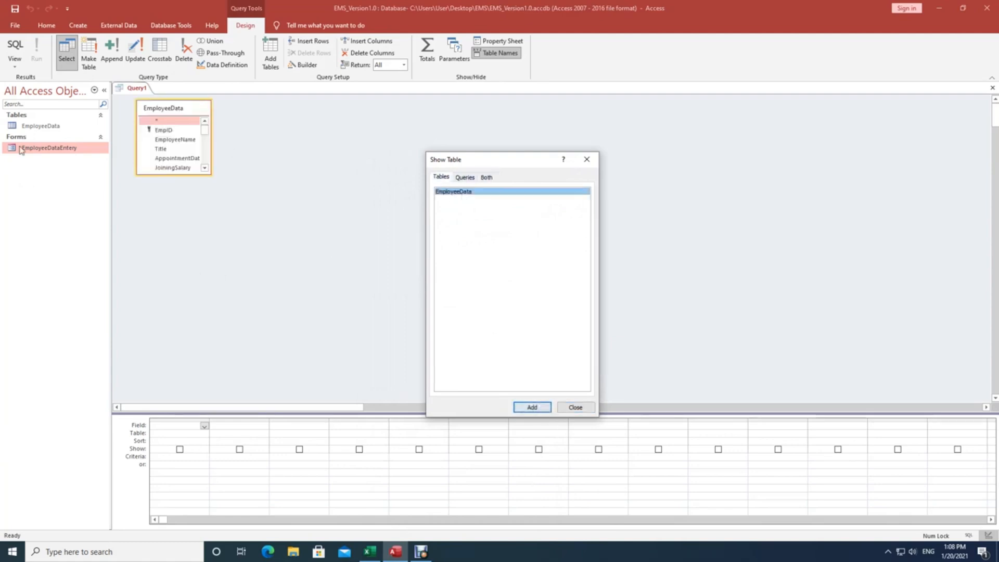
click(575, 408)
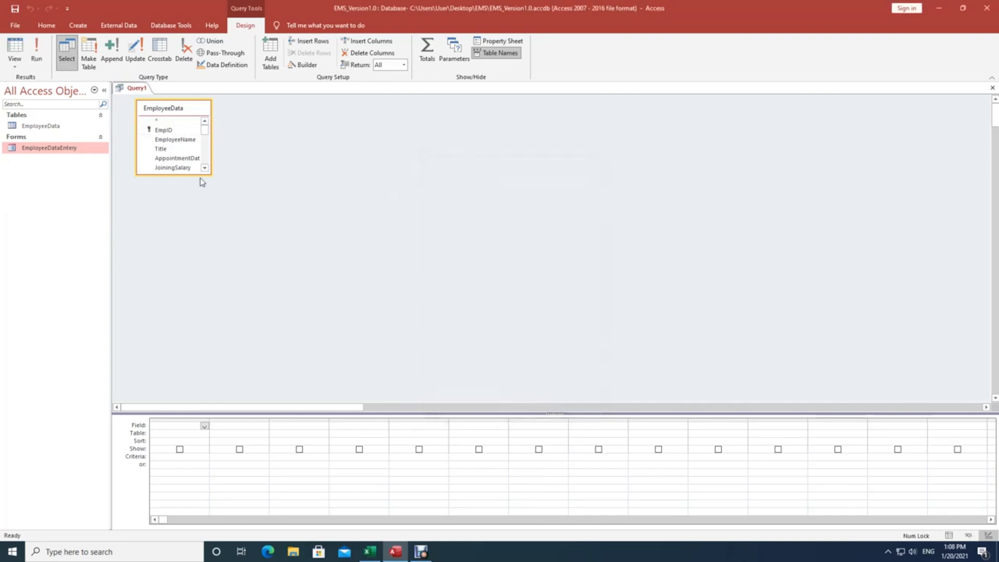
Enlarge the EmployeeData field list and add the EmpID and EmployeeName fields to the first two query columns
drag(211, 175, 248, 347)
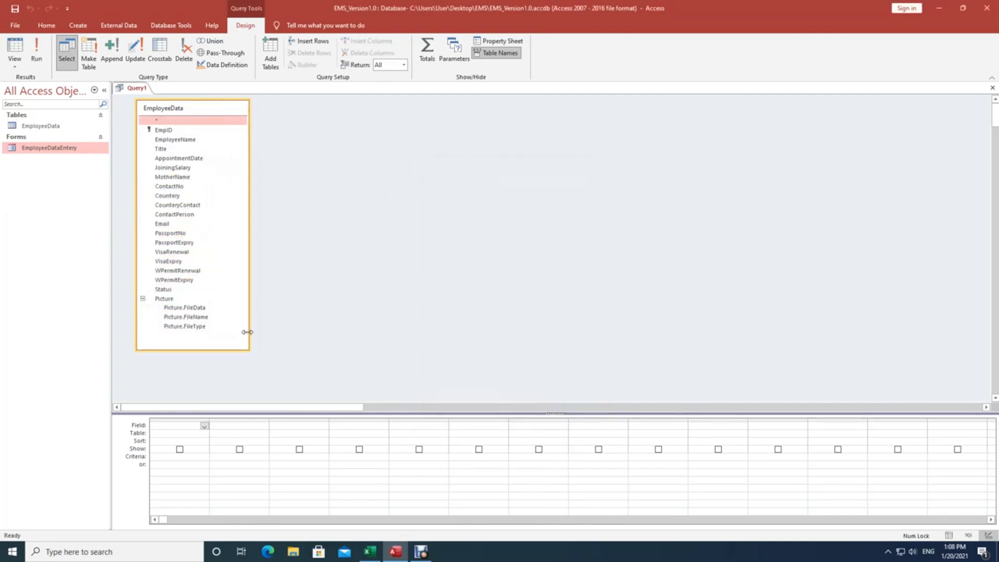
click(168, 130)
drag(168, 130, 170, 436)
click(176, 140)
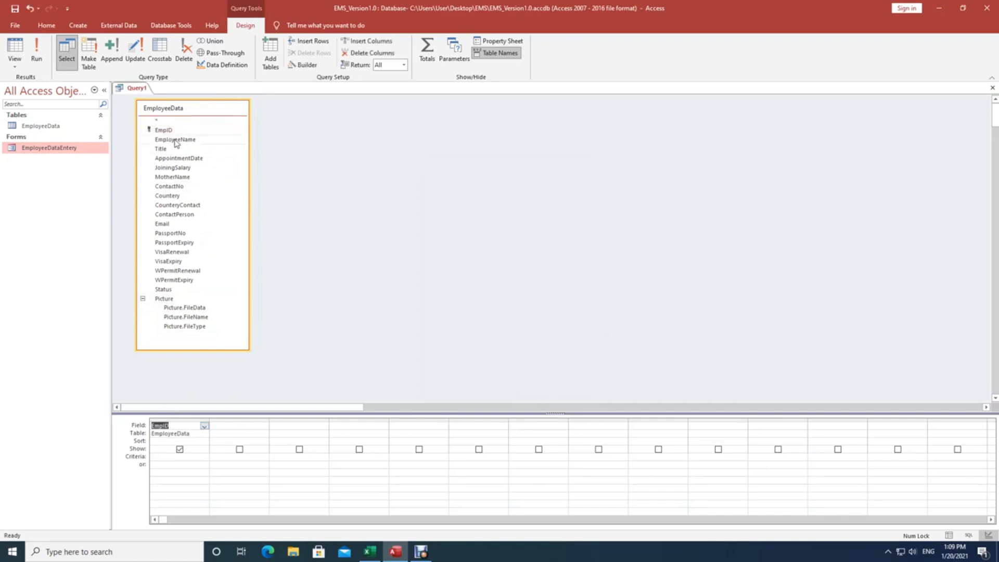
drag(176, 141, 235, 437)
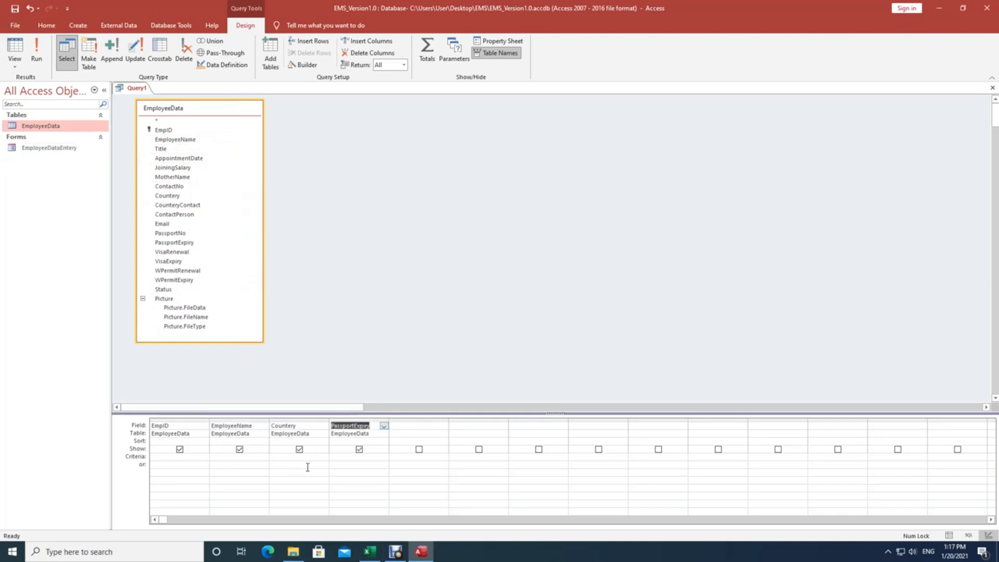
Enter the criterion <=now() for the PassportExpiry field of the query
click(341, 456)
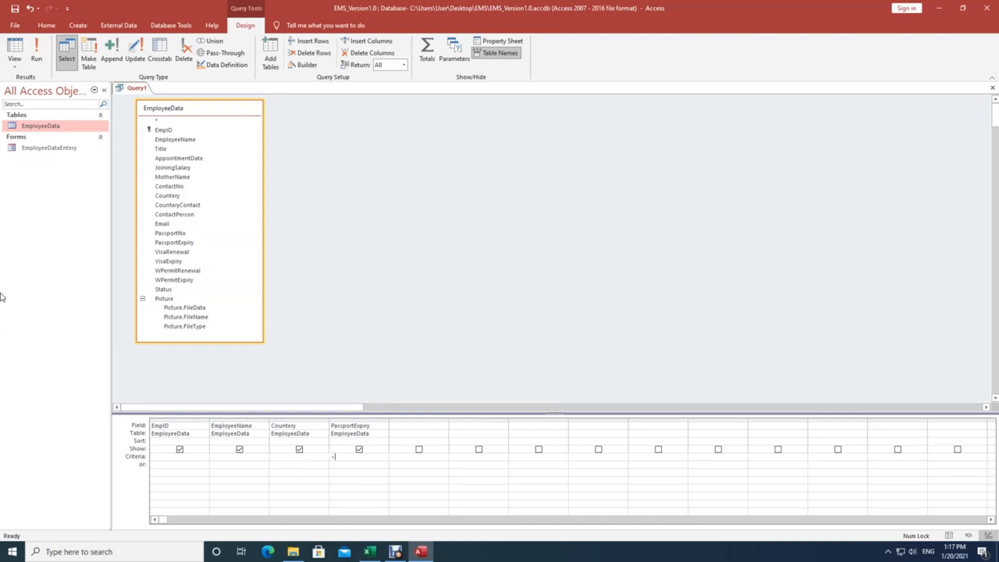
text(<=now())
Switch to Notepad, write "Passport Required 6 month" as the first line of the note, and start a second line
text(Requ)
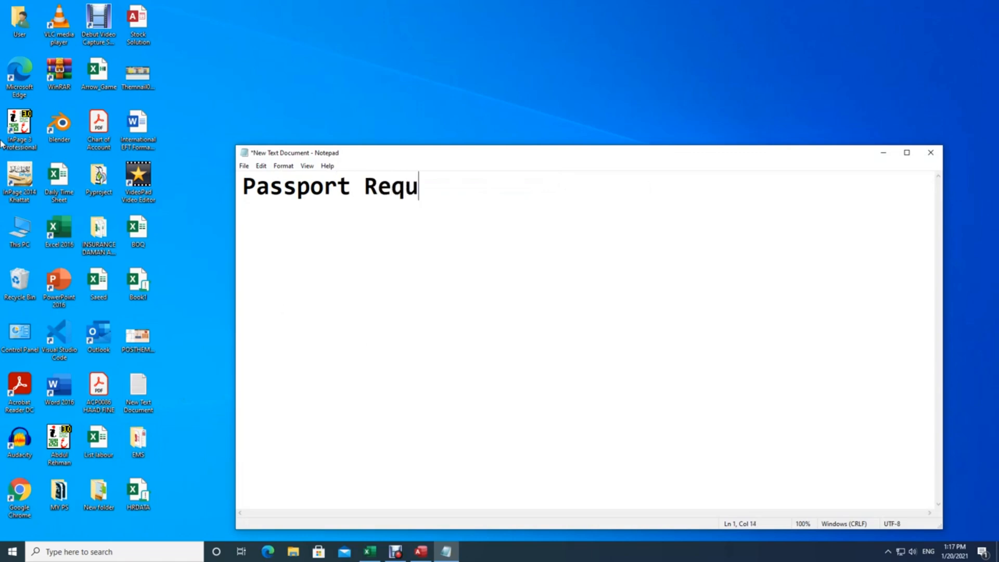
text(ired 6 month)
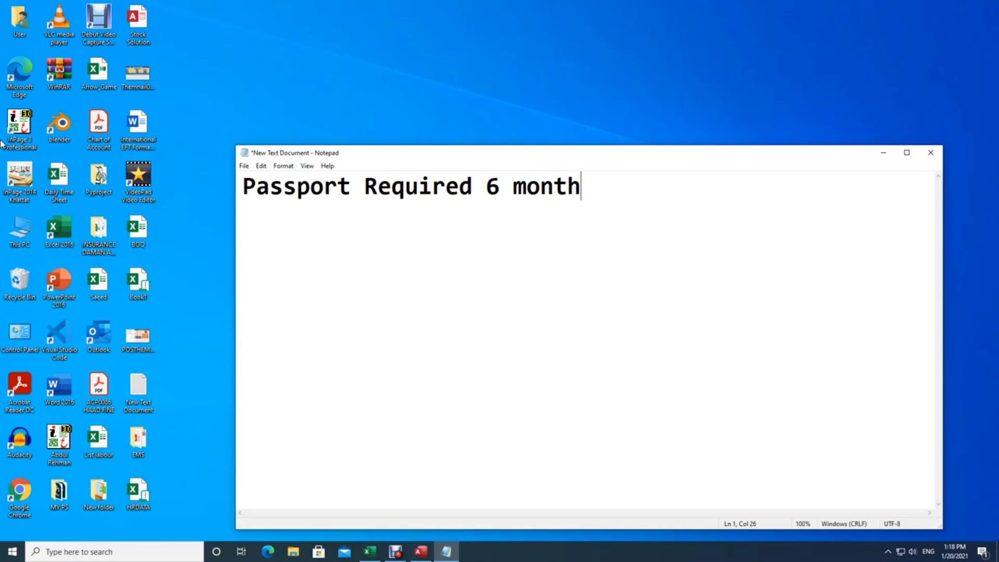
text(t)
key(BackSpace)
key(Return)
Write "so before i add current date +180 if passport" as the second line of the note
text(so be)
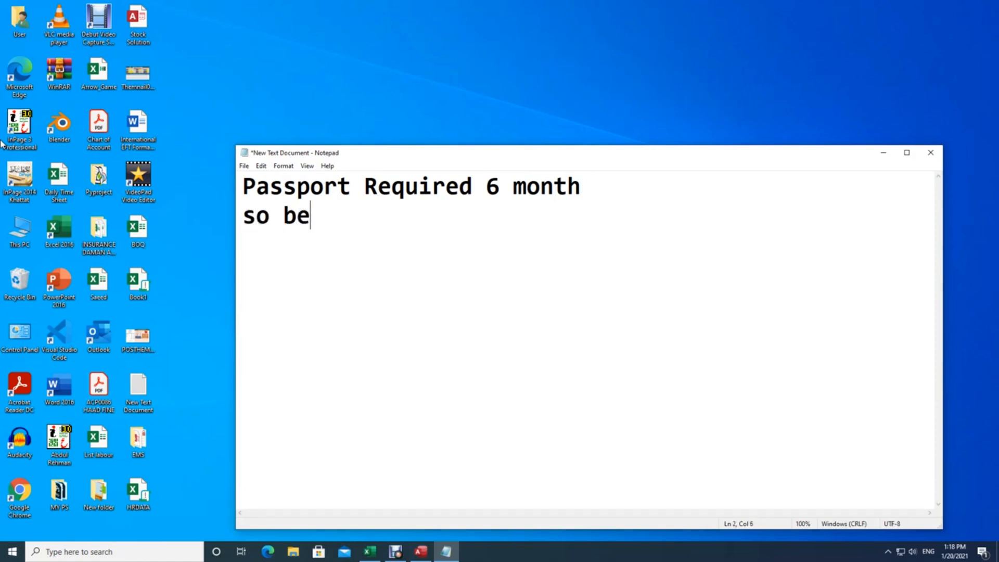
text(fore six month)
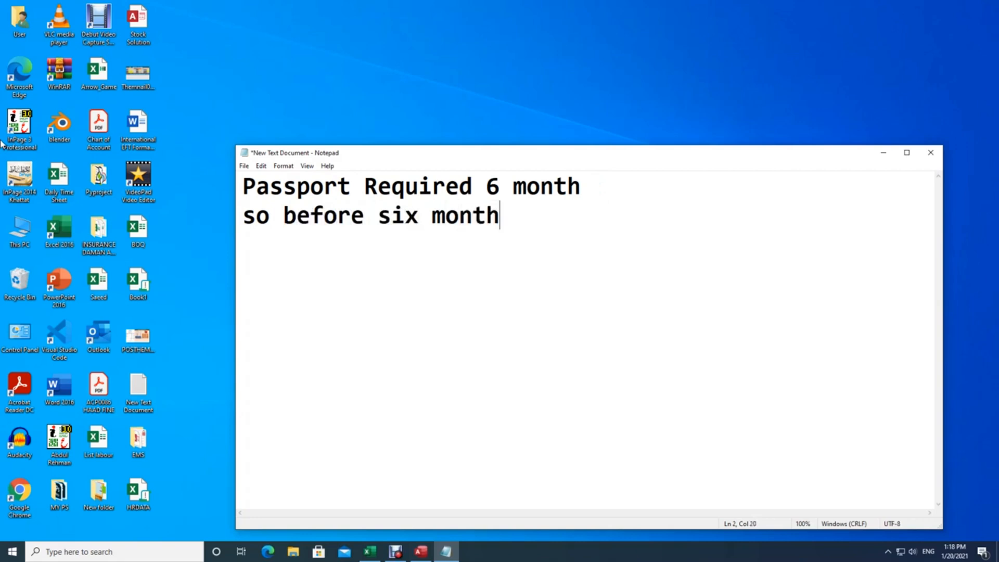
key(BackSpace)
key(BackSpace)
key(BackSpace)
key(BackSpace)
key(BackSpace)
key(BackSpace)
key(BackSpace)
key(BackSpace)
key(BackSpace)
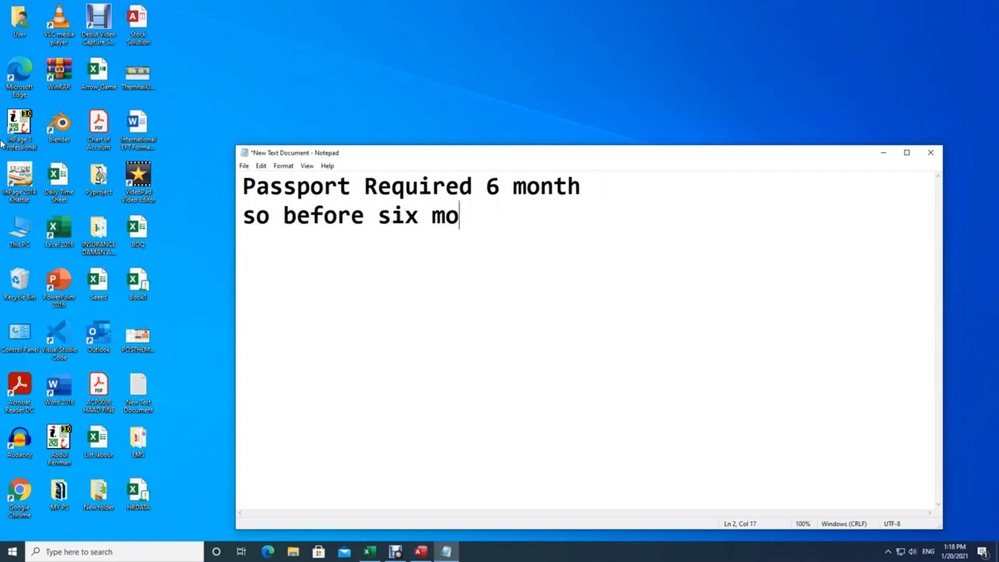
text(i add )
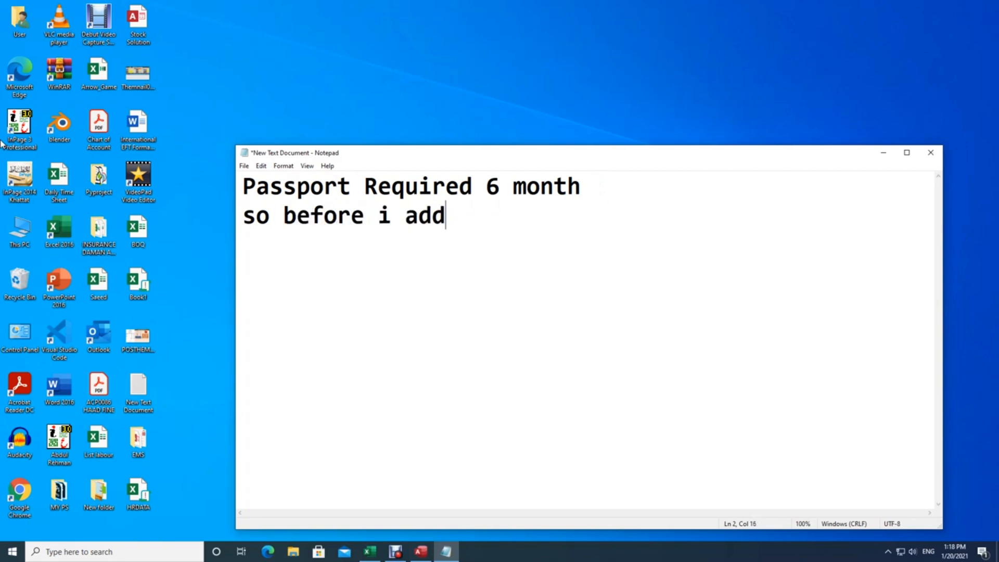
text(current date)
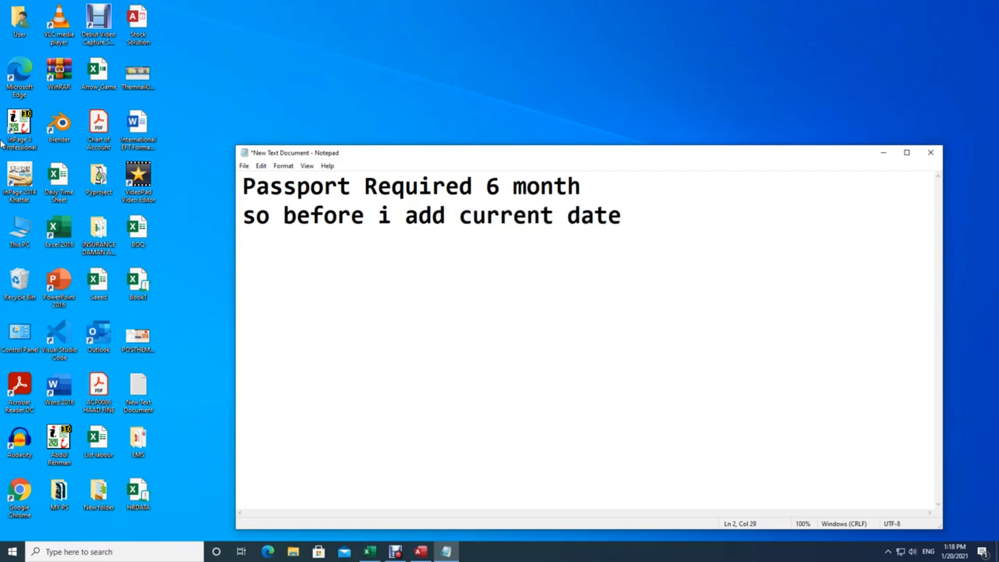
text( +180)
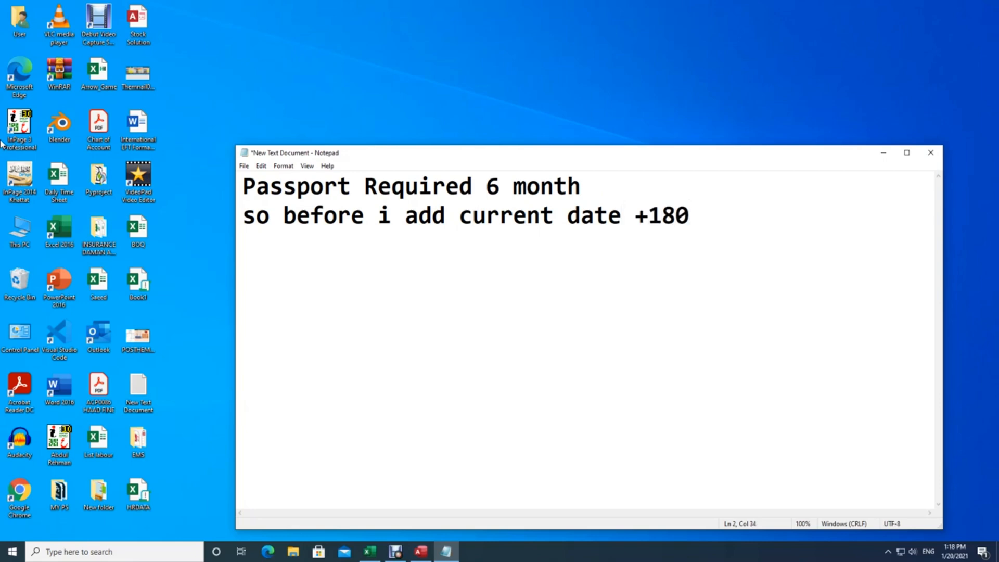
text( if passport)
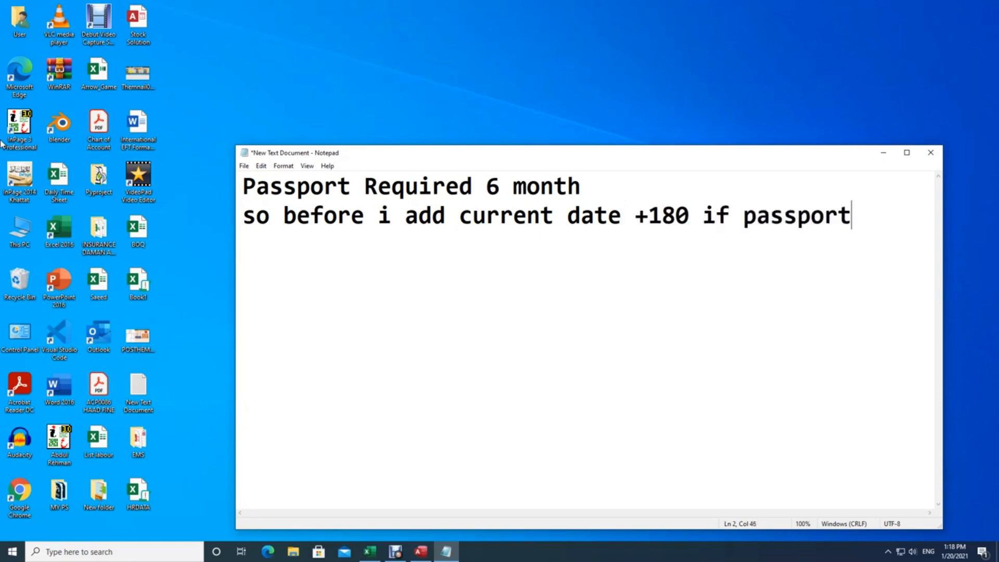
Add a third line to the note reading "date less then or equial to this it show as expired"
key(Return)
text(date)
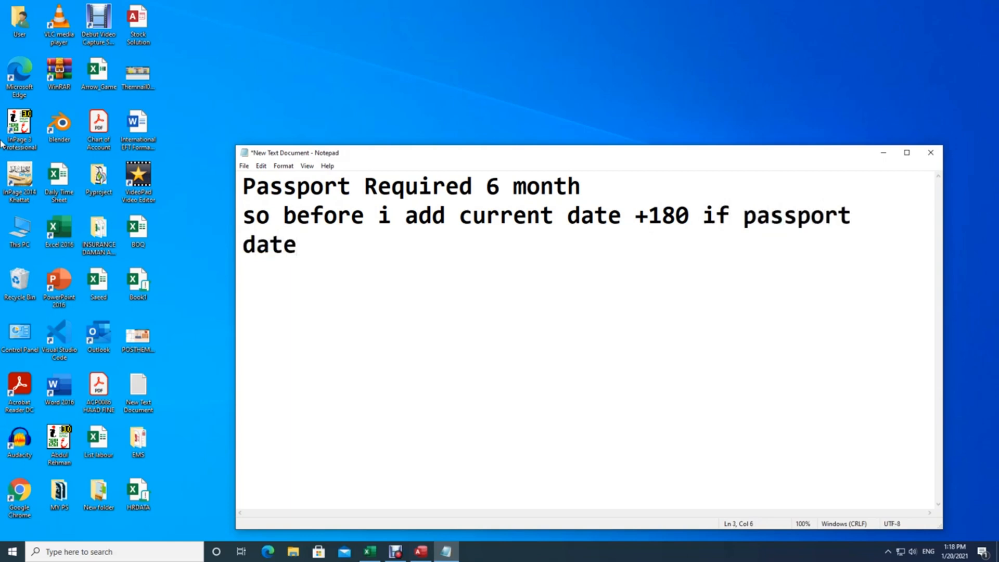
text( less)
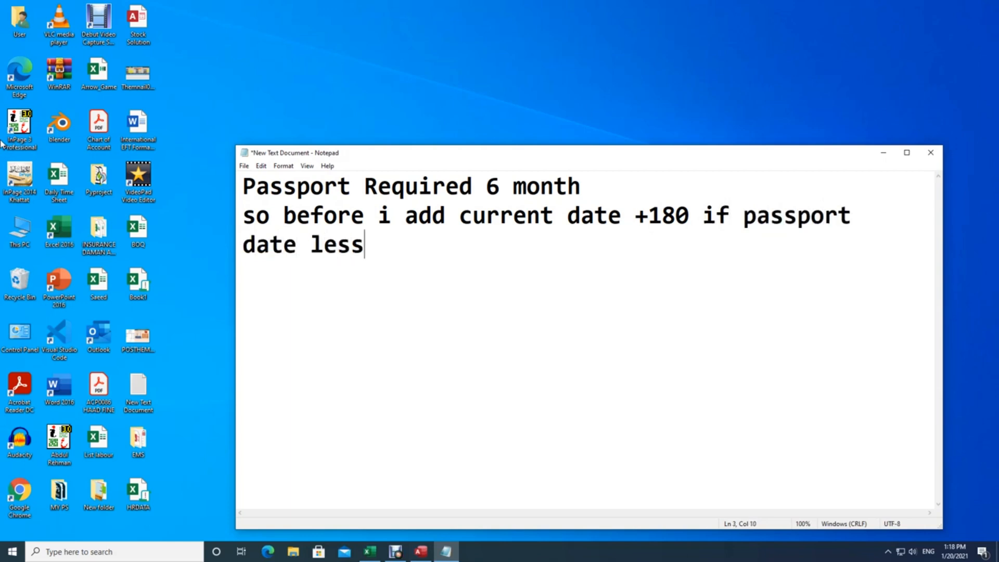
text( then )
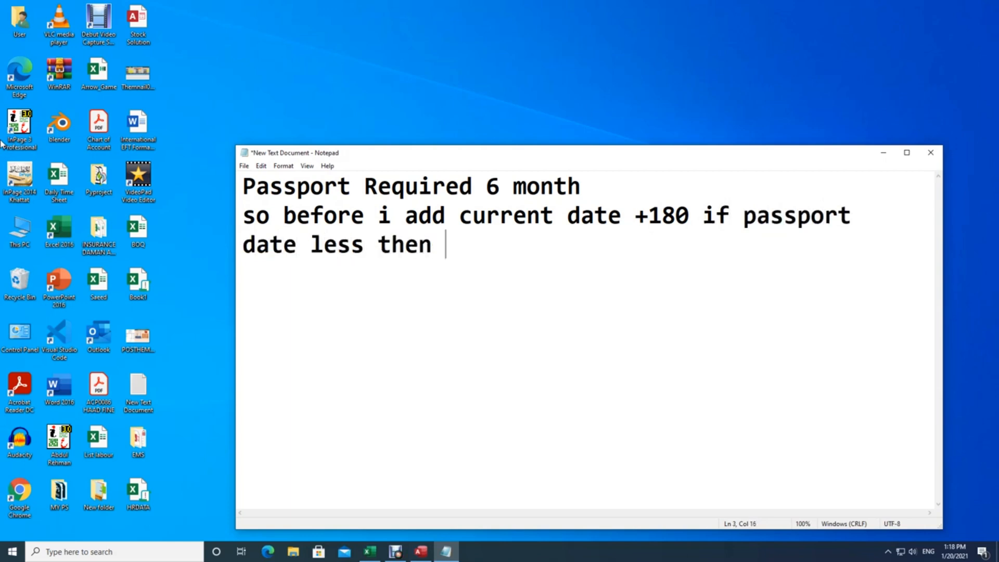
text(or equi)
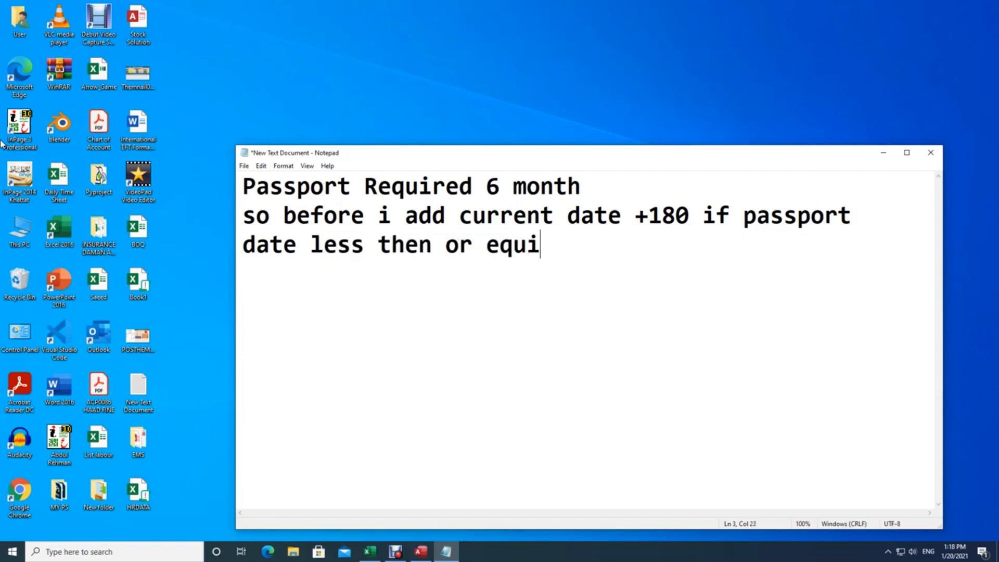
text(al to this )
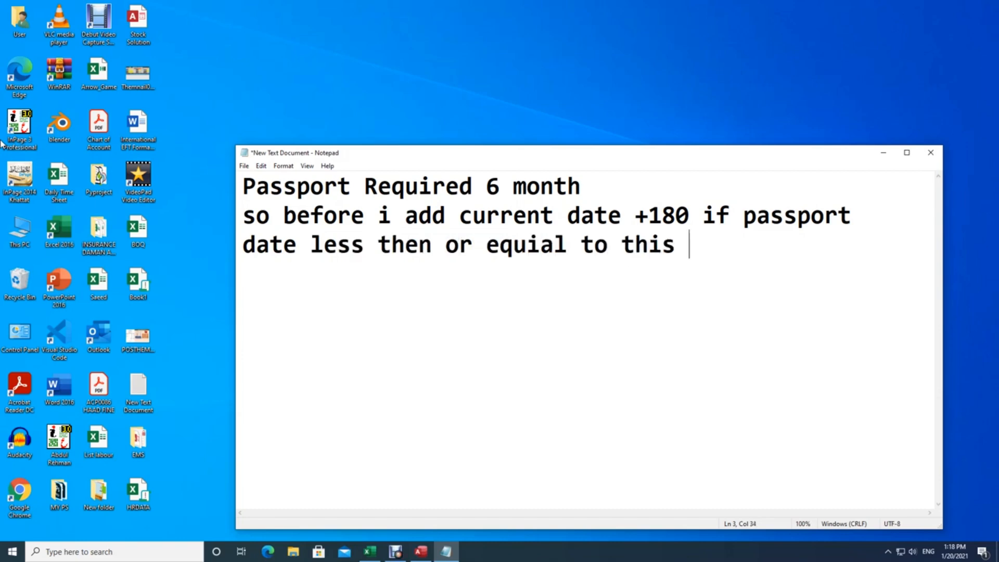
text(it wil)
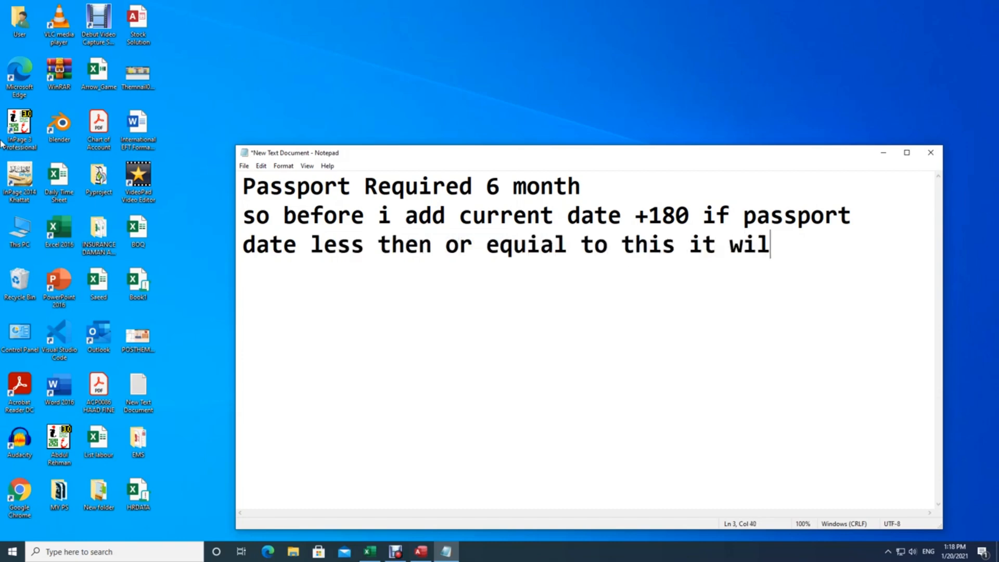
key(BackSpace)
key(BackSpace)
key(BackSpace)
text(show as )
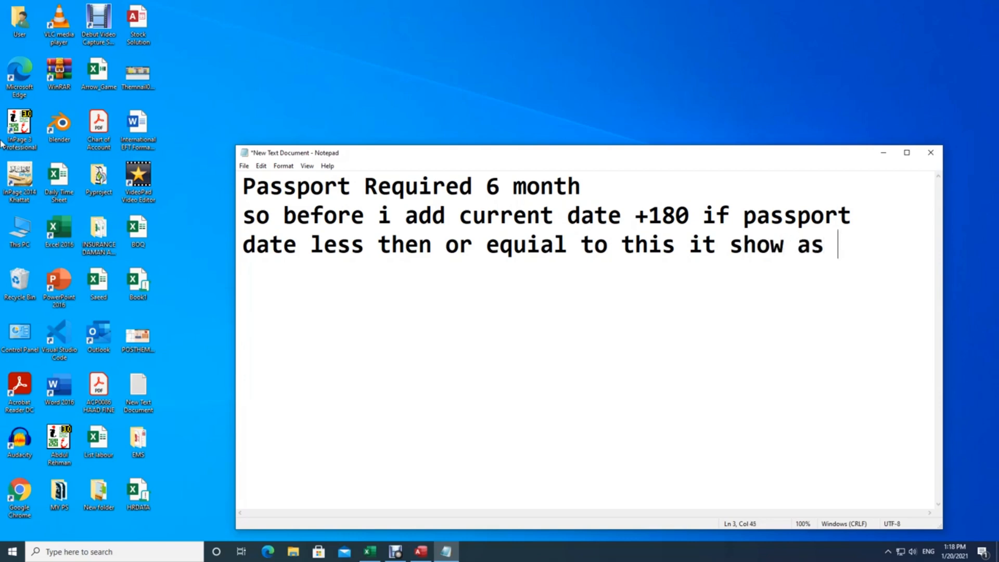
text(expired)
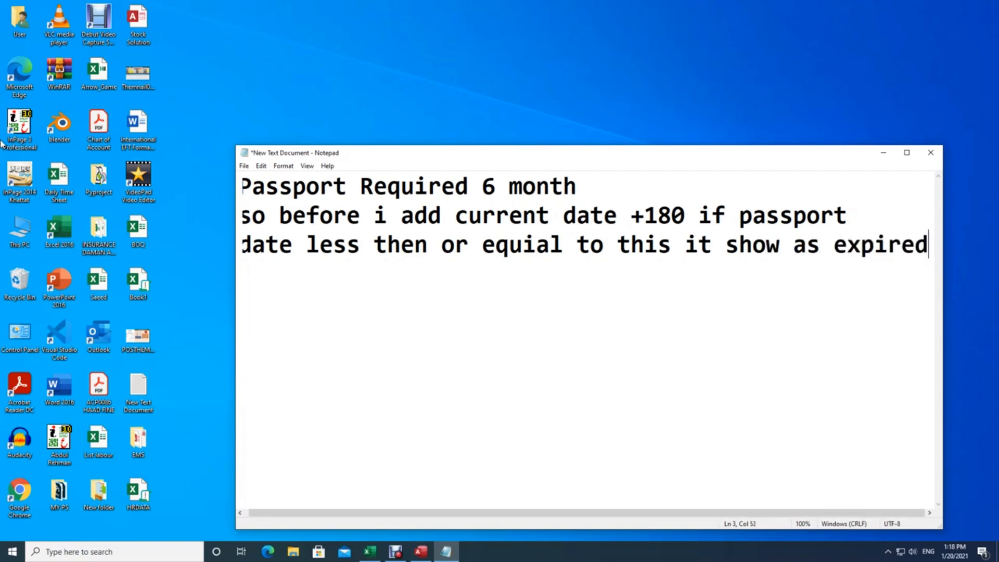
Add a fourth line to the note reading "same for visa and workpermit, both are need 30 days"
key(Return)
text(same )
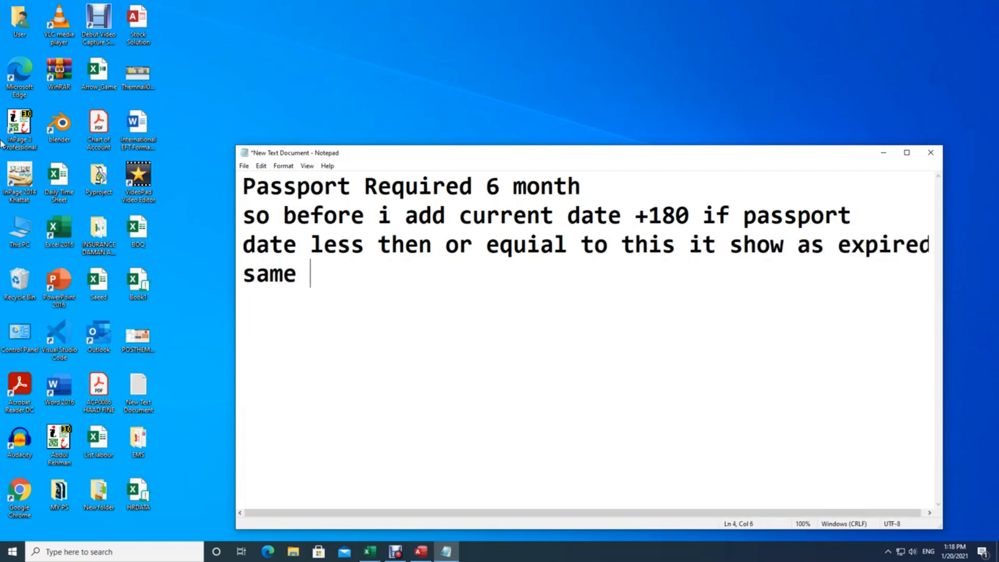
text(for visa an)
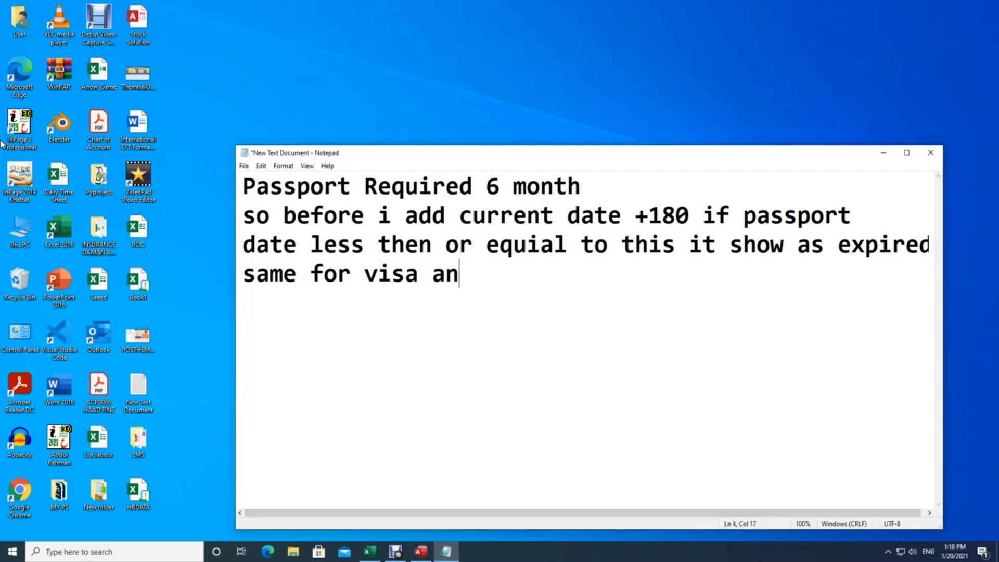
text(d workp)
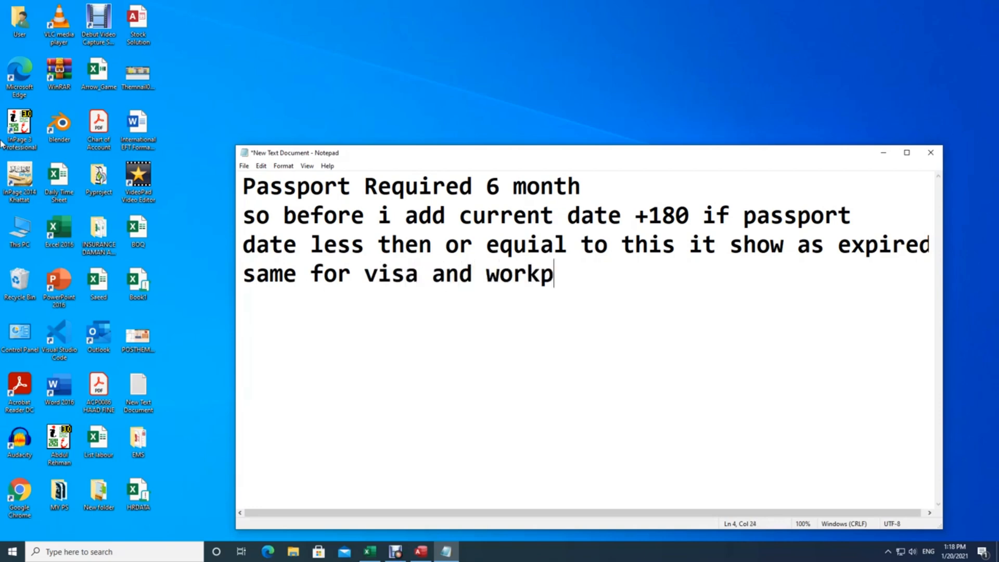
text(ermit, it)
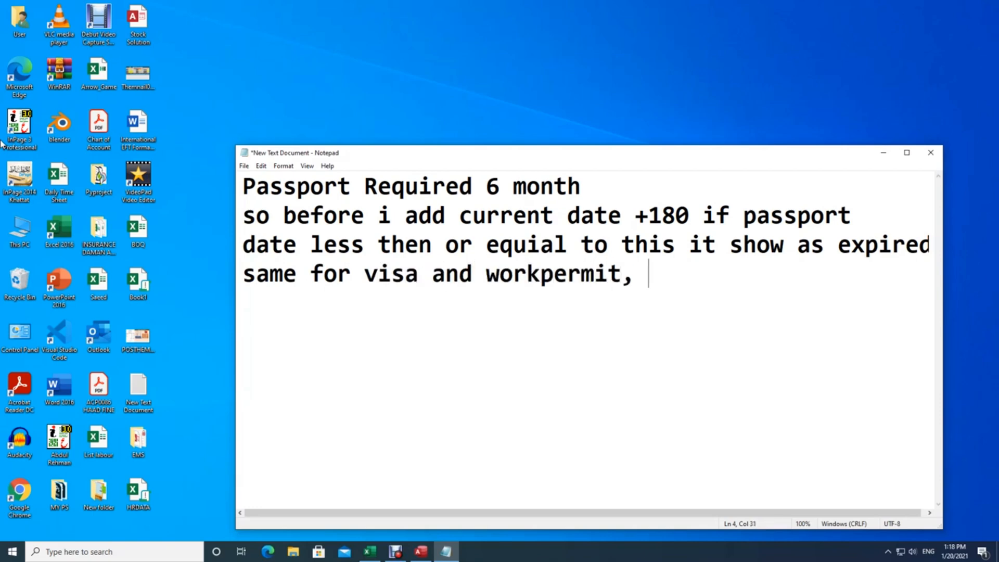
key(BackSpace)
key(BackSpace)
text(o)
key(BackSpace)
text(both ar)
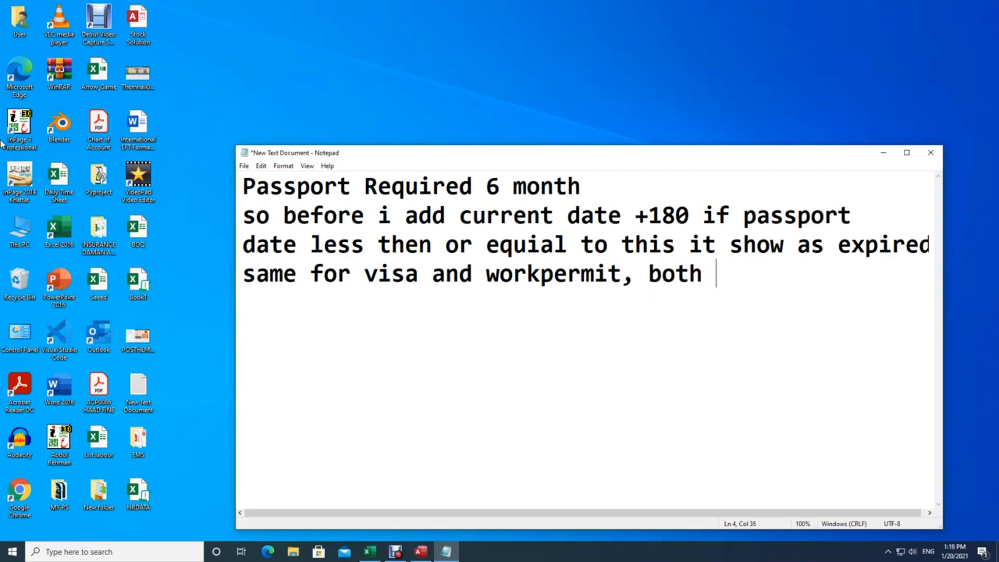
text( n)
key(BackSpace)
key(BackSpace)
text(e n)
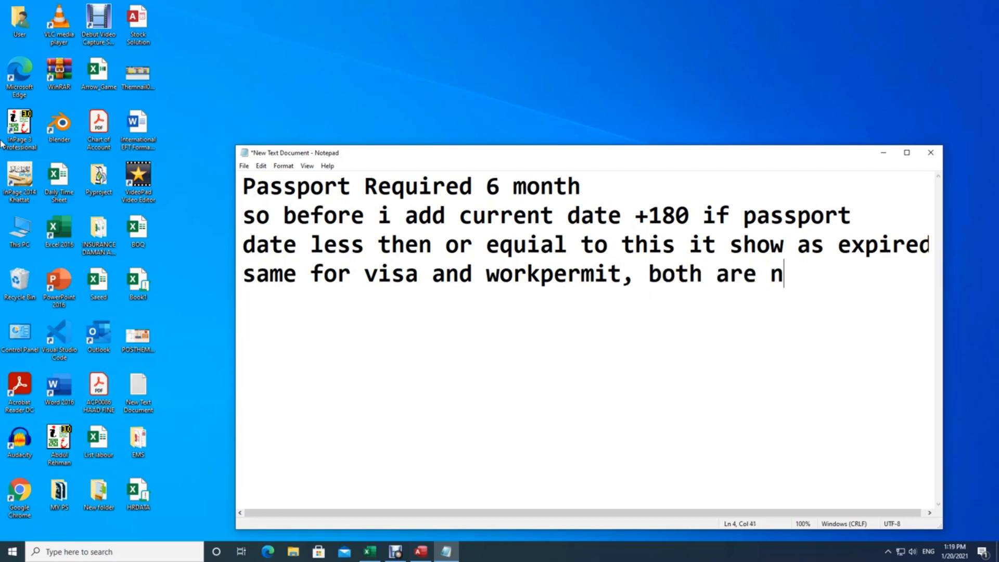
text(eed 30 d)
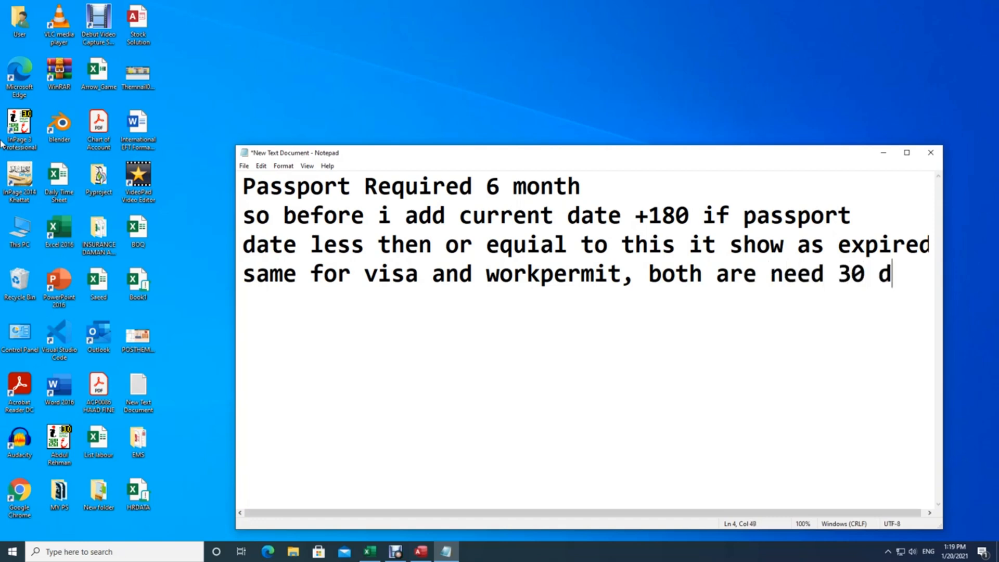
text(ays grace)
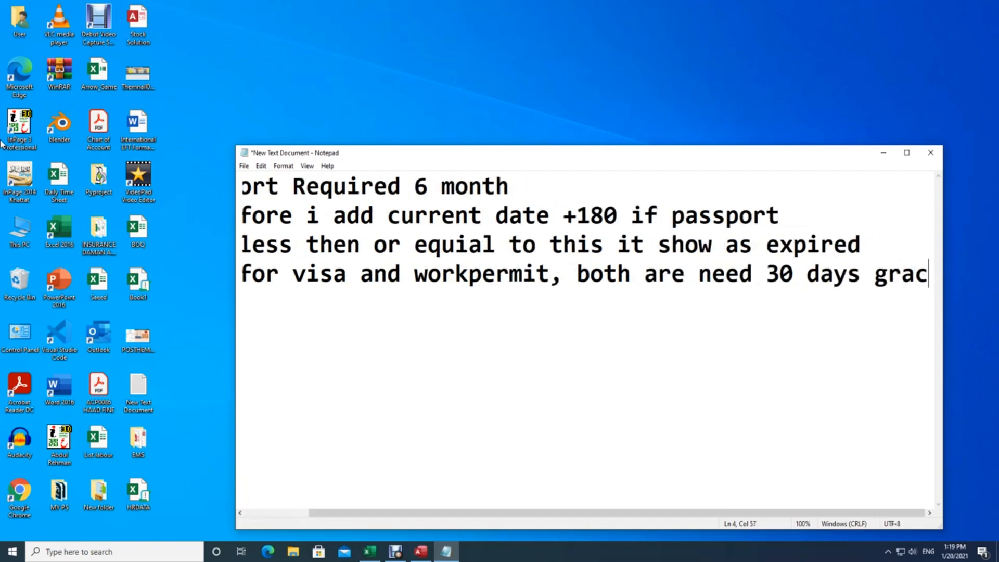
key(BackSpace)
key(BackSpace)
key(BackSpace)
key(BackSpace)
key(BackSpace)
Continue the note on a fifth line with "gracepriod so i add same"
key(Return)
text(gracp)
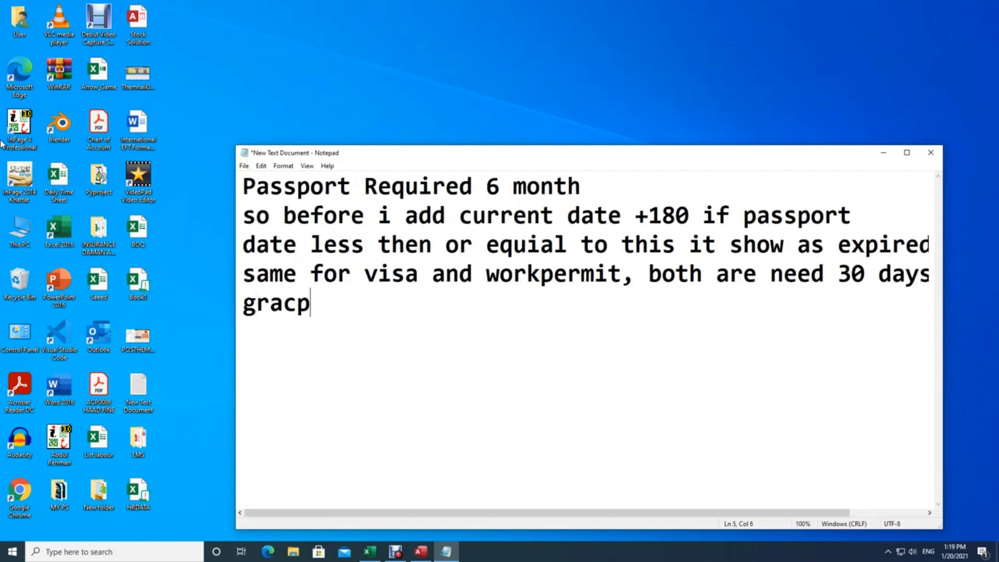
key(BackSpace)
text(eprido)
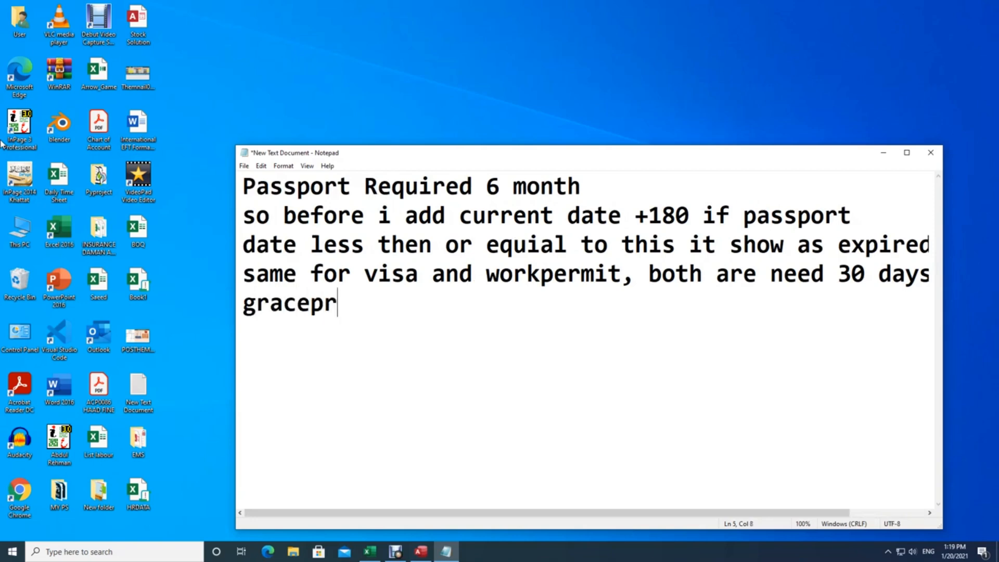
key(BackSpace)
key(BackSpace)
text(od so i add)
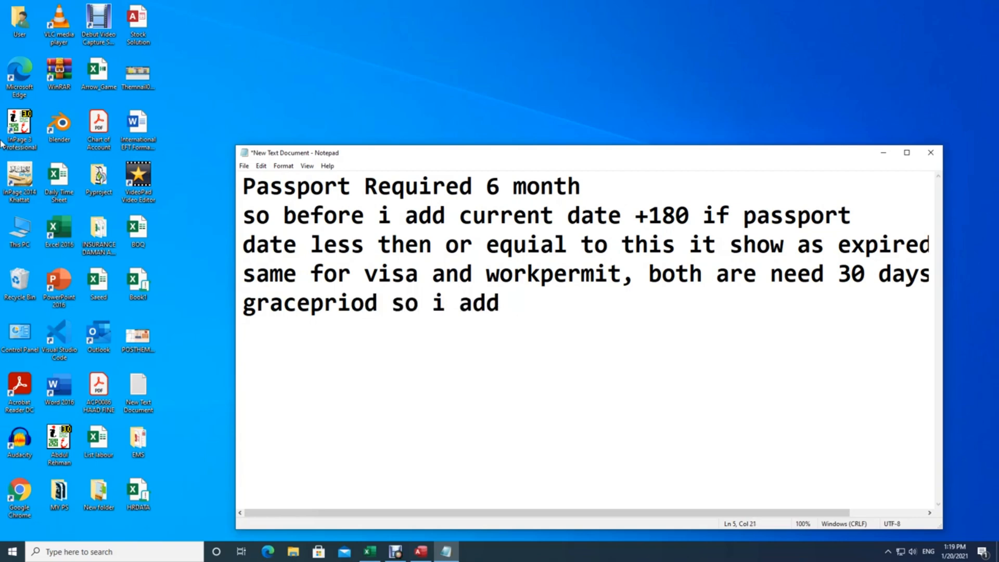
text( same)
Add the expression <=now()+30 on a new line of the note and close the document, saving its changes
key(Return)
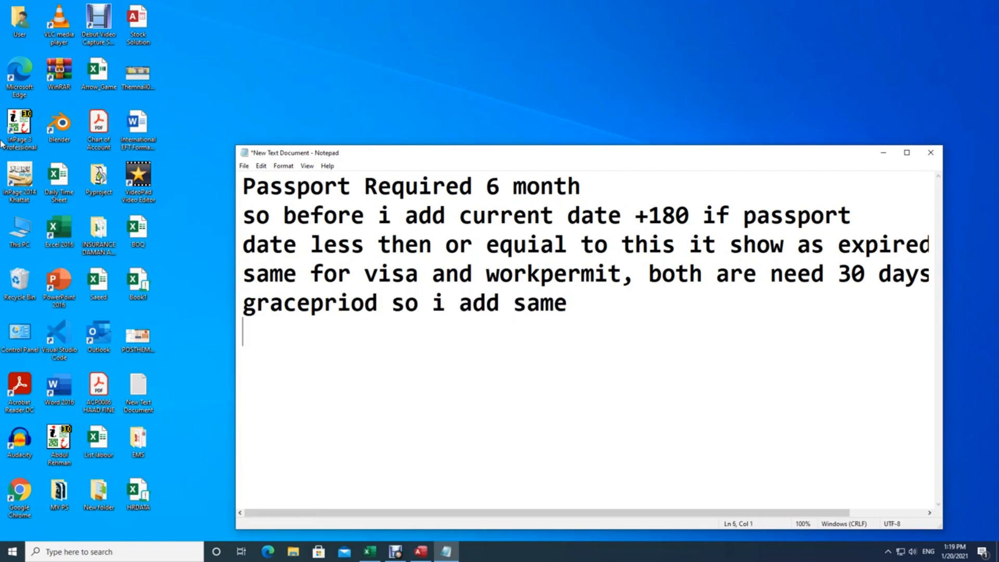
text(<=now()+30)
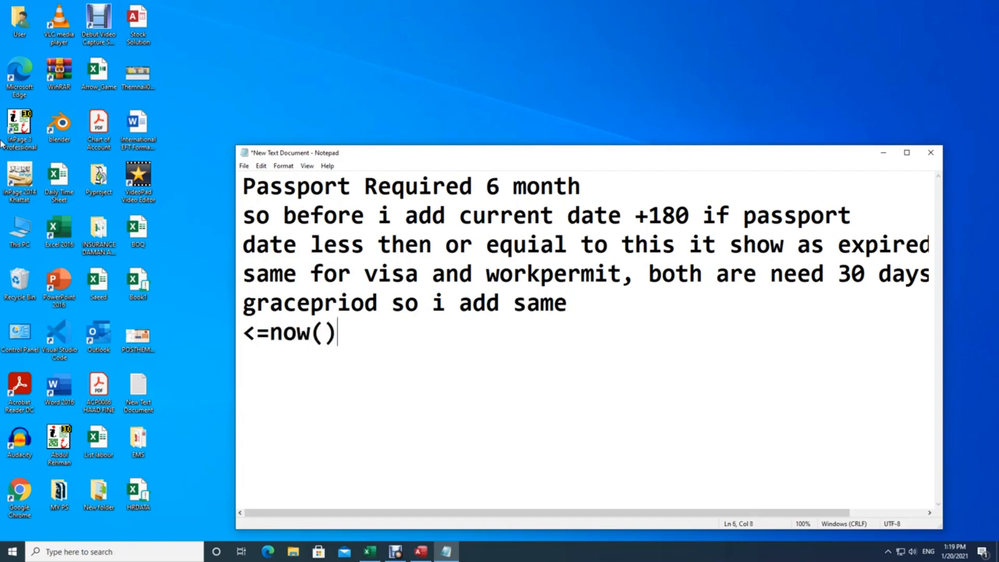
key(Return)
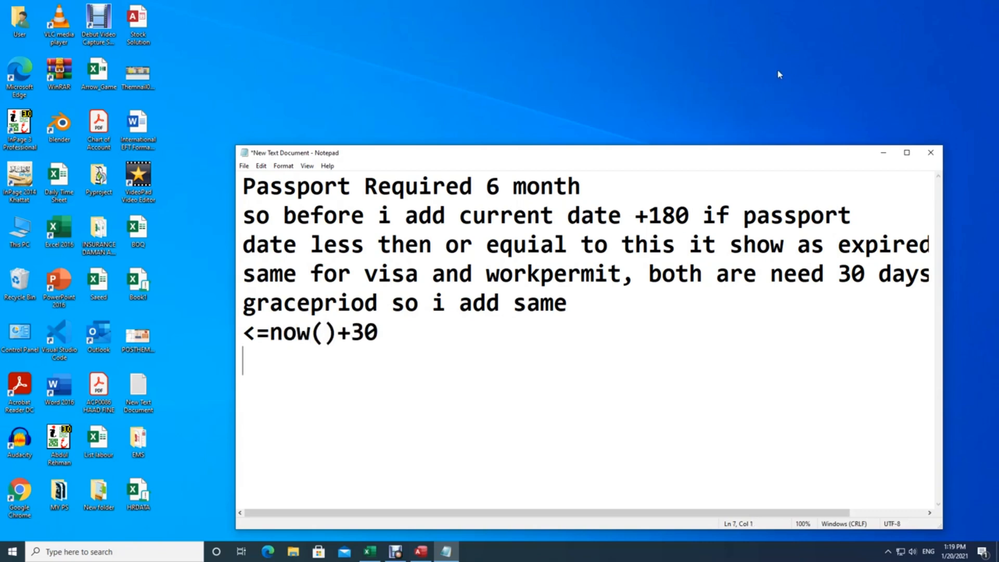
click(932, 152)
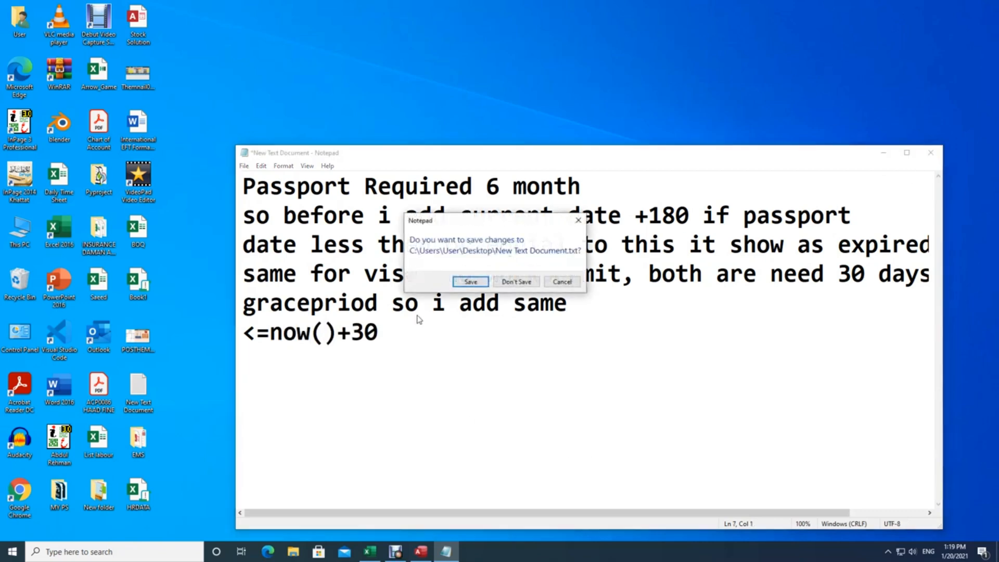
click(468, 284)
Switch back to Access and close the passport query design, saving it under the name Passport_Expiry
click(395, 551)
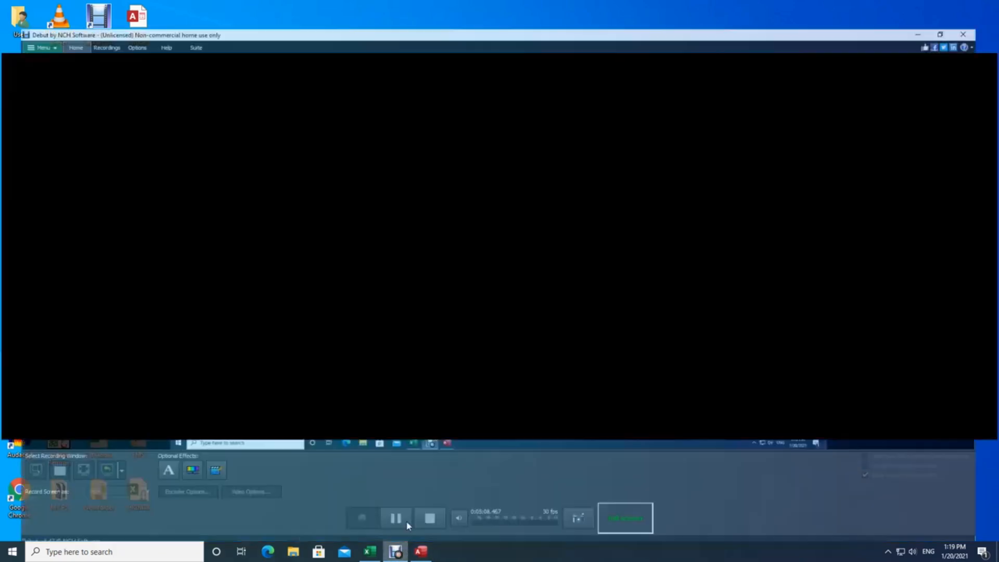
click(420, 552)
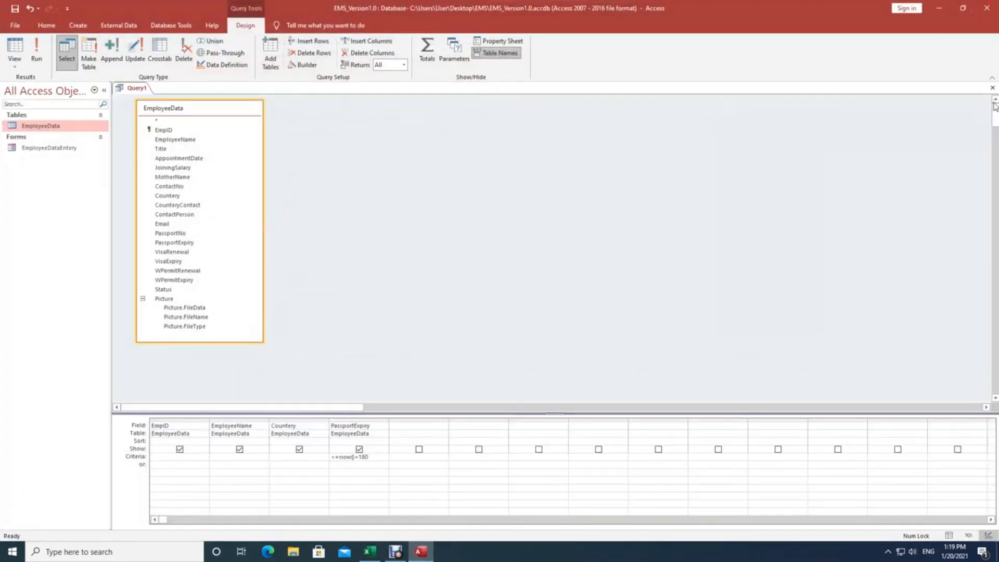
click(992, 88)
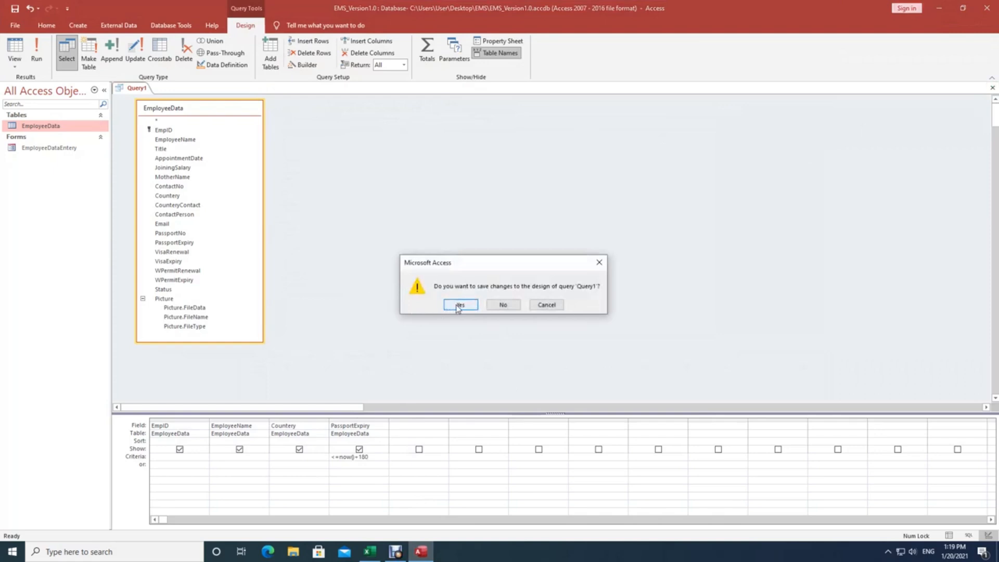
click(458, 306)
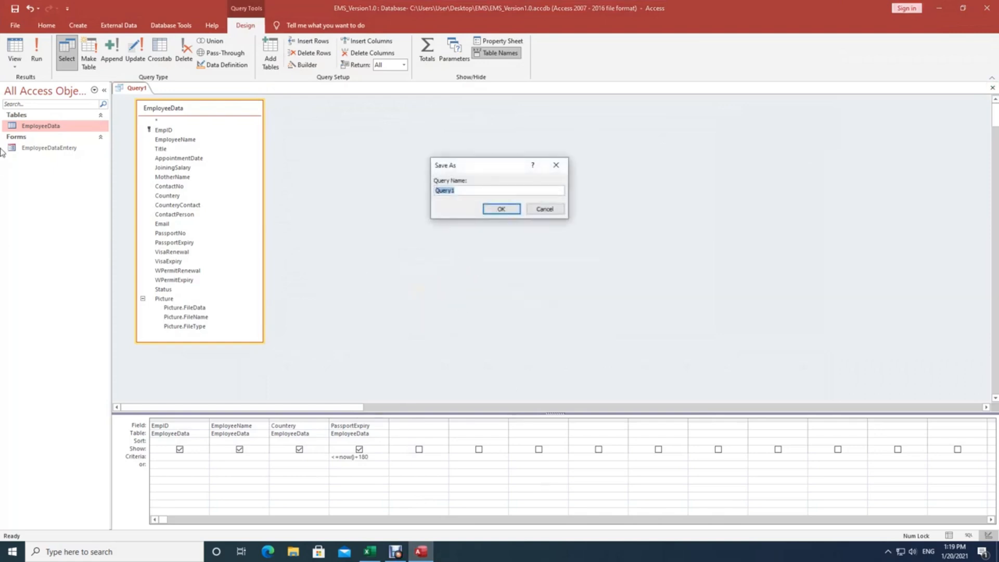
text(Passport_Expiry)
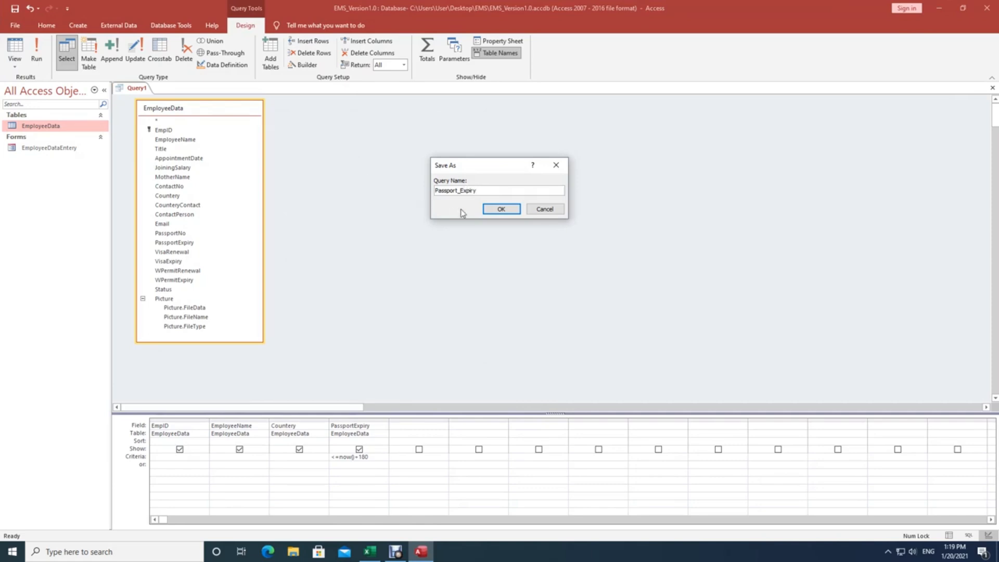
click(507, 213)
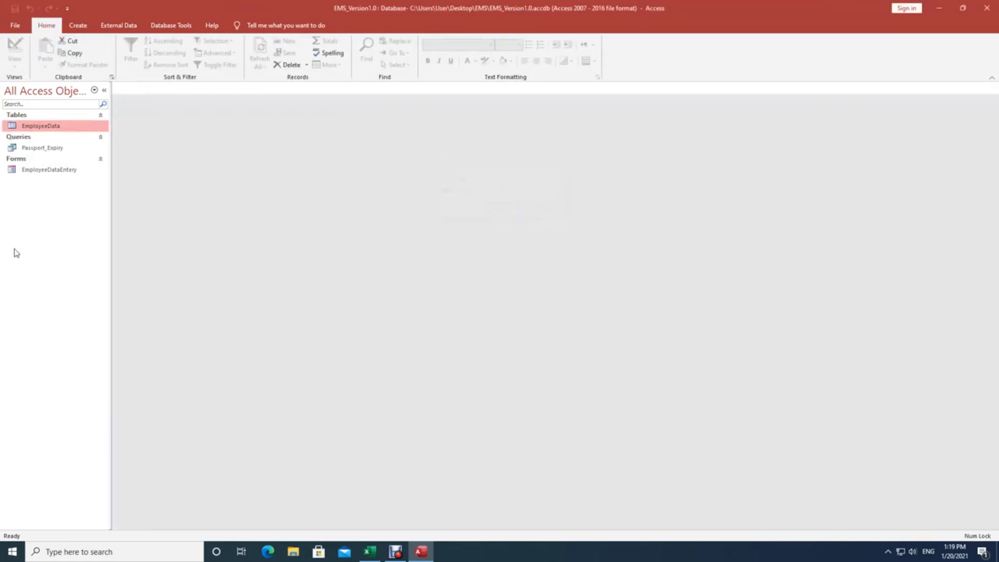
Open the saved Passport_Expiry query, step through its columns up to the passport expiry field, and close it
double_click(47, 149)
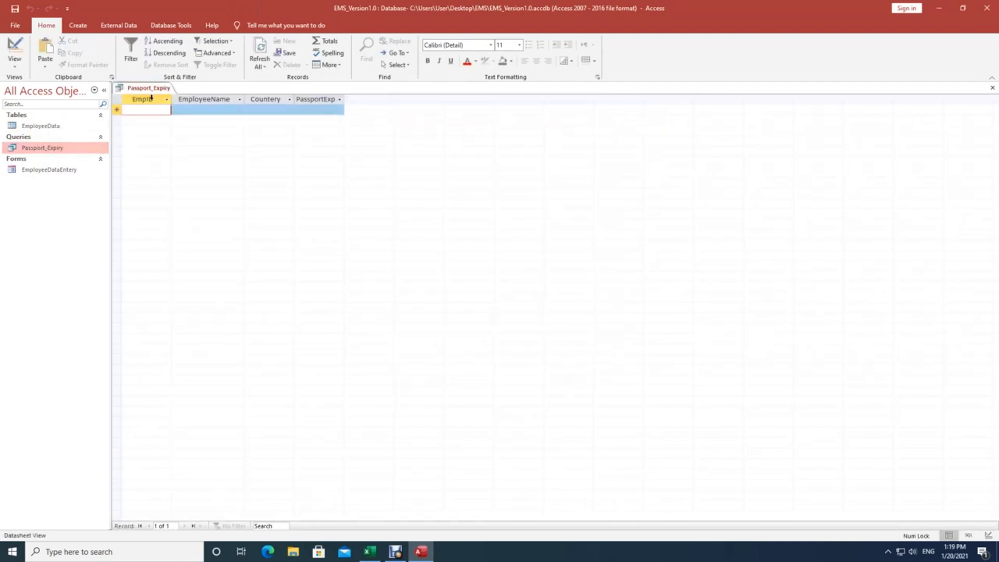
key(Tab)
key(Tab)
key(Tab)
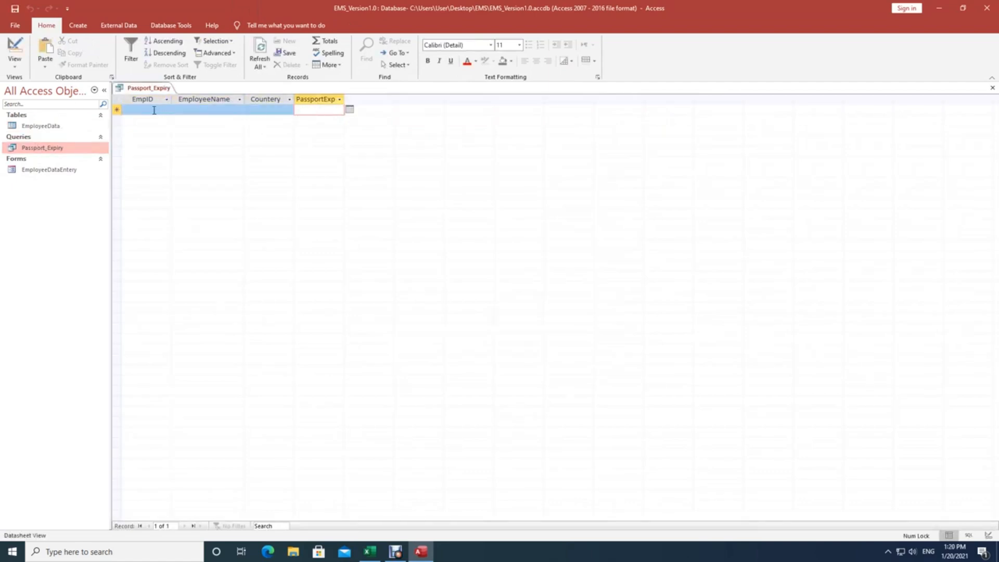
click(992, 87)
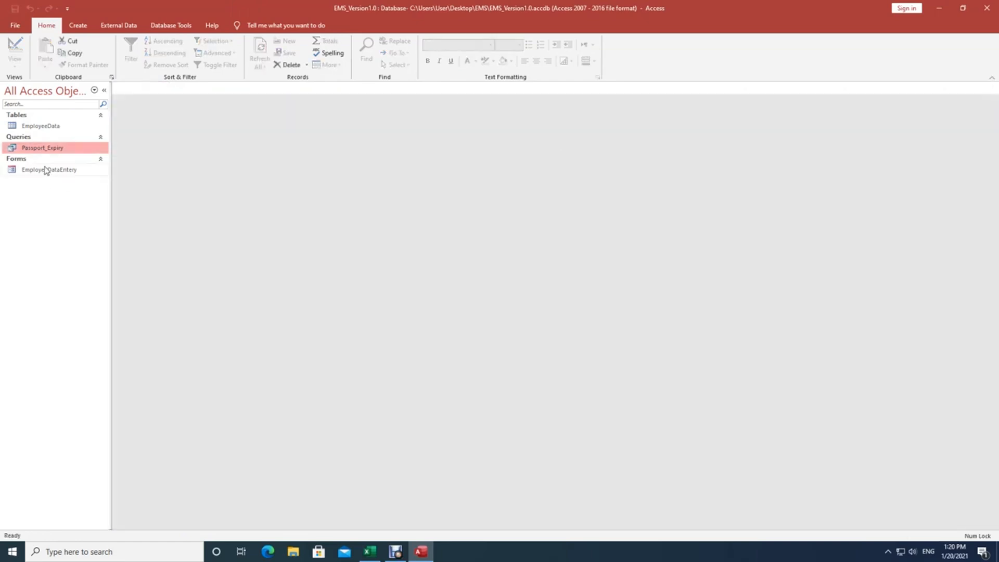
Start a new query design based on the EmployeeData table and enlarge its field list to show all fields
click(44, 127)
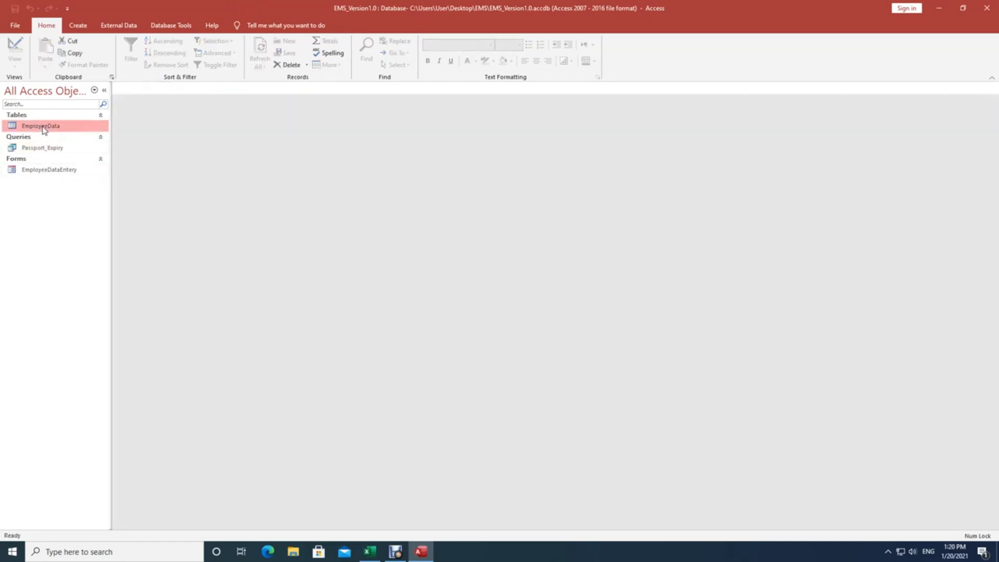
click(109, 26)
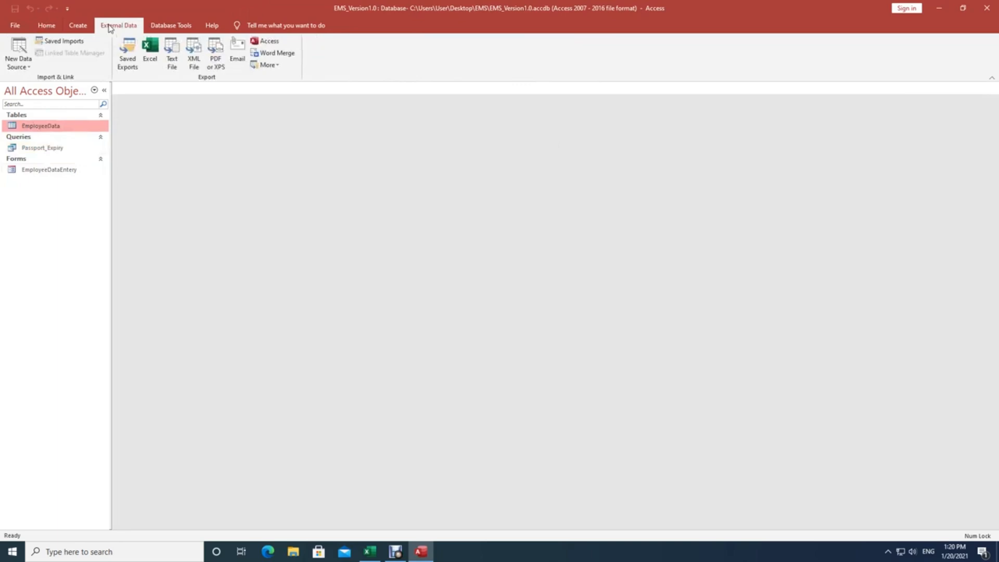
click(79, 26)
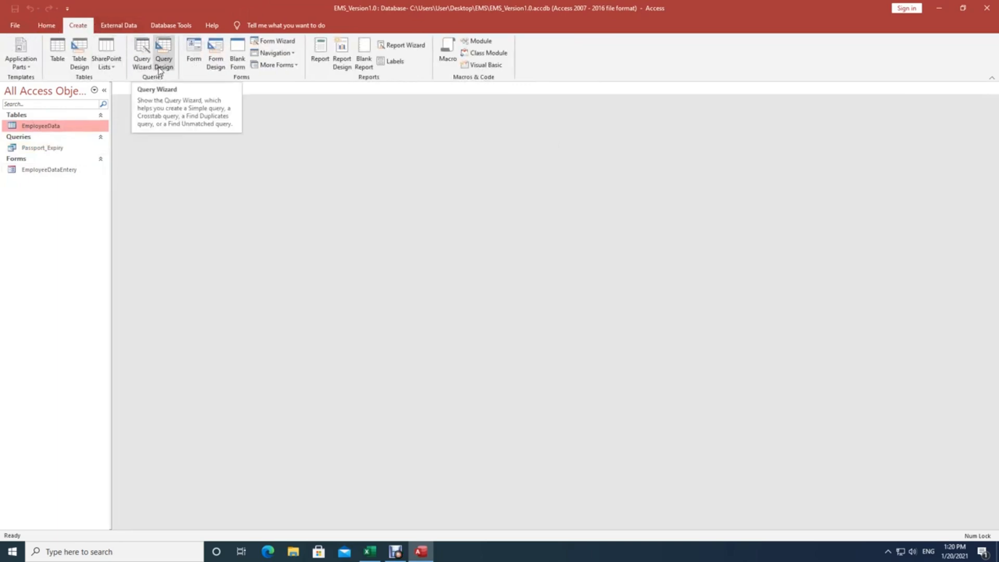
click(162, 57)
click(519, 527)
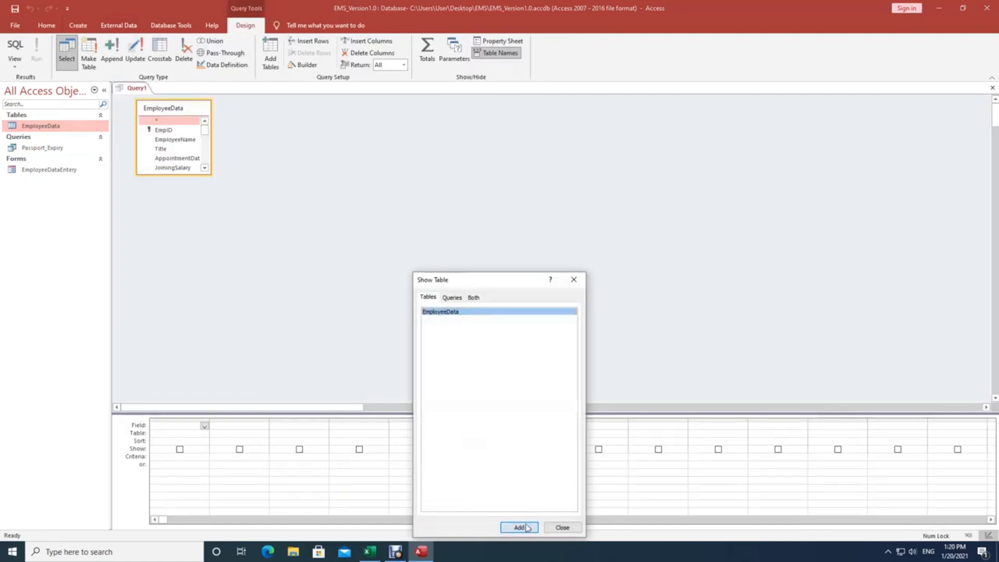
click(562, 527)
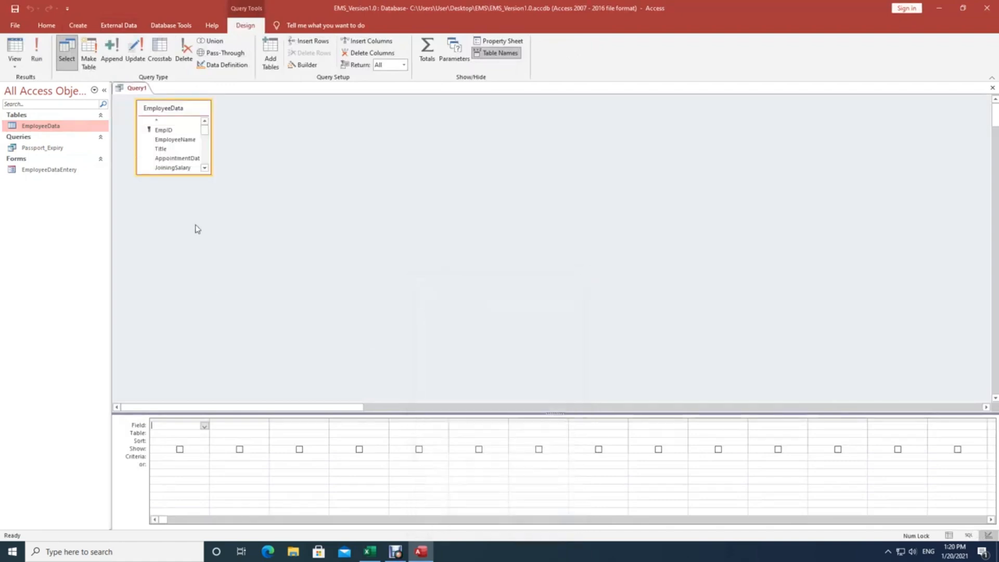
drag(211, 174, 265, 337)
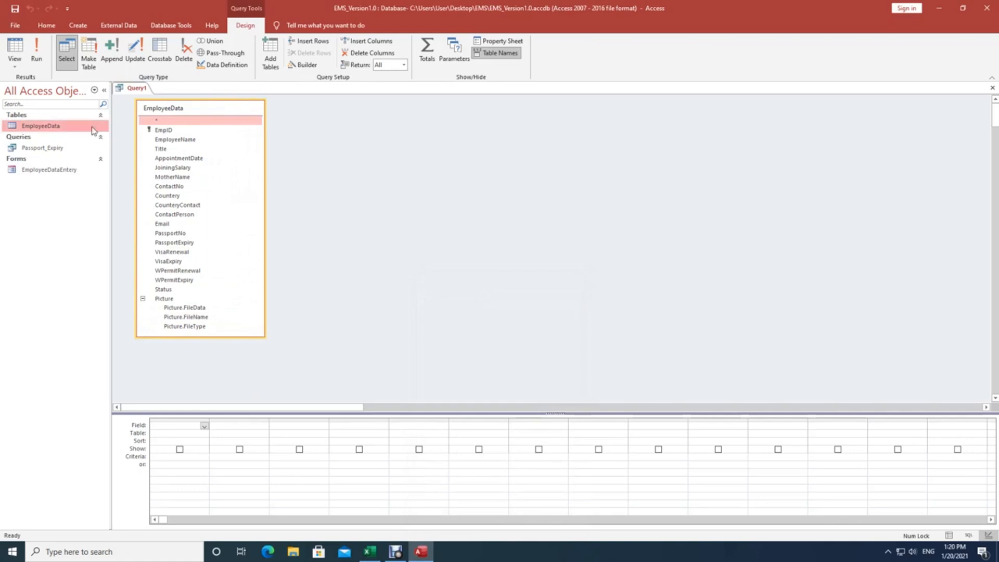
Add the EmpID, EmployeeName, Countery, VisaRenewal and VisaExpiry fields to the query's design grid
drag(159, 130, 190, 432)
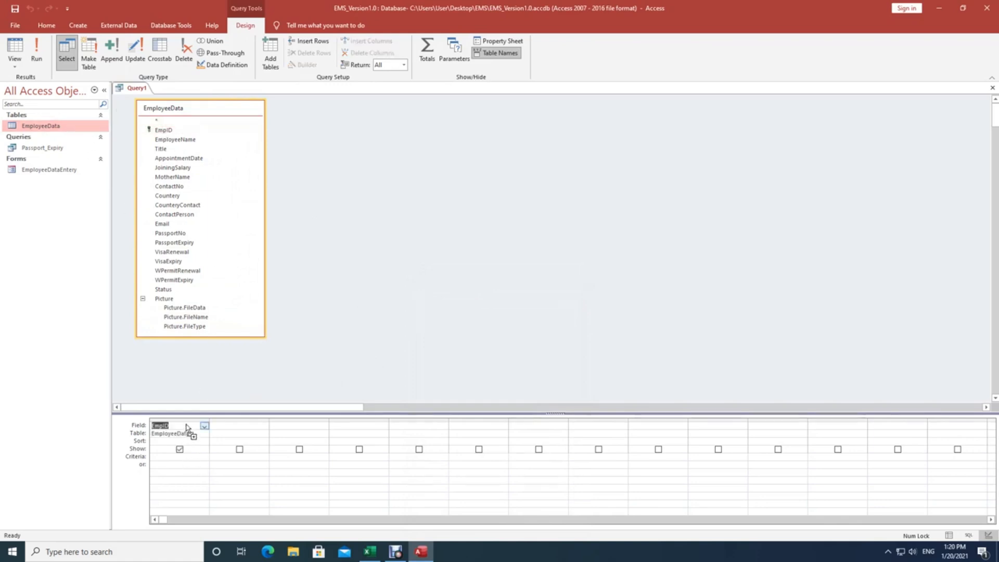
drag(174, 144, 231, 434)
drag(177, 196, 292, 427)
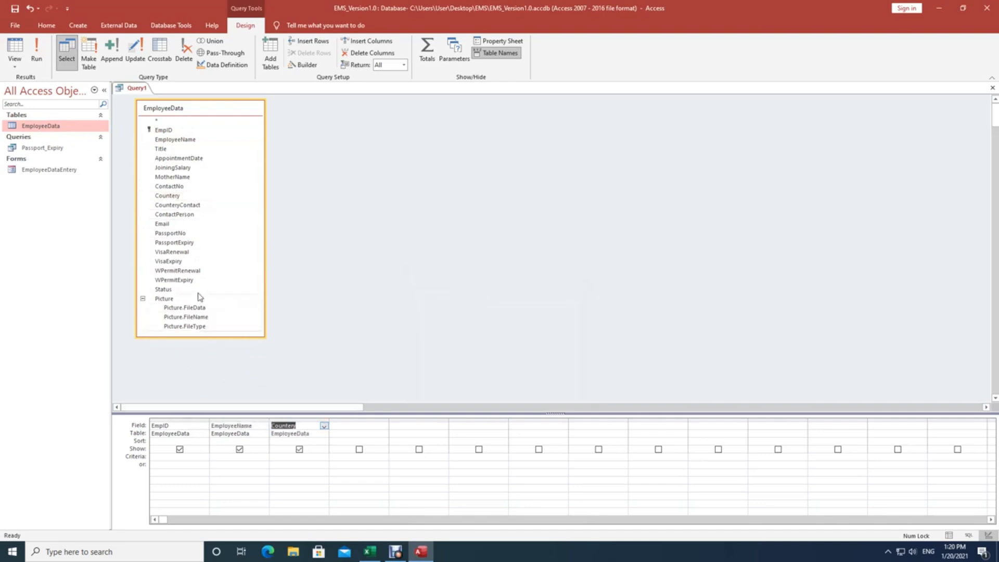
click(177, 253)
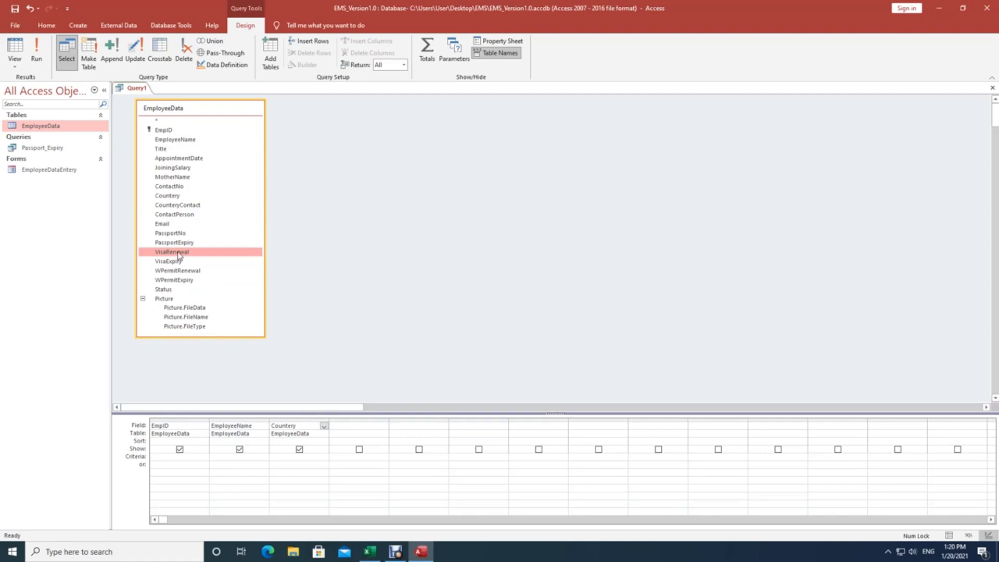
drag(178, 255, 348, 430)
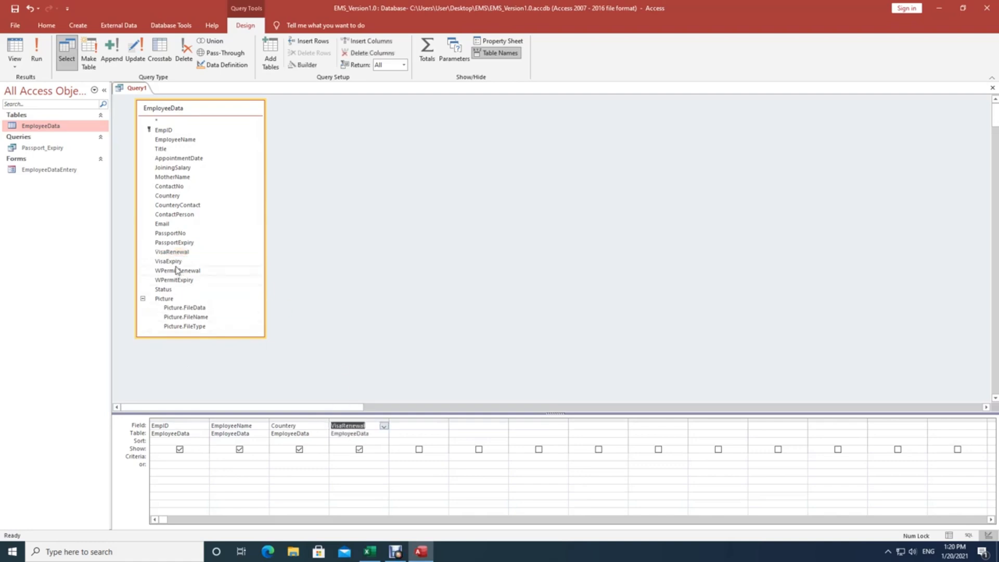
drag(177, 262, 415, 426)
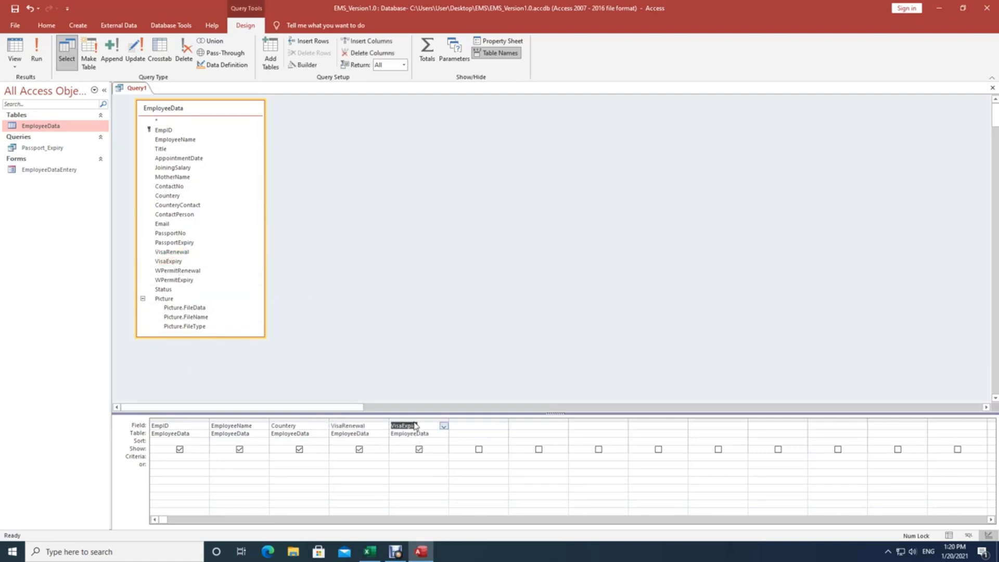
Set the VisaExpiry criterion to <=now()+30 and close the query, saving it as Visa_Expiry
click(411, 457)
text(<=nowow)
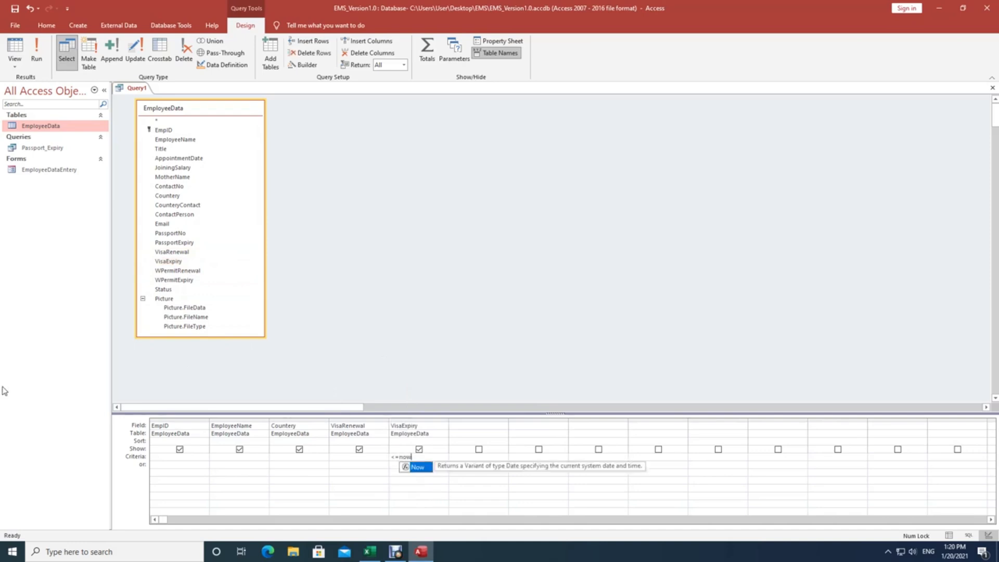
text(()+30)
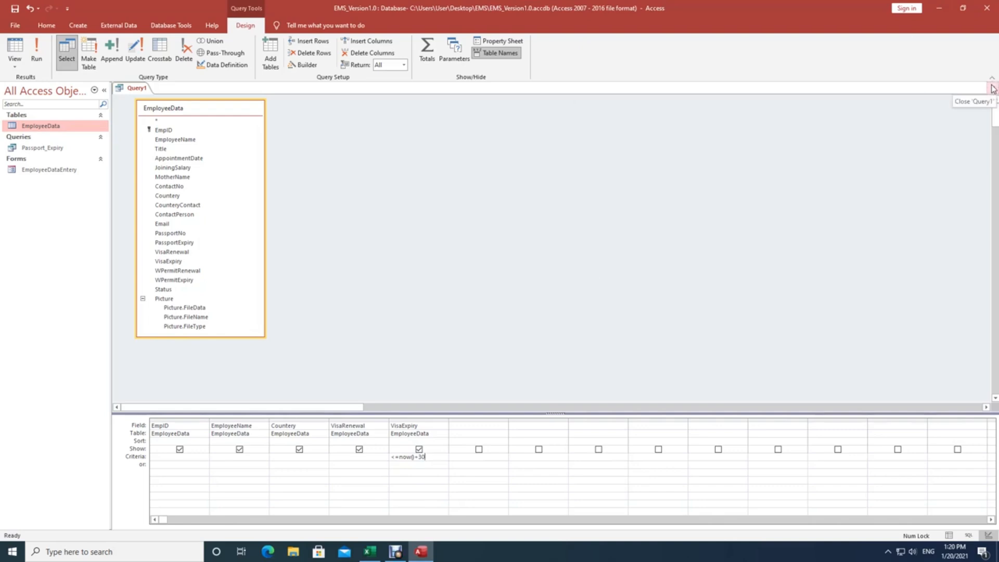
click(461, 305)
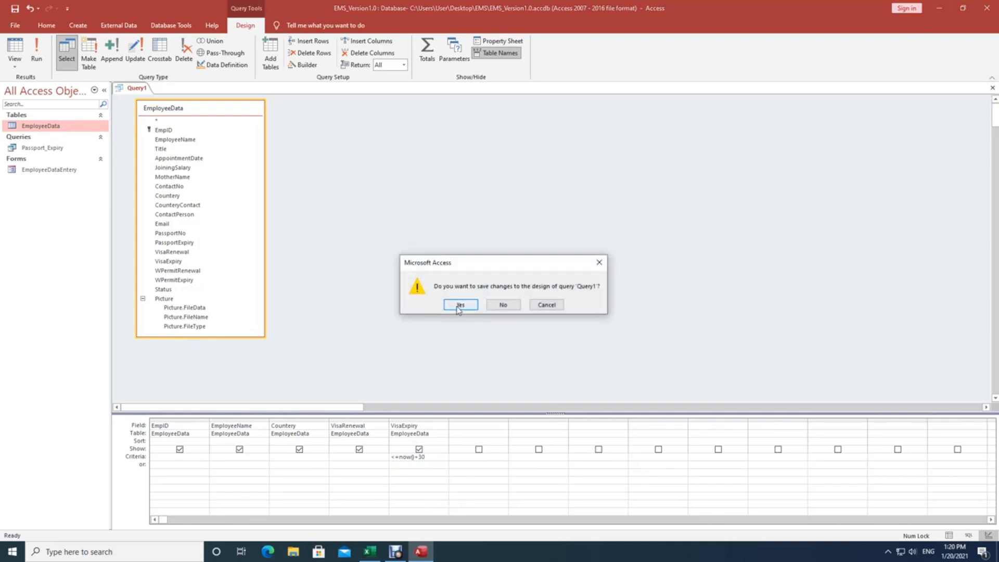
text(Visa_Expiry)
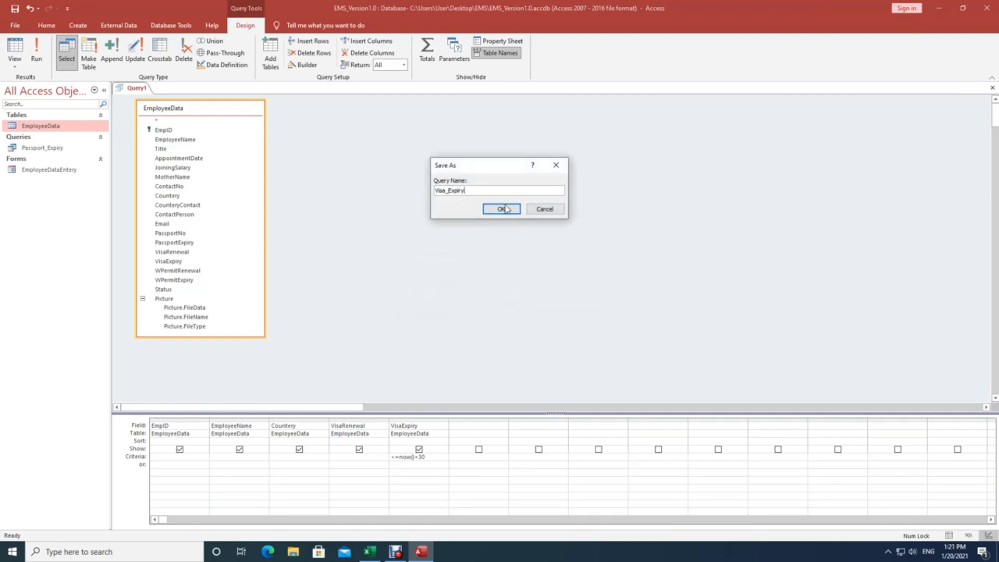
click(502, 209)
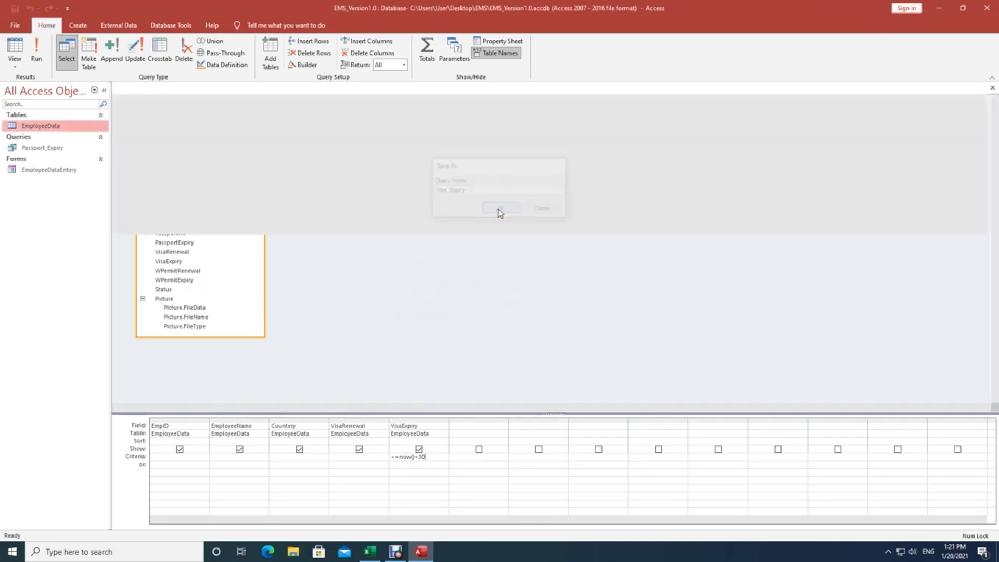
Create another query design with the EmployeeData table for the work permit check and expand its field list
click(78, 25)
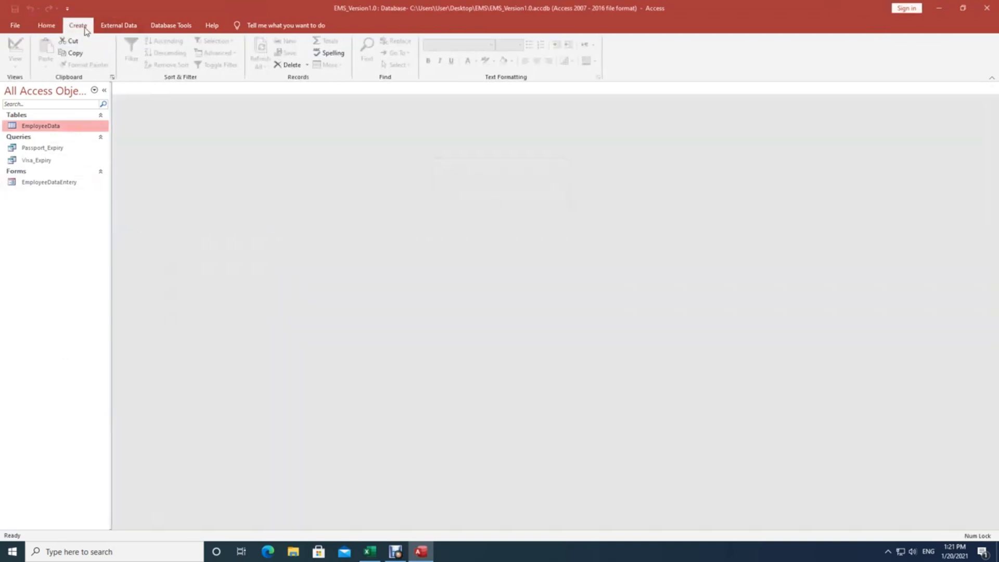
click(161, 50)
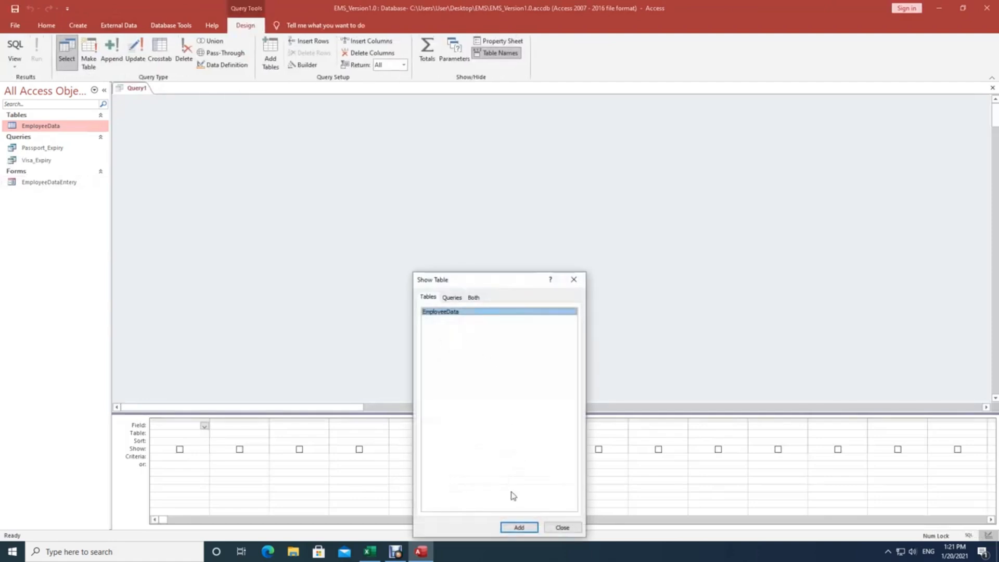
click(518, 525)
click(557, 528)
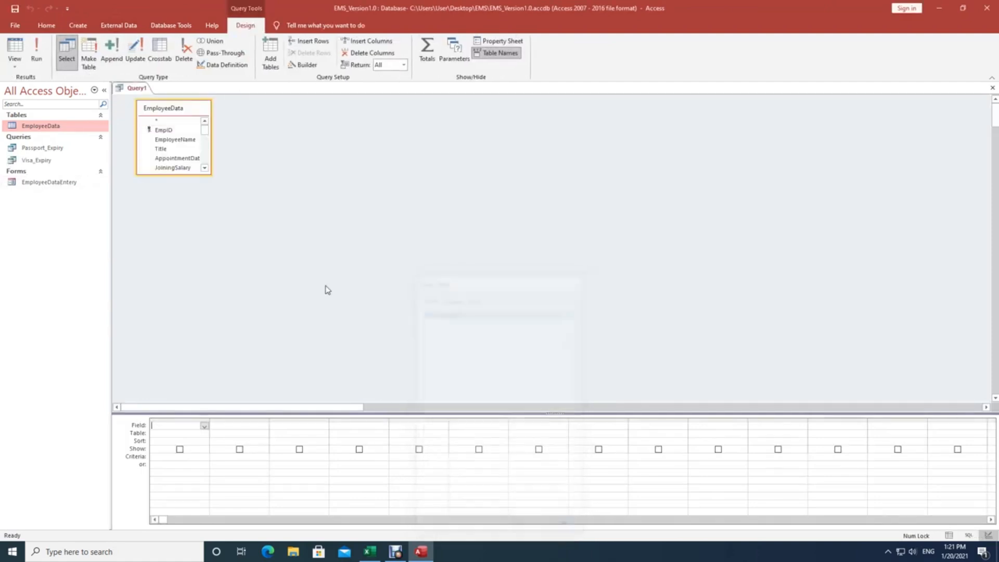
drag(212, 176, 328, 361)
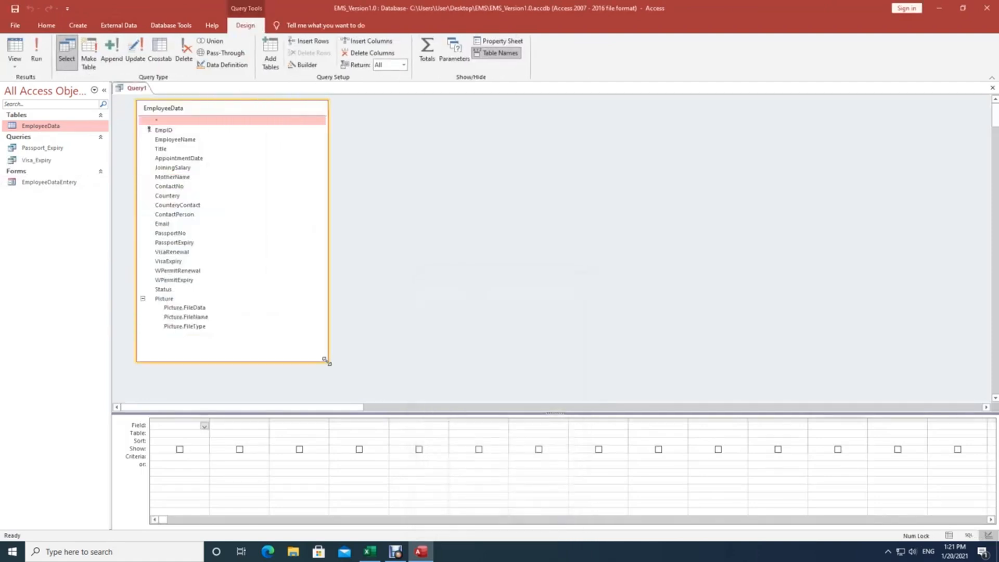
Add the EmpID, EmployeeName, Countery, WPermitRenewal and WPermitExpiry fields to the query's design grid
drag(163, 130, 198, 426)
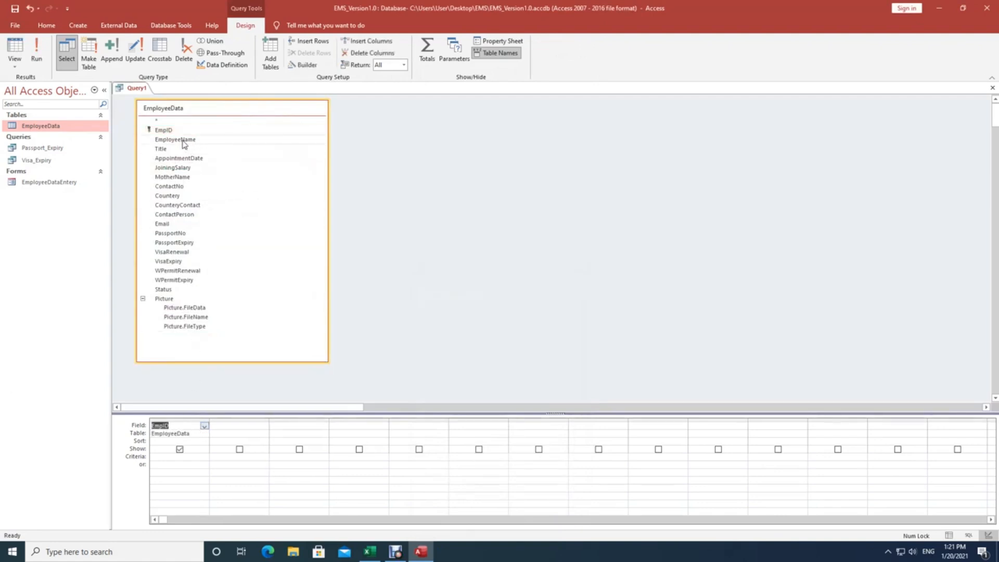
drag(183, 140, 241, 427)
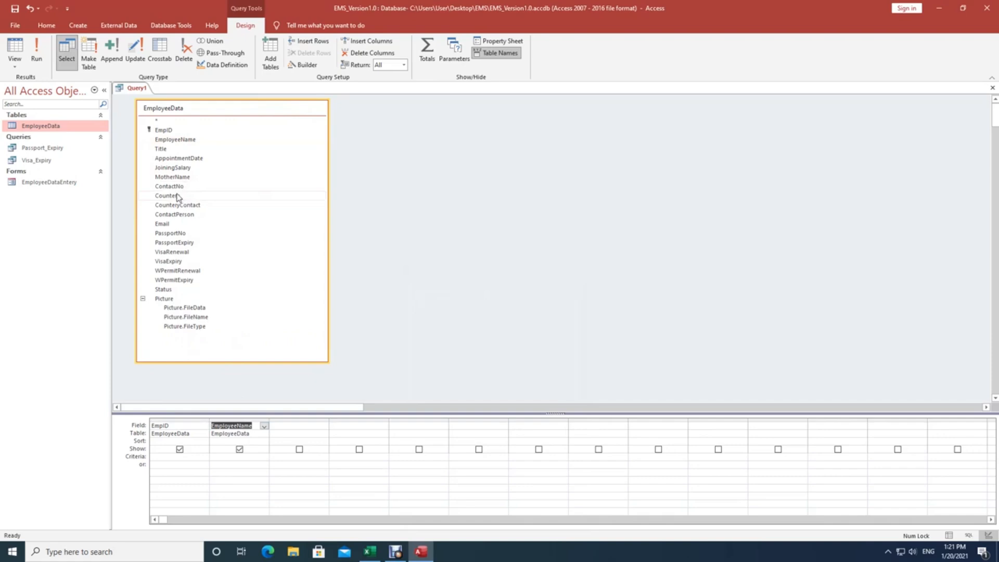
drag(181, 197, 302, 429)
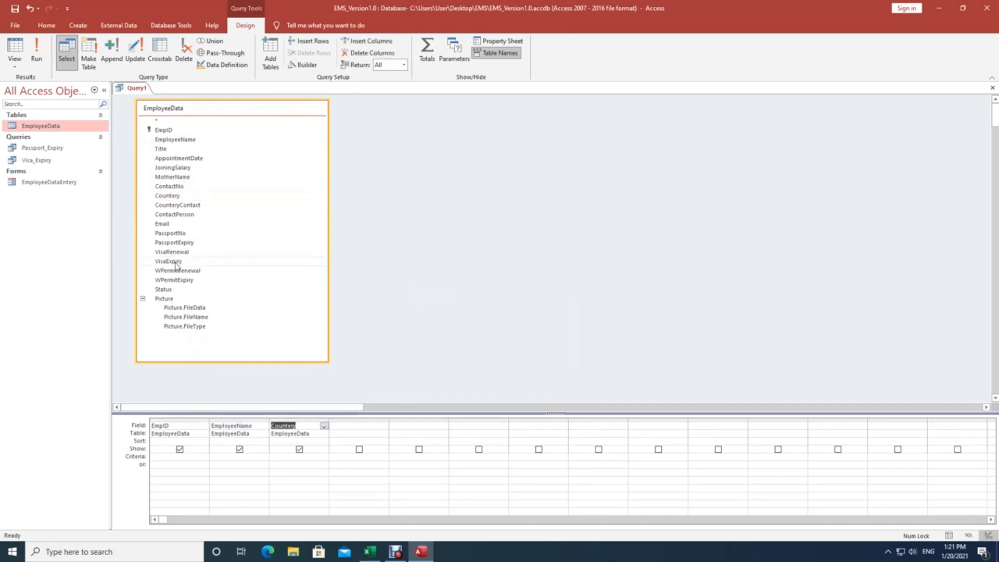
drag(177, 270, 351, 438)
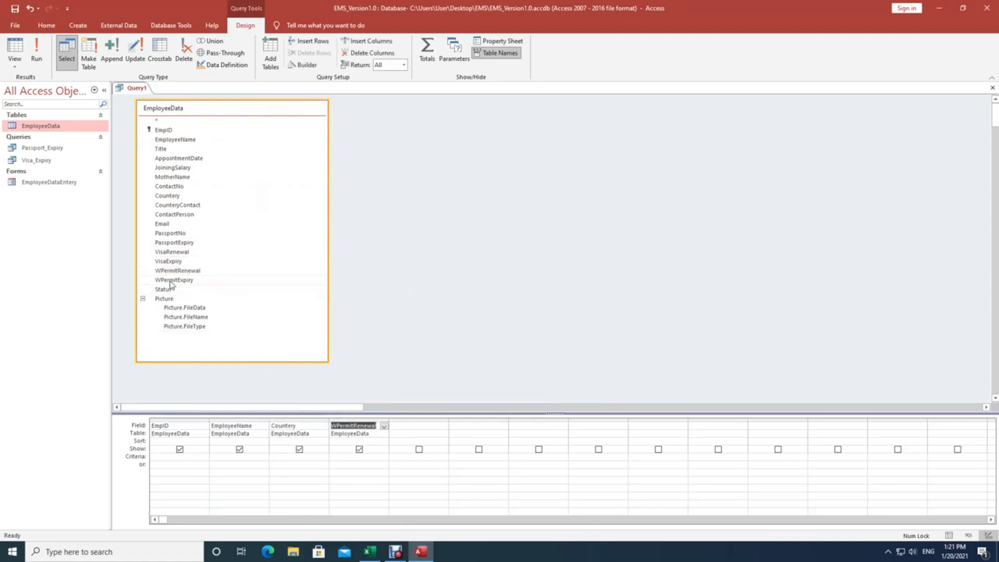
drag(171, 282, 413, 431)
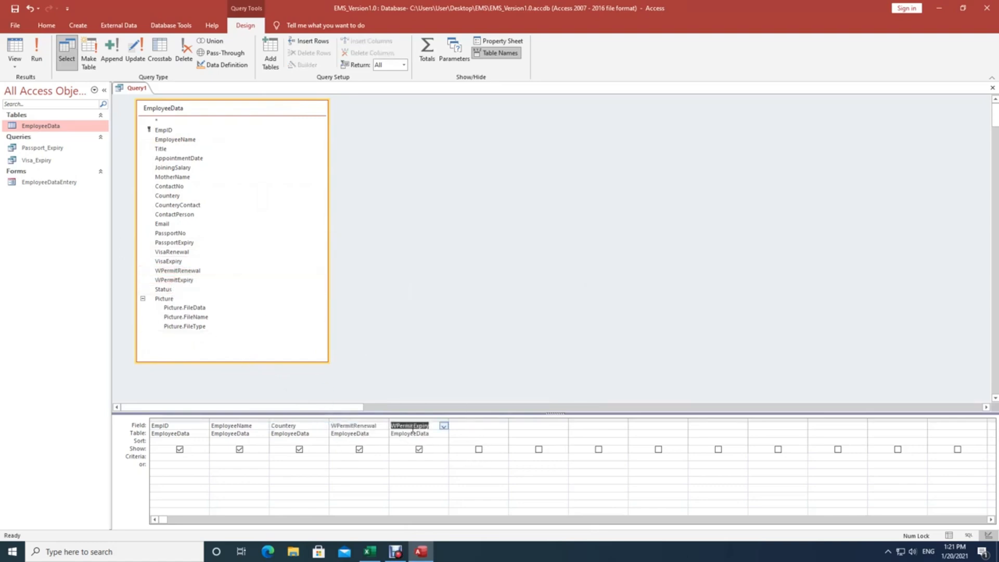
Set the WPermitExpiry criterion to <=Now()+30 and close the query, saving it as WorkPermit_Expiry
click(407, 456)
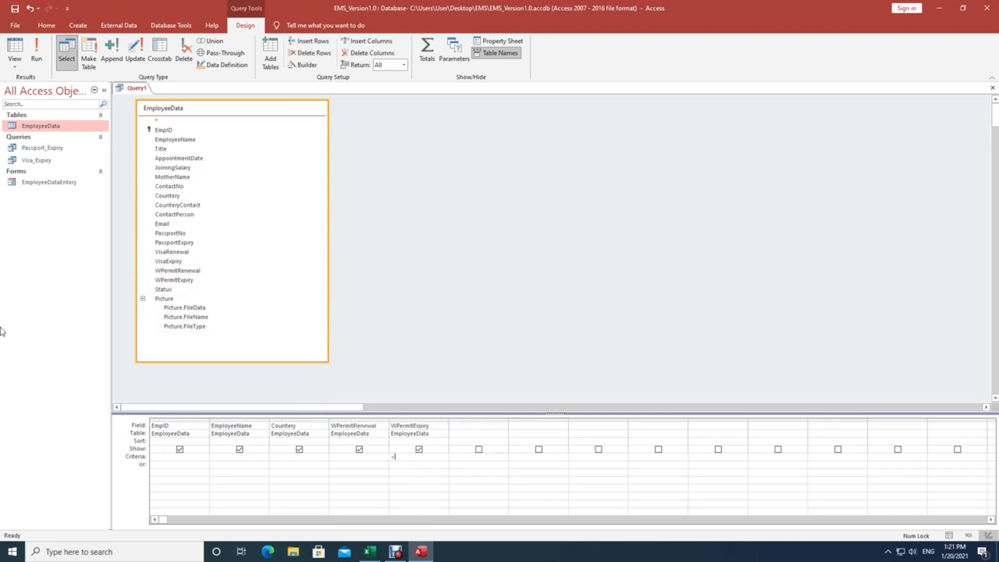
text(<=Now)
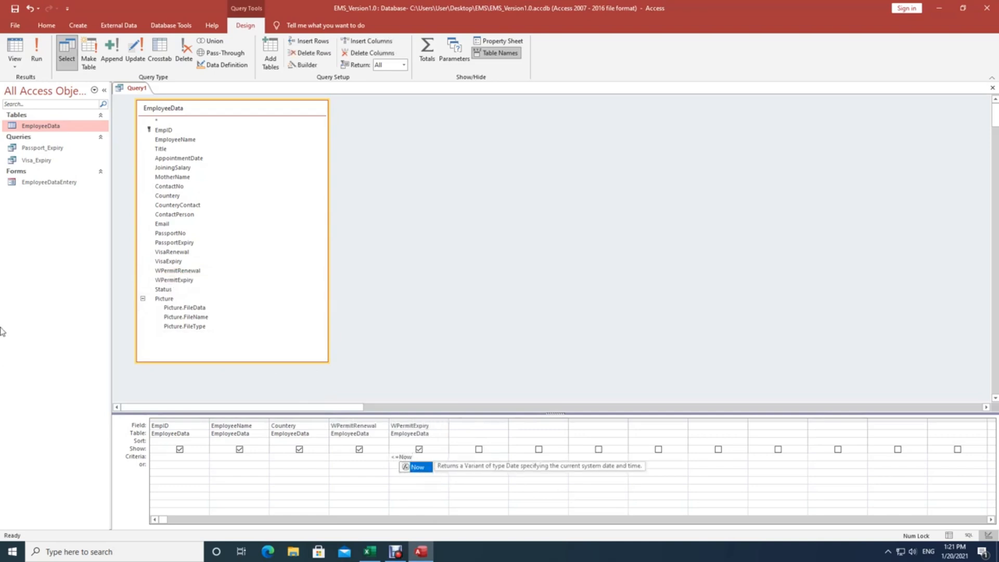
text(()+30)
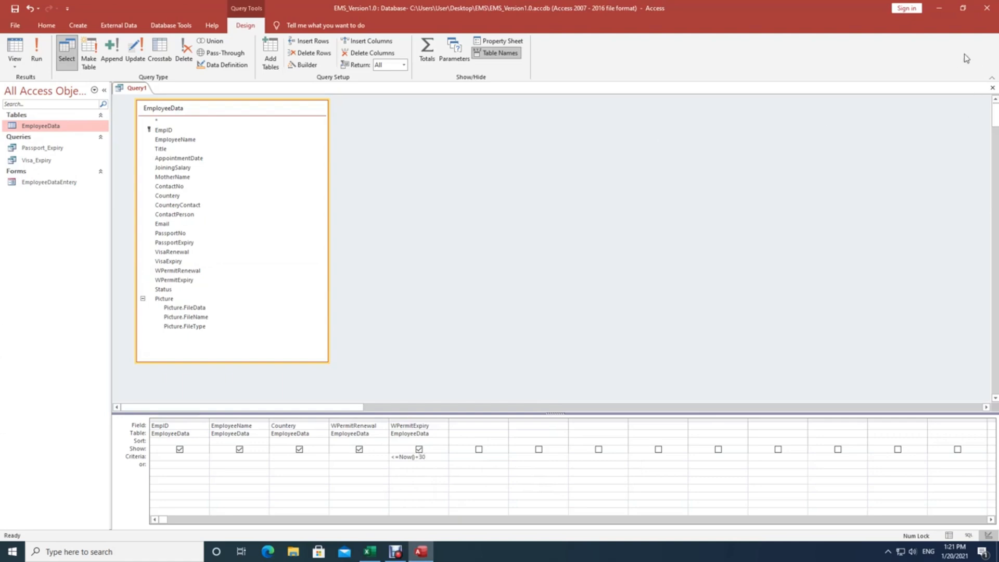
click(992, 88)
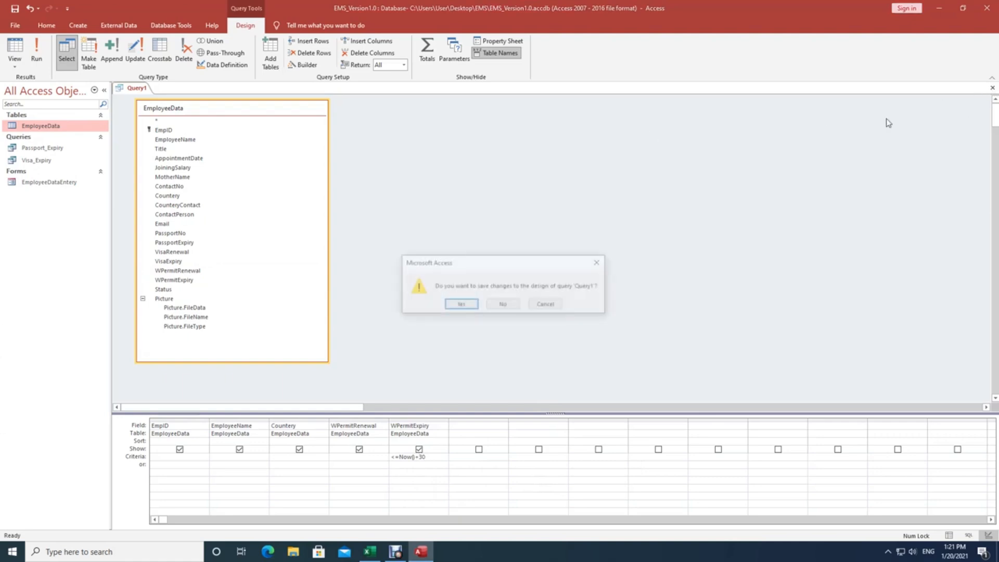
click(462, 305)
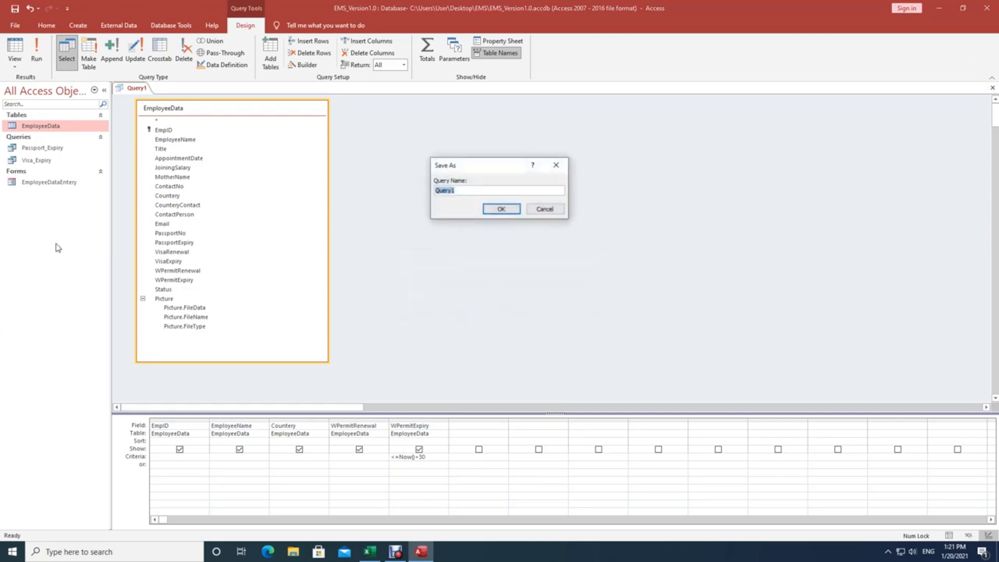
text(WorkPermit_Expir)
click(509, 213)
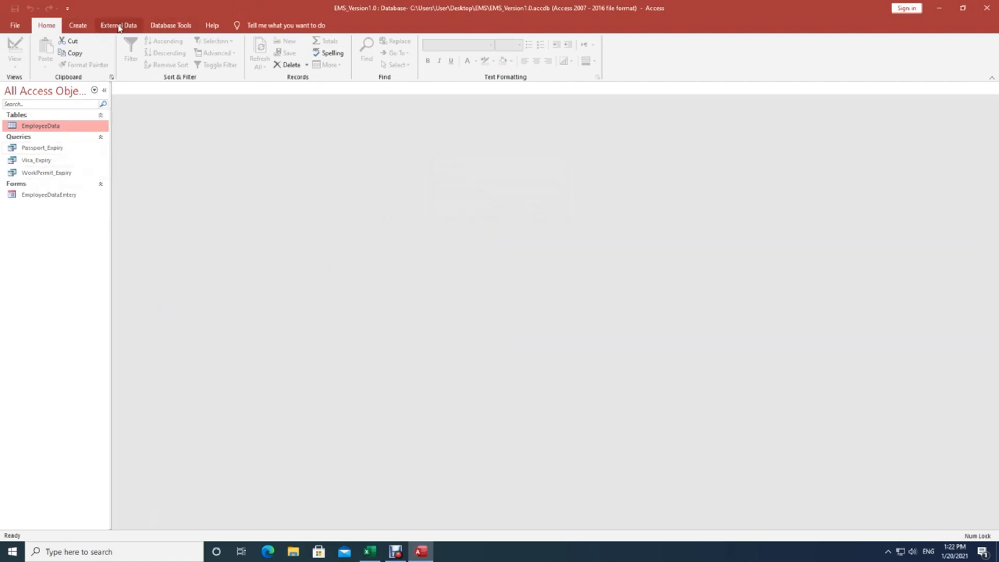
click(82, 26)
click(165, 68)
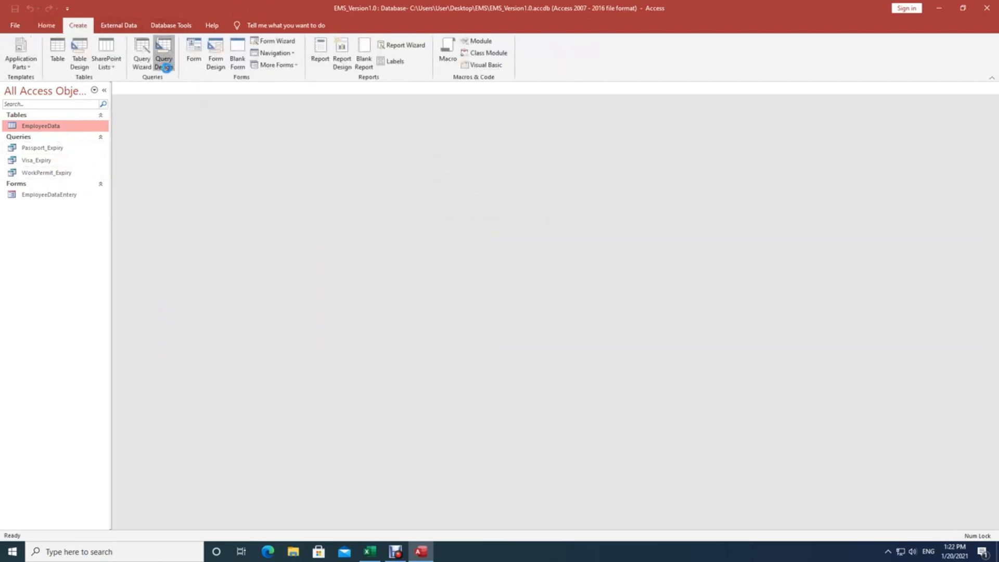
click(518, 527)
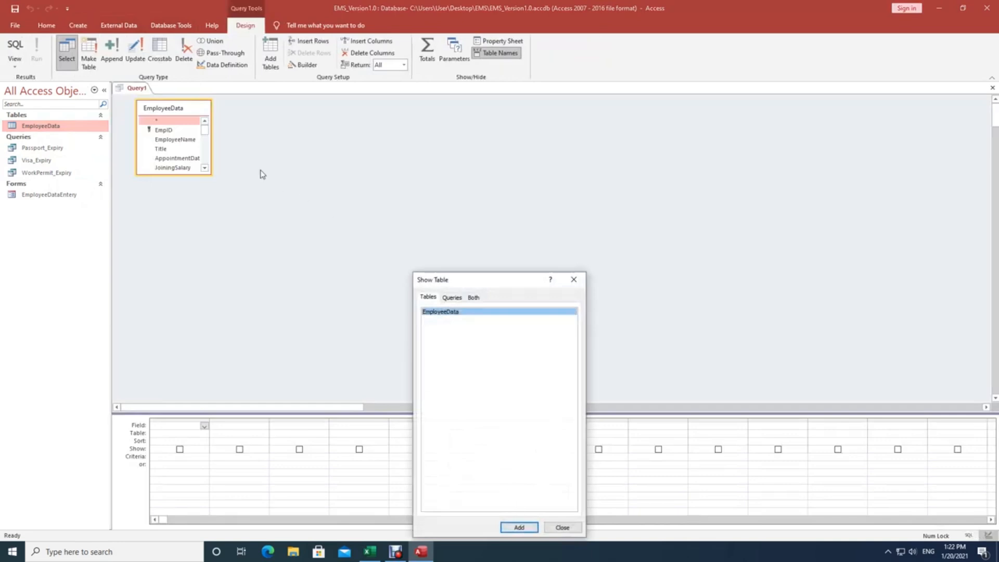
click(562, 527)
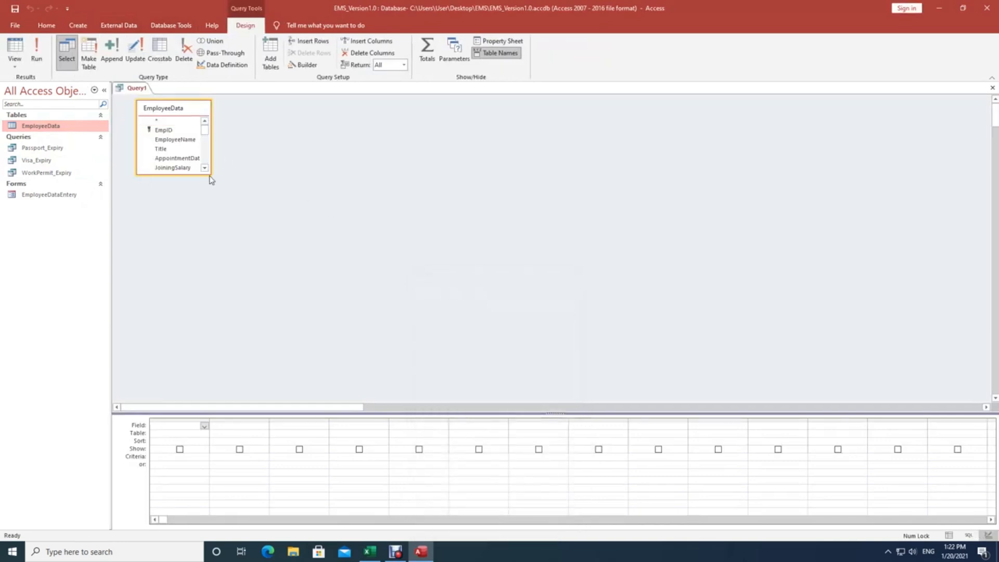
drag(211, 176, 281, 332)
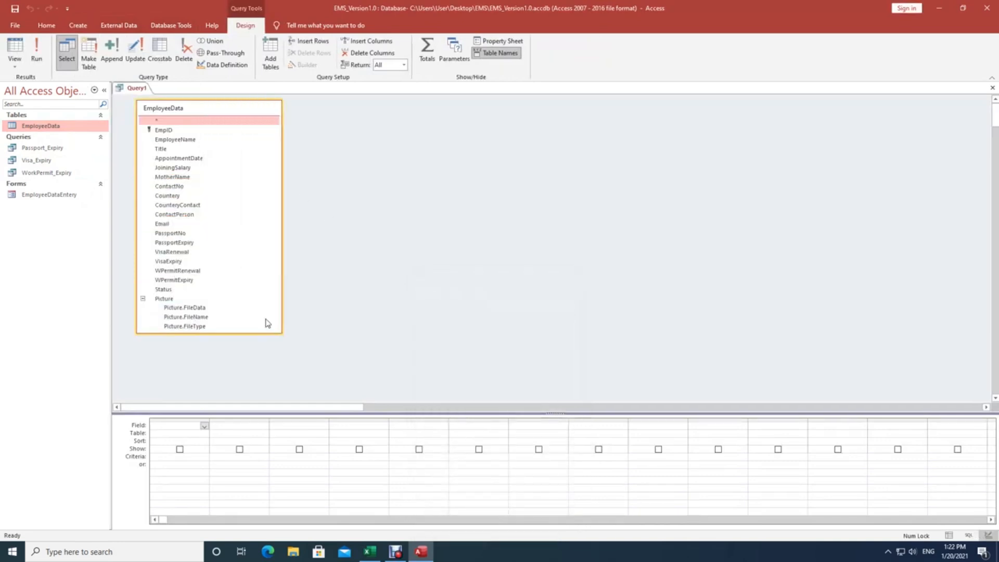
drag(169, 133, 189, 427)
drag(168, 141, 263, 426)
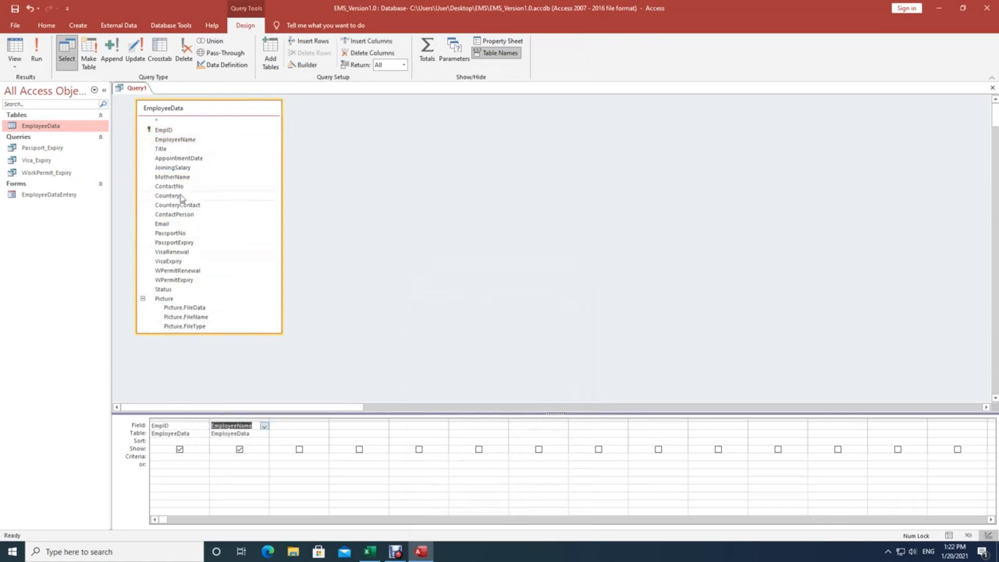
drag(181, 198, 291, 428)
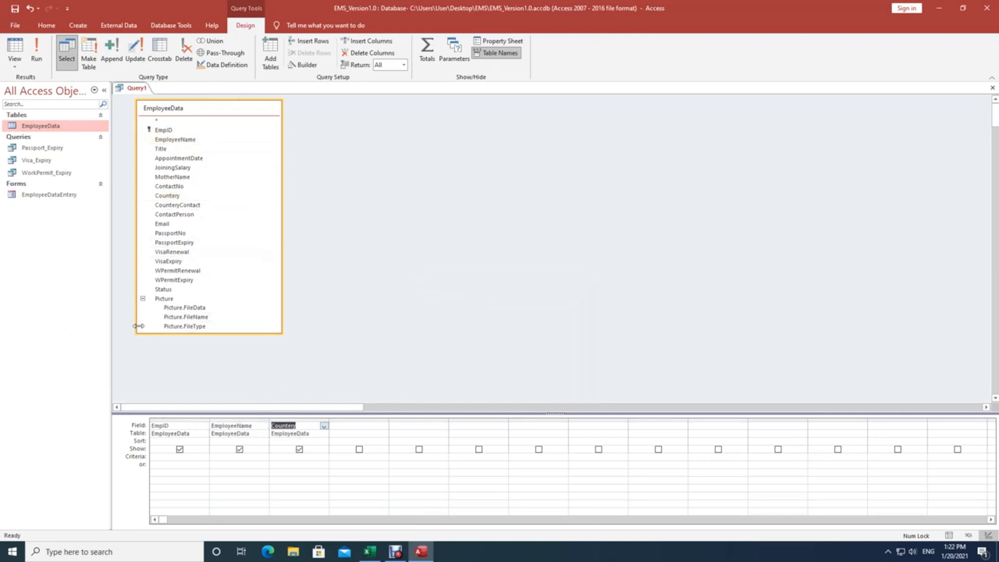
drag(182, 245, 367, 435)
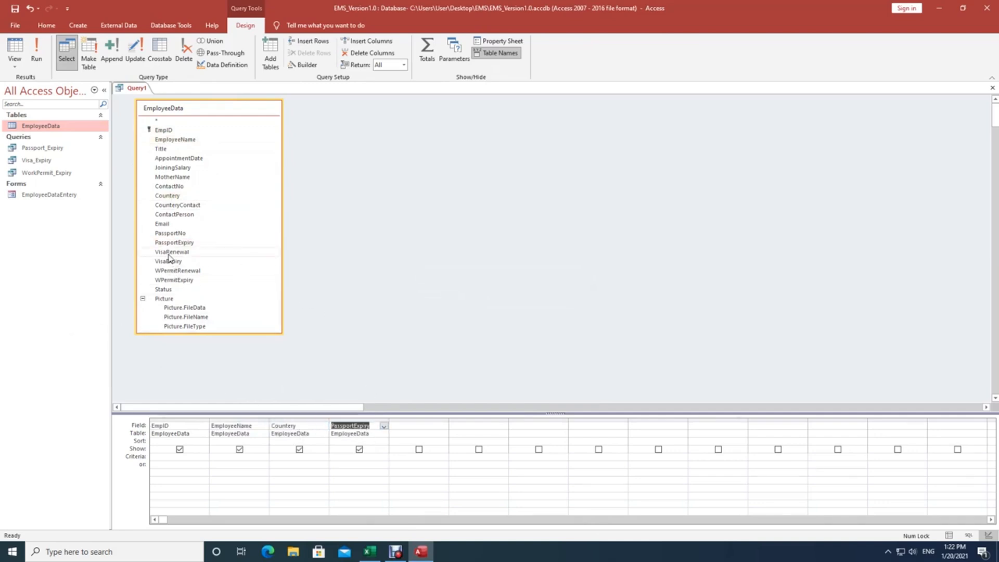
click(443, 178)
click(992, 87)
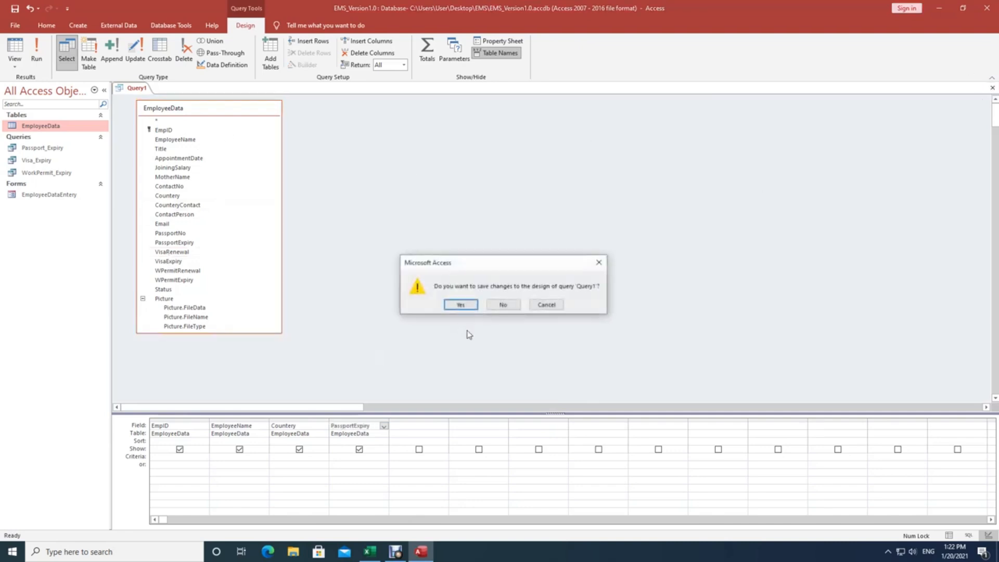
click(502, 304)
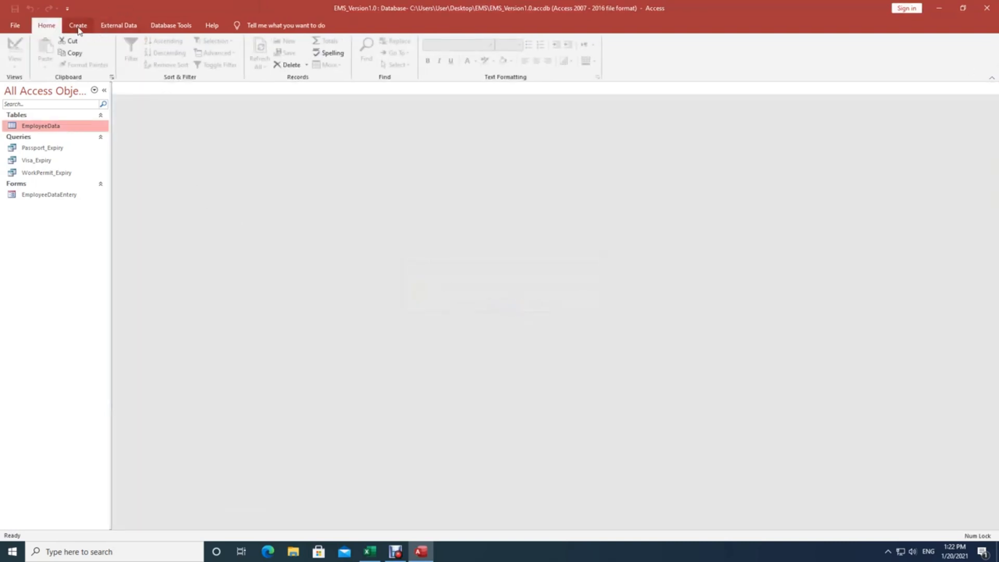
Create a query design with the Passport_Expiry, Visa_Expiry and WorkPermit_Expiry queries and join them on EmpID
click(79, 27)
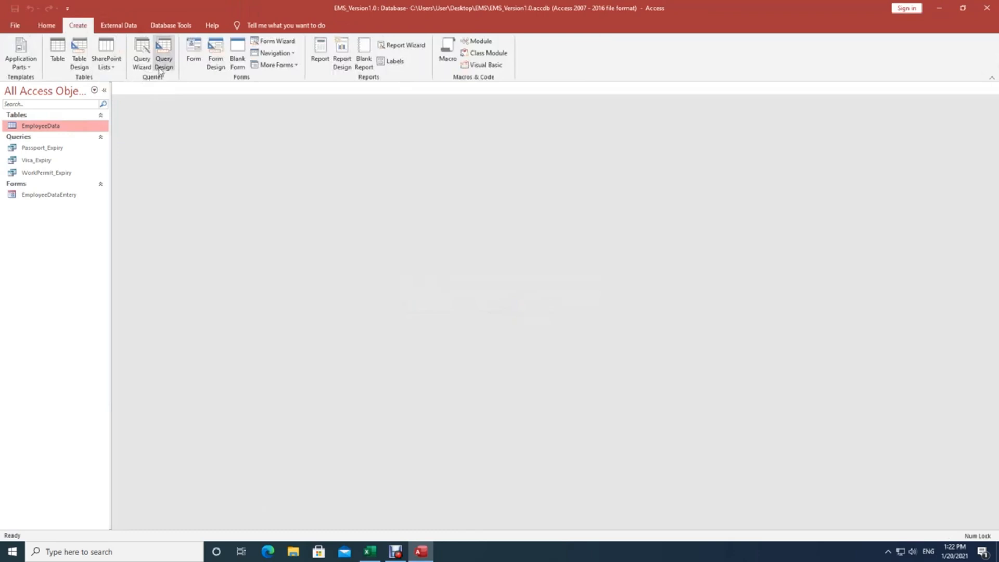
click(163, 49)
click(452, 297)
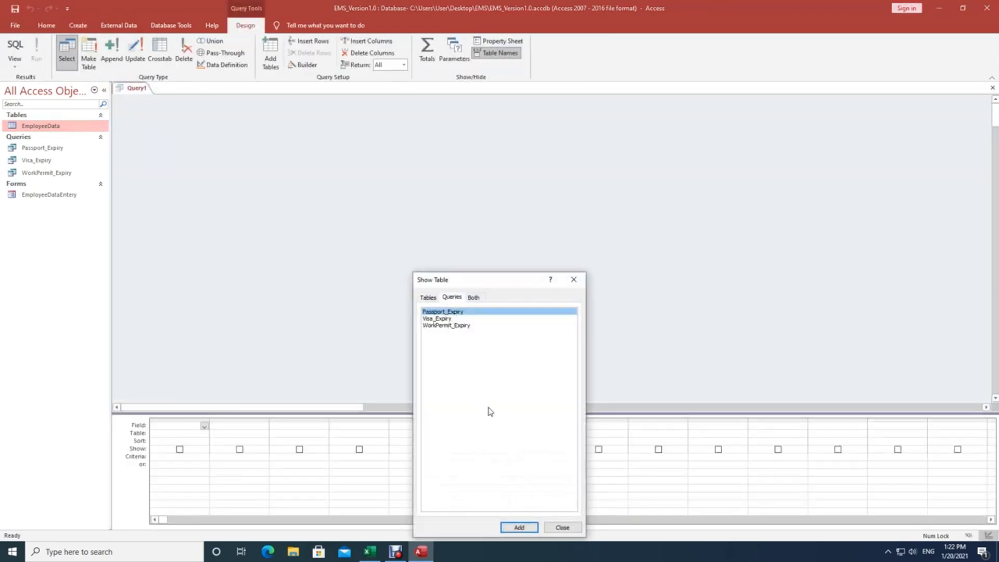
click(518, 527)
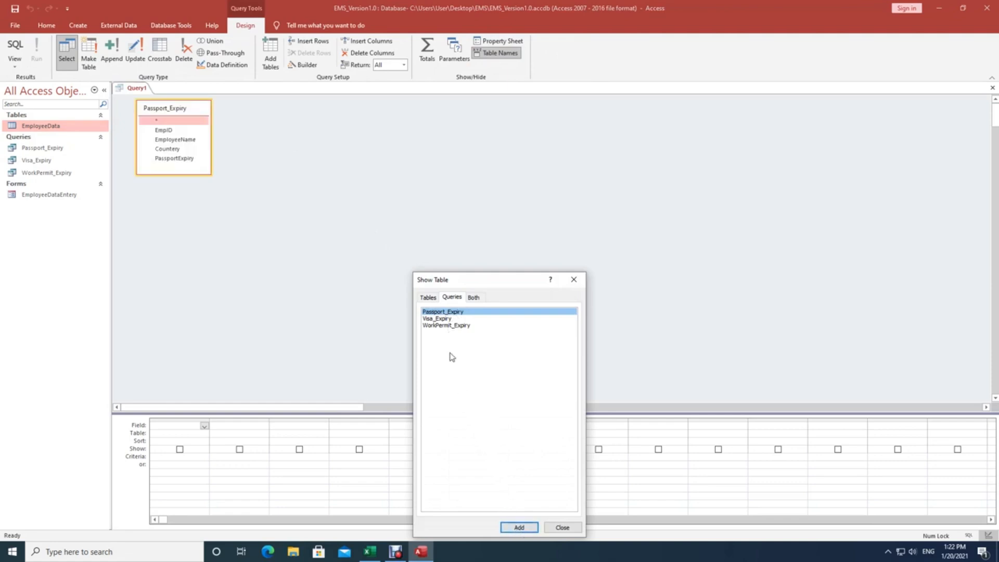
click(446, 319)
click(528, 528)
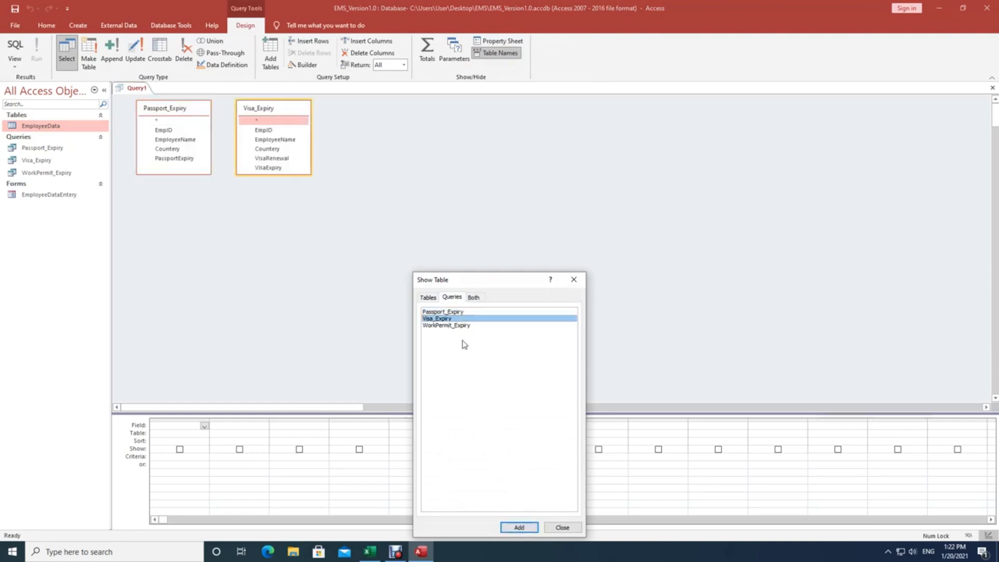
click(460, 326)
click(532, 529)
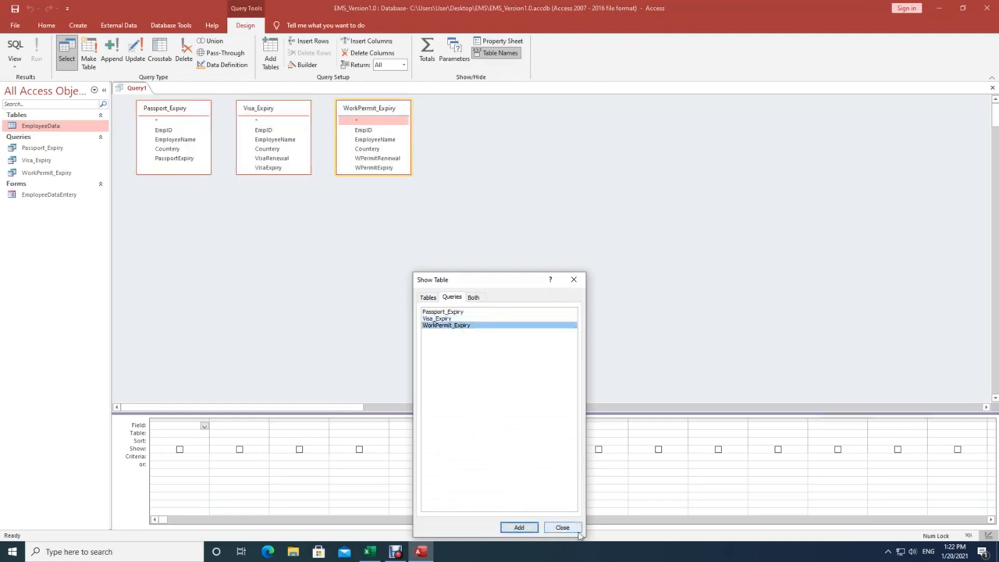
click(562, 527)
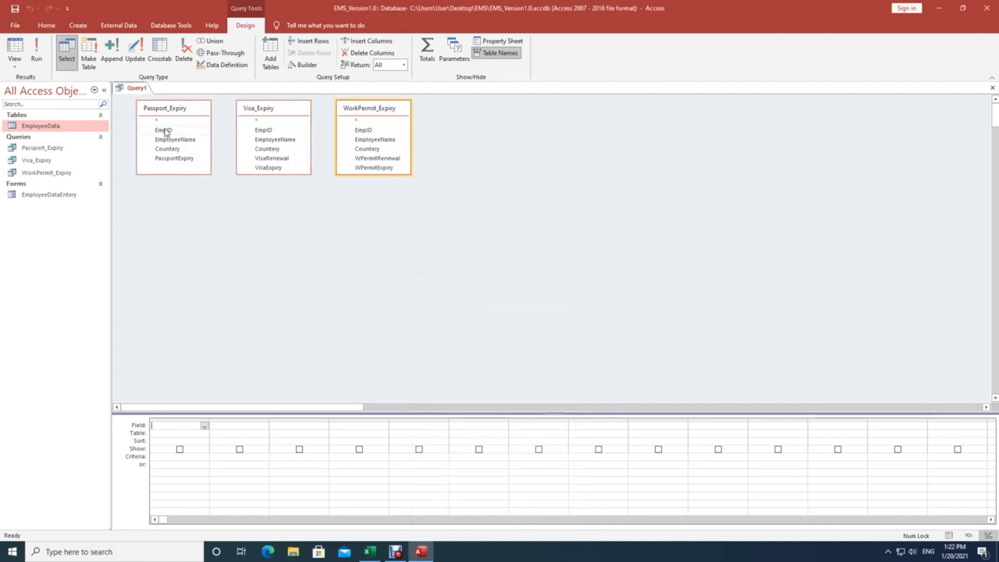
drag(165, 131, 364, 135)
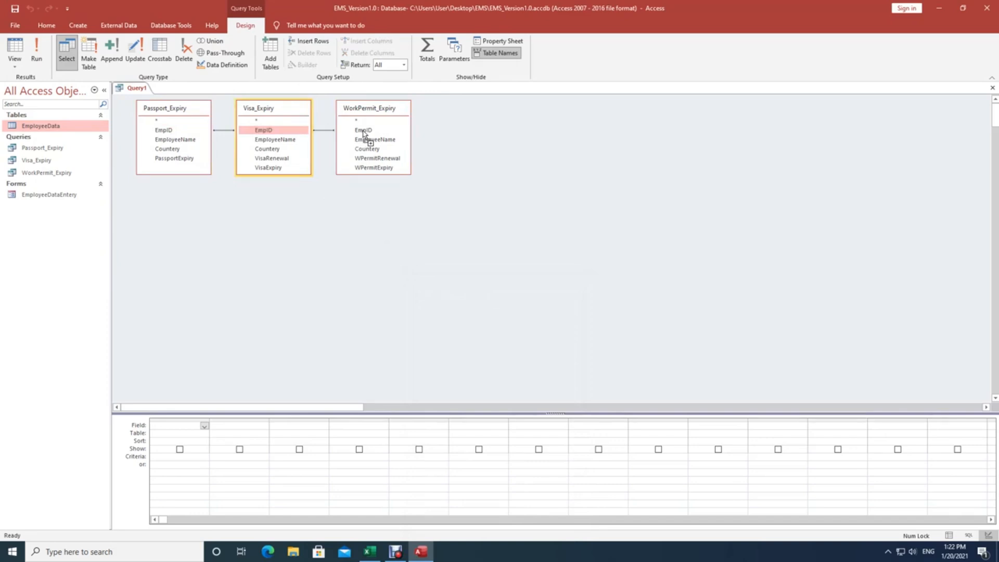
Add EmpID, EmployeeName, Countery and PassportExpiry from Passport_Expiry, VisaExpiry from Visa_Expiry and WPermitExpiry from WorkPermit_Expiry to the design grid
click(165, 131)
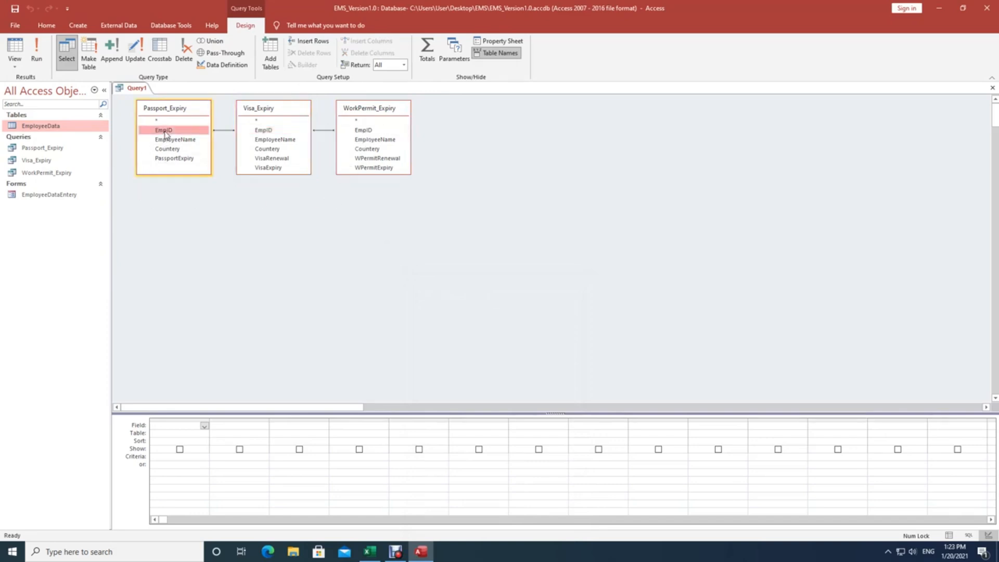
drag(165, 132, 183, 425)
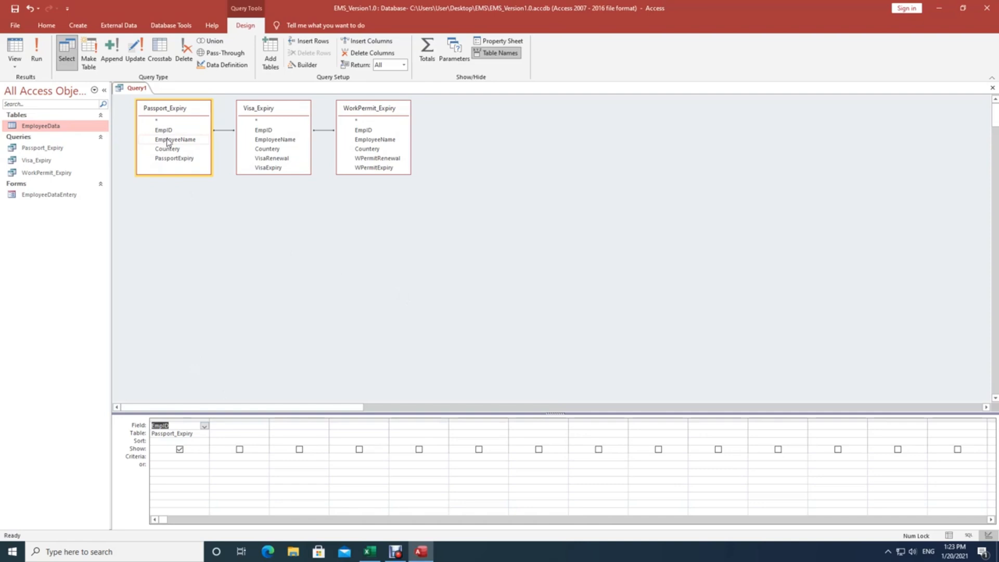
drag(168, 141, 247, 432)
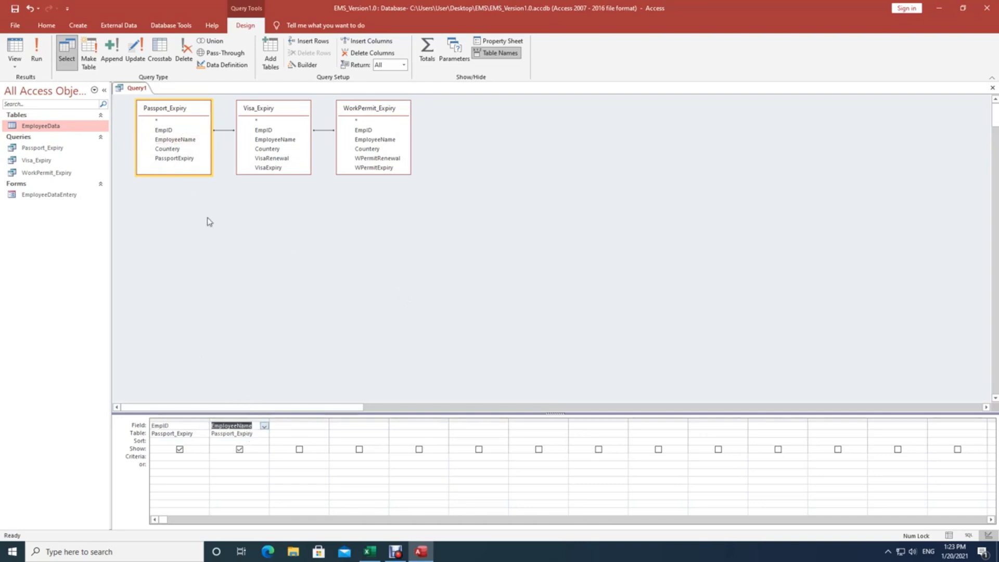
drag(173, 151, 296, 435)
drag(173, 157, 352, 429)
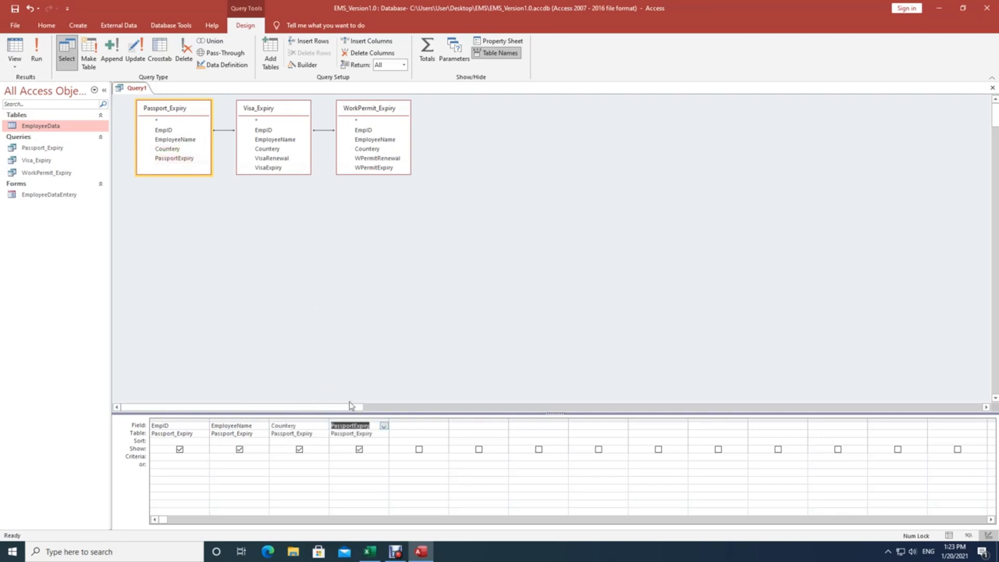
drag(272, 168, 427, 432)
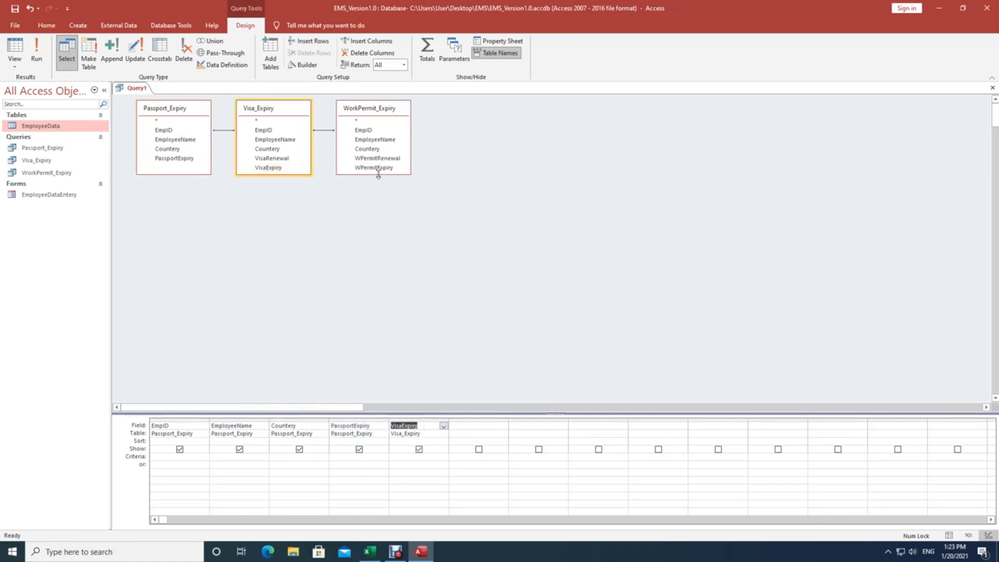
drag(378, 171, 470, 428)
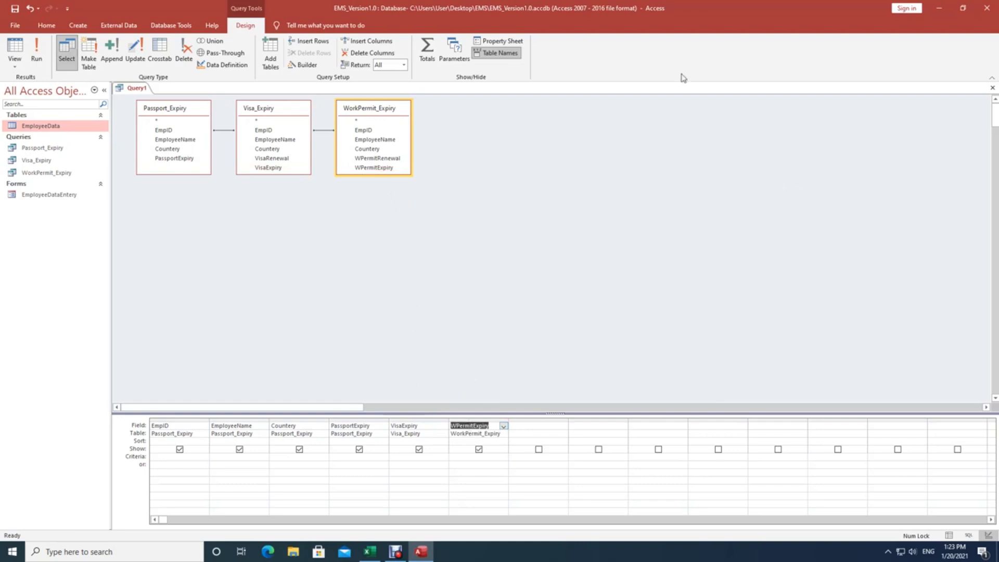
Close the combined expiry query, saving it as Expiry_Summery
click(991, 87)
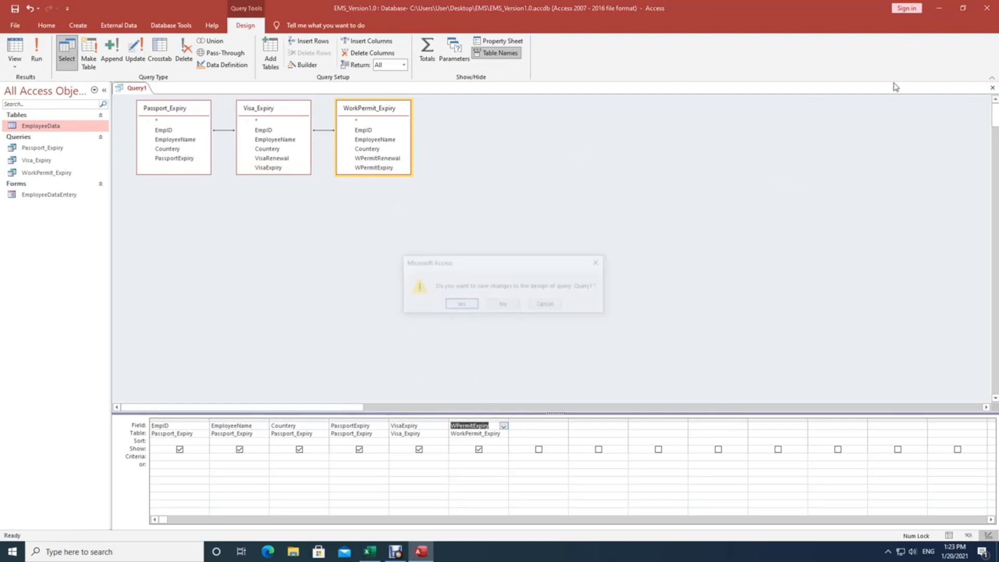
click(460, 304)
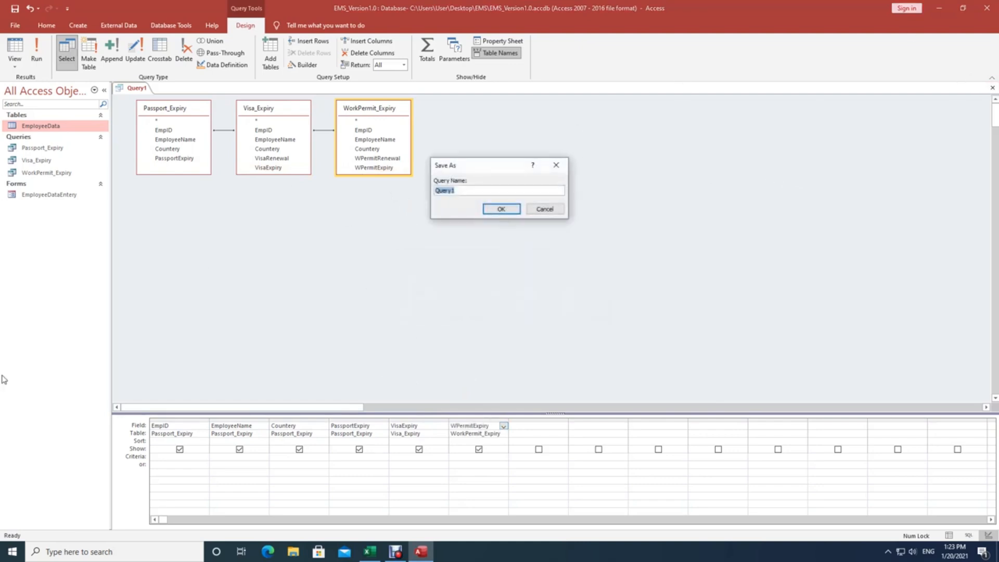
text(Expiry_Summ)
click(508, 208)
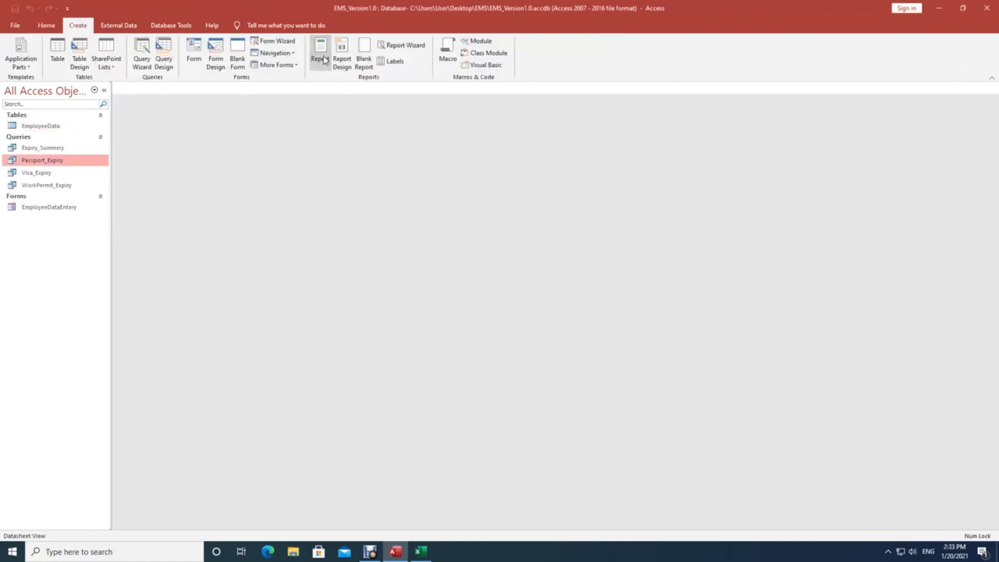
Start a Report Wizard report on the Passport_Expiry query, include all its fields and continue to the grouping levels
click(319, 52)
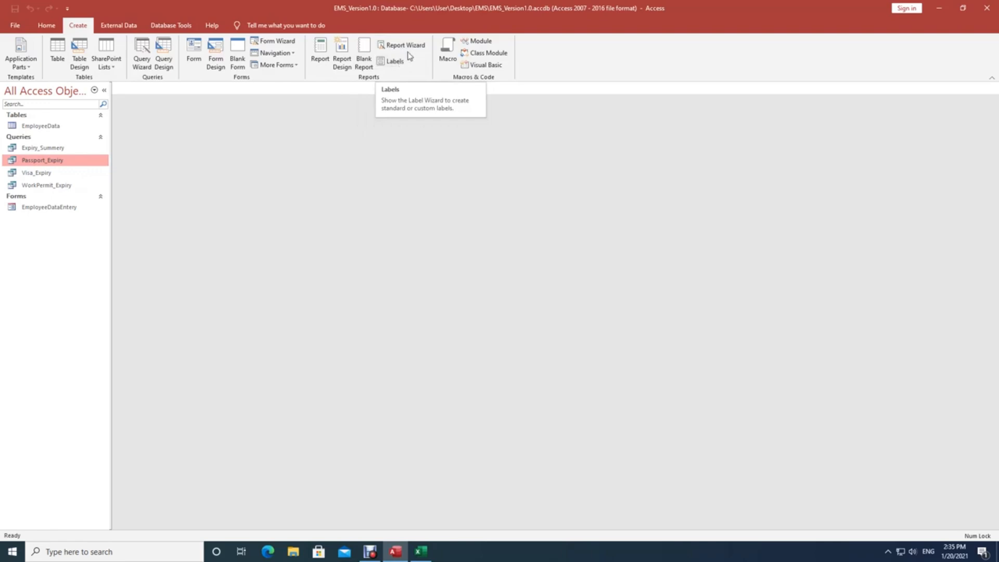
click(401, 45)
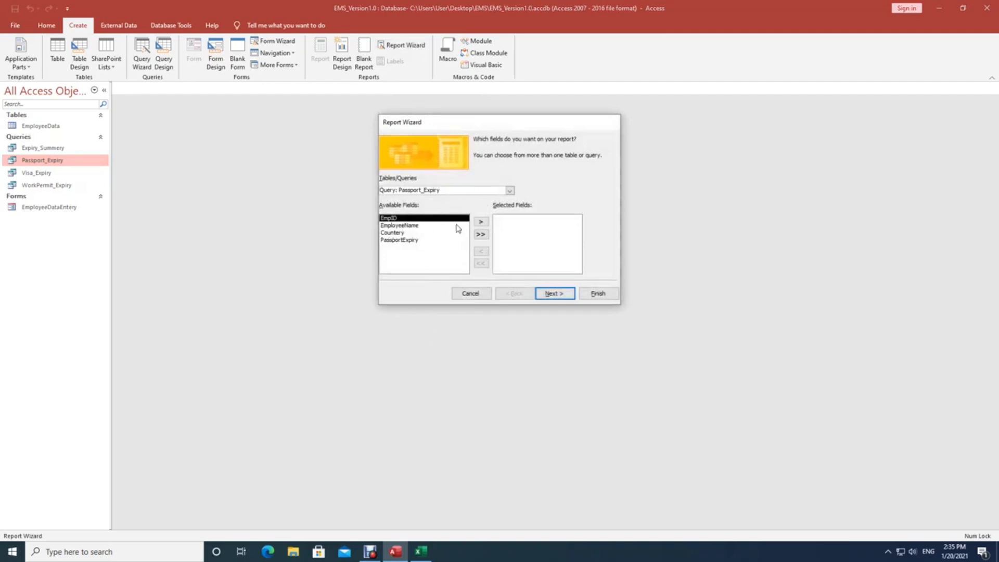
click(481, 235)
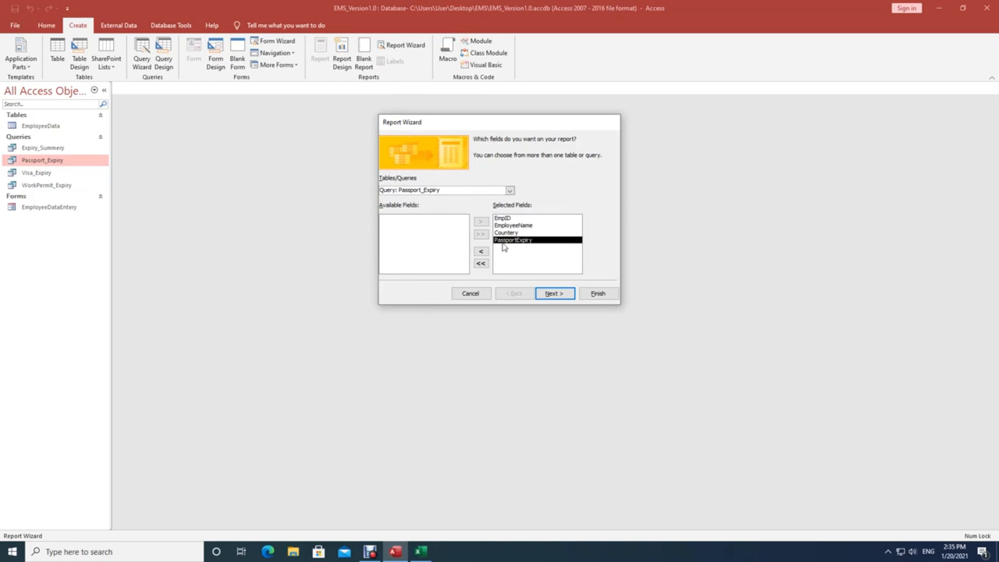
click(552, 294)
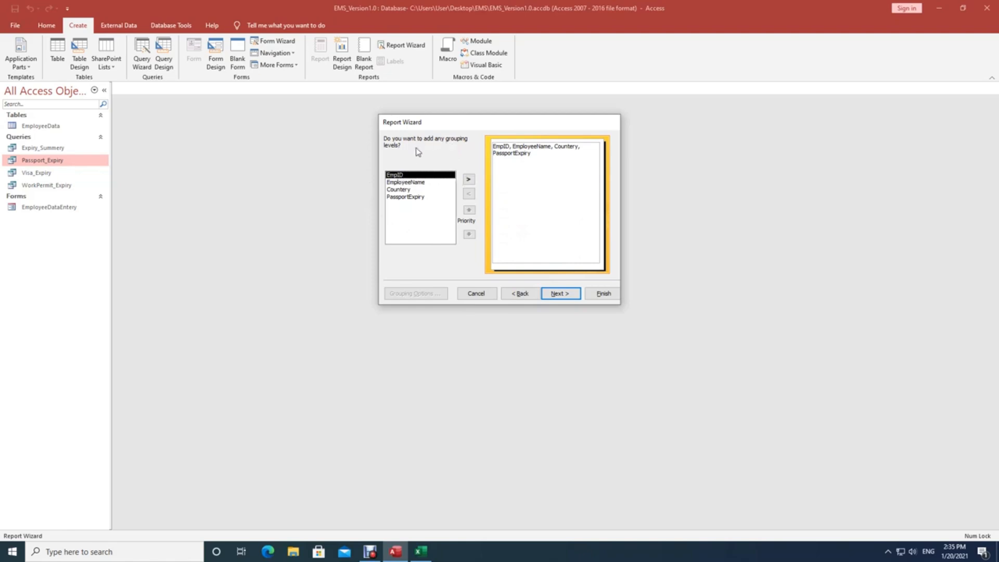
Add no grouping levels and sort the report records by EmpID in ascending order
click(559, 292)
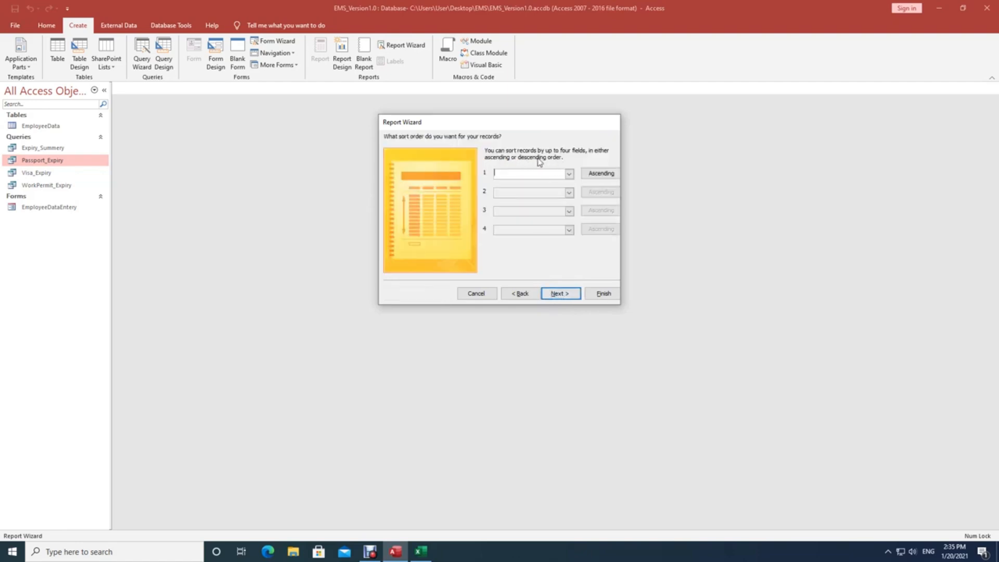
click(569, 173)
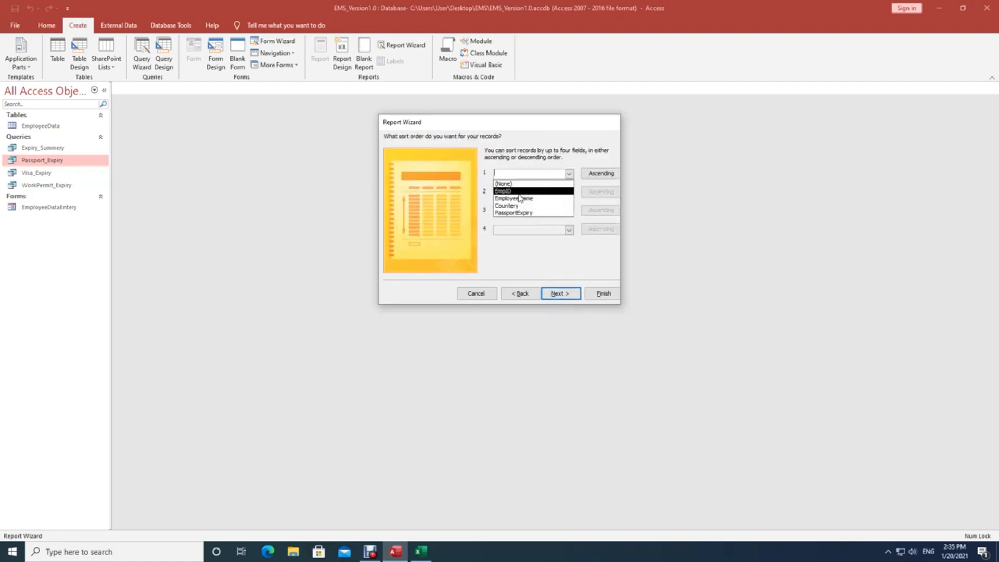
click(539, 190)
click(563, 292)
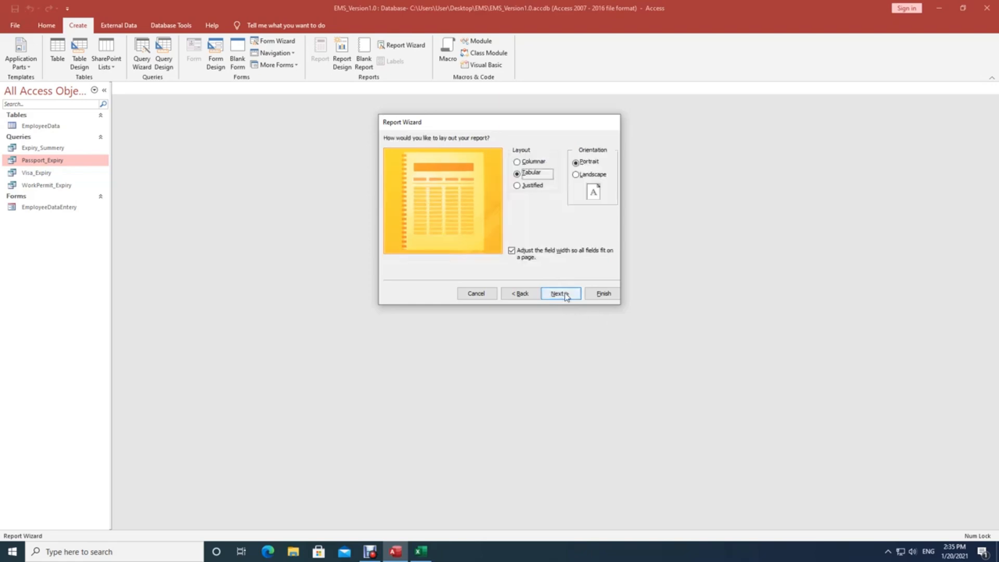
Lay the report out as Tabular in portrait orientation and finish it with the title Passport_Expiry Report
click(543, 161)
click(532, 188)
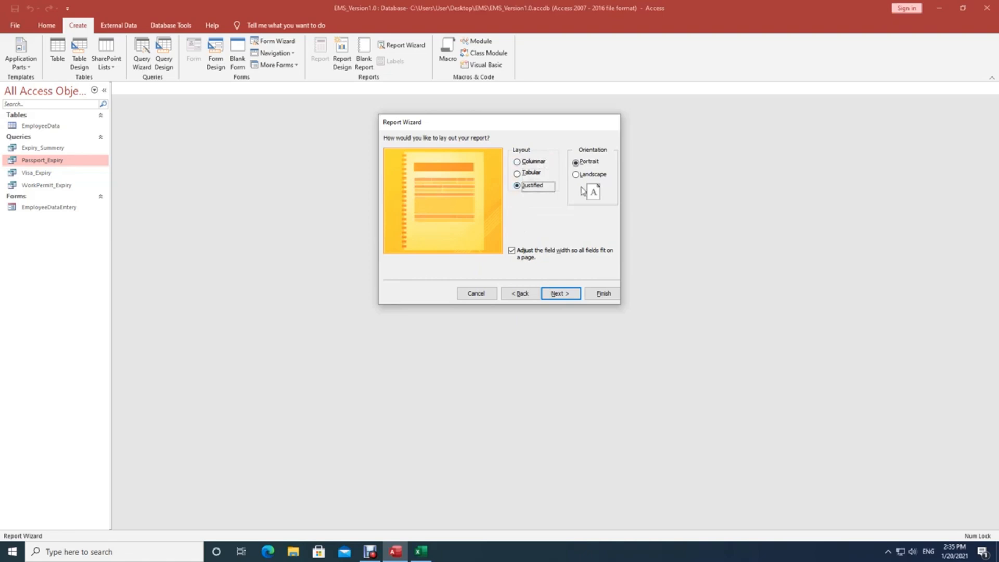
click(535, 173)
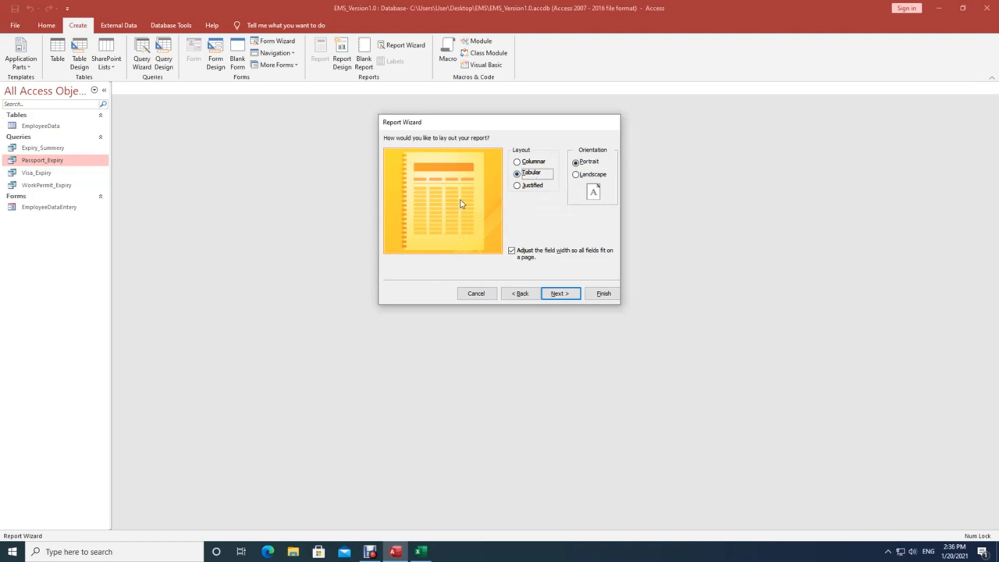
click(560, 293)
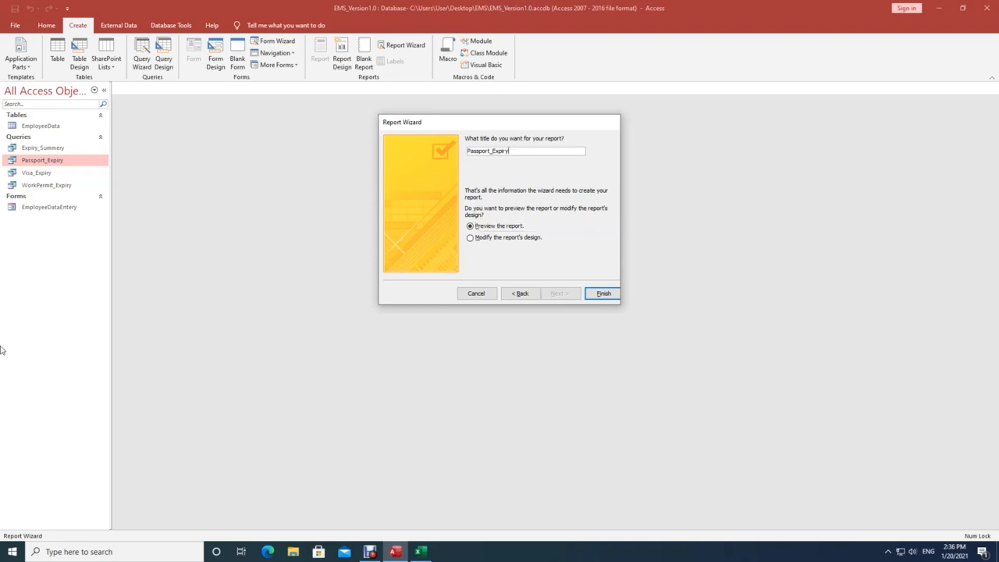
text(Report)
click(606, 298)
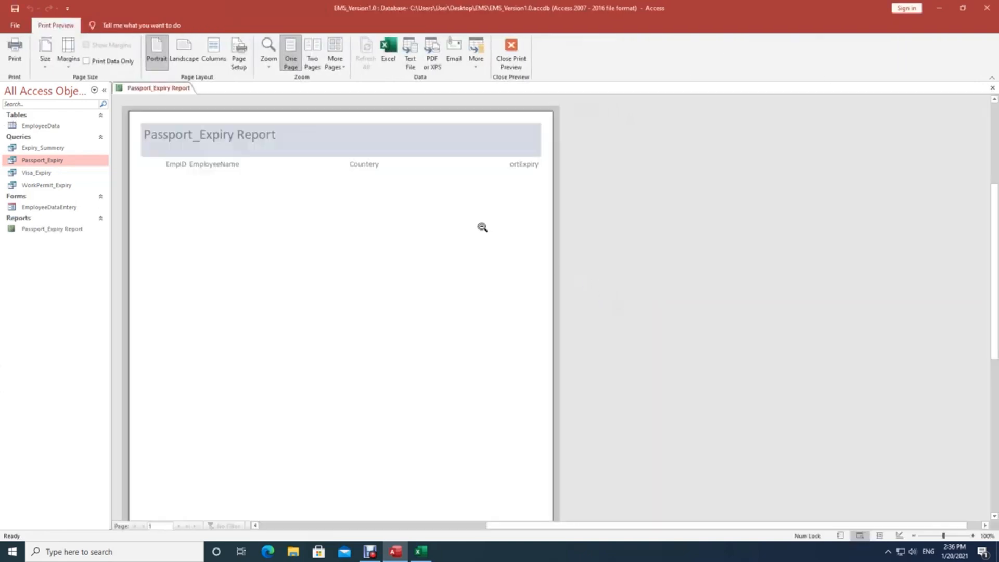
Check the report's print preview, close it and open Passport_Expiry Report in Design View
click(236, 169)
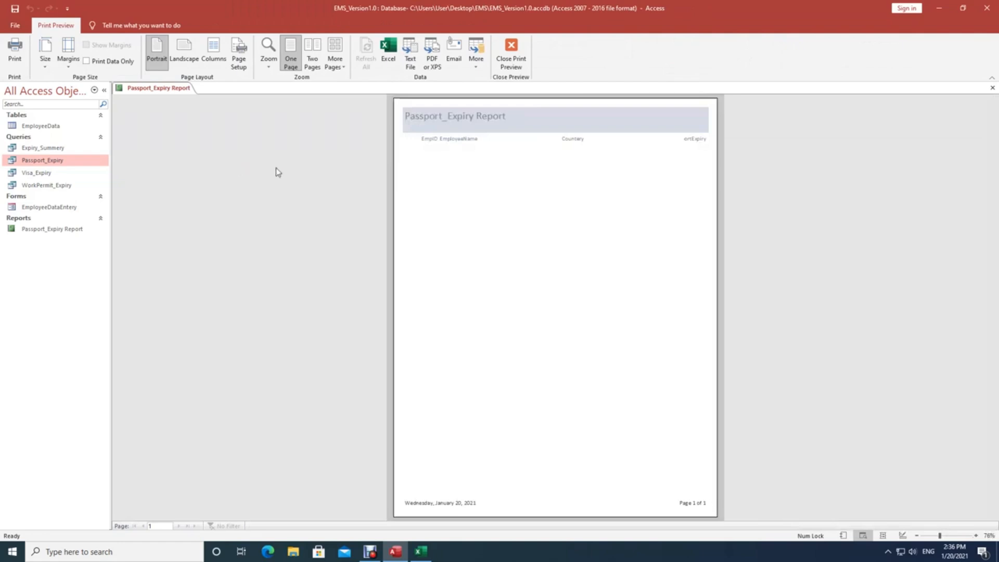
click(429, 175)
scroll(430, 182, up, 1)
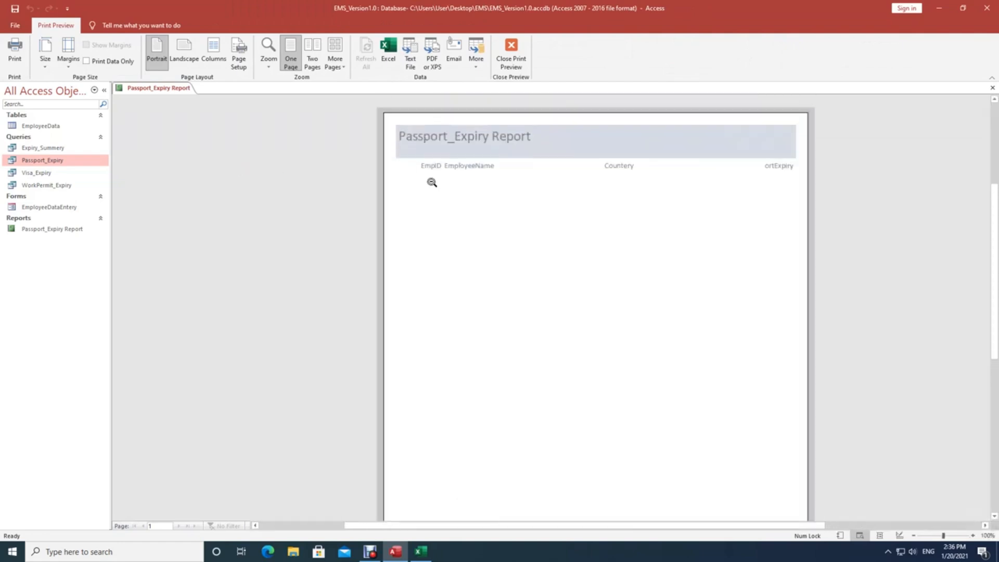
click(992, 90)
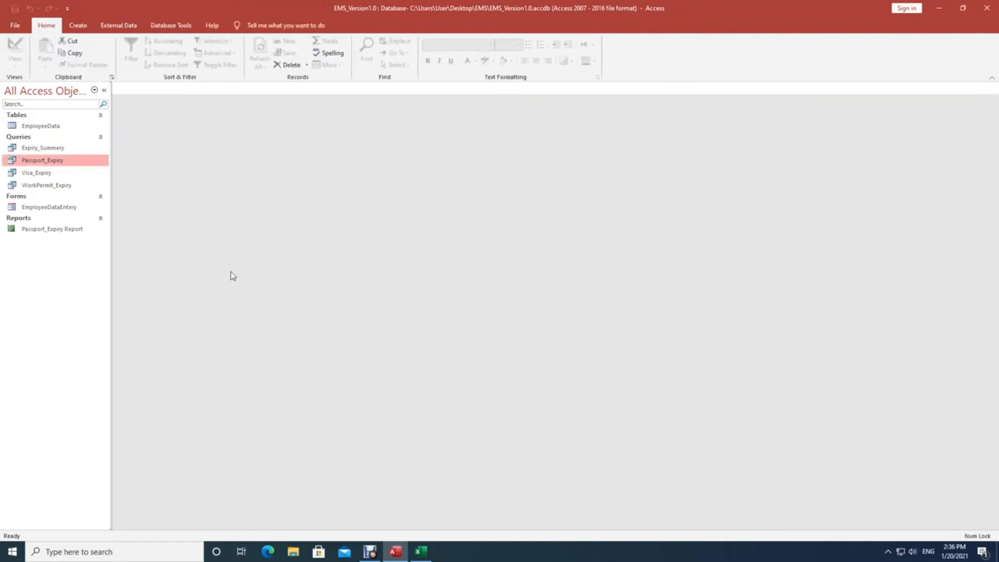
click(51, 230)
right_click(51, 231)
click(85, 264)
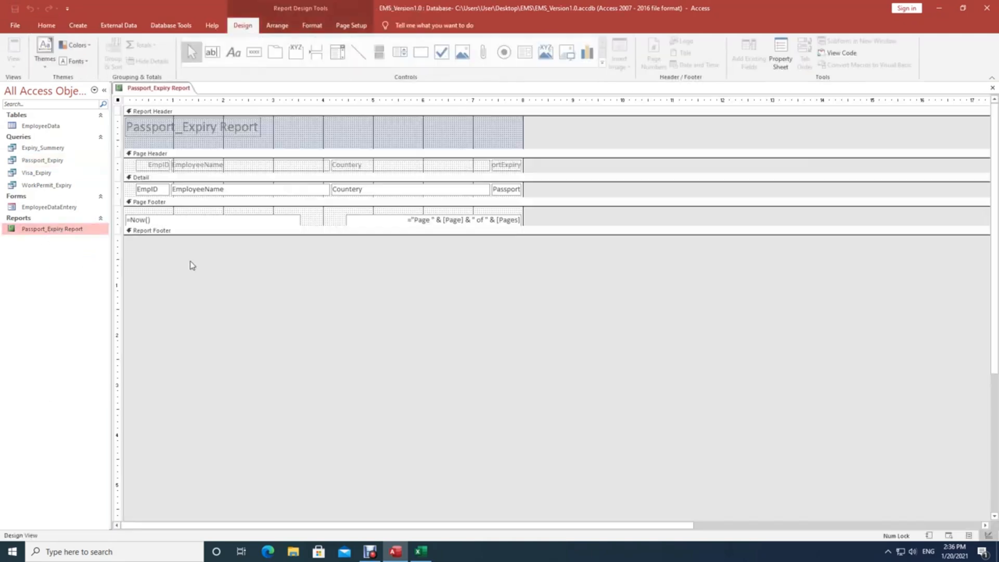
Move the title label in the report header to start at about the 1 mark on the ruler
click(251, 135)
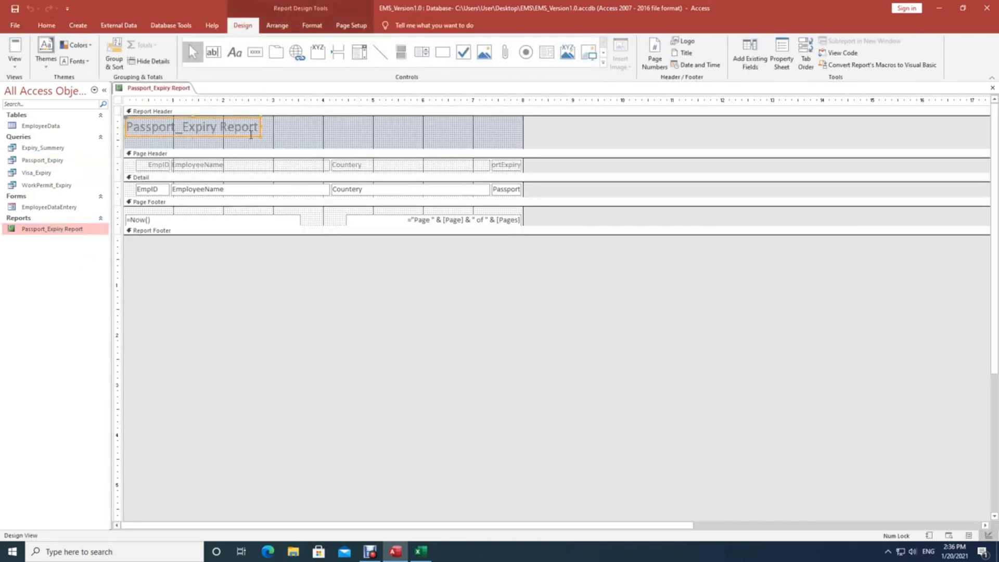
drag(250, 136, 312, 146)
click(346, 137)
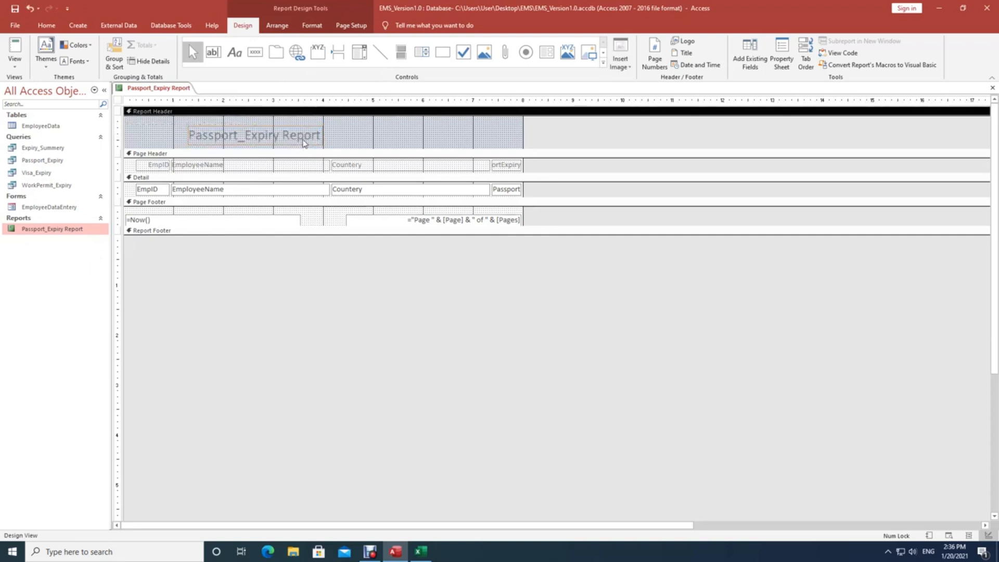
click(299, 144)
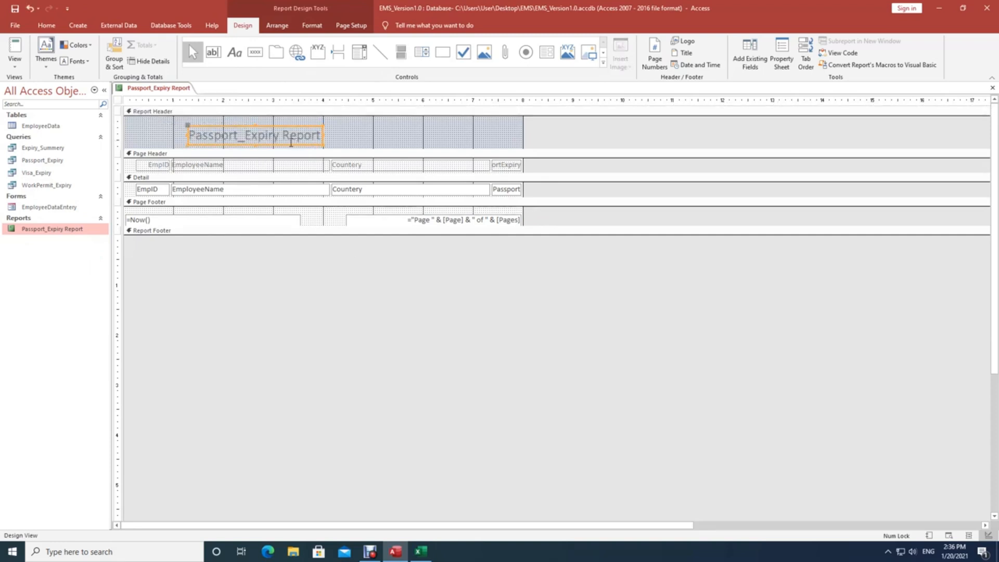
drag(291, 128, 275, 124)
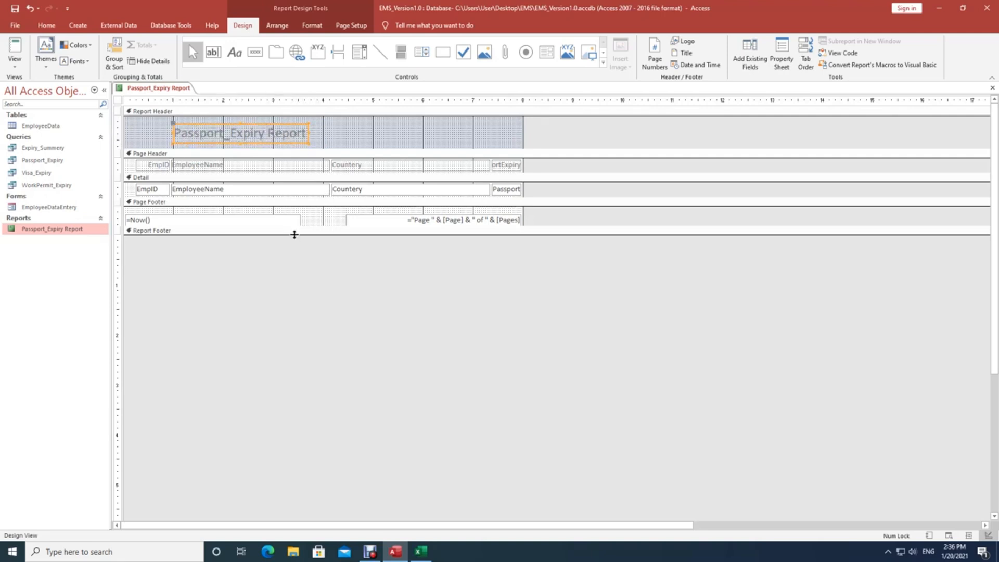
Move the =Now() date box from the page footer into the report header, spanning about 6 to 8 on the ruler
mouse_move(294, 234)
mouse_down()
mouse_move(294, 246)
mouse_move(302, 234)
mouse_up()
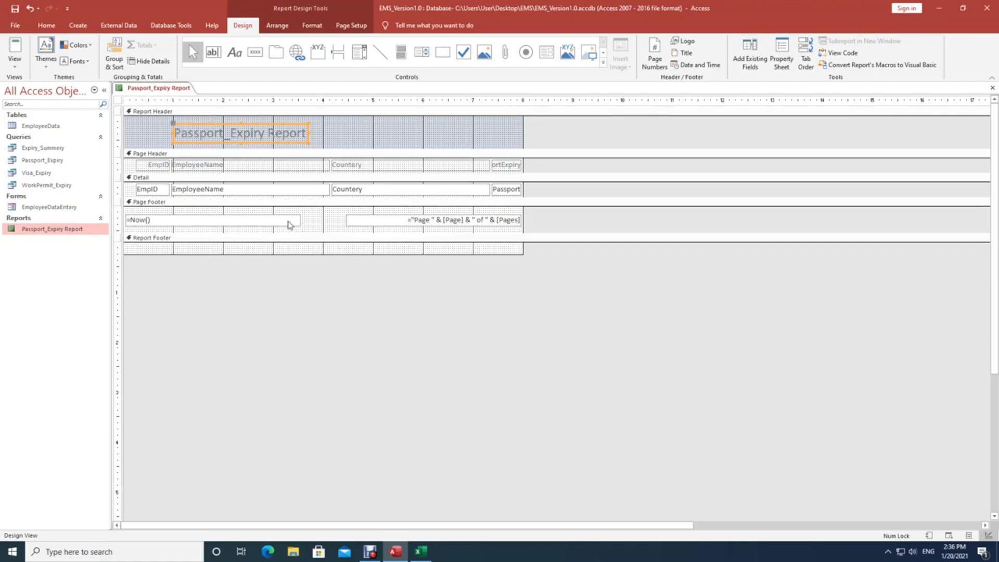
click(293, 221)
click(396, 224)
click(290, 221)
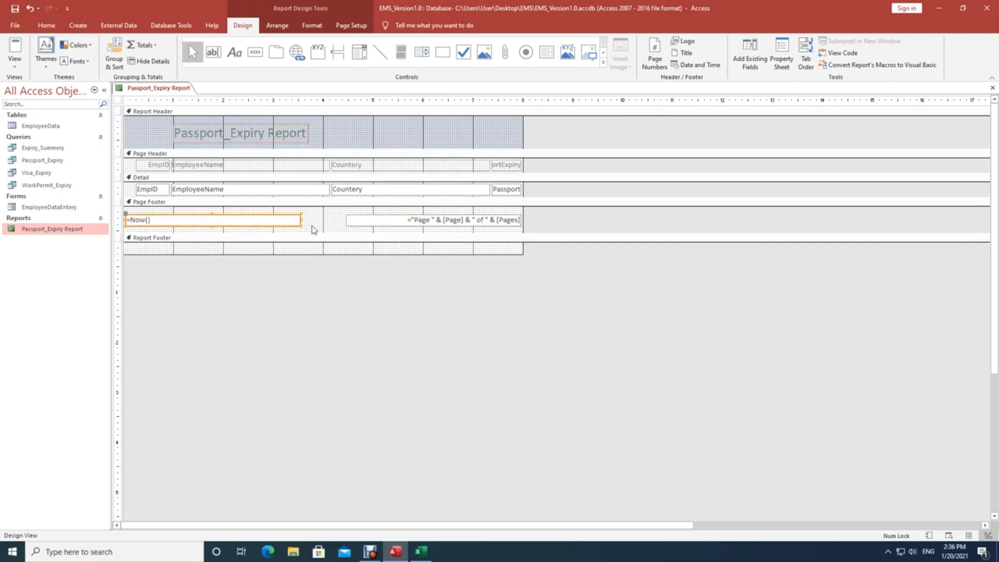
drag(302, 219, 422, 130)
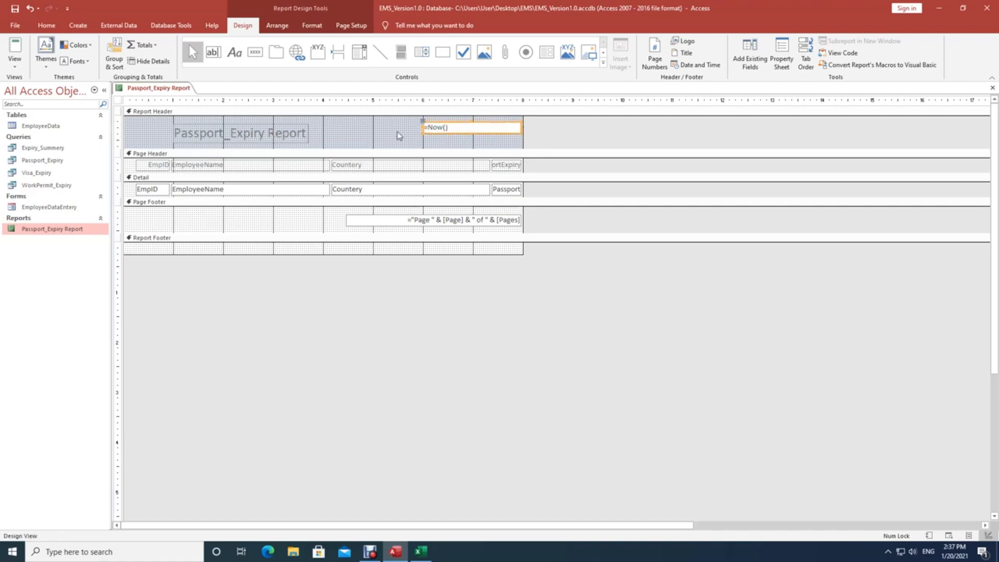
click(267, 110)
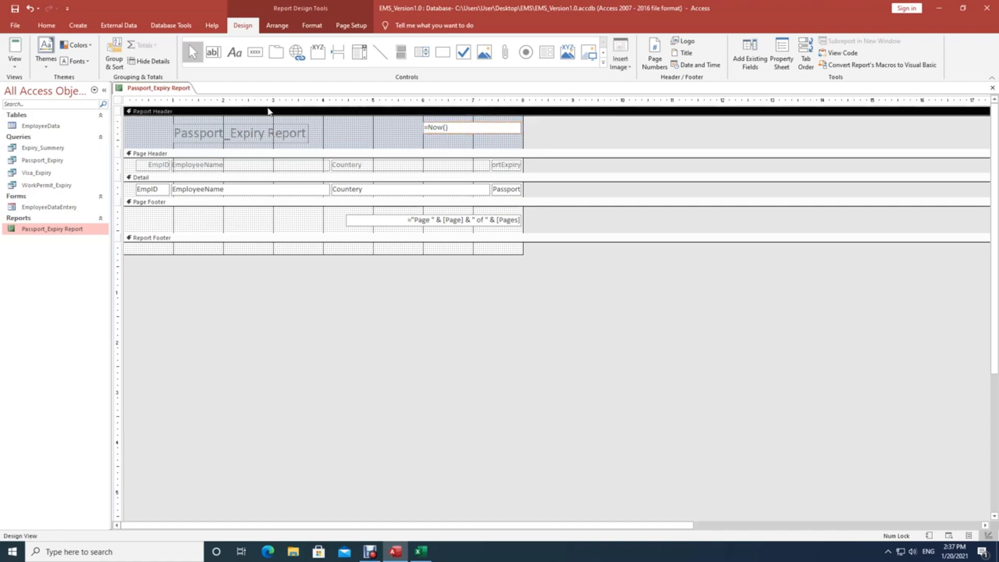
Narrow the page number box, centre it in the page footer from about 3 to 5.4 on the ruler, and collapse the spare footer space
click(442, 223)
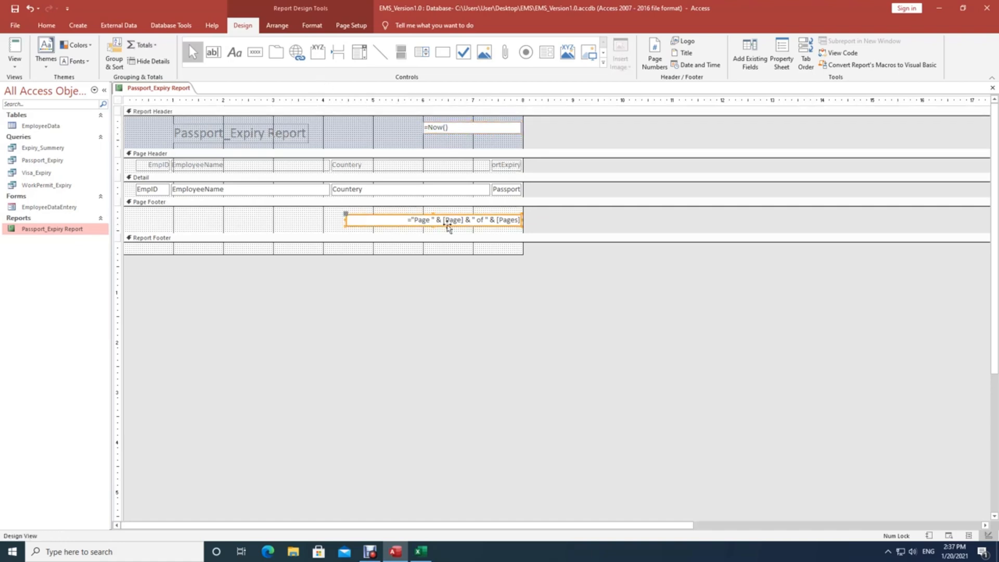
drag(447, 226, 327, 226)
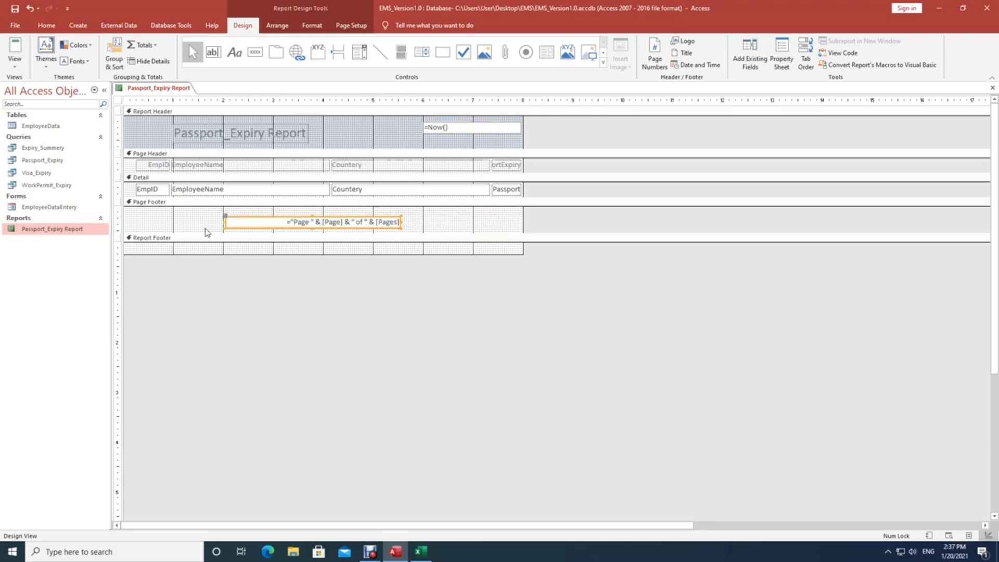
drag(225, 221, 281, 222)
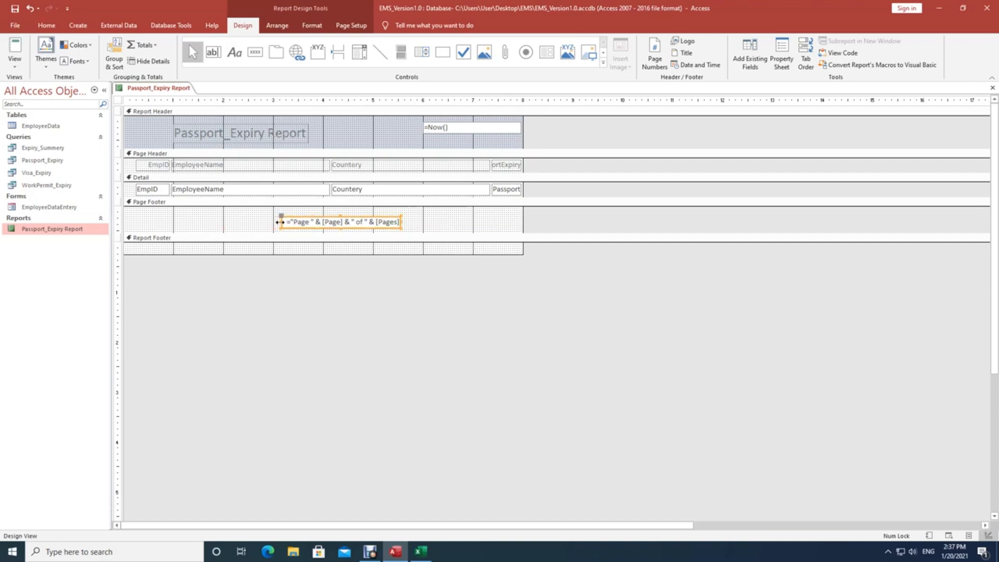
mouse_move(348, 255)
mouse_down()
mouse_move(351, 223)
mouse_move(360, 224)
mouse_up()
click(360, 228)
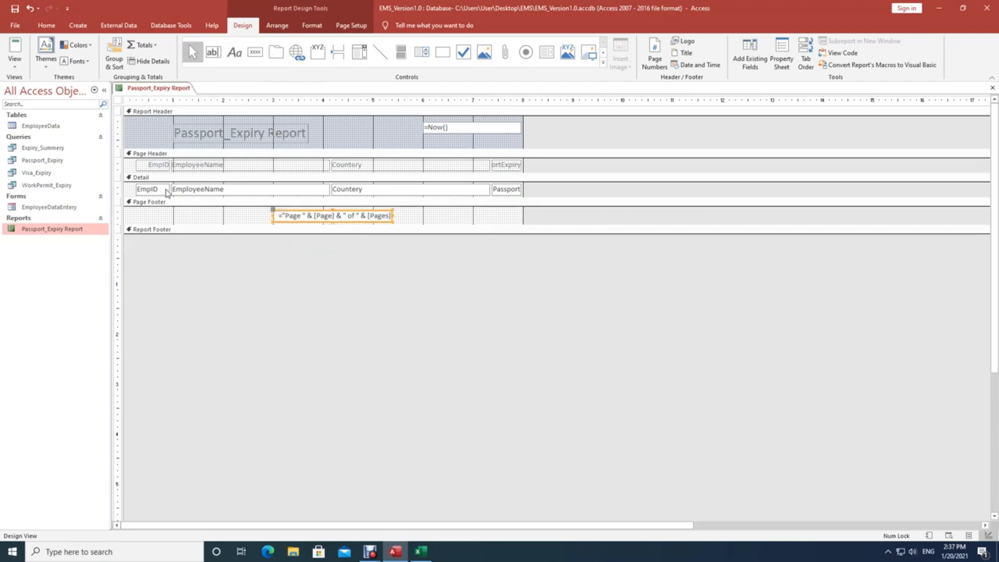
Format the EmpID, EmployeeName, Countery and PassportExpiry page header labels with a black background and white text
click(151, 166)
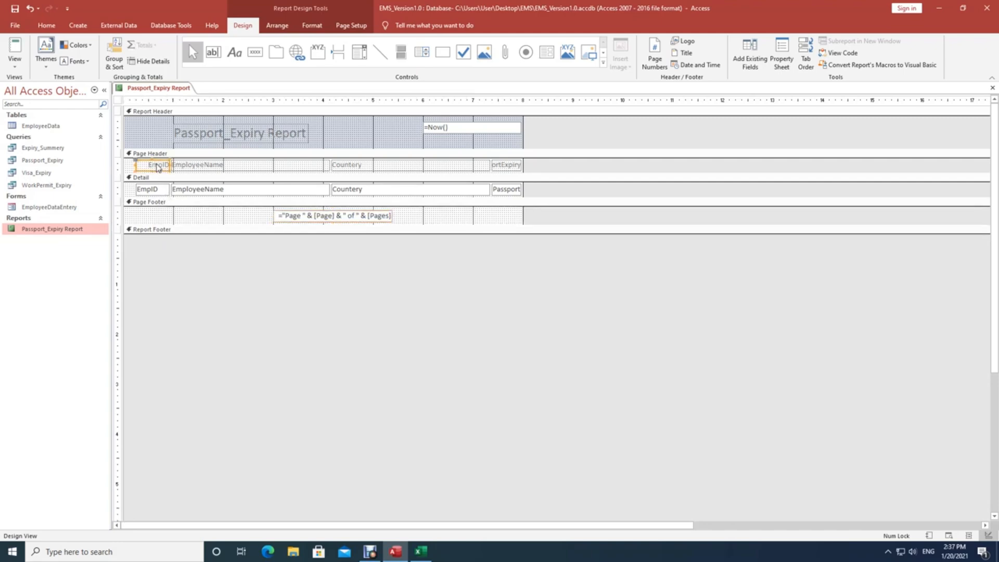
shift+click(260, 164)
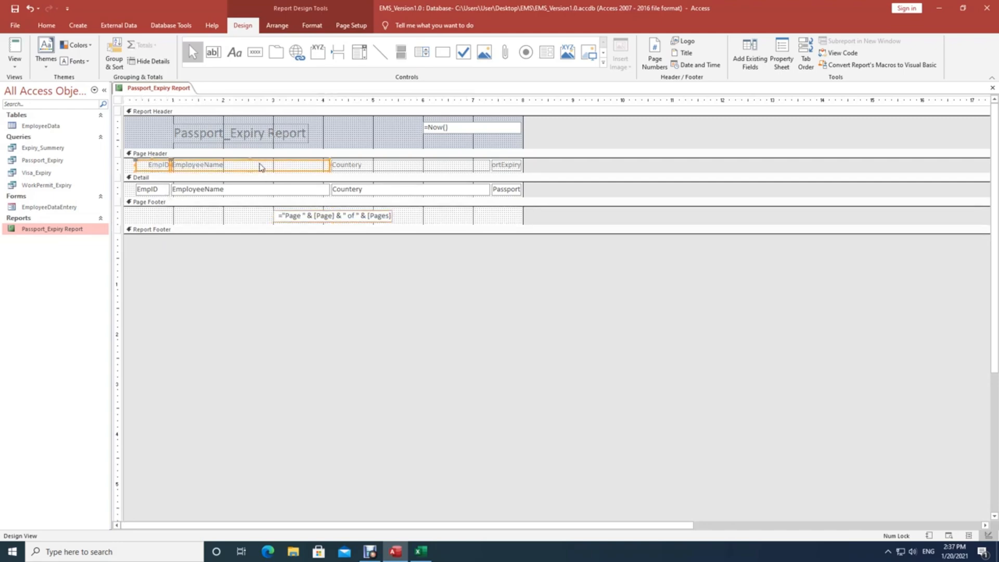
shift+click(363, 165)
shift+click(509, 167)
click(311, 25)
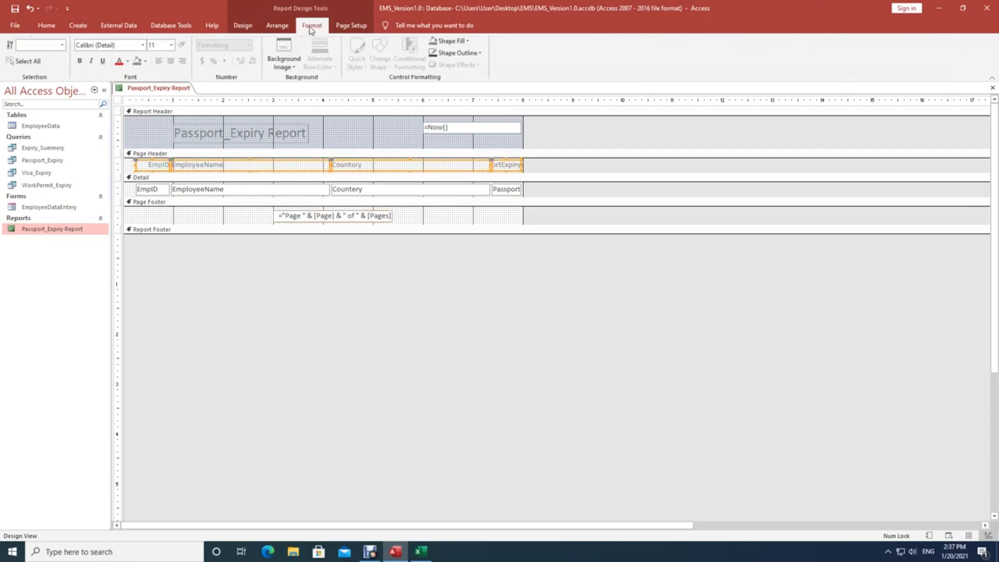
click(128, 61)
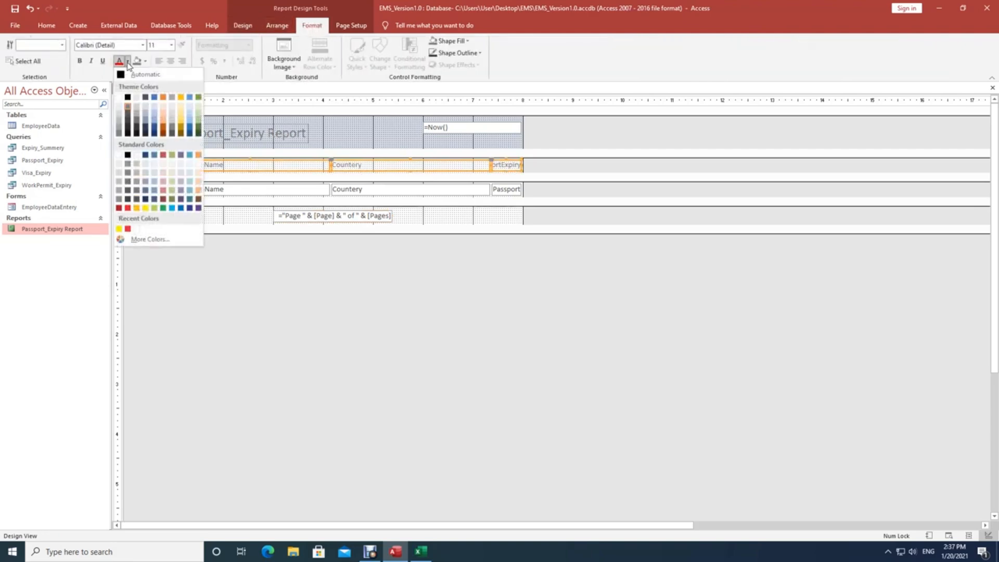
click(128, 97)
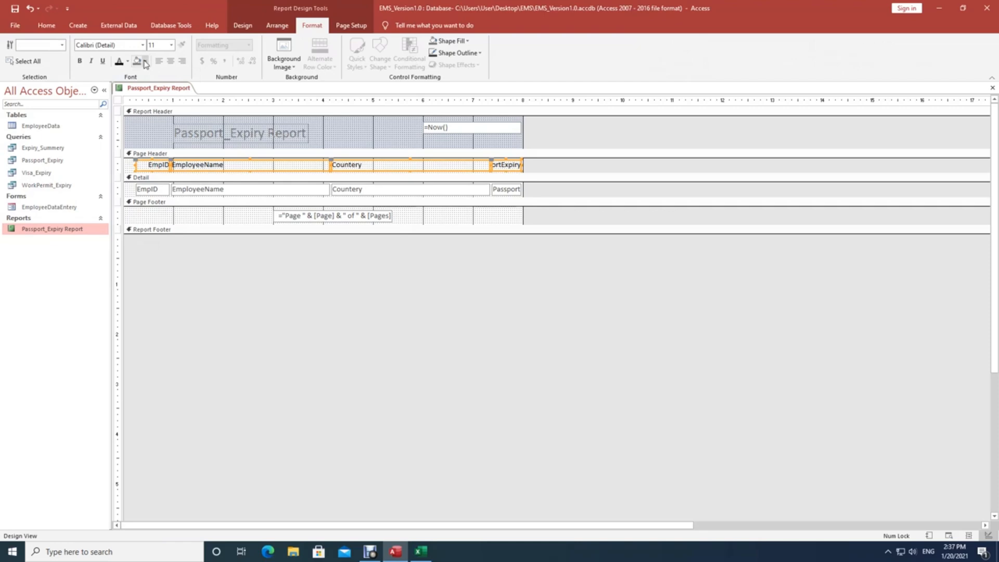
click(145, 61)
click(146, 96)
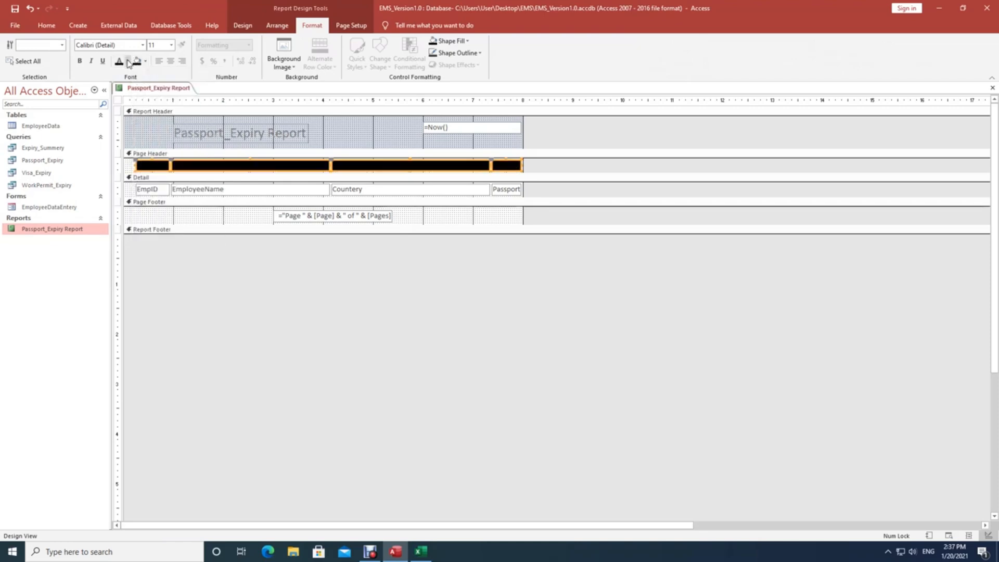
click(128, 61)
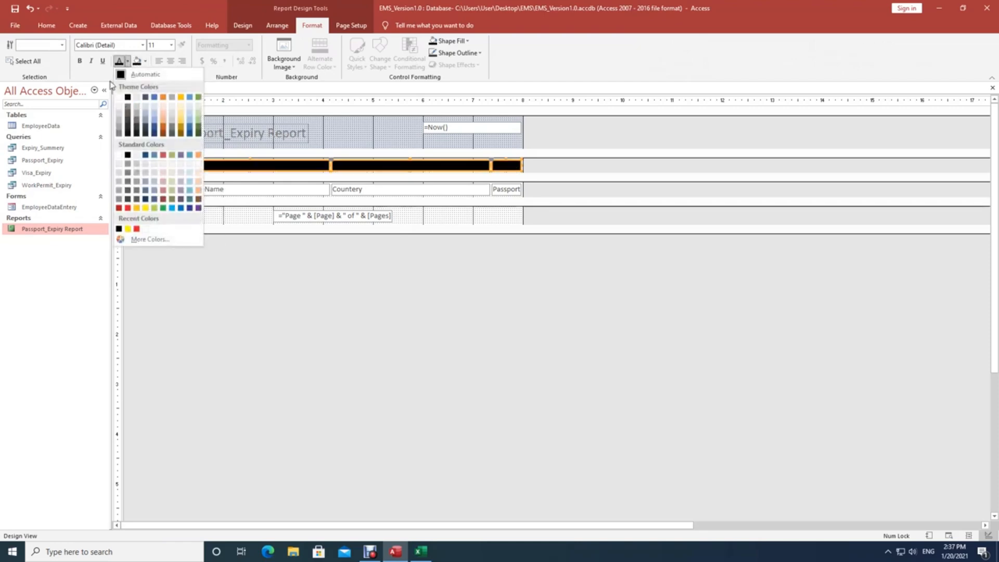
click(118, 97)
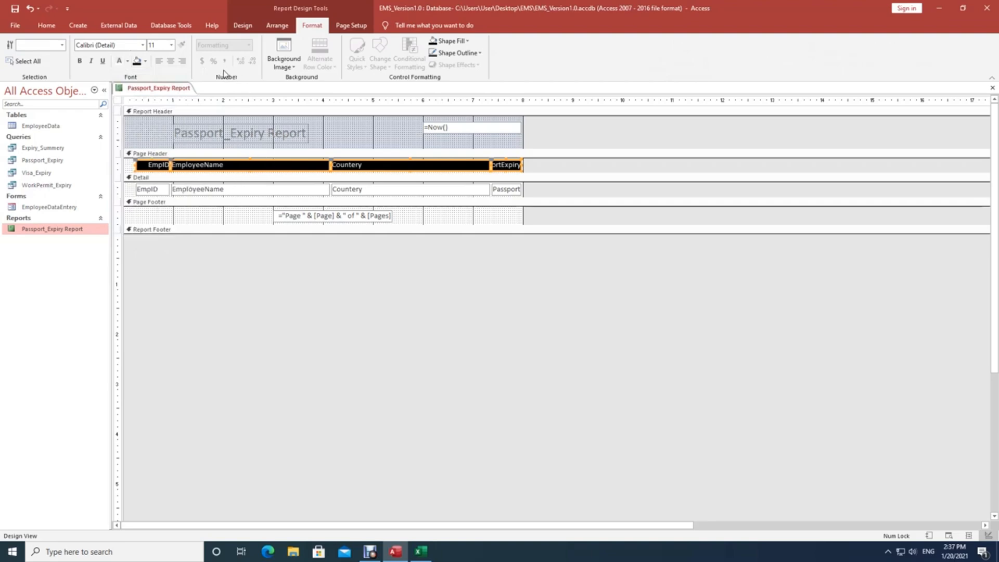
Centre the EmpID and PassportExpiry page header labels and left-align the EmployeeName and Countery labels
click(159, 60)
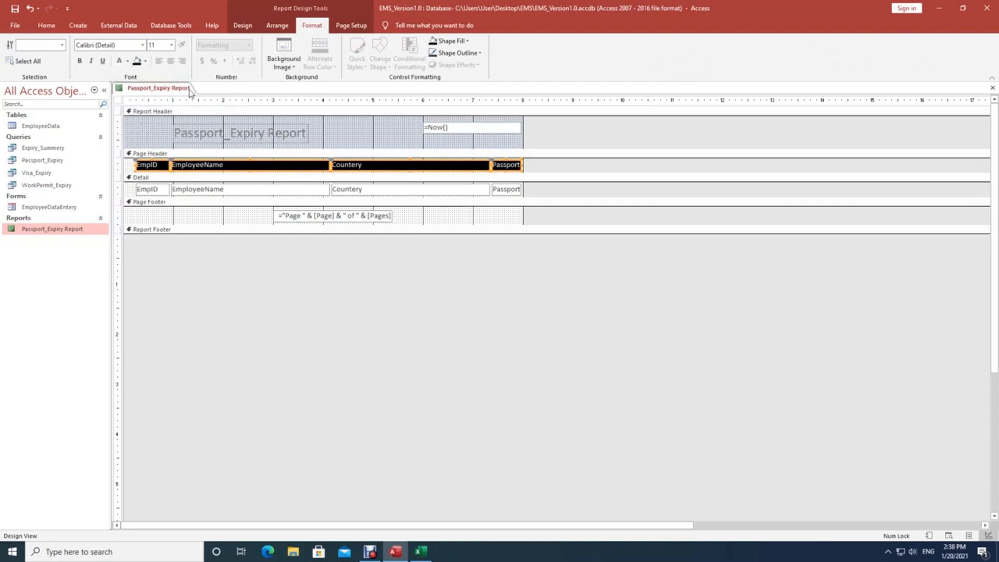
click(171, 61)
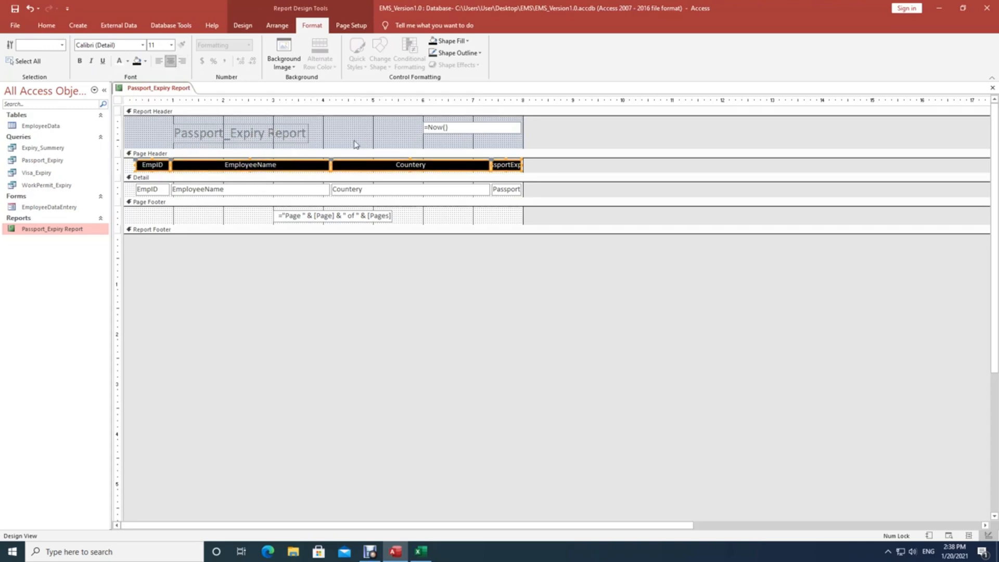
click(311, 166)
shift+click(433, 166)
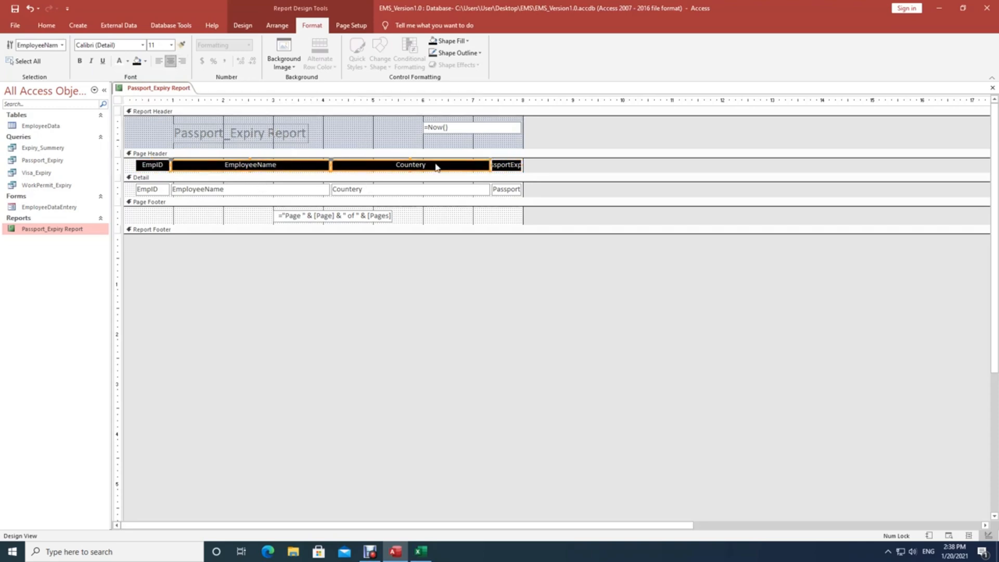
click(158, 62)
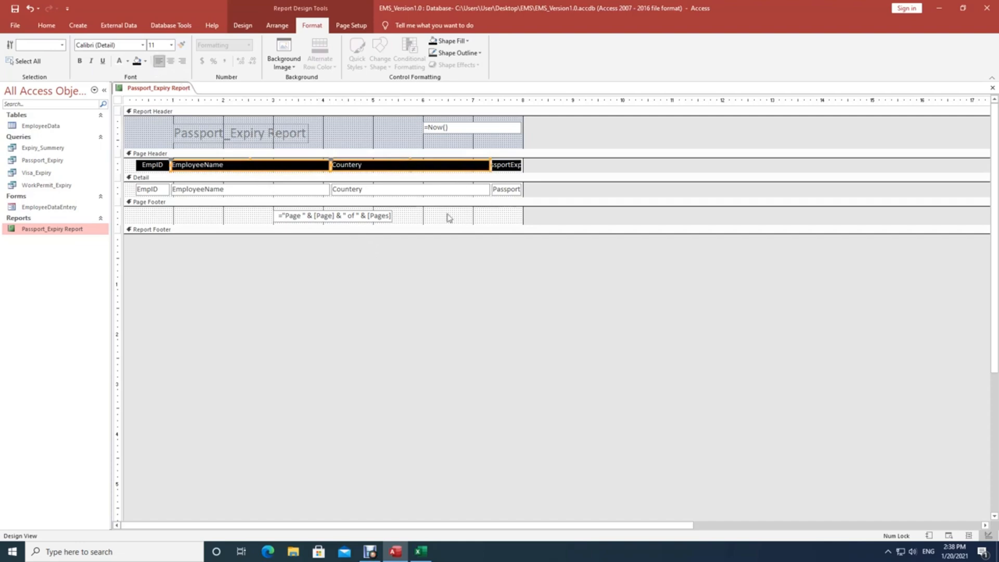
Narrow the Countery header label to end at about 6 on the ruler, then widen the PassportExpiry label and move it directly beside it
click(459, 172)
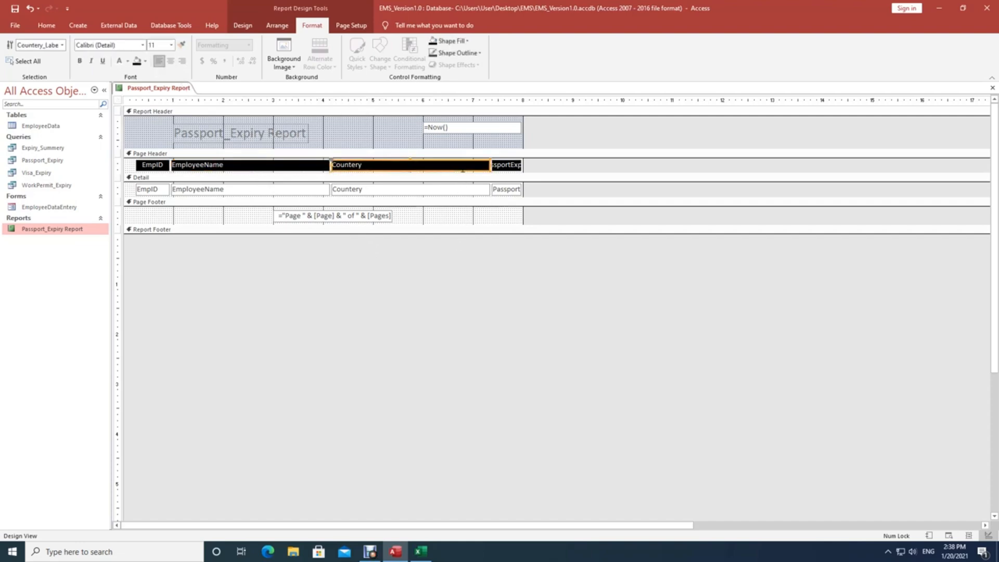
drag(489, 165, 422, 167)
click(502, 165)
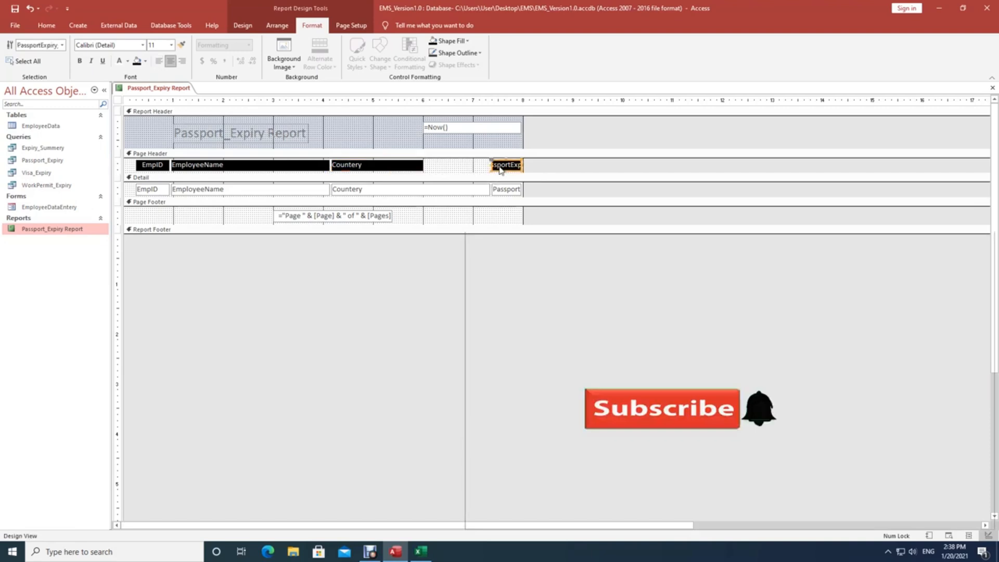
drag(490, 165, 473, 166)
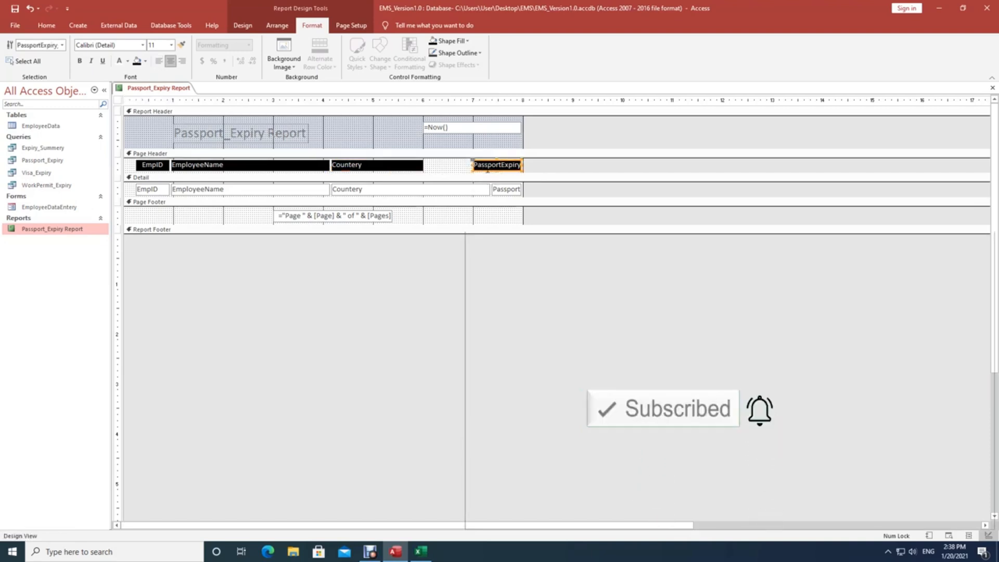
drag(487, 171, 441, 171)
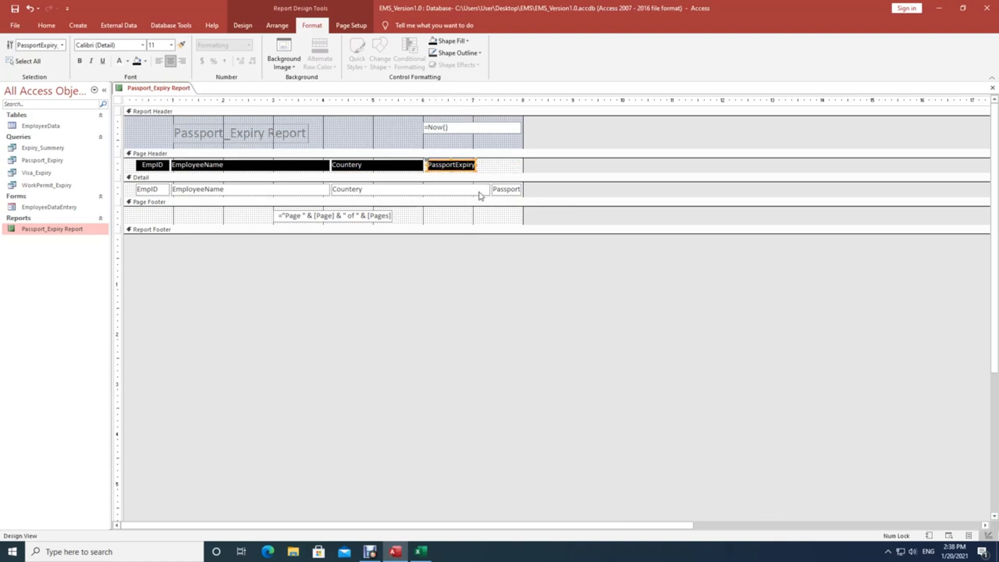
Narrow the Countery detail field to about 6 on the ruler and extend the PassportExpiry detail field back to start beside it
click(452, 192)
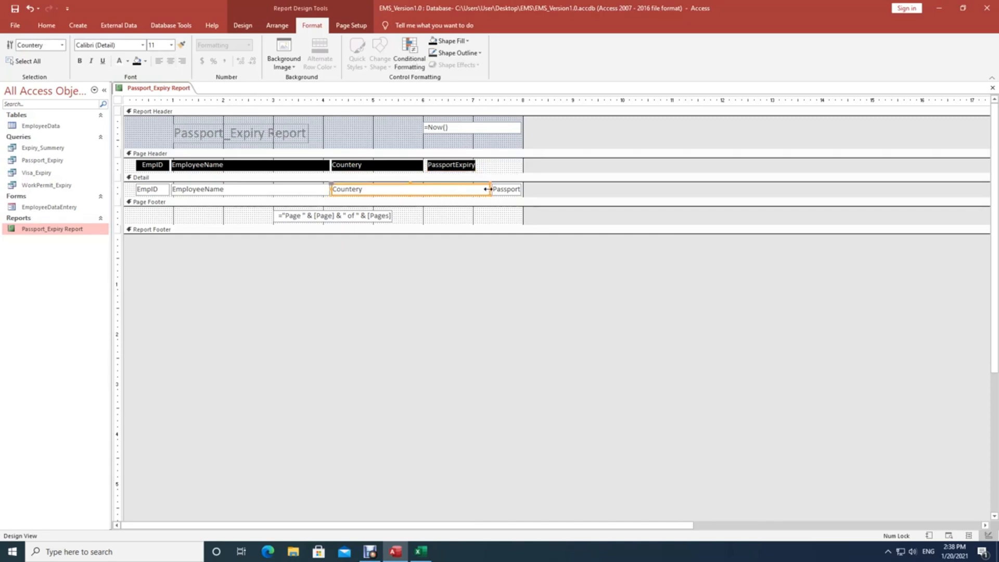
drag(488, 188, 419, 188)
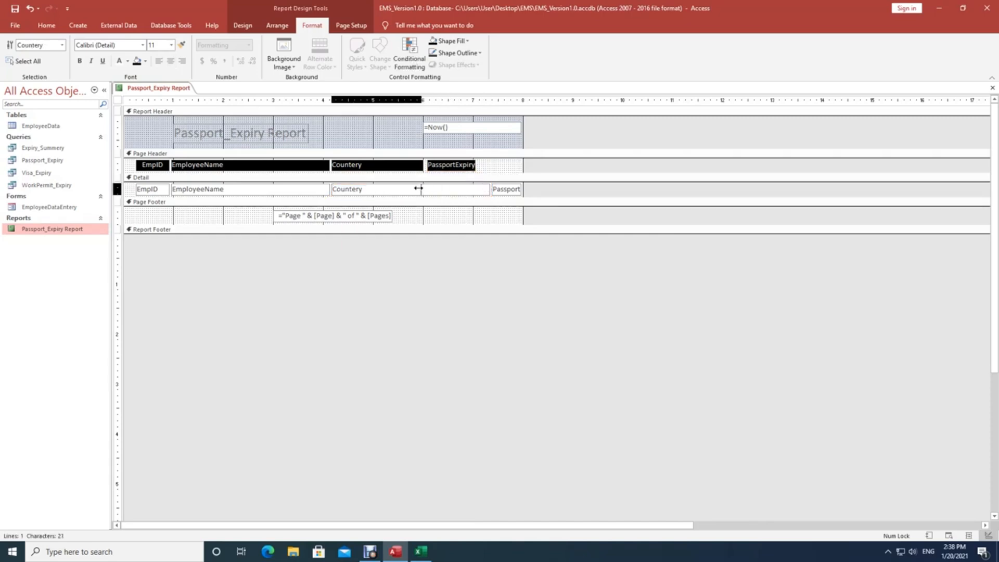
click(501, 193)
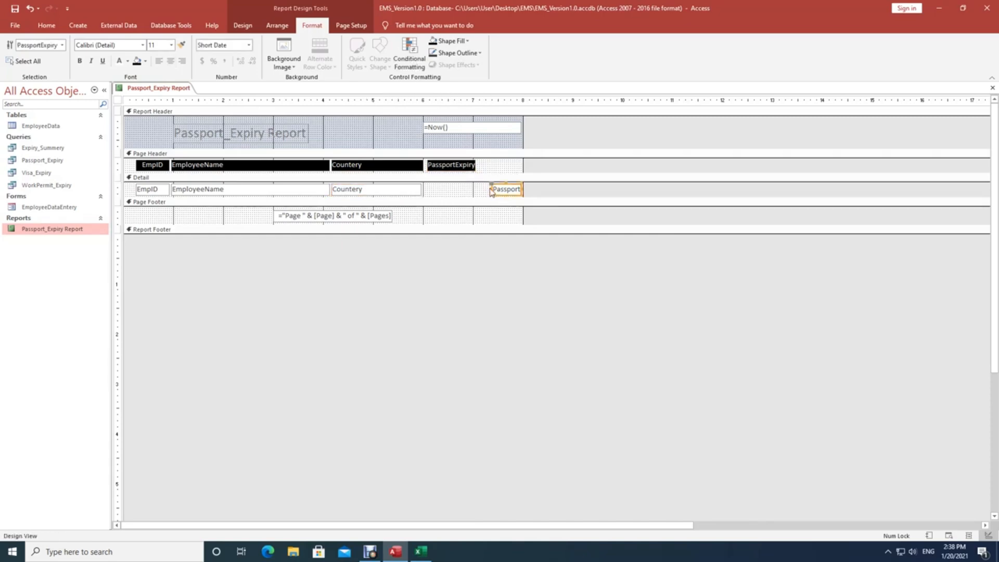
drag(491, 186, 427, 189)
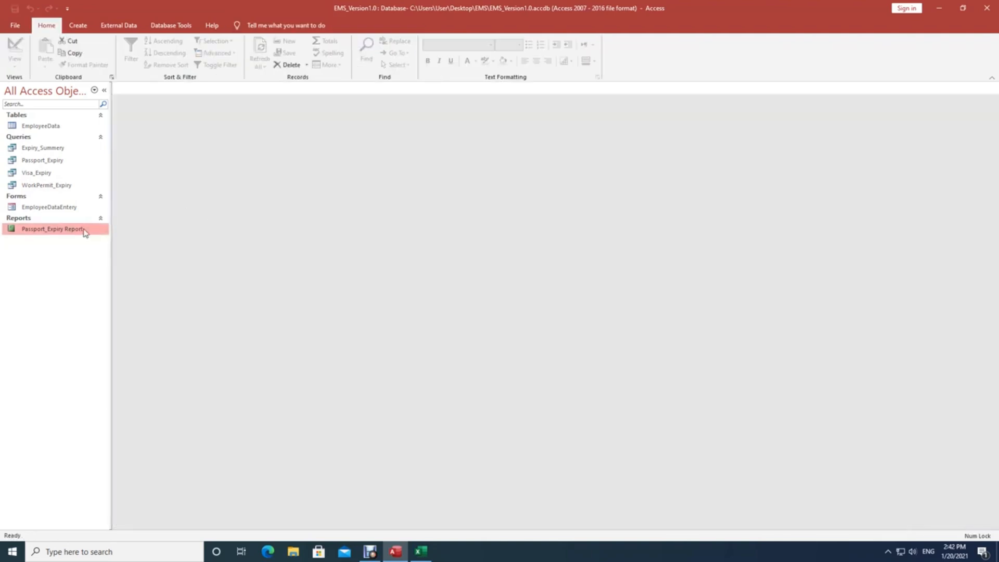
Open the Passport_Expiry Report in Design View and set the =Now() print date box to the Medium Date format
right_click(83, 229)
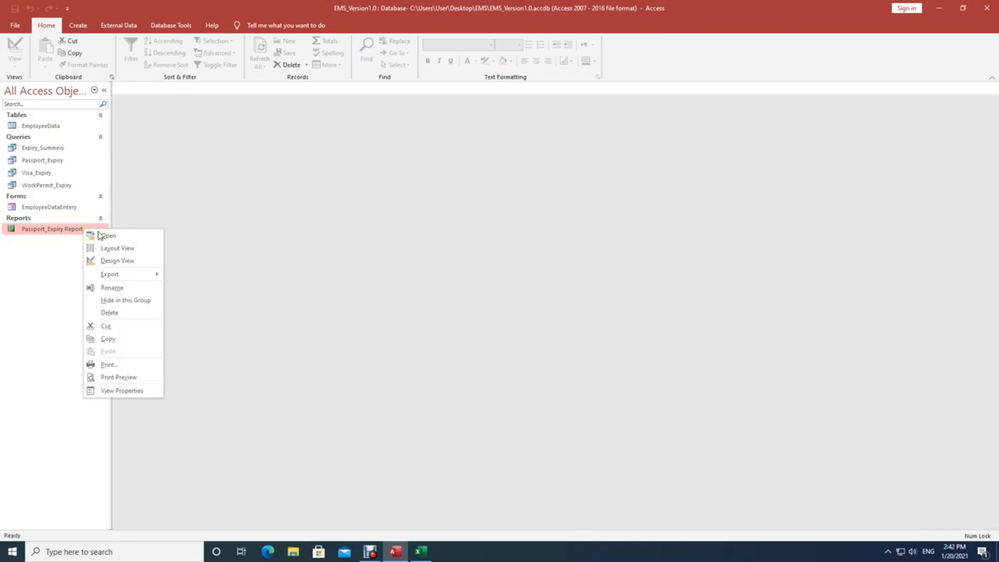
click(116, 260)
click(435, 151)
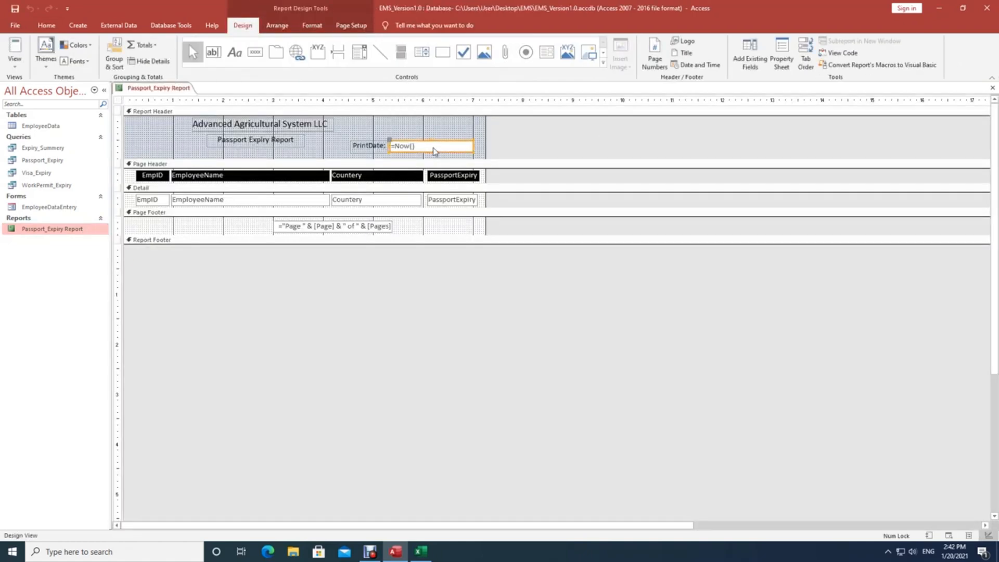
click(311, 26)
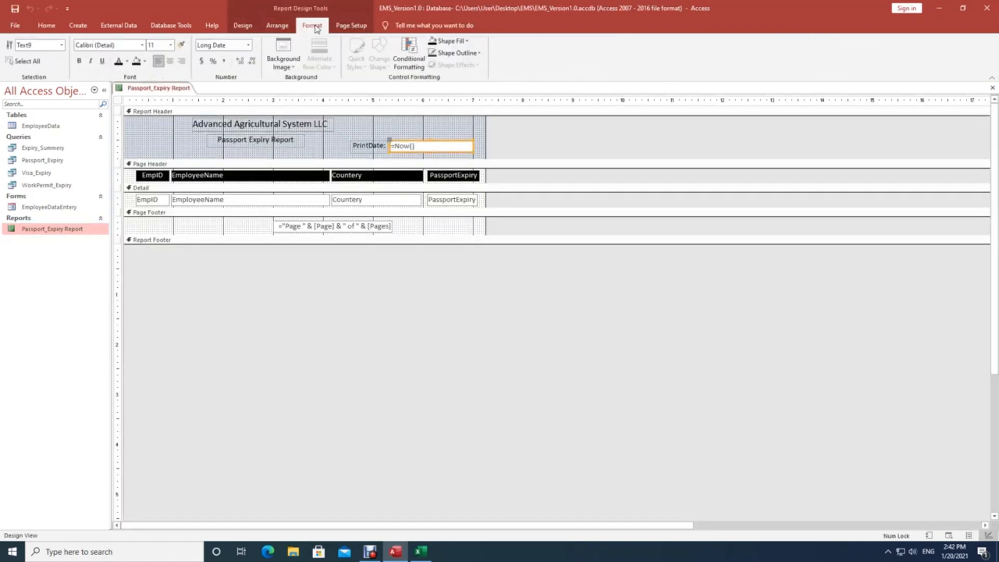
click(249, 46)
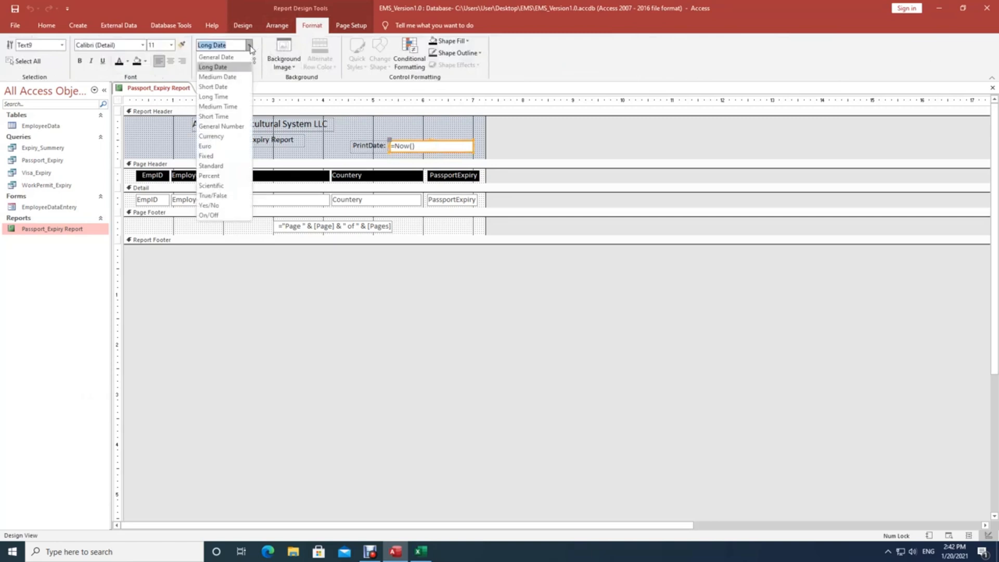
click(225, 77)
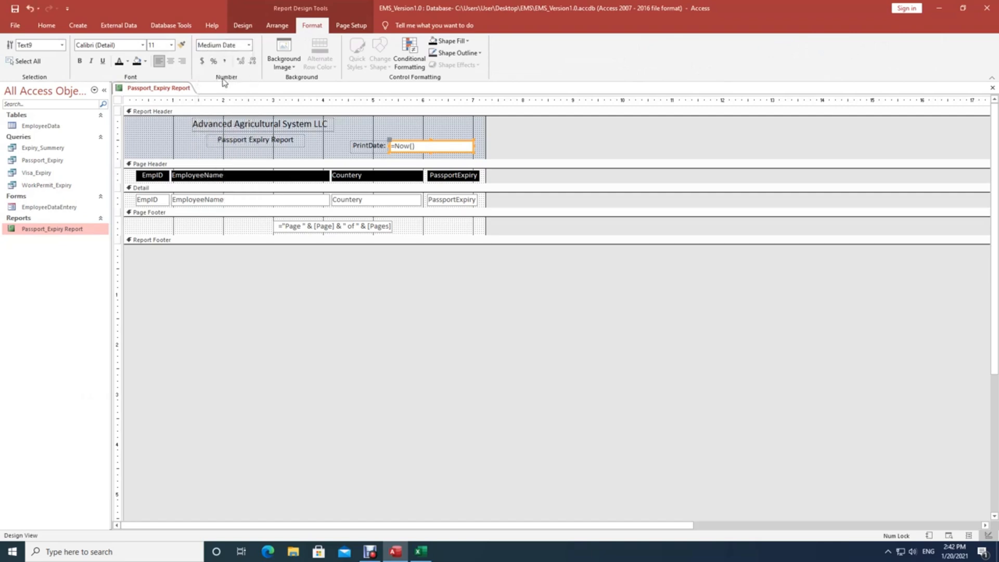
Shift the EmpID and EmployeeName labels and fields left to the report edge, and move the Countery and PassportExpiry columns left beside them
click(446, 129)
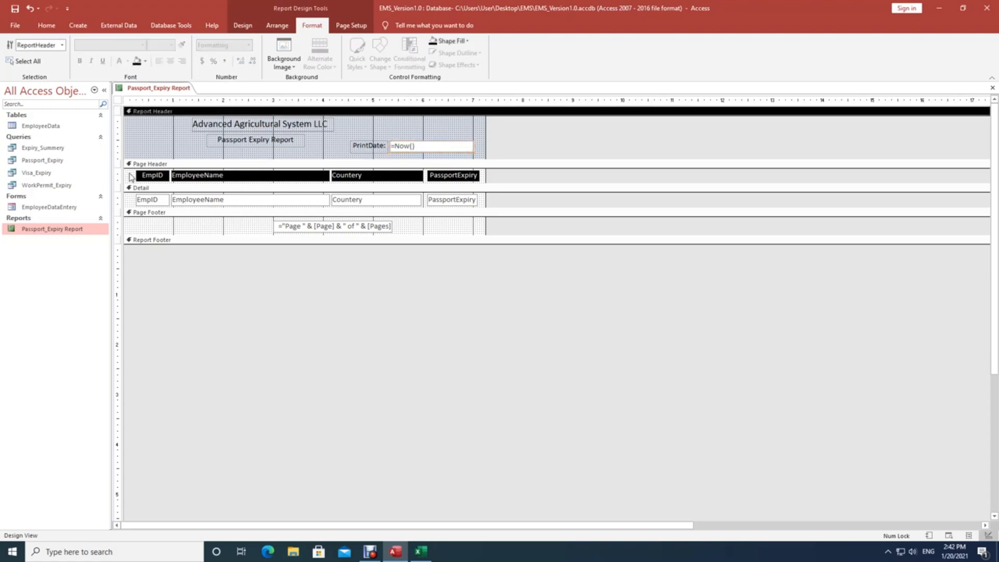
drag(130, 177, 195, 203)
click(545, 180)
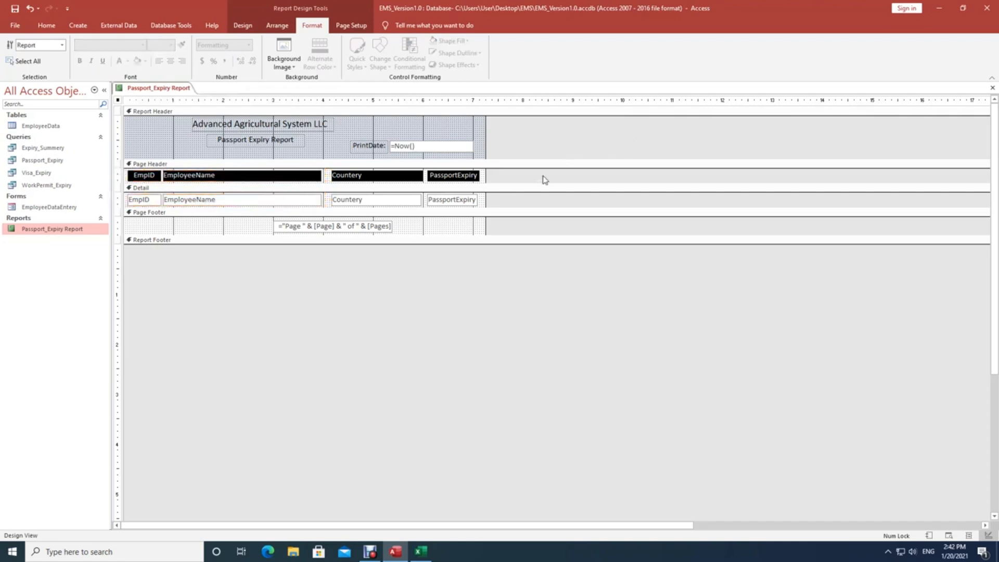
drag(331, 178, 455, 208)
key(Left)
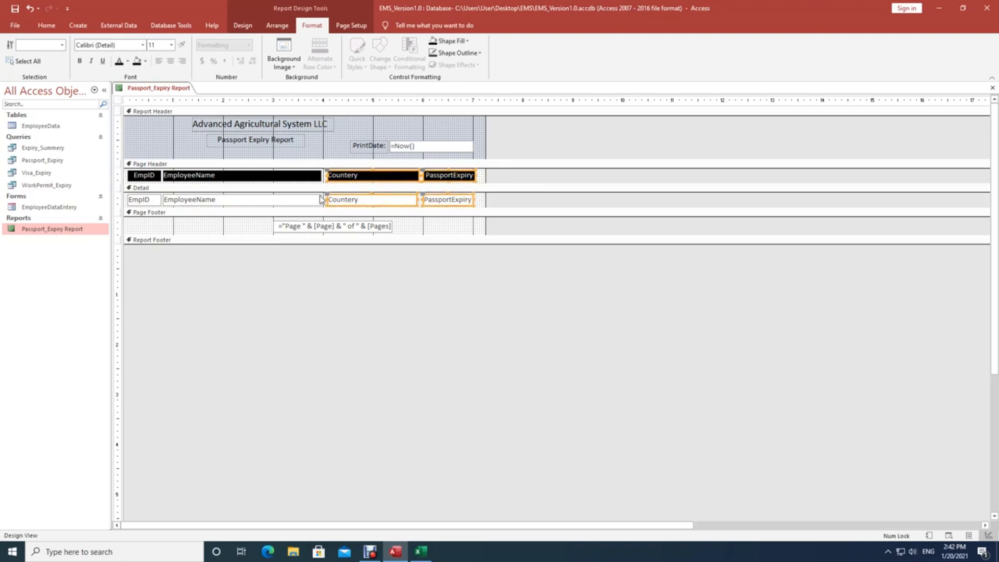
key(Left)
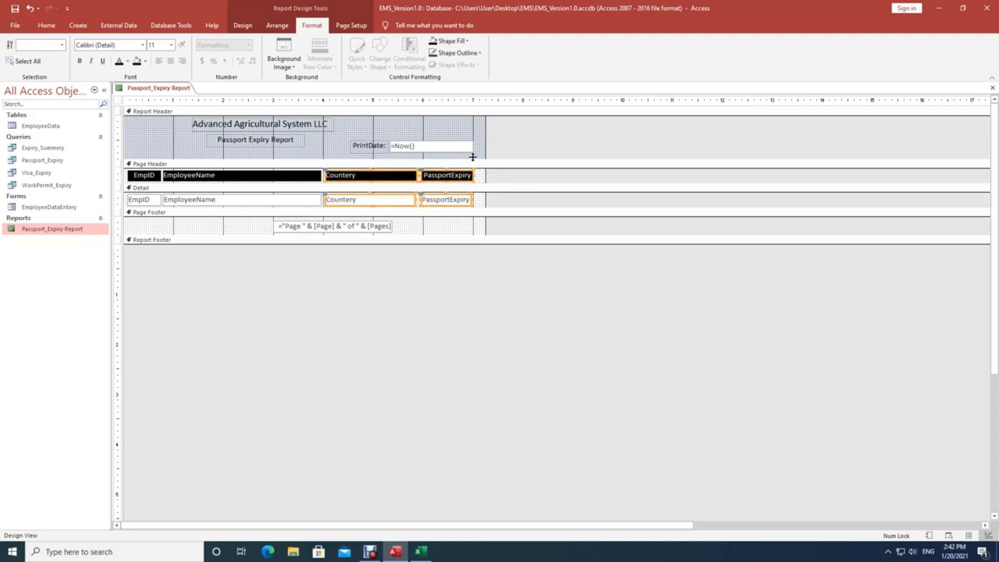
click(525, 145)
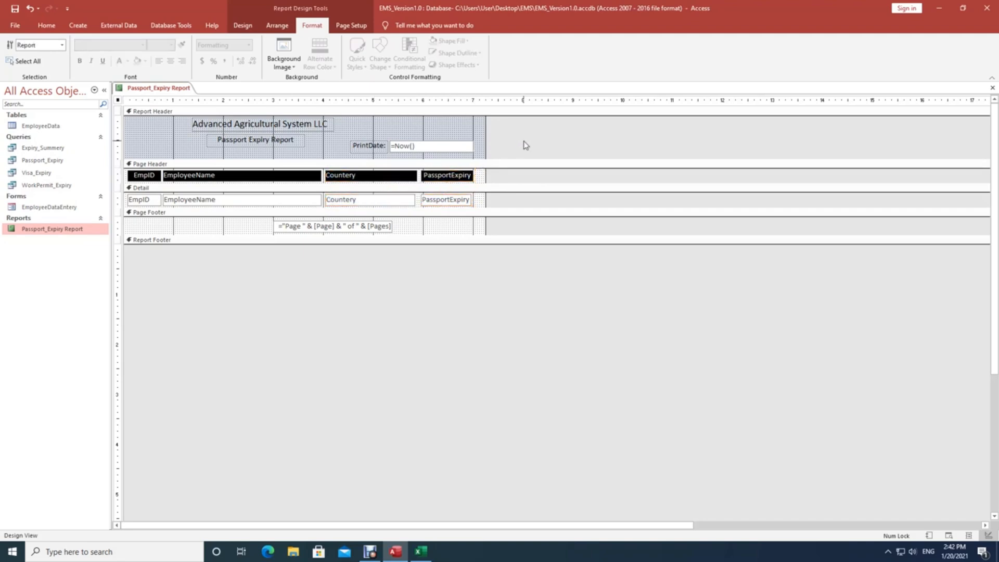
Adjust the PassportExpiry detail field's right edge, narrow the report to about 7 on the ruler, and close the report with its changes saved
click(469, 203)
click(468, 199)
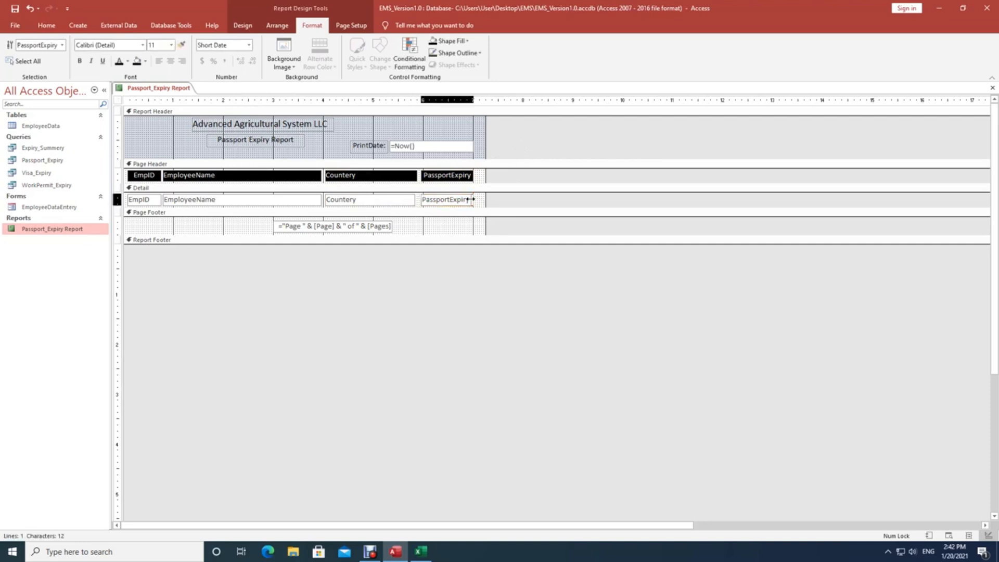
click(518, 194)
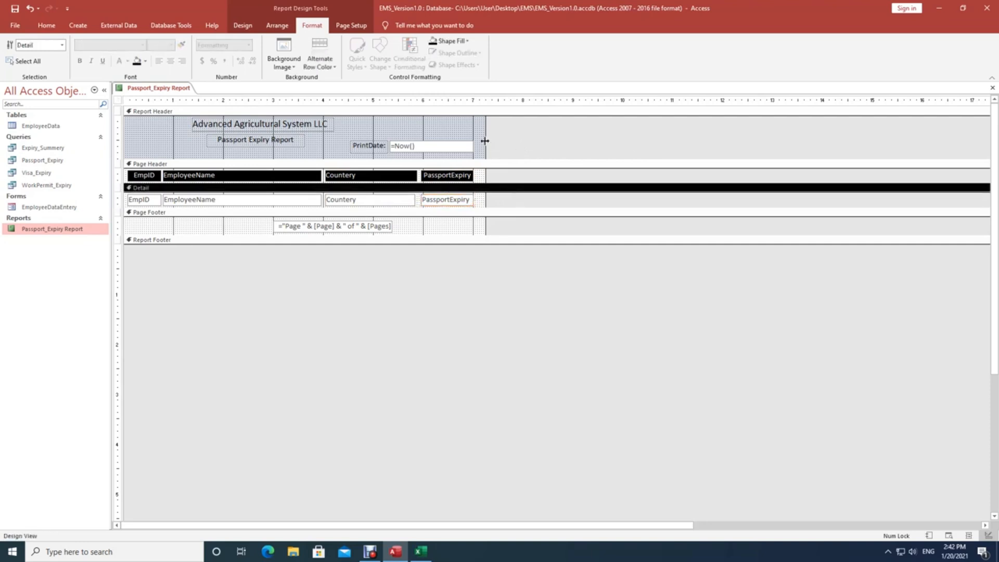
drag(484, 141, 474, 141)
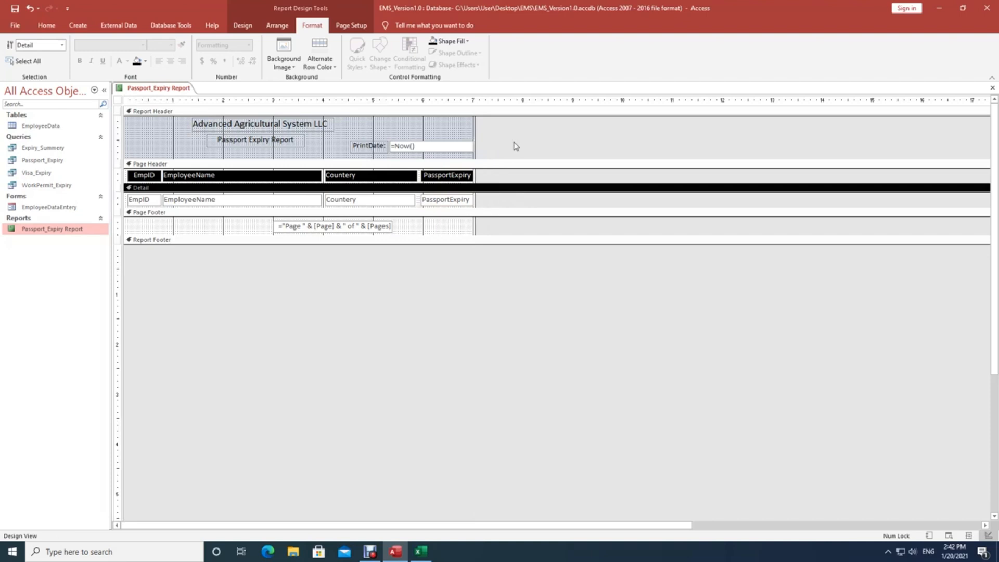
click(992, 88)
click(460, 307)
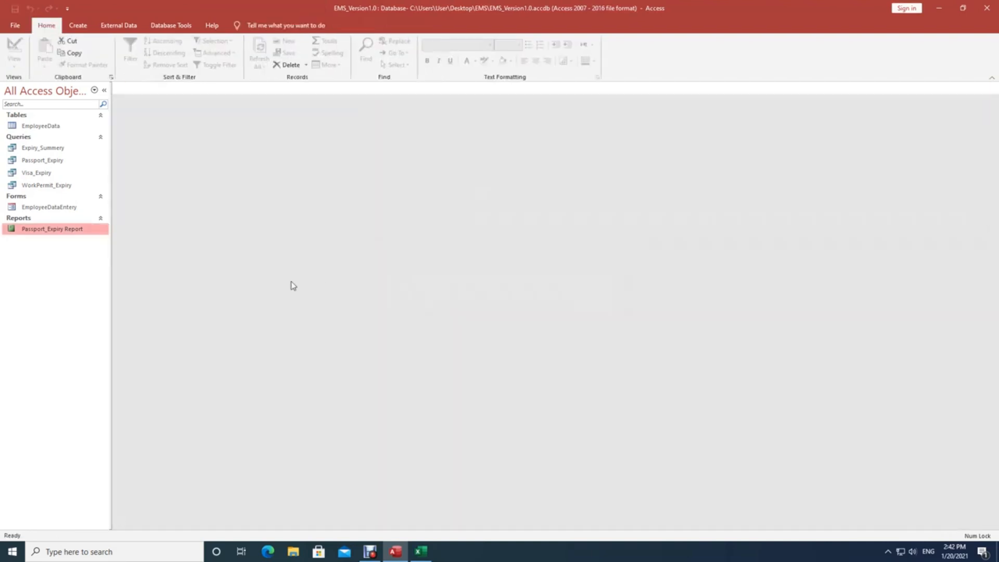
Open the Passport_Expiry Report to check the header, print date and column layout, then close it
double_click(81, 230)
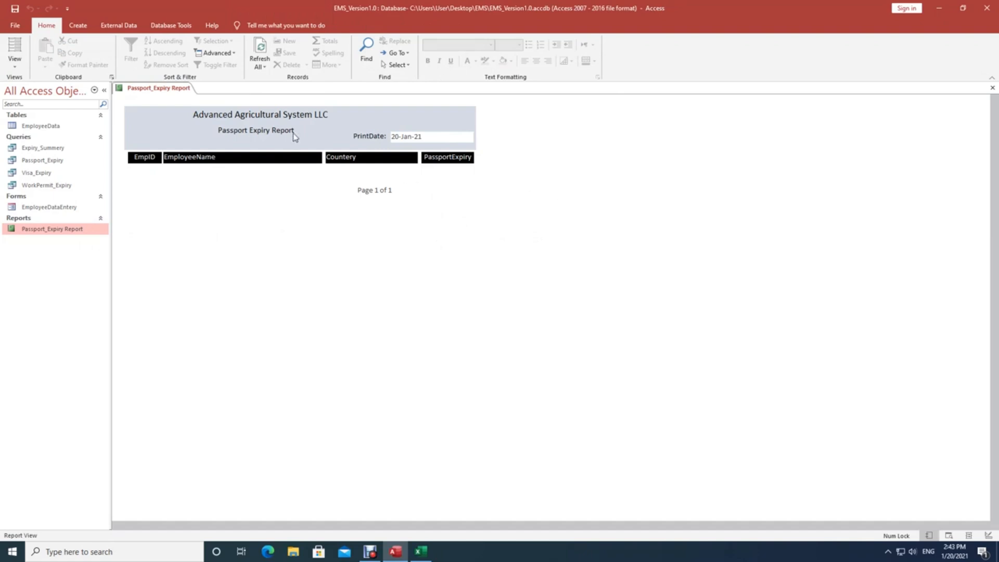
click(404, 119)
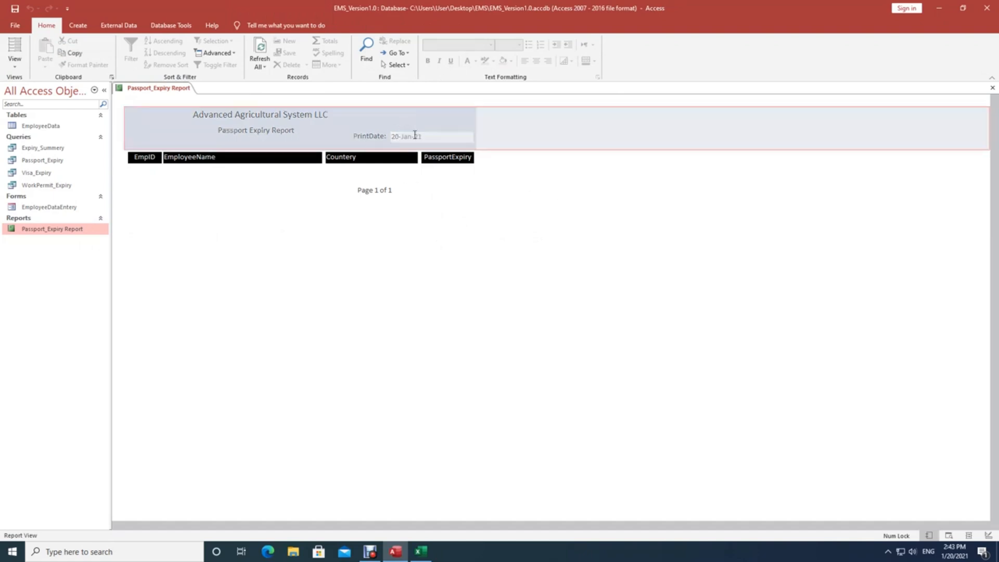
click(456, 160)
click(455, 138)
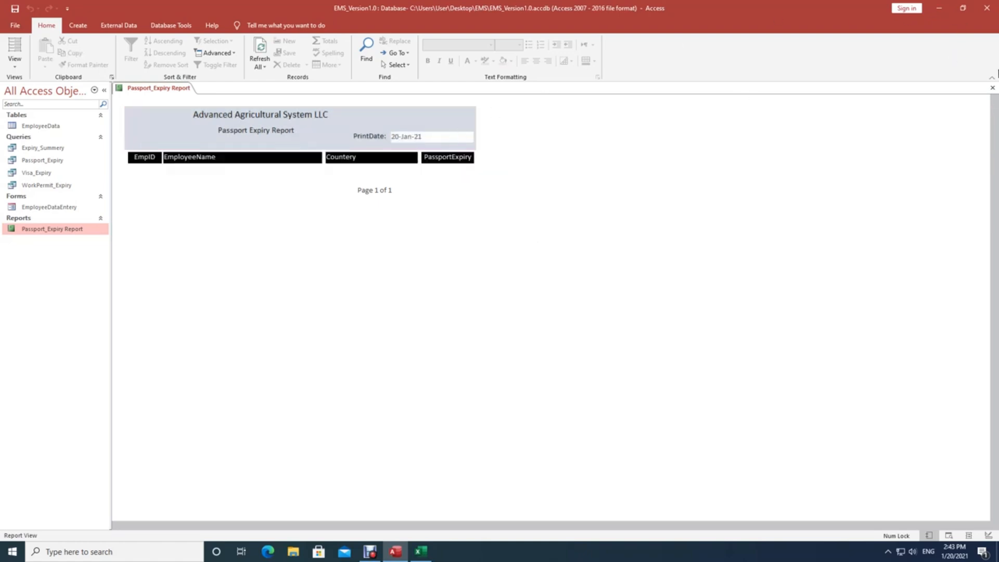
click(992, 88)
In the report's Design View, narrow the =Now() box to span about 5.7 to 7 on the ruler and move the PrintDate label beside it
right_click(80, 231)
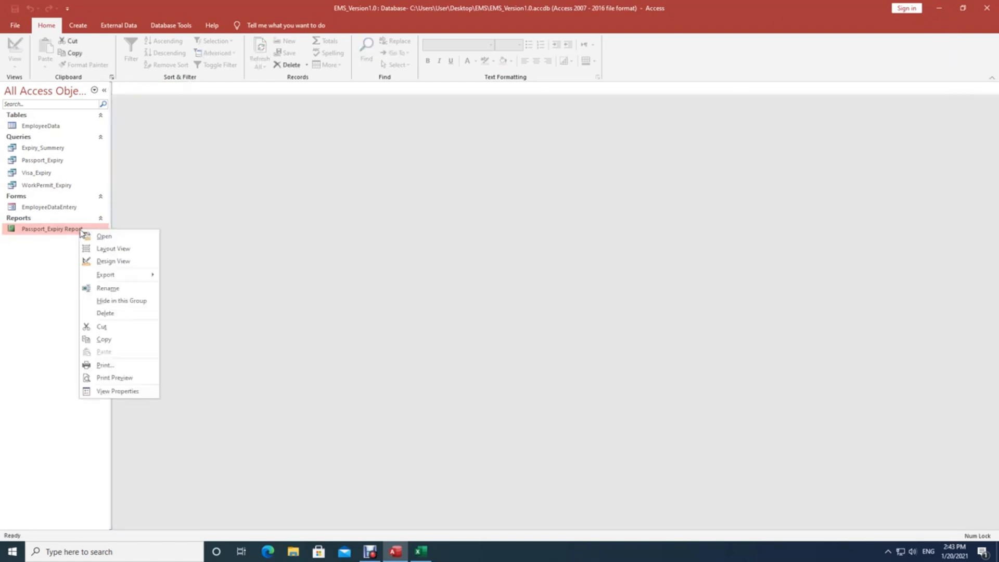
click(112, 260)
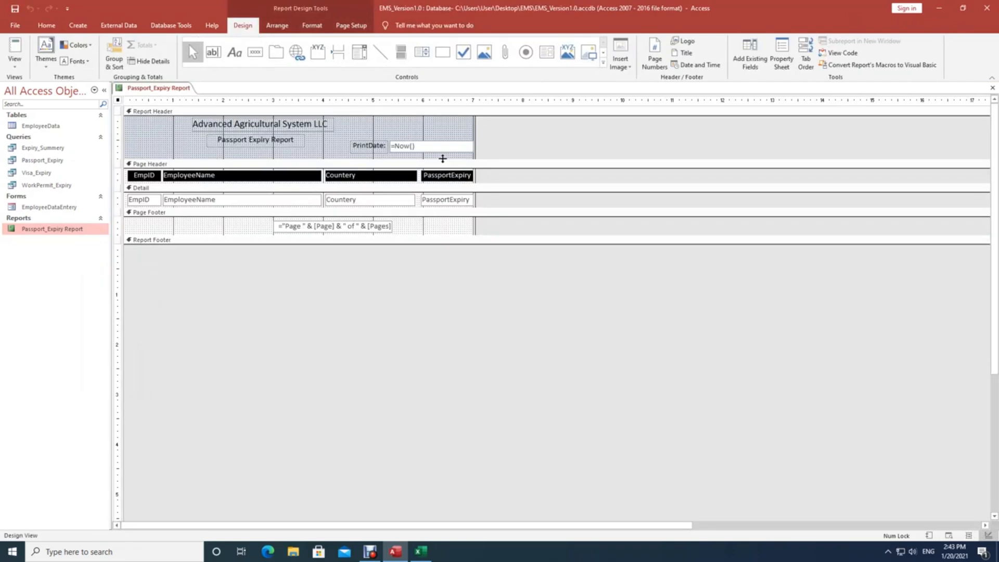
click(470, 145)
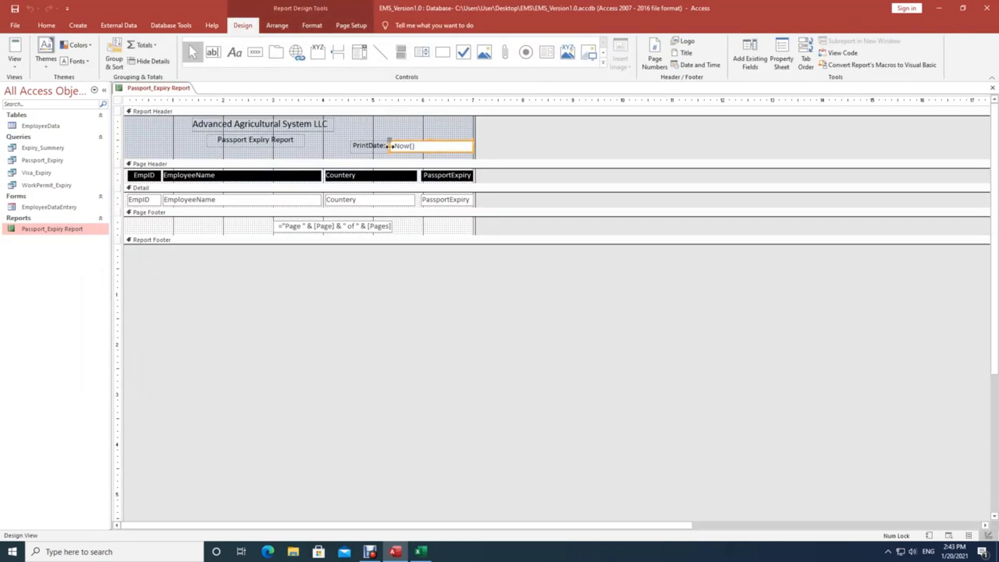
click(391, 146)
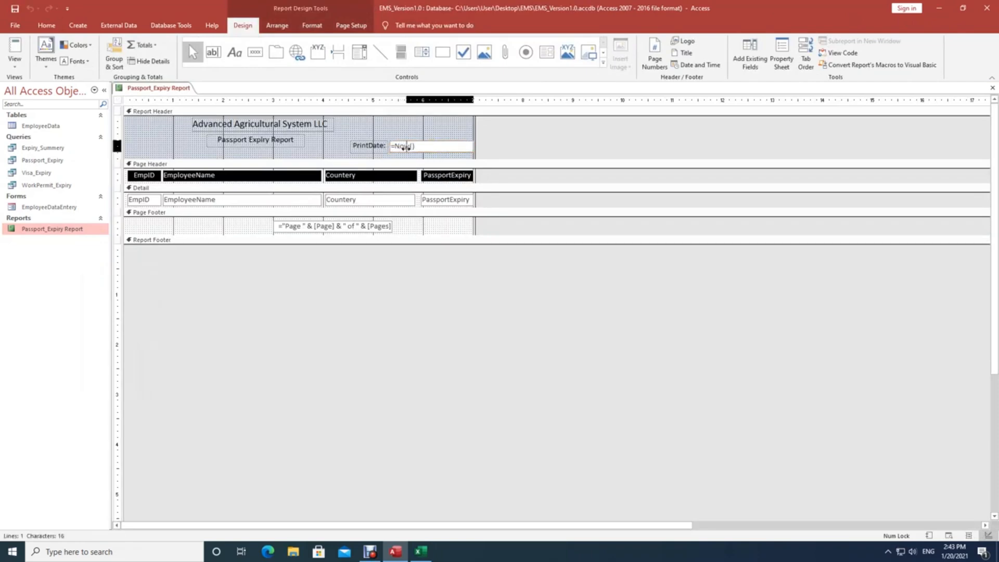
drag(406, 148, 392, 152)
click(334, 142)
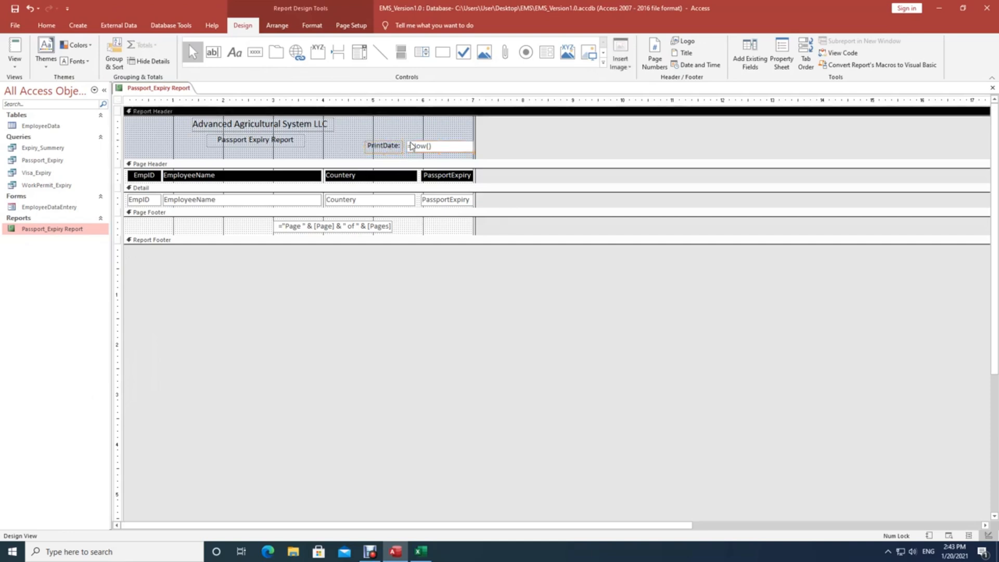
Add two side-by-side command buttons above the print date in the report header and caption the first one Print
click(255, 55)
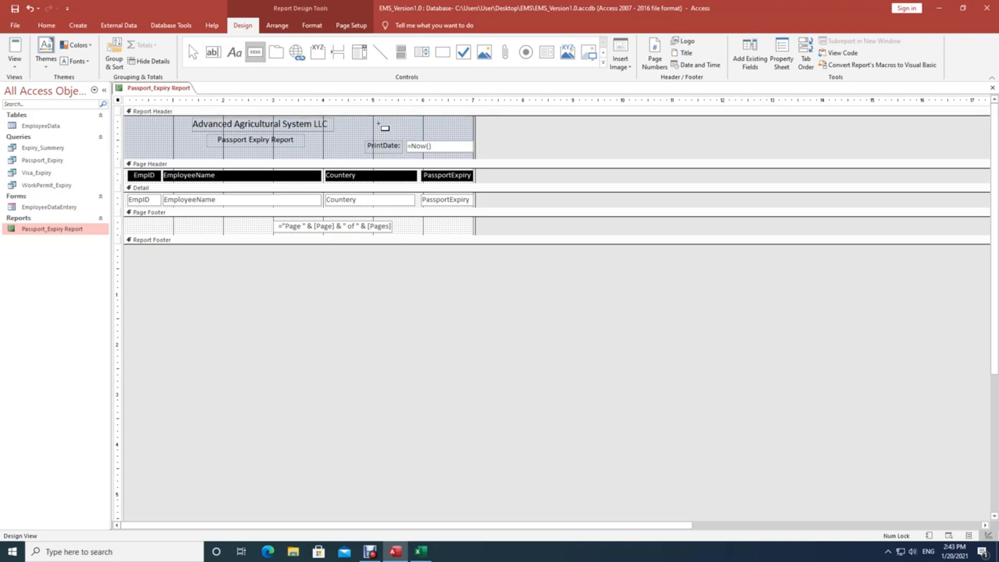
drag(379, 123, 415, 134)
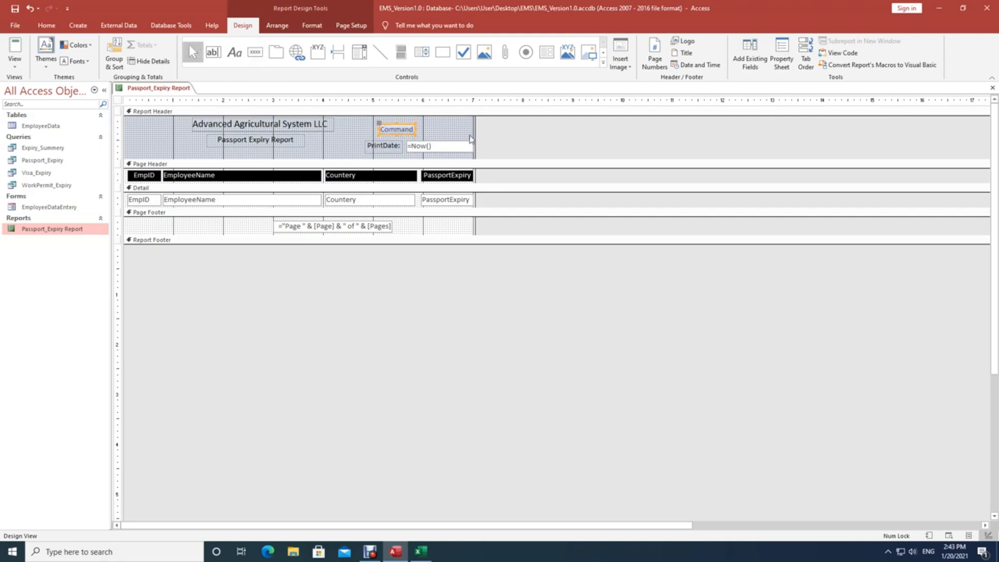
click(408, 128)
text(P)
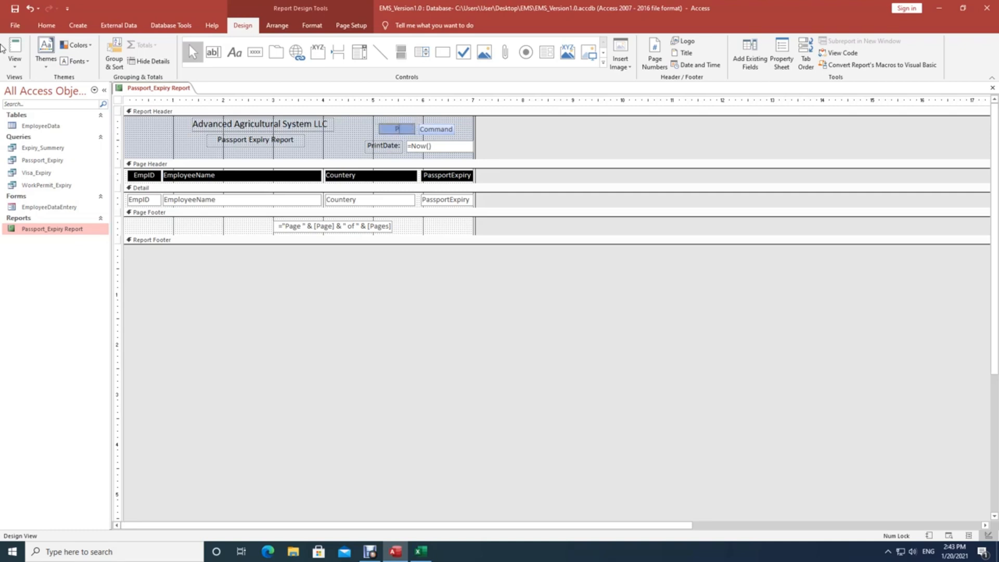
text(rint)
Caption the second command button, beside the Print button, as Close
click(436, 131)
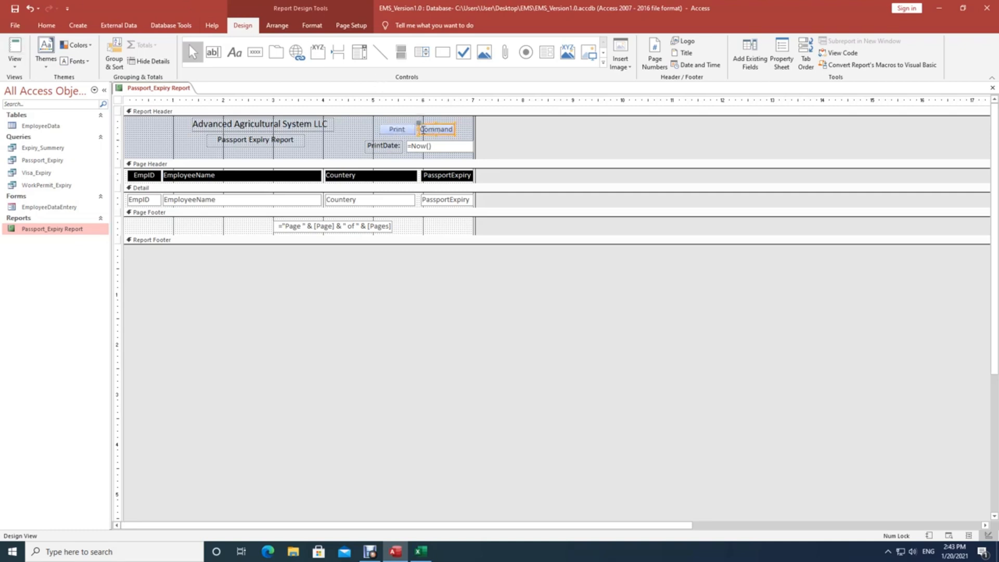
click(422, 130)
text(CC)
click(526, 141)
click(411, 133)
click(469, 132)
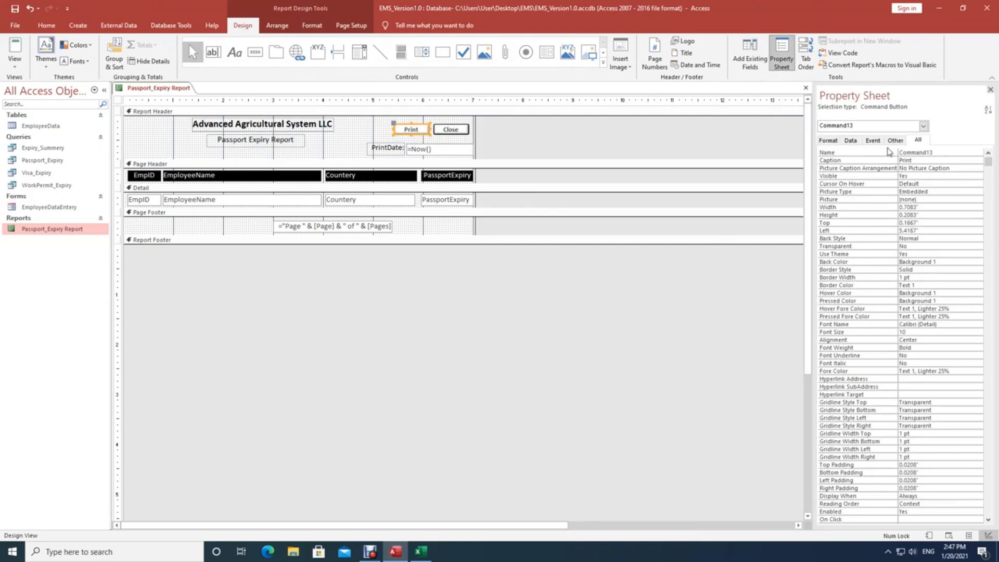
Open the builder for the Print button's On Click event, and select the whole report to view its event properties
click(872, 140)
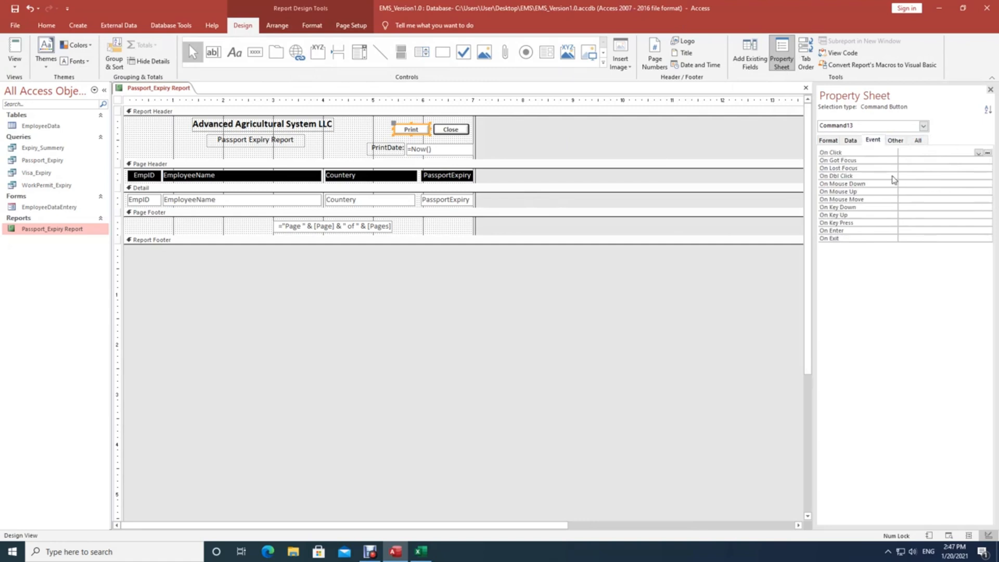
click(986, 152)
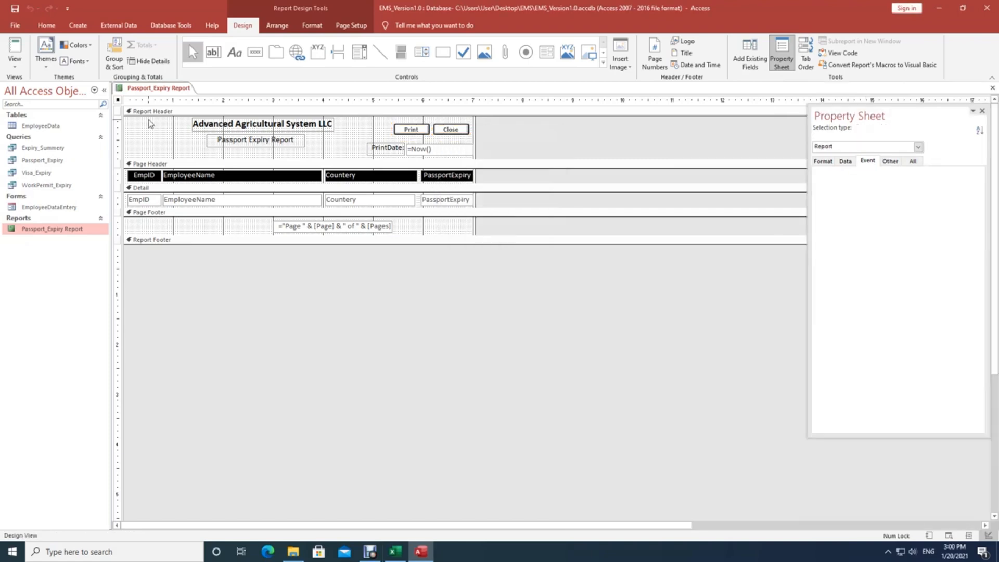
click(149, 123)
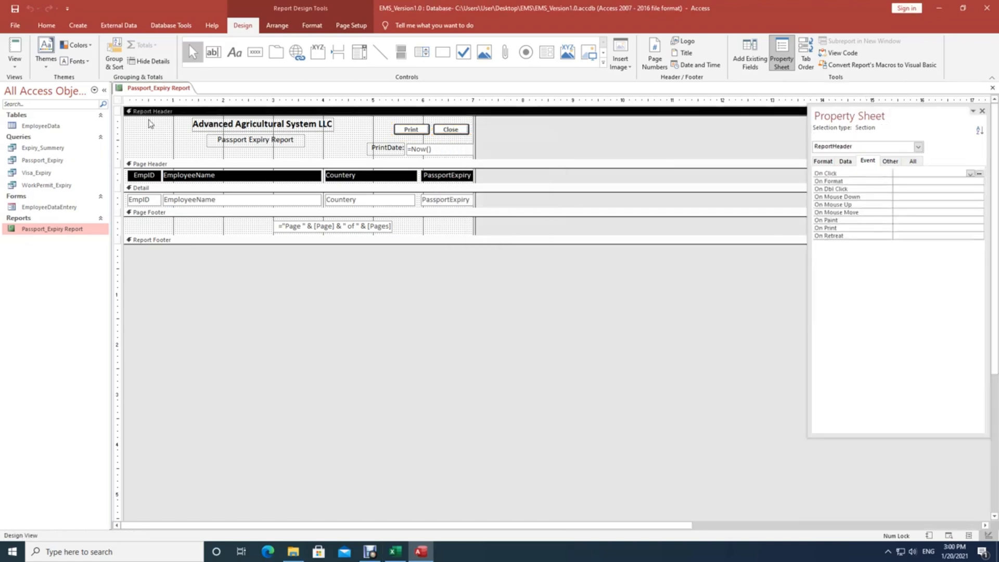
click(119, 100)
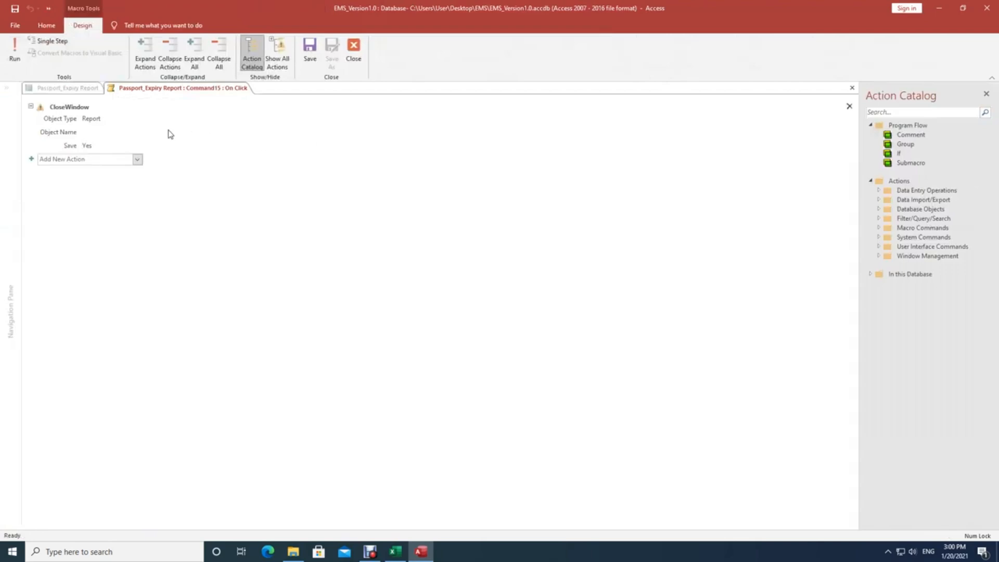
Set the object type to Report in the CloseWindow action of the Close button's On Click macro
click(95, 122)
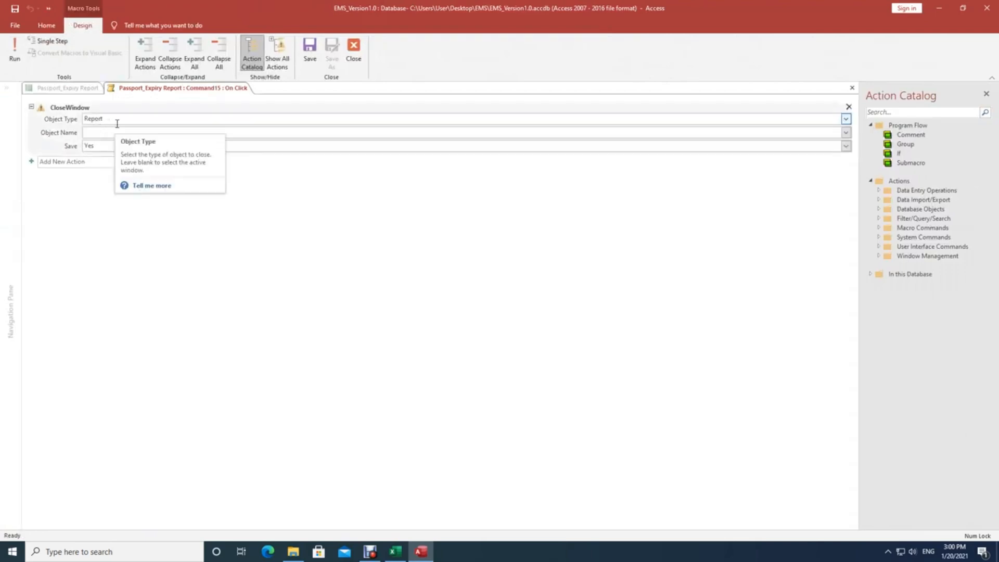
click(112, 134)
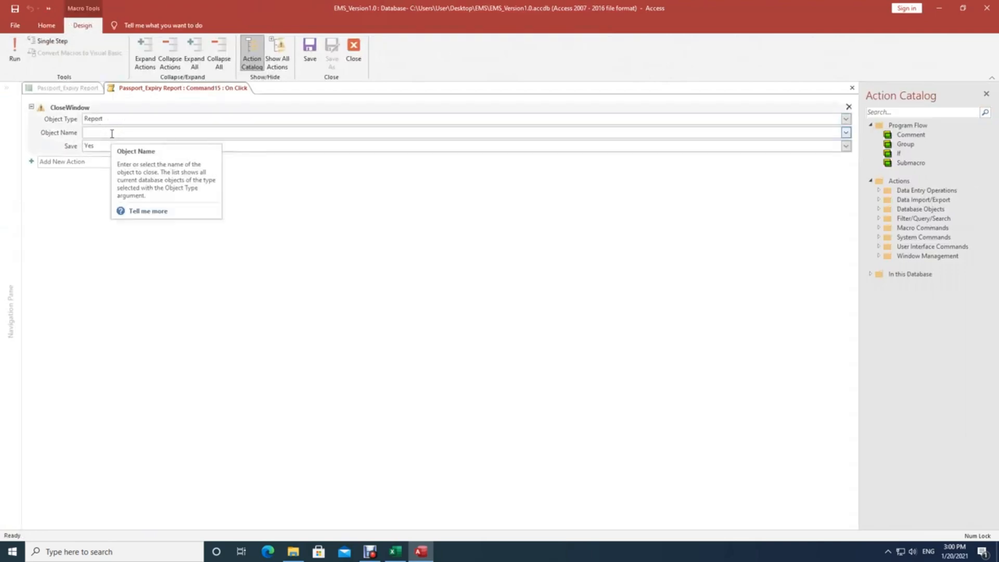
click(120, 120)
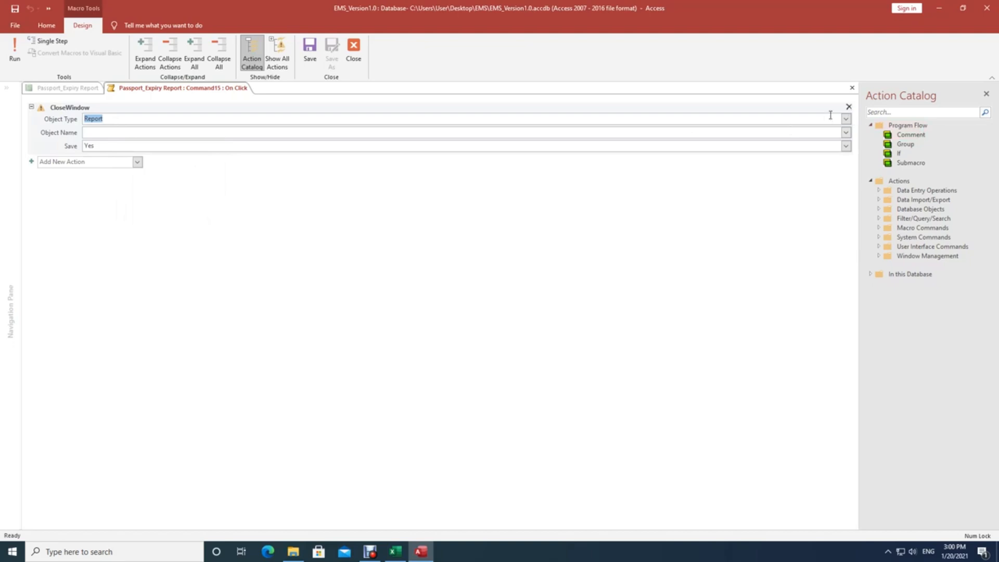
click(846, 119)
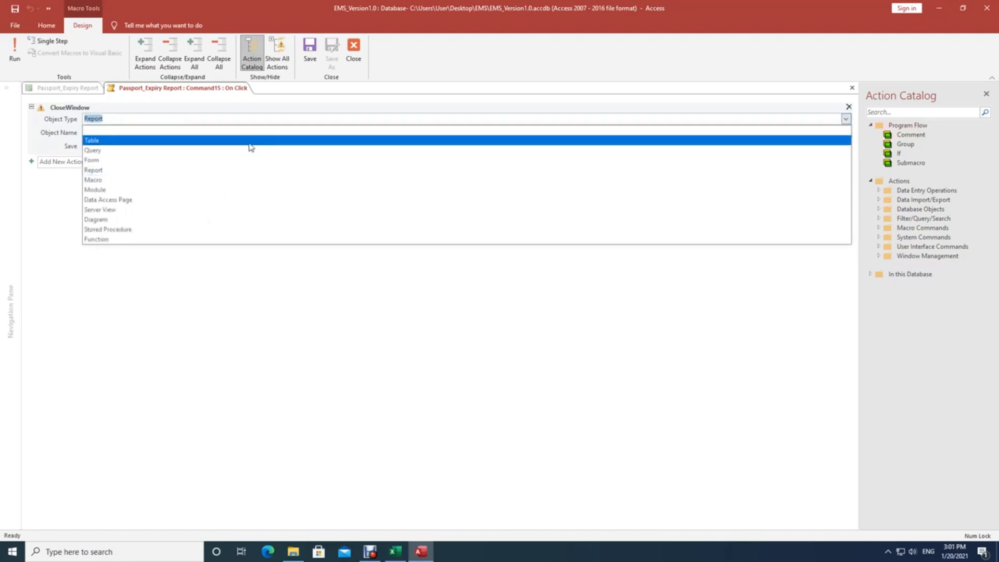
click(226, 170)
Set the CloseWindow action's object name to Passport_Expiry Report, and save and close the macro
click(114, 132)
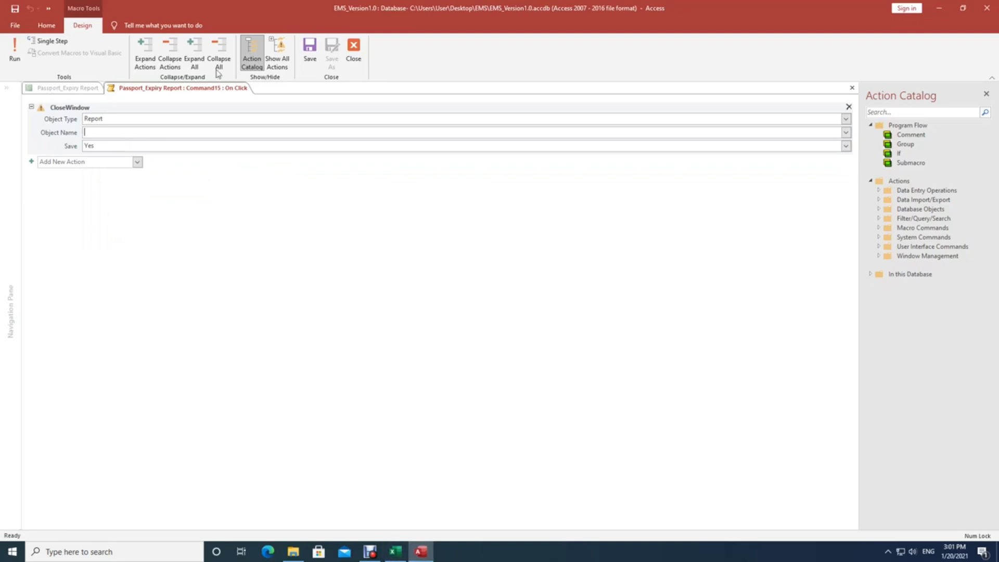
click(421, 551)
click(421, 551)
click(85, 133)
click(846, 134)
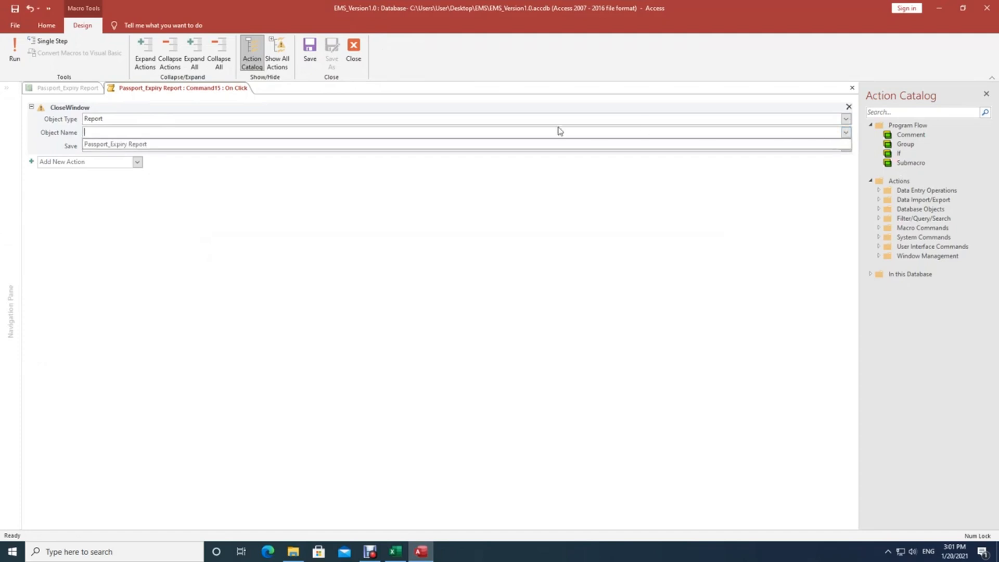
click(300, 145)
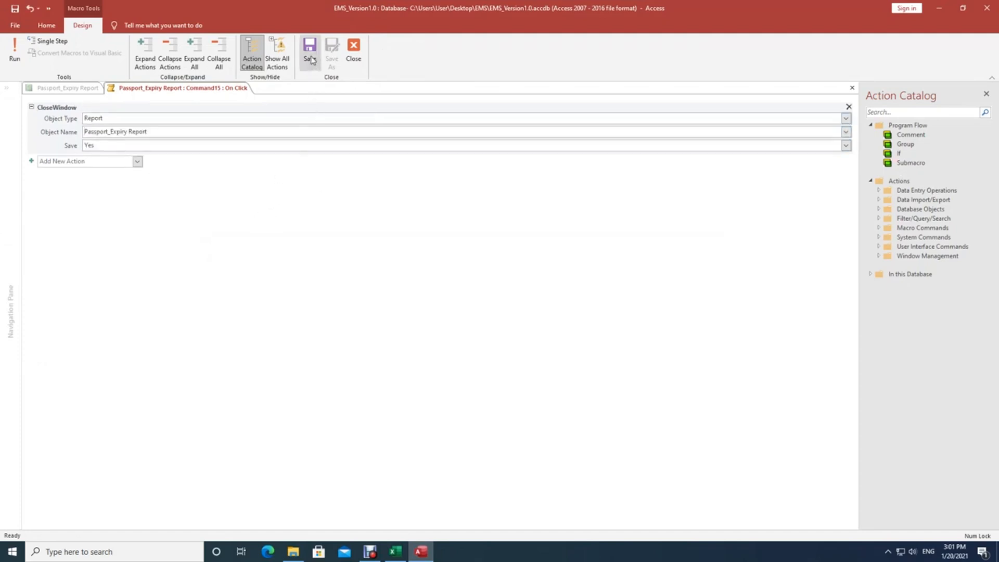
click(356, 57)
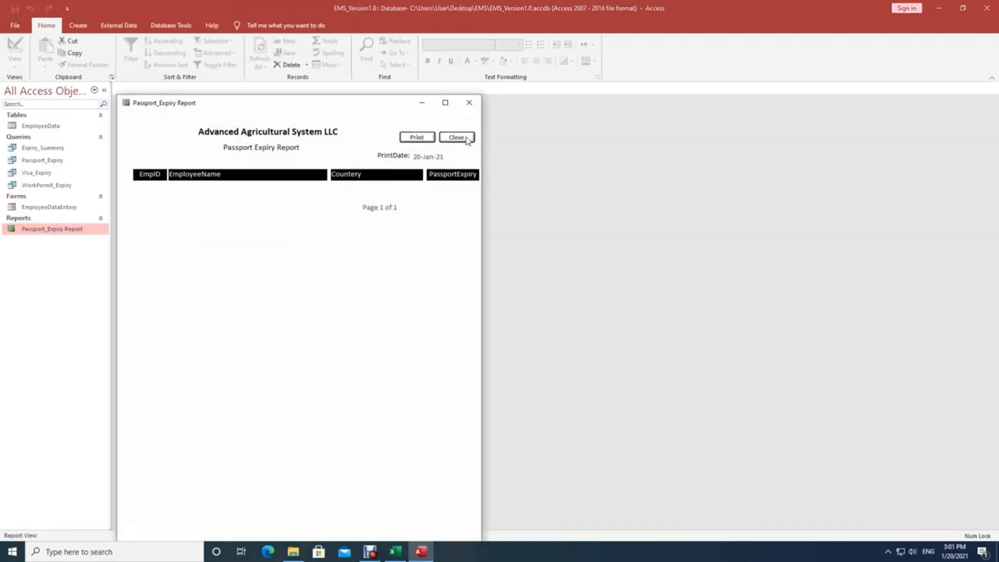
Test the Close button in the open Passport_Expiry Report, and reopen the report in Design View with the Close button selected
click(466, 138)
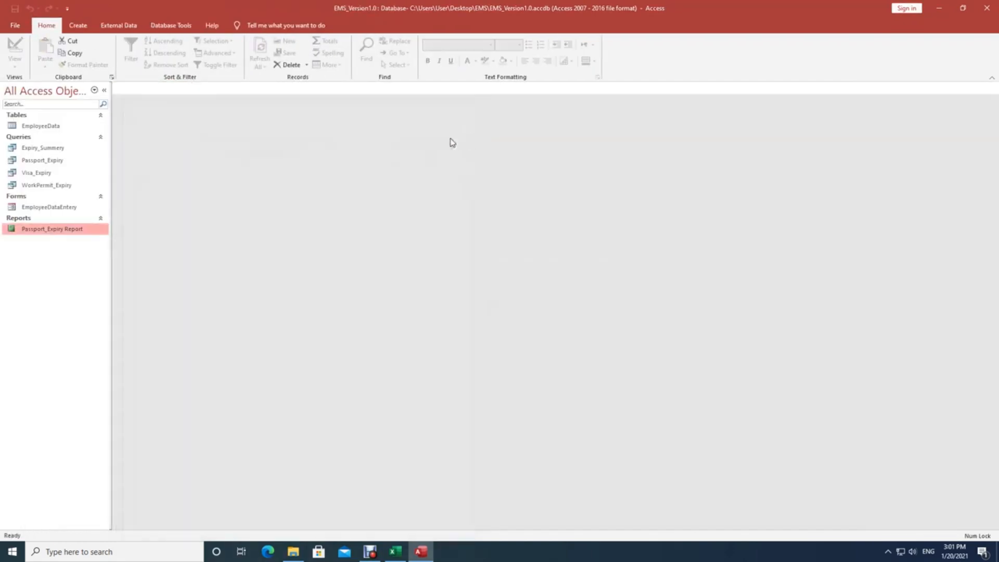
right_click(41, 228)
click(75, 259)
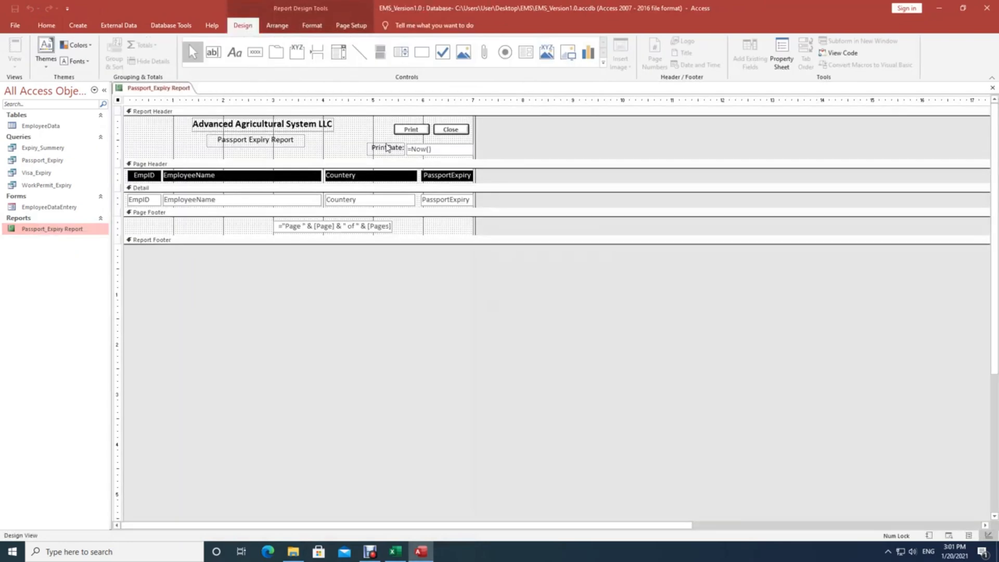
click(458, 131)
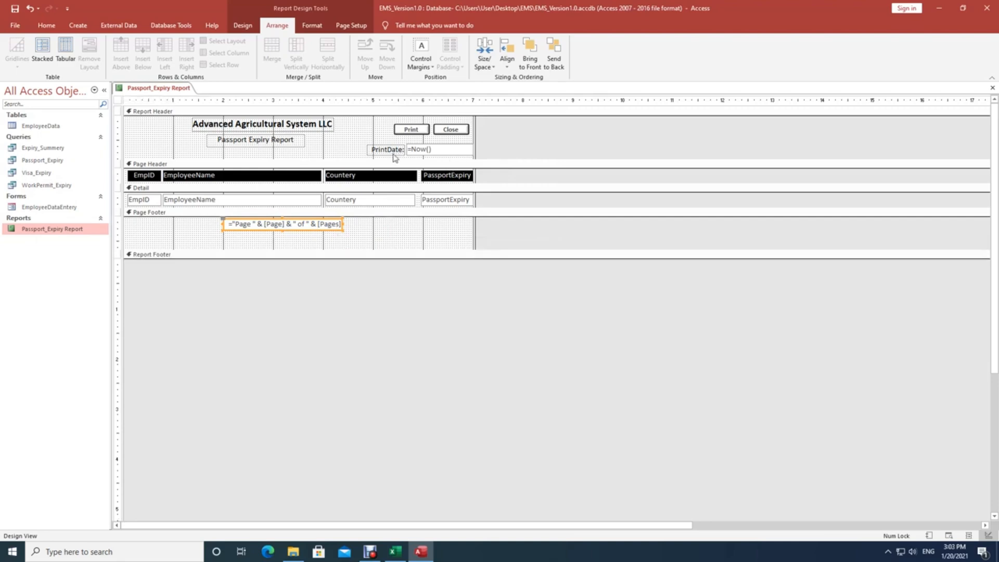
Enlarge the page footer and place a copy of the header's PrintDate label in it, below the page number near the left edge
click(394, 153)
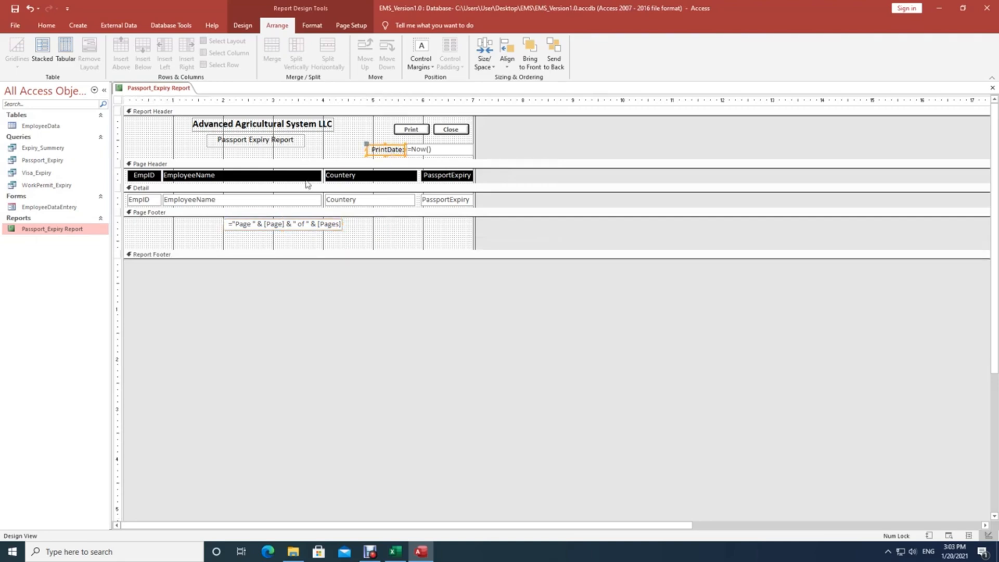
click(225, 253)
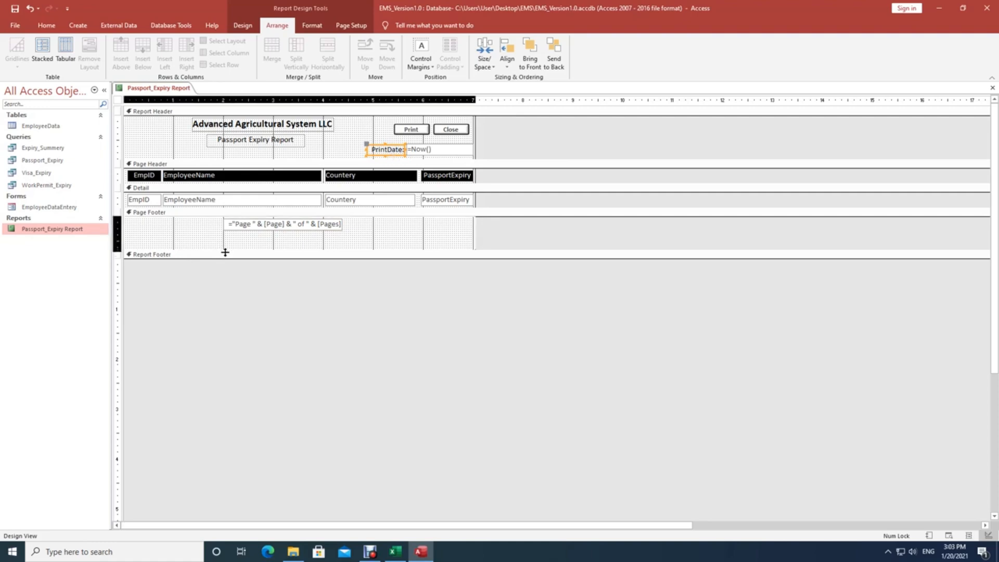
drag(225, 253, 225, 259)
click(150, 243)
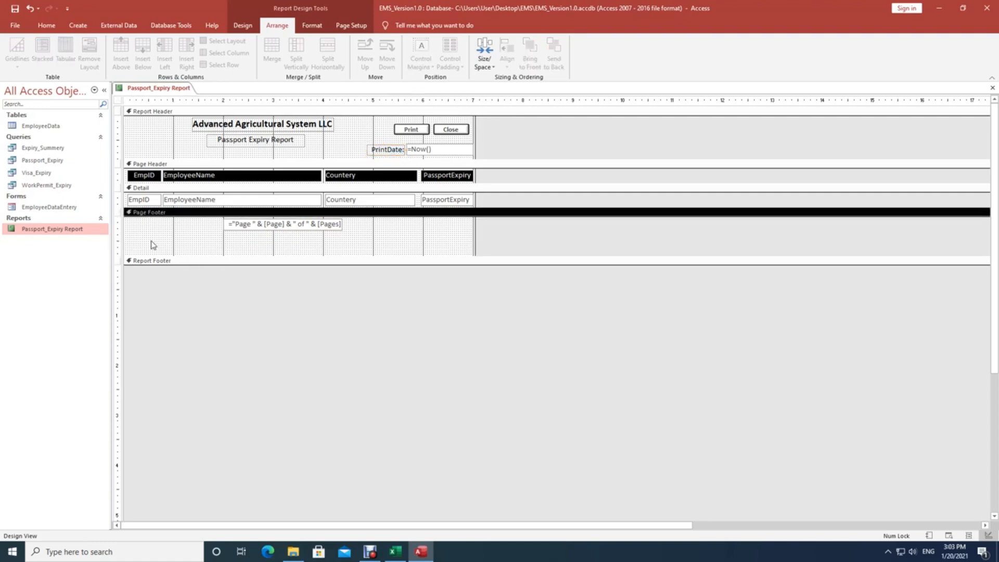
key(ctrl+v)
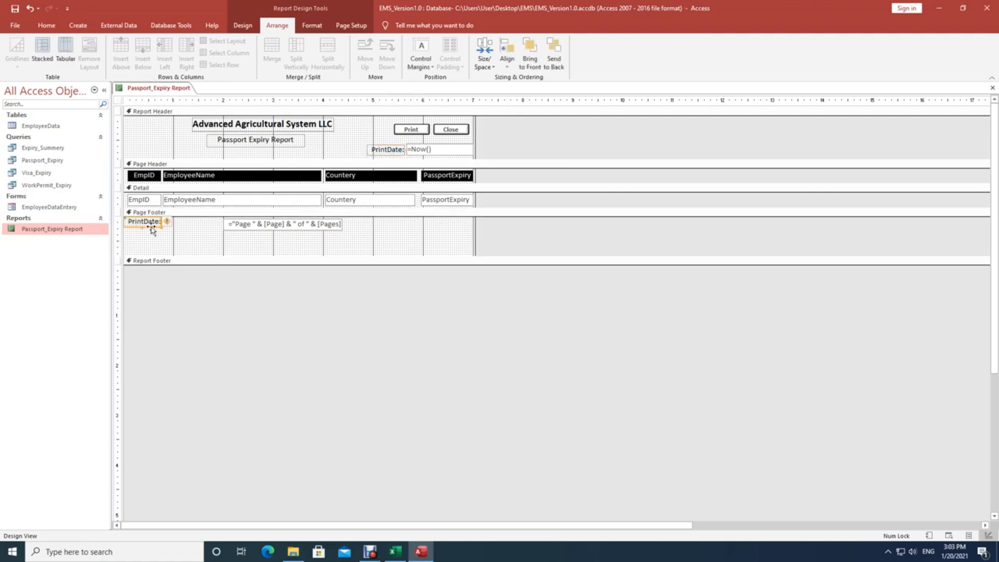
click(153, 229)
drag(152, 228, 162, 253)
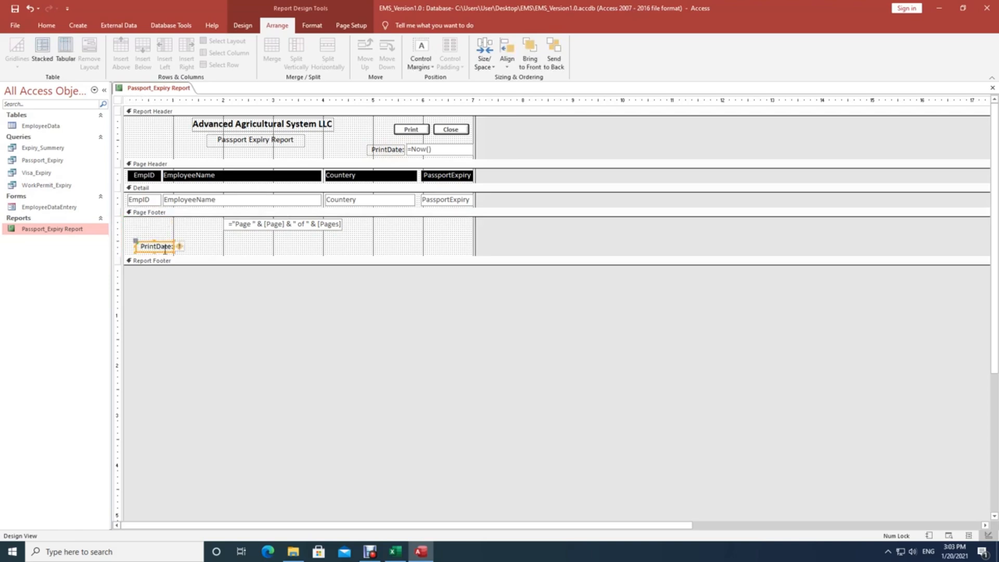
Place more PrintDate label copies in the page footer at about 3 and 6 on the ruler, and delete the middle one
key(ctrl+v)
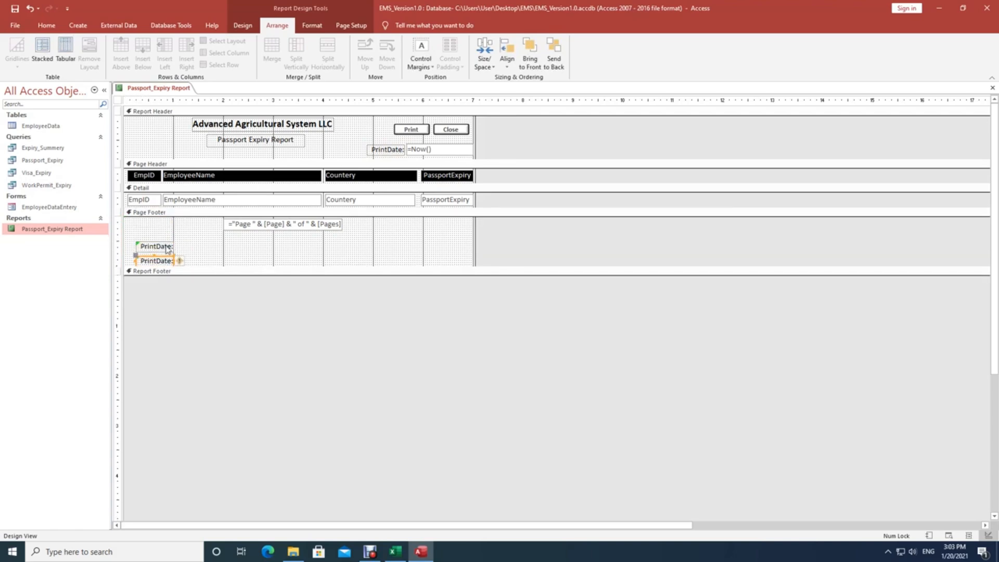
click(158, 245)
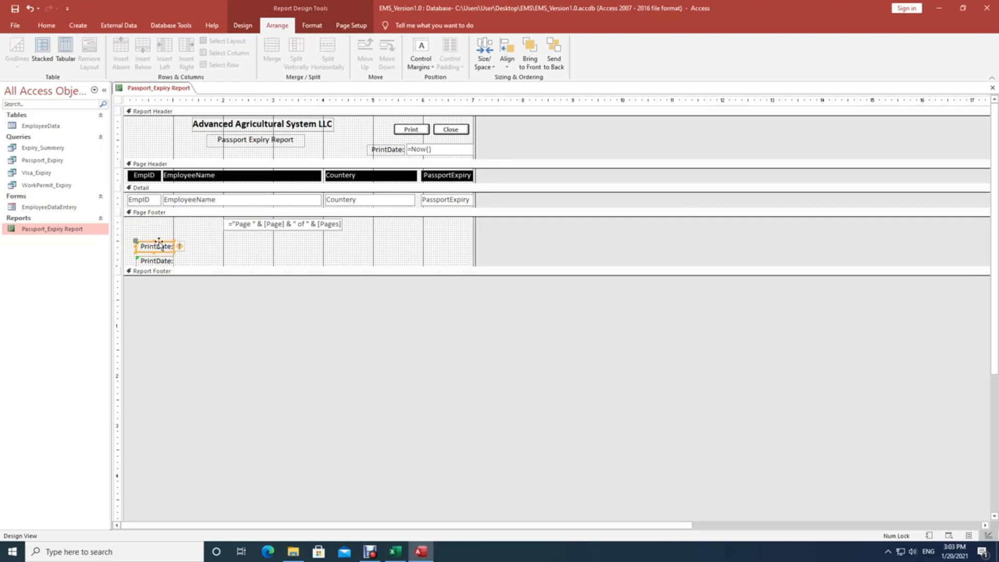
drag(160, 244, 301, 256)
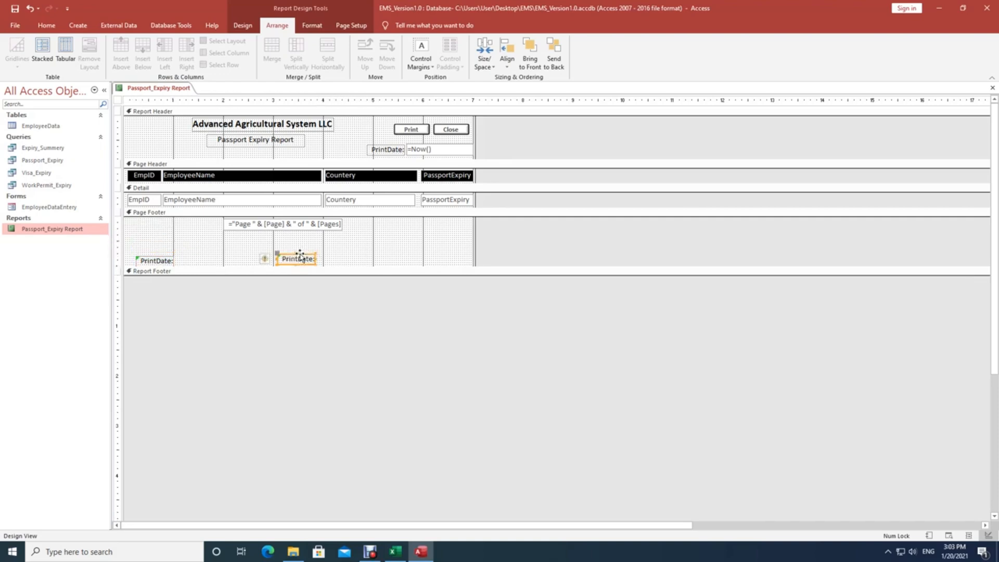
key(ctrl+c)
key(ctrl+v)
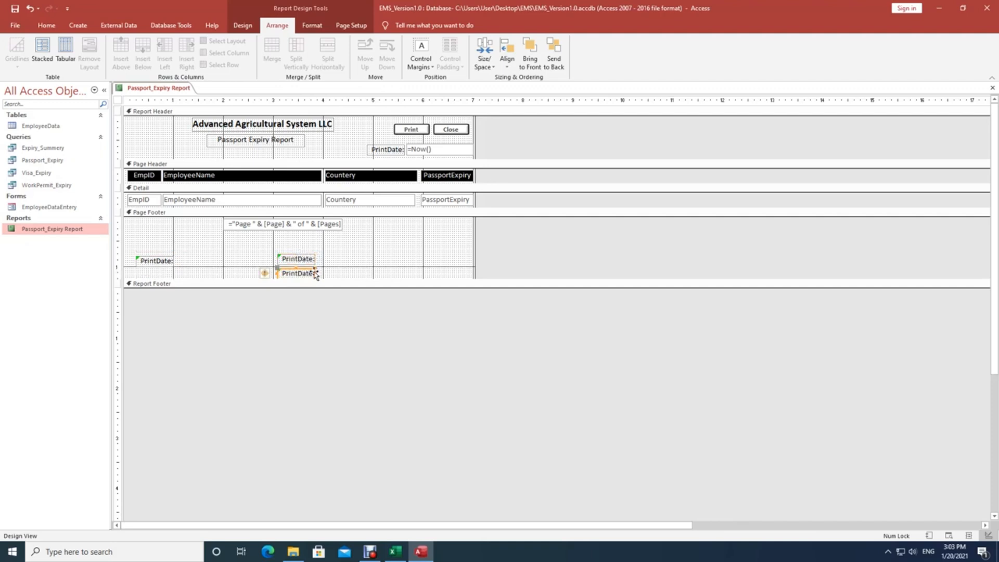
drag(310, 272, 456, 255)
drag(393, 278, 397, 267)
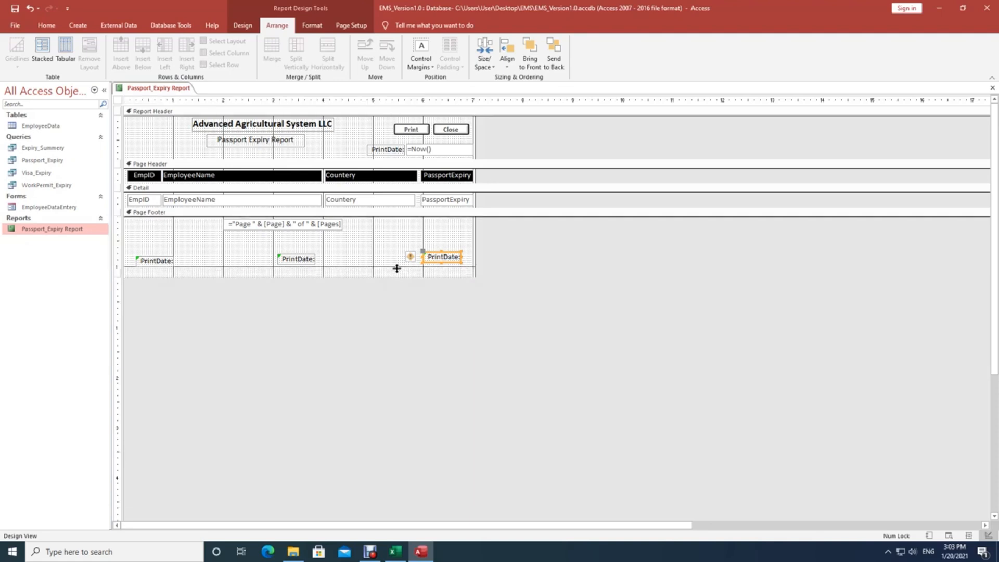
click(307, 263)
key(Delete)
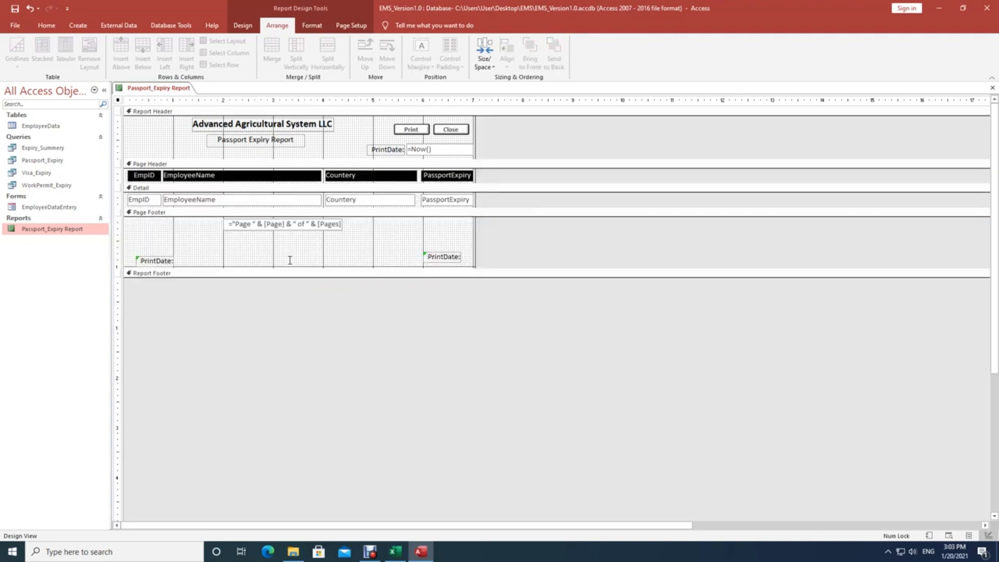
Change the left page footer label's text to PreparedBy: and the right one's to Checked By:
click(166, 262)
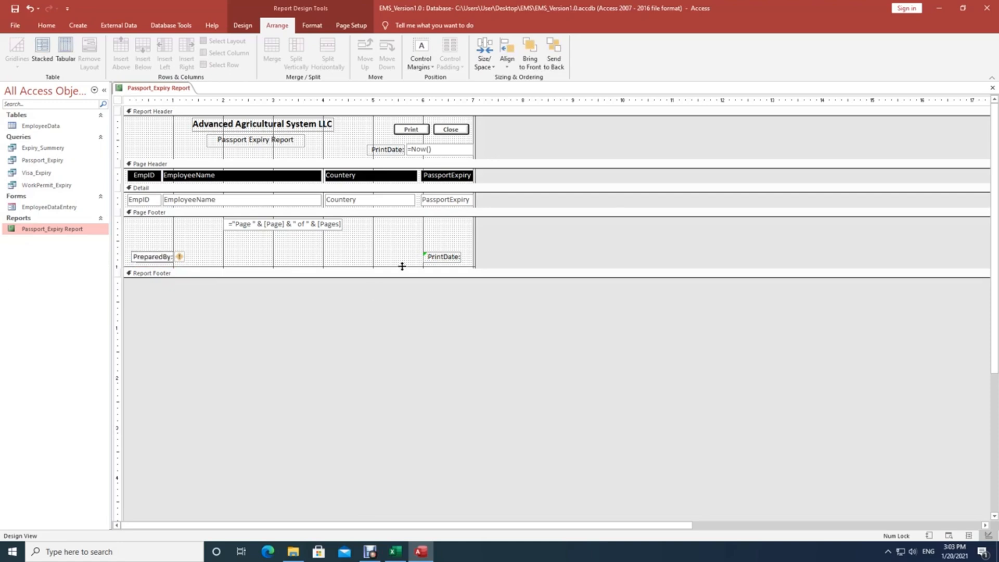
click(431, 258)
double_click(430, 257)
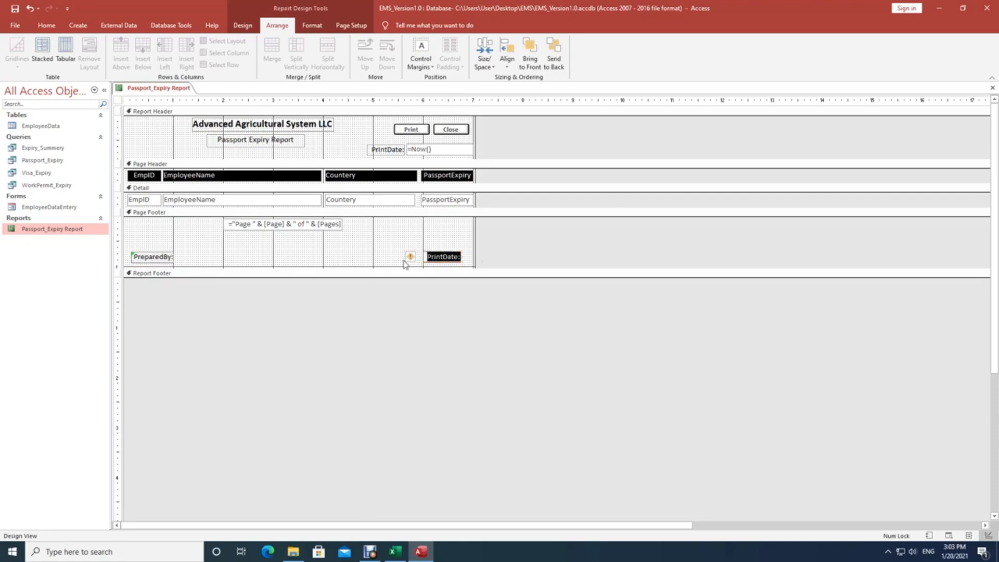
text(Checked By:)
click(244, 238)
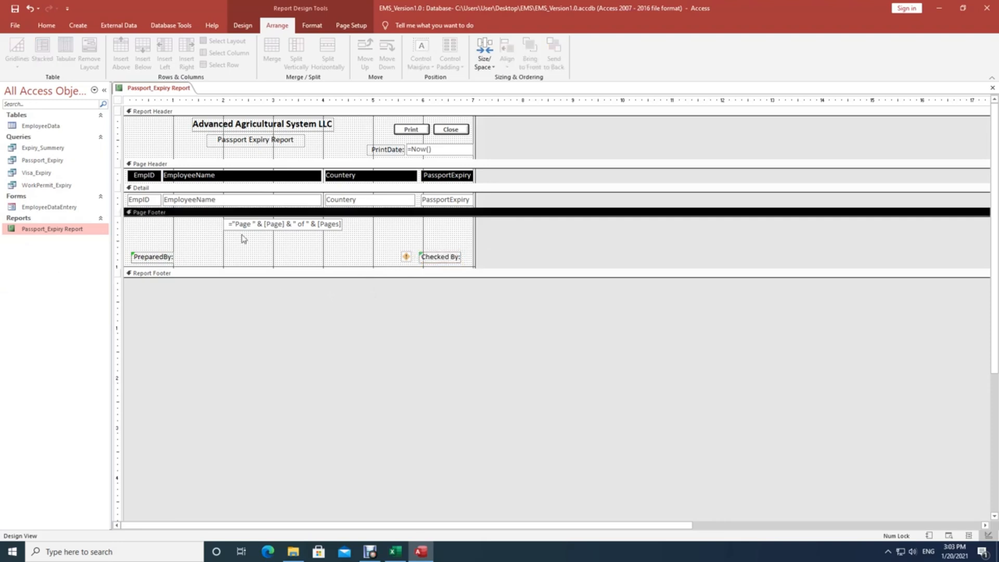
Widen the PreparedBy: label to the left edge, move both signature labels up just below the page number, and shorten the page footer to fit
click(151, 258)
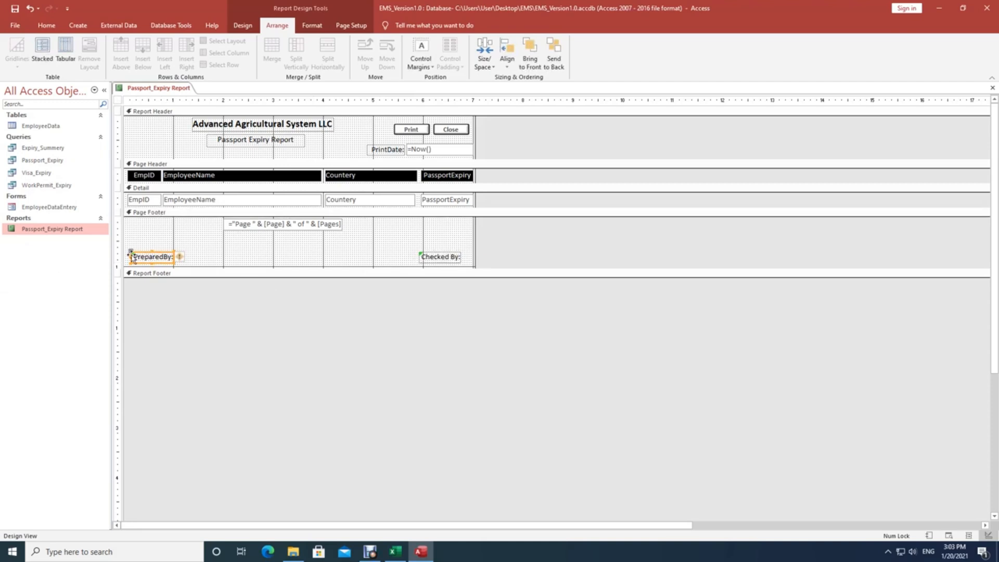
drag(128, 257, 126, 256)
click(453, 258)
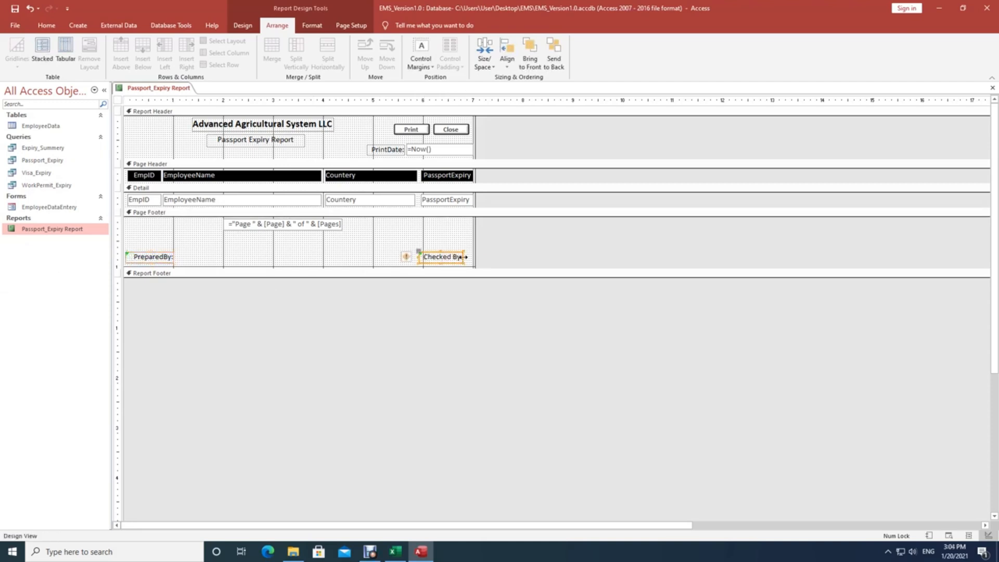
drag(452, 256, 456, 237)
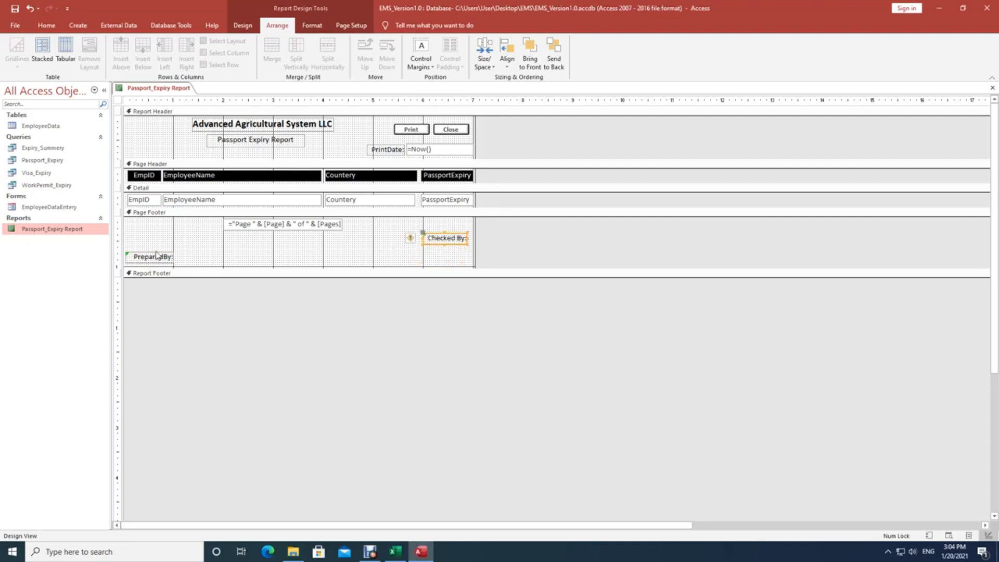
click(156, 256)
drag(156, 255, 155, 236)
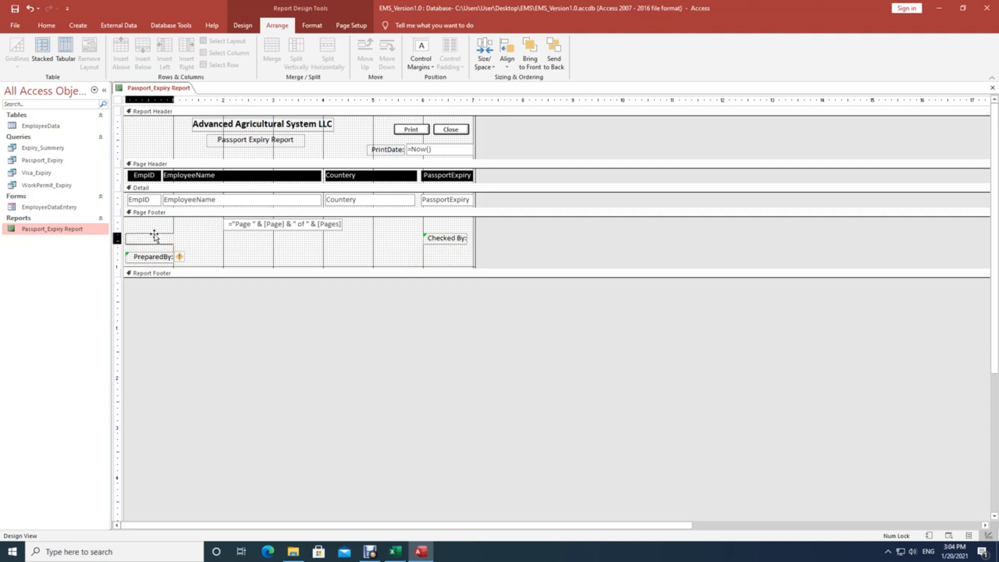
drag(209, 268, 216, 246)
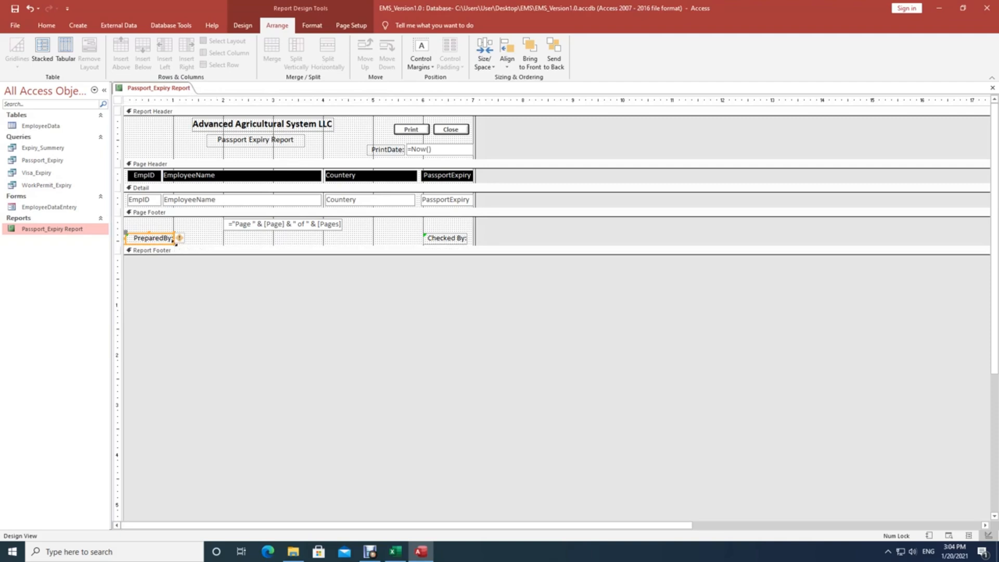
Nudge the PreparedBy: label up one increment in the page footer
click(199, 239)
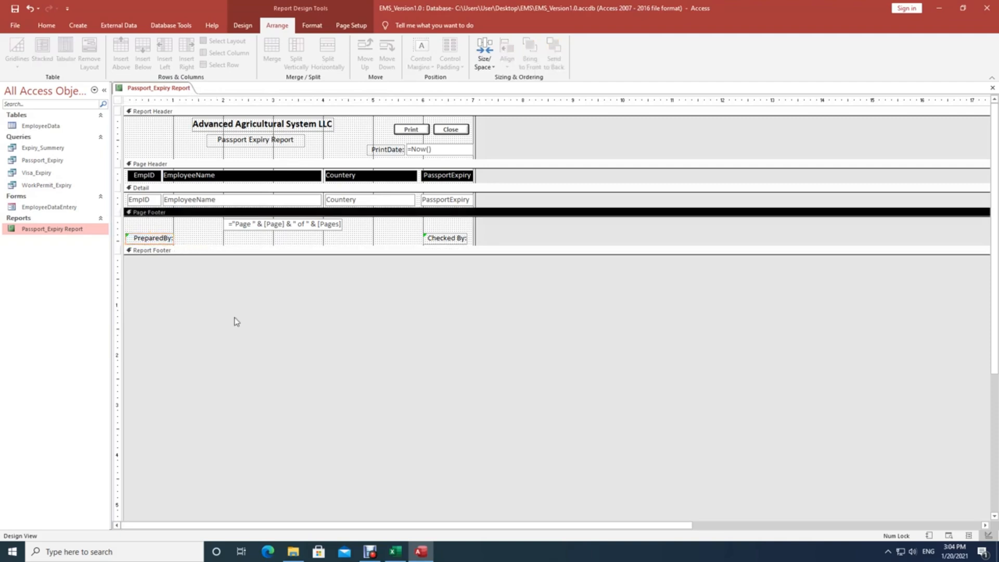
click(168, 240)
key(Up)
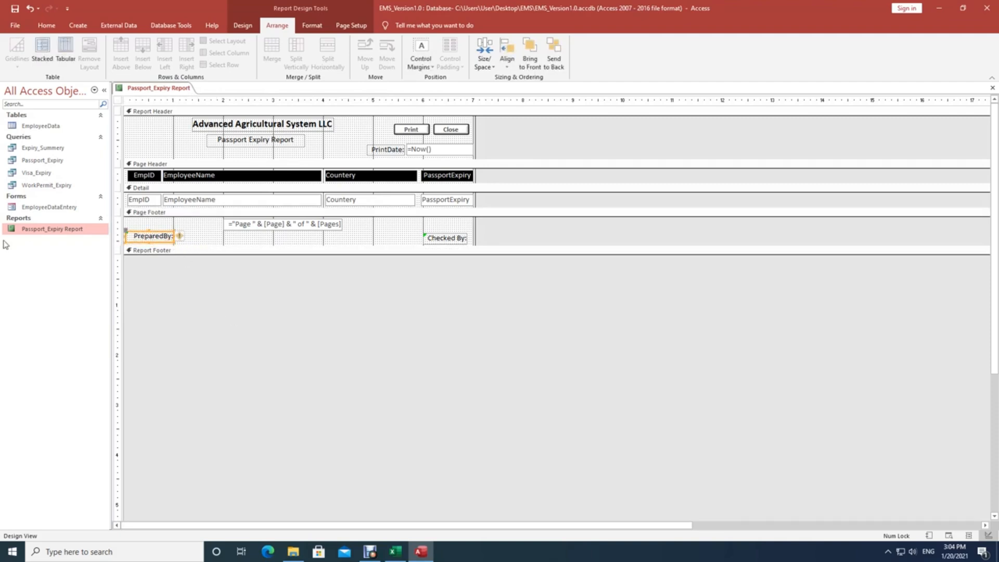
click(323, 239)
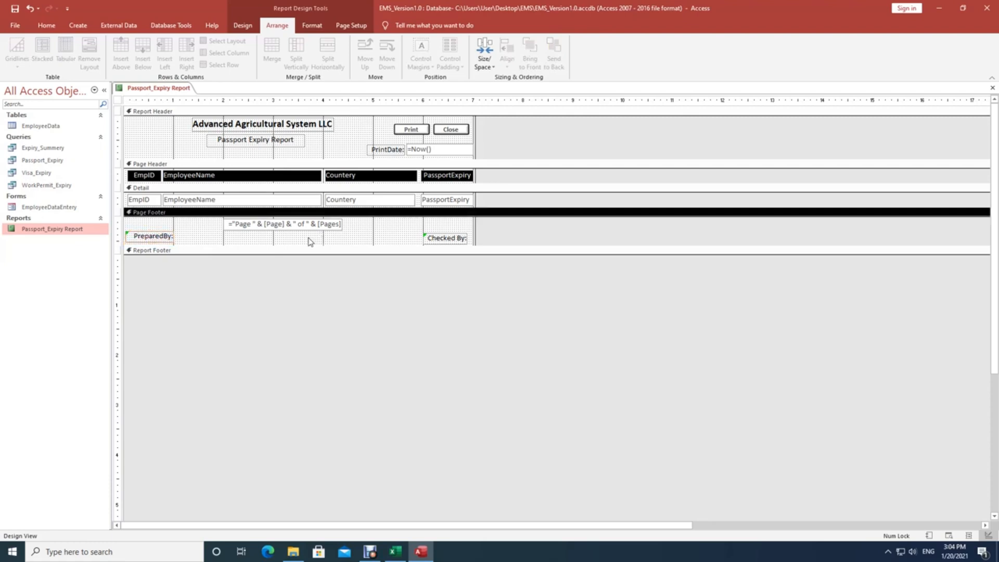
Close the report design with its changes saved, and open Passport_Expiry Report to check the page footer
click(992, 88)
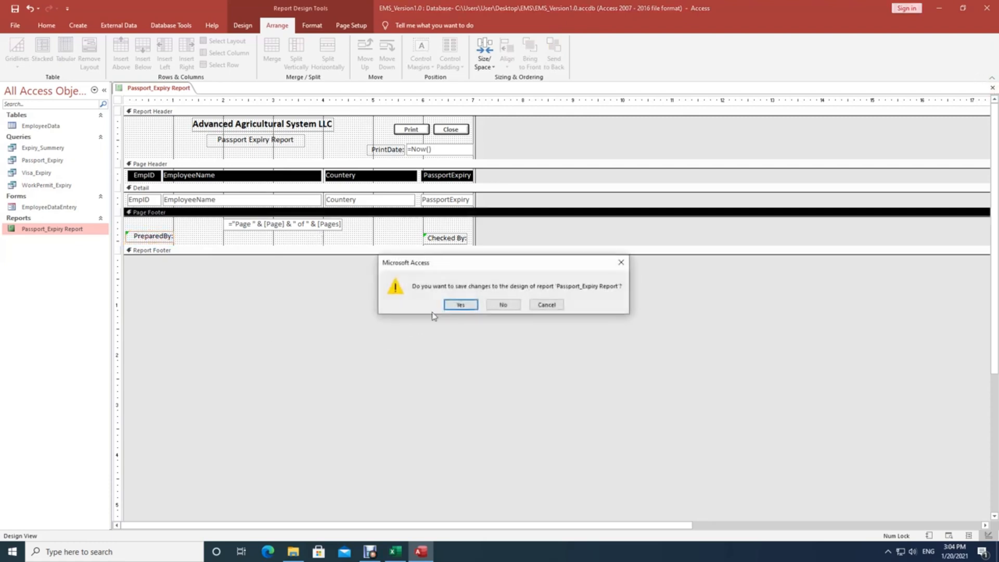
click(452, 309)
double_click(51, 230)
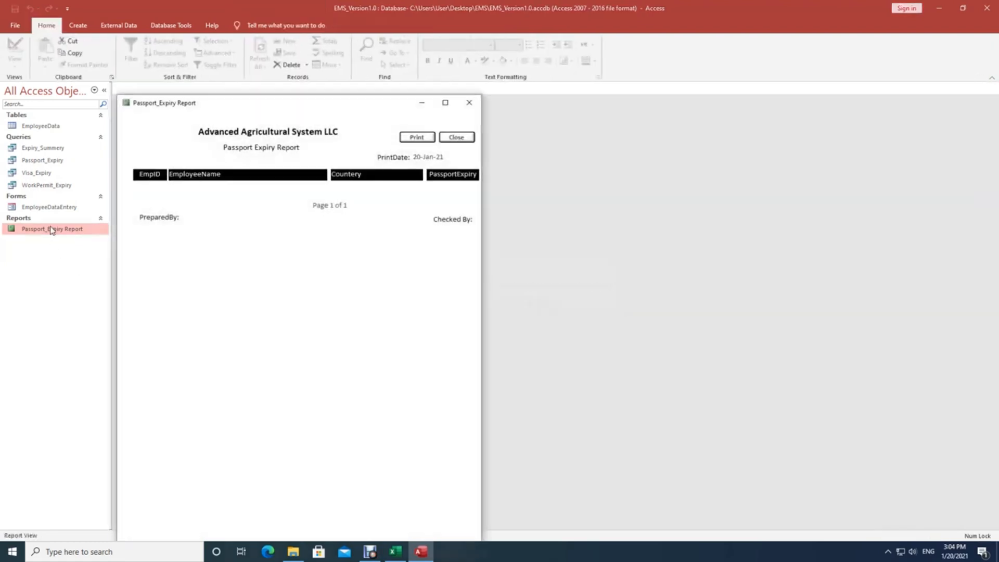